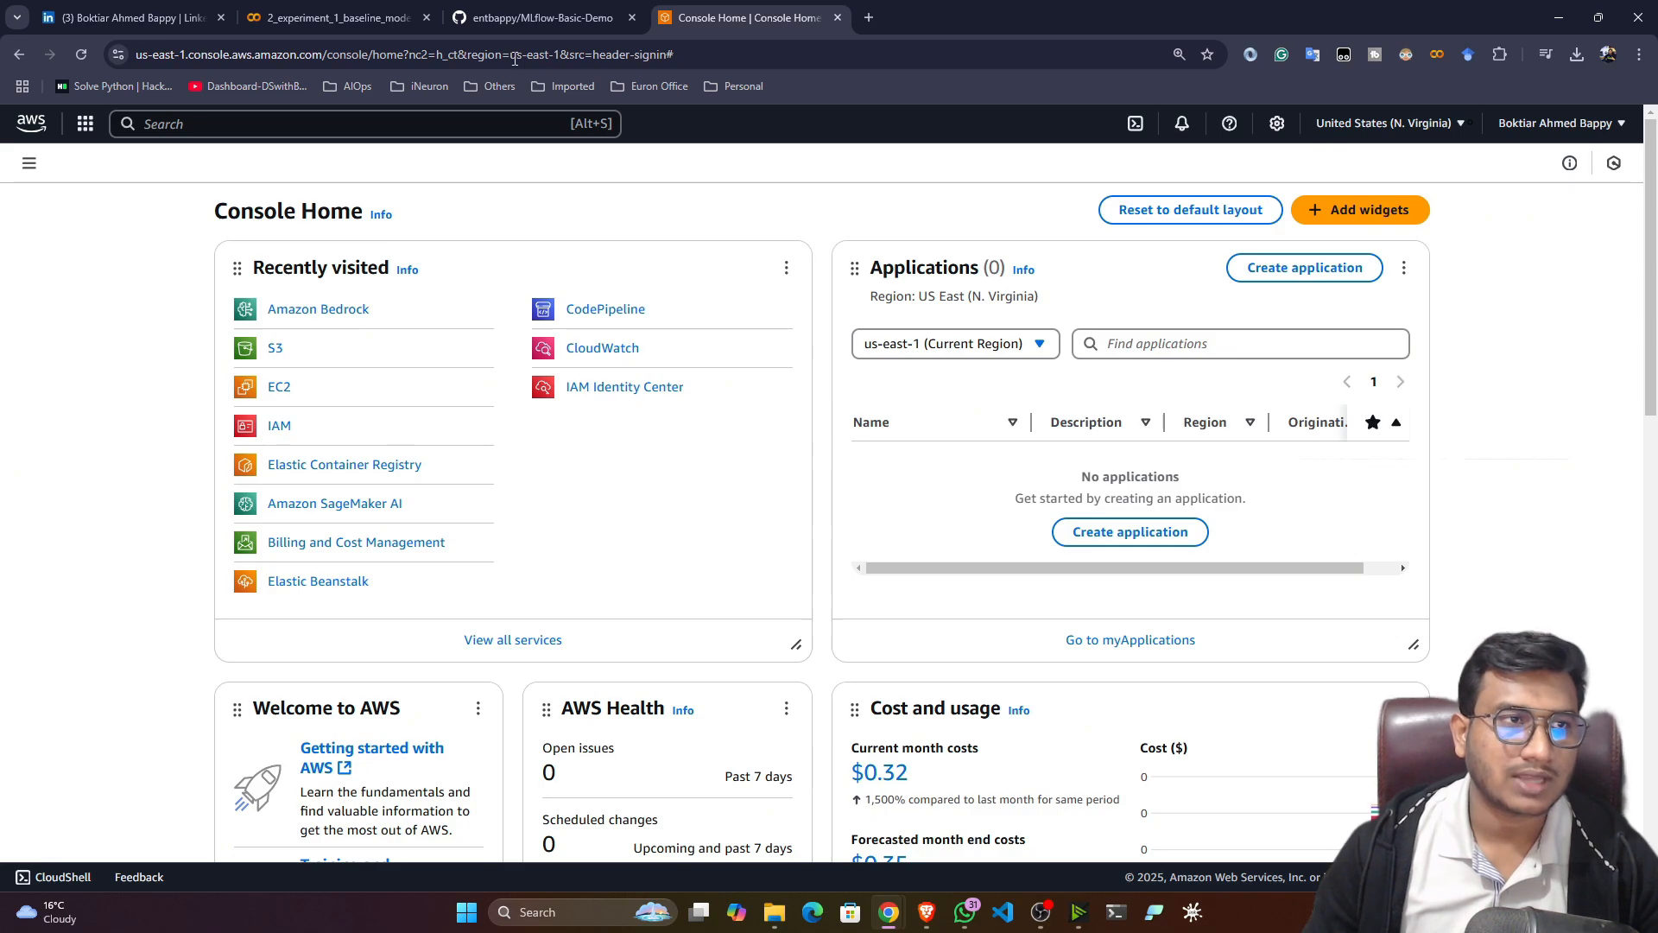
Review the MLflow on AWS setup steps in the MLflow-Basic-Demo README on GitHub, especially the console login and IAM user items
{"action": "left_click", "coordinate": [543, 17]}
{"action": "scroll", "coordinate": [200, 577], "scroll_direction": "down", "scroll_amount": 3}
{"action": "scroll", "coordinate": [200, 577], "scroll_direction": "up", "scroll_amount": 3}
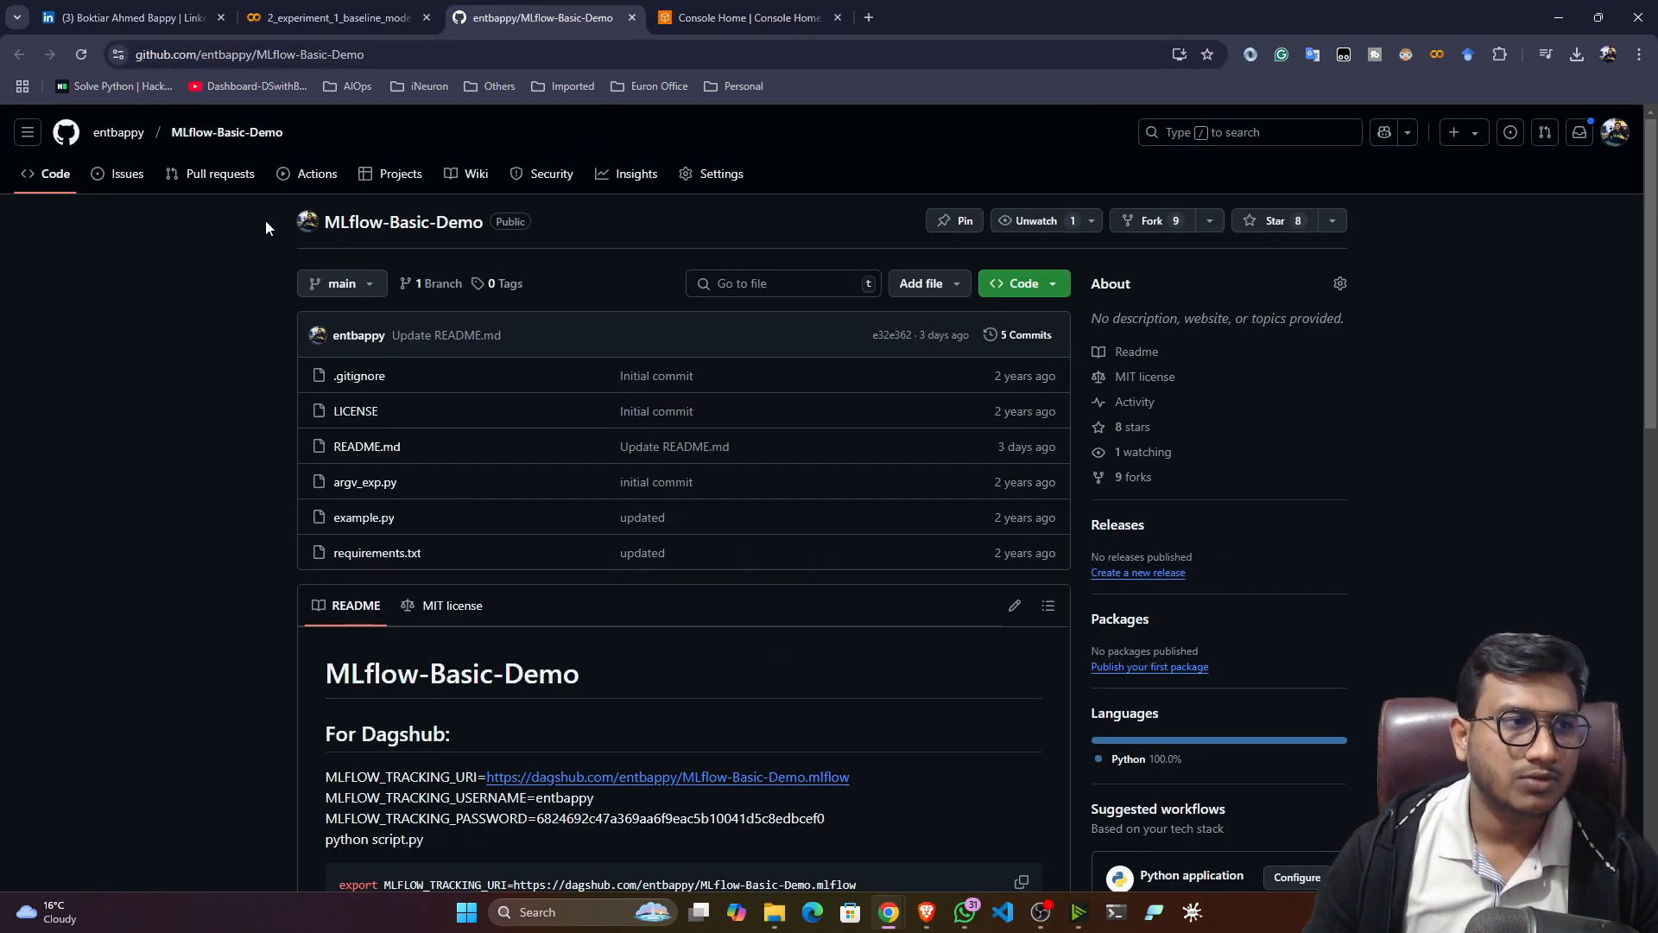
{"action": "scroll", "coordinate": [194, 430], "scroll_direction": "down", "scroll_amount": 6}
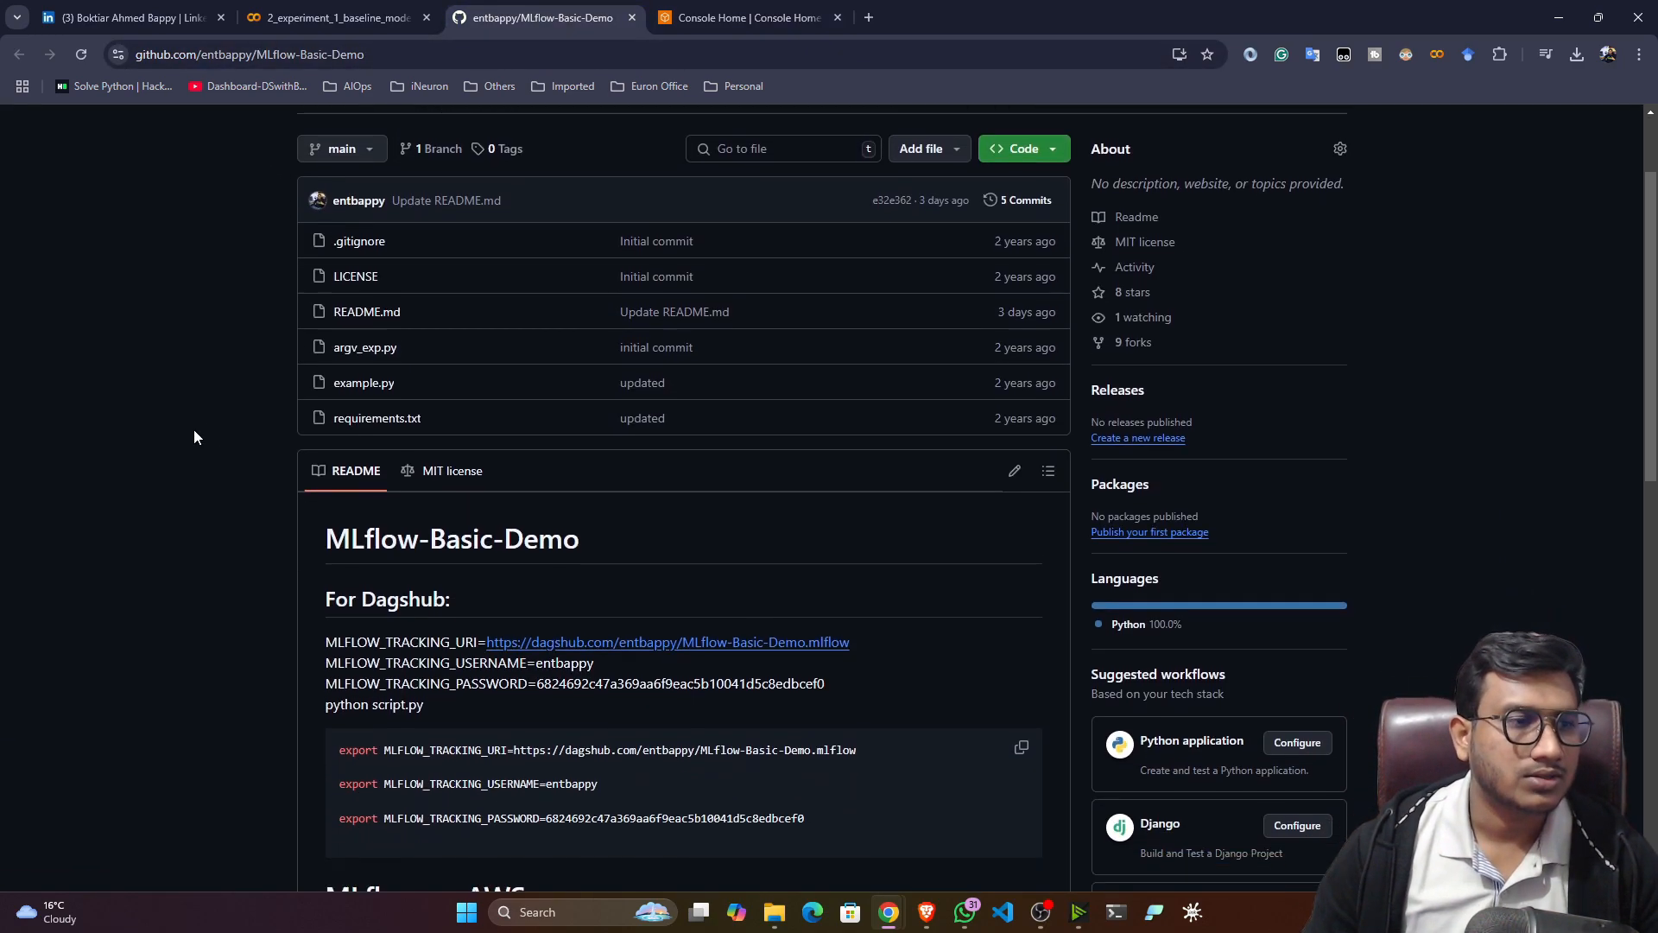
{"action": "scroll", "coordinate": [194, 430], "scroll_direction": "down", "scroll_amount": 3}
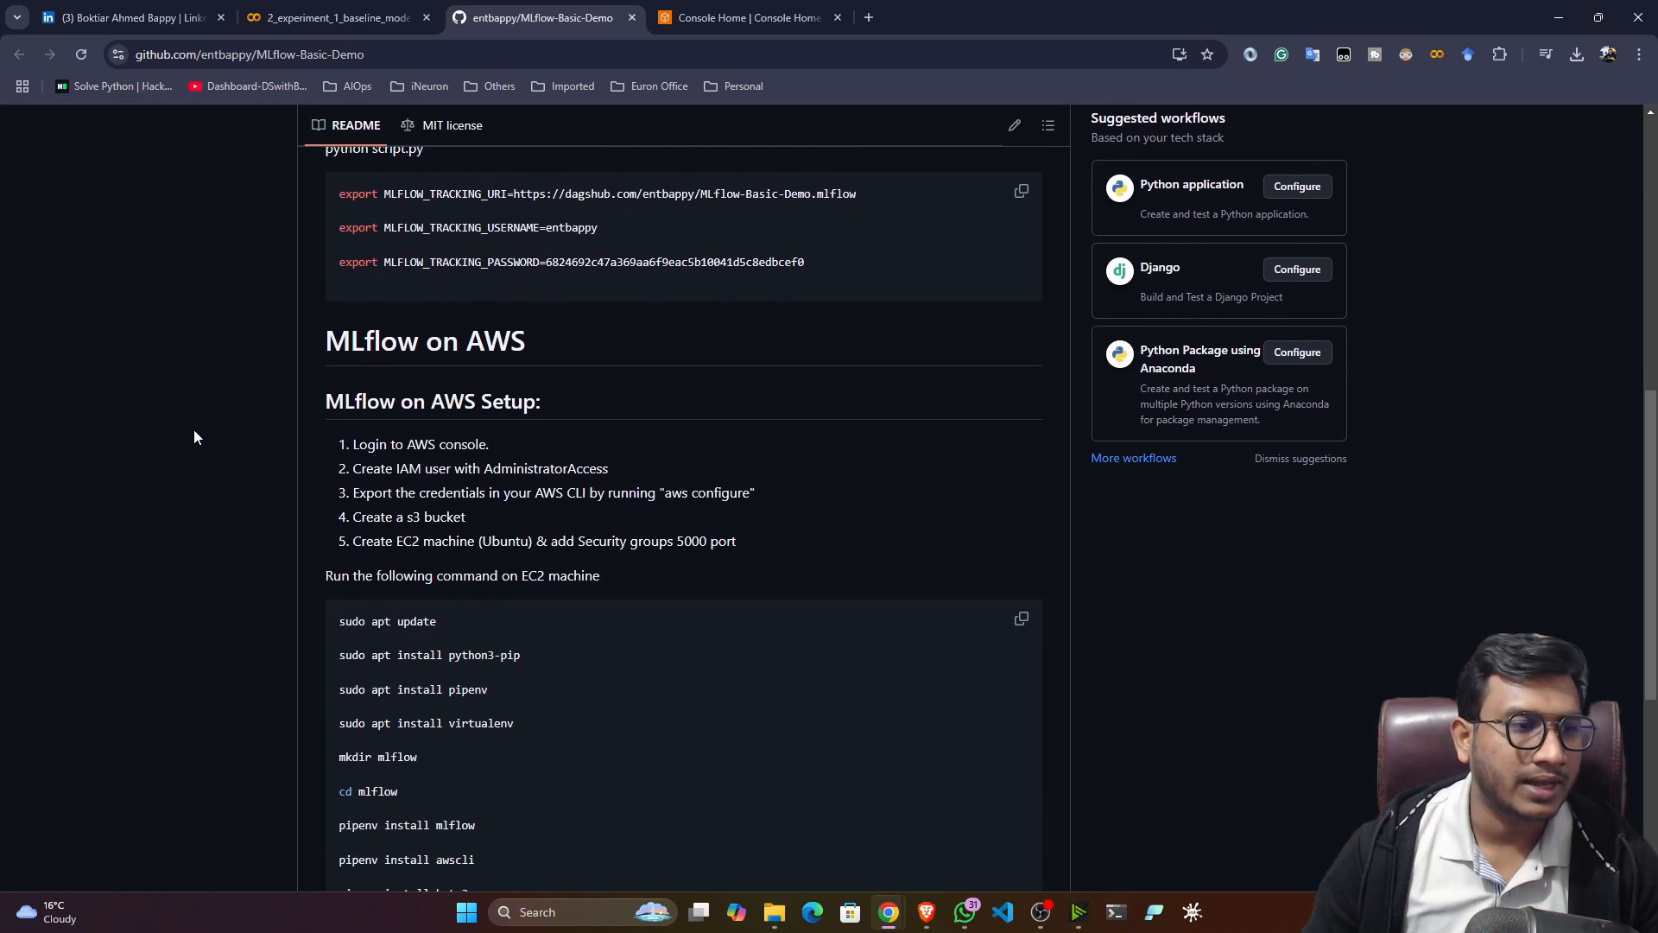
{"action": "left_click_drag", "start_coordinate": [376, 359], "coordinate": [485, 351]}
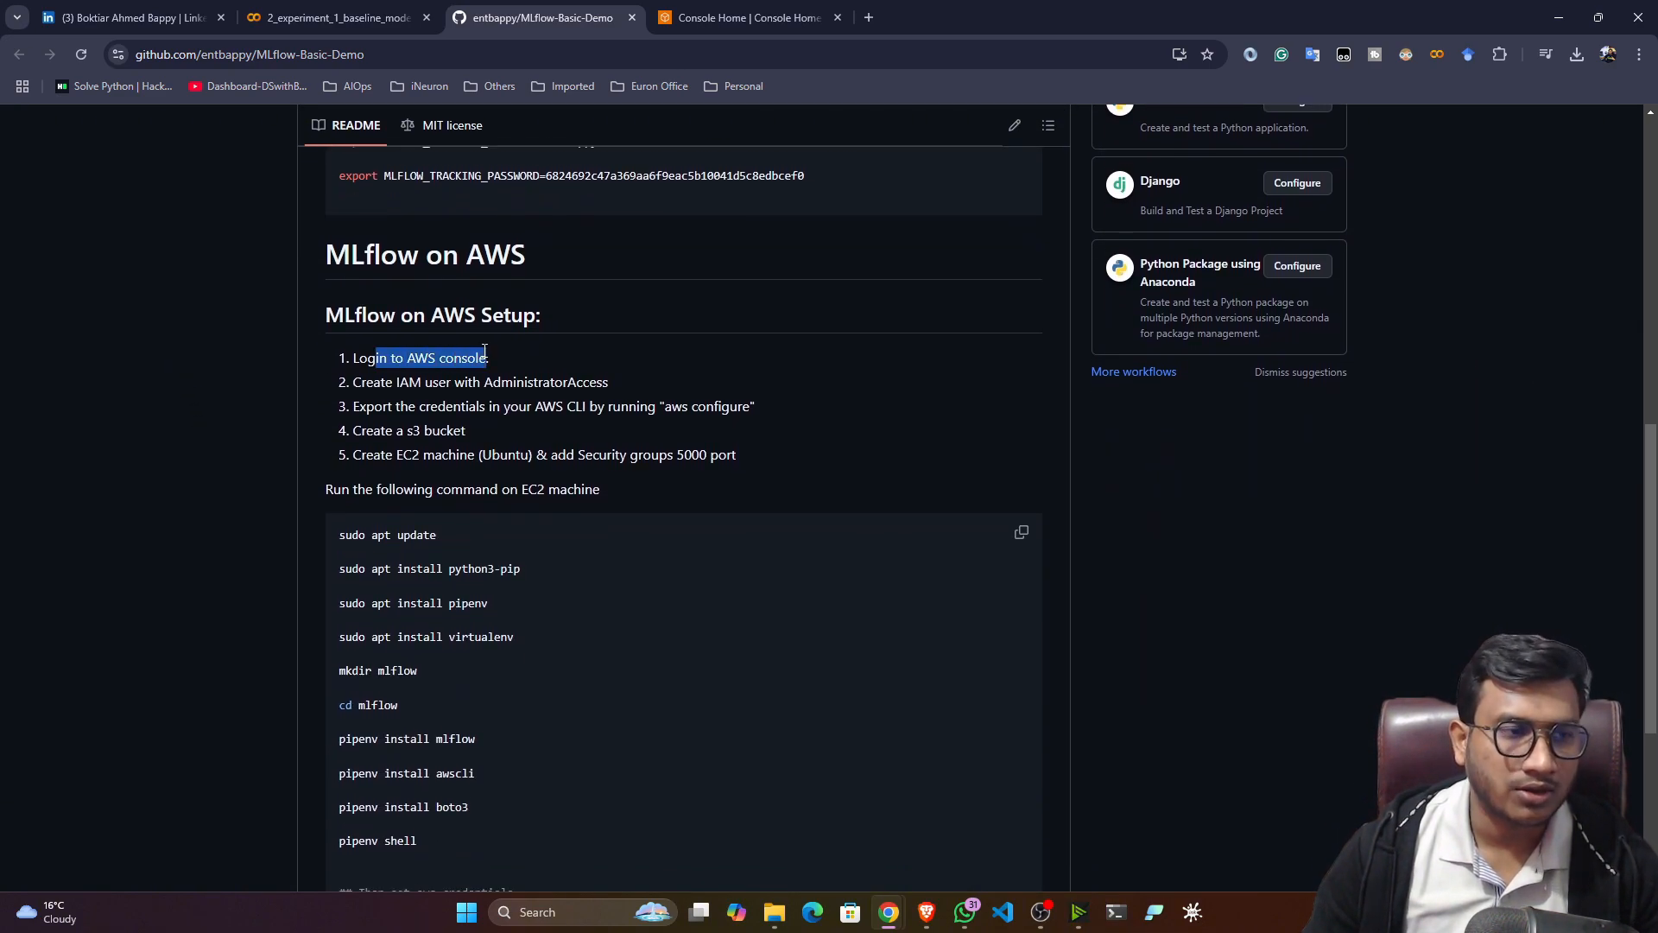
{"action": "left_click_drag", "start_coordinate": [361, 383], "coordinate": [617, 390]}
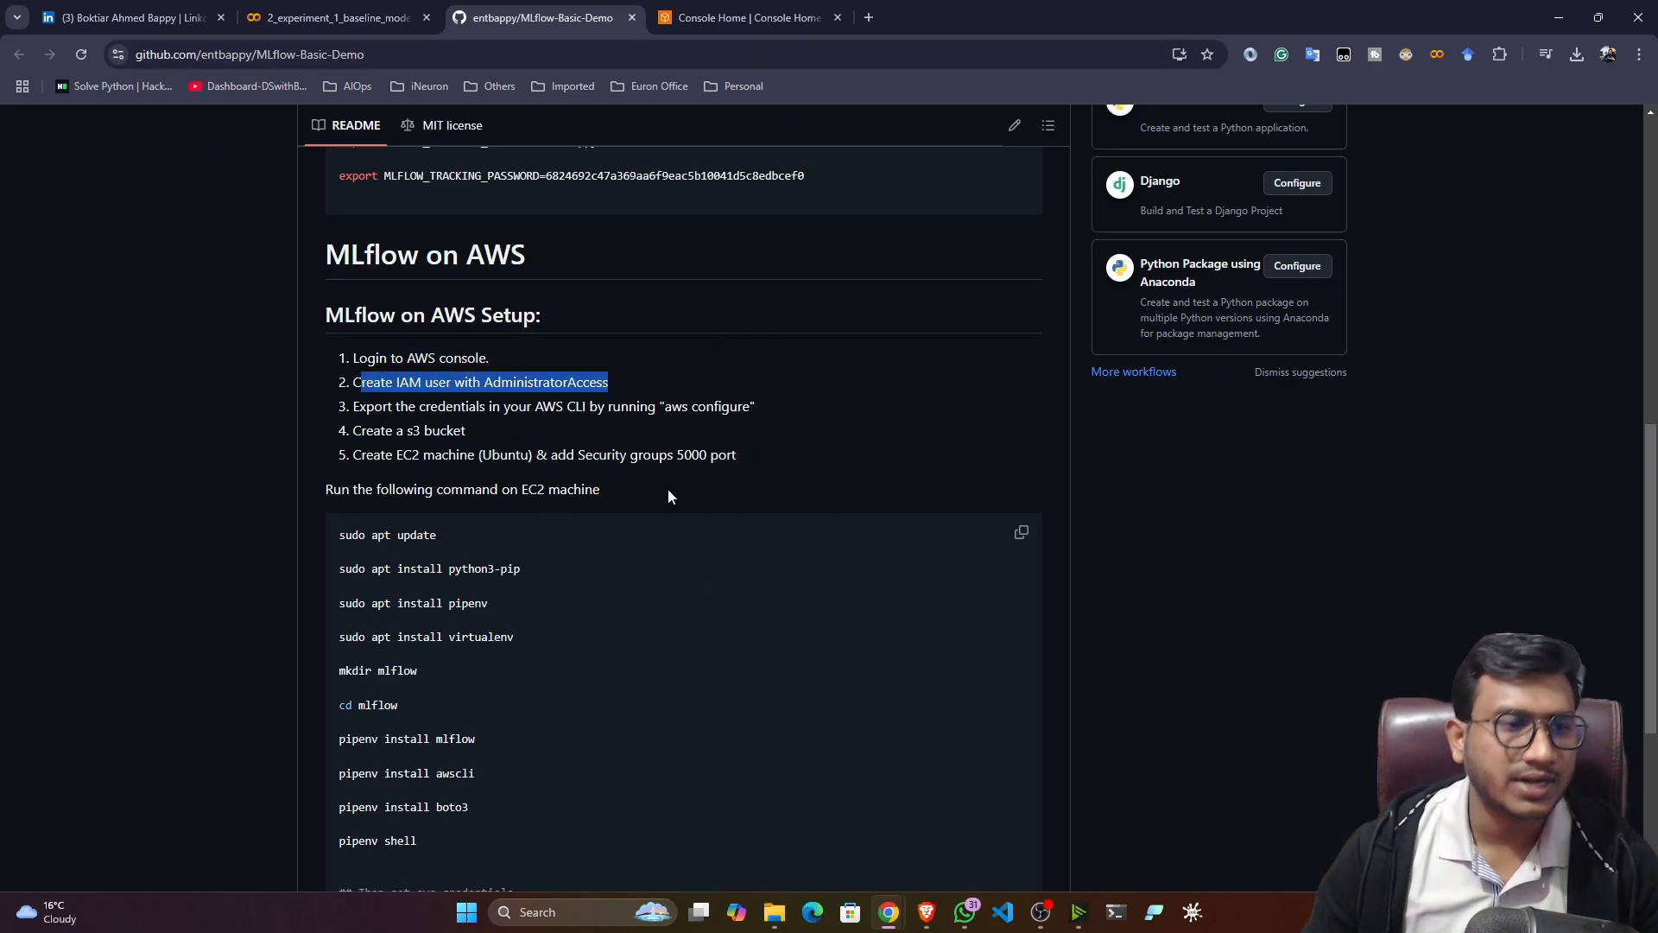
Switch to the AWS console, find the IAM service, and open its list of users
{"action": "left_click", "coordinate": [749, 18]}
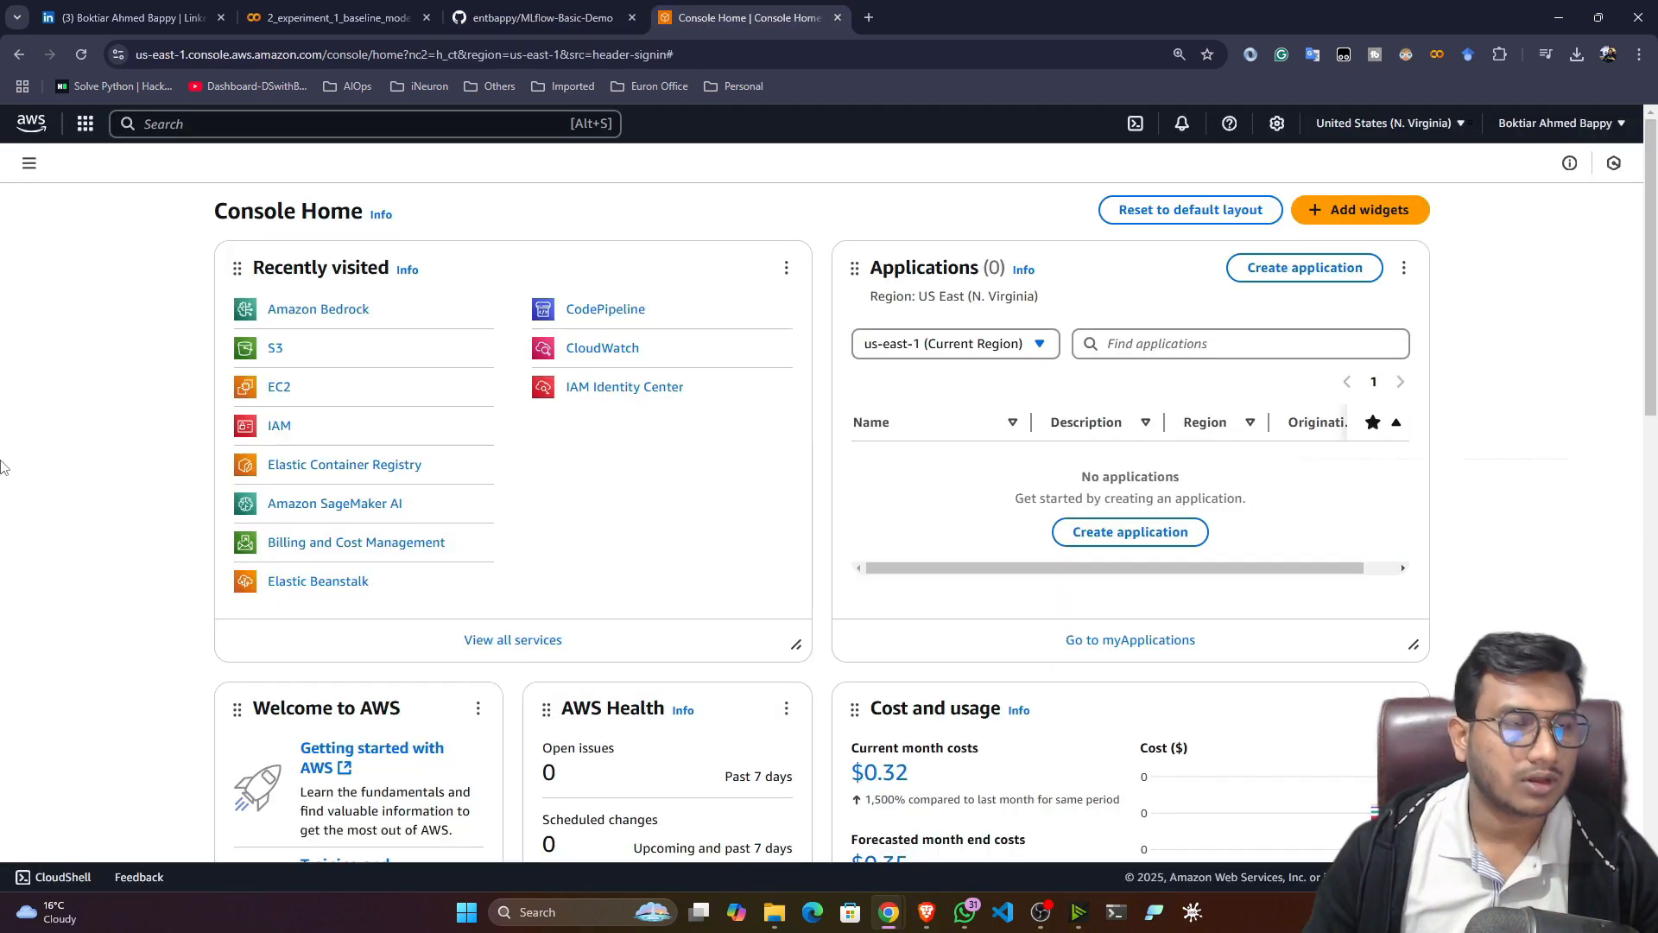
{"action": "left_click", "coordinate": [1451, 124]}
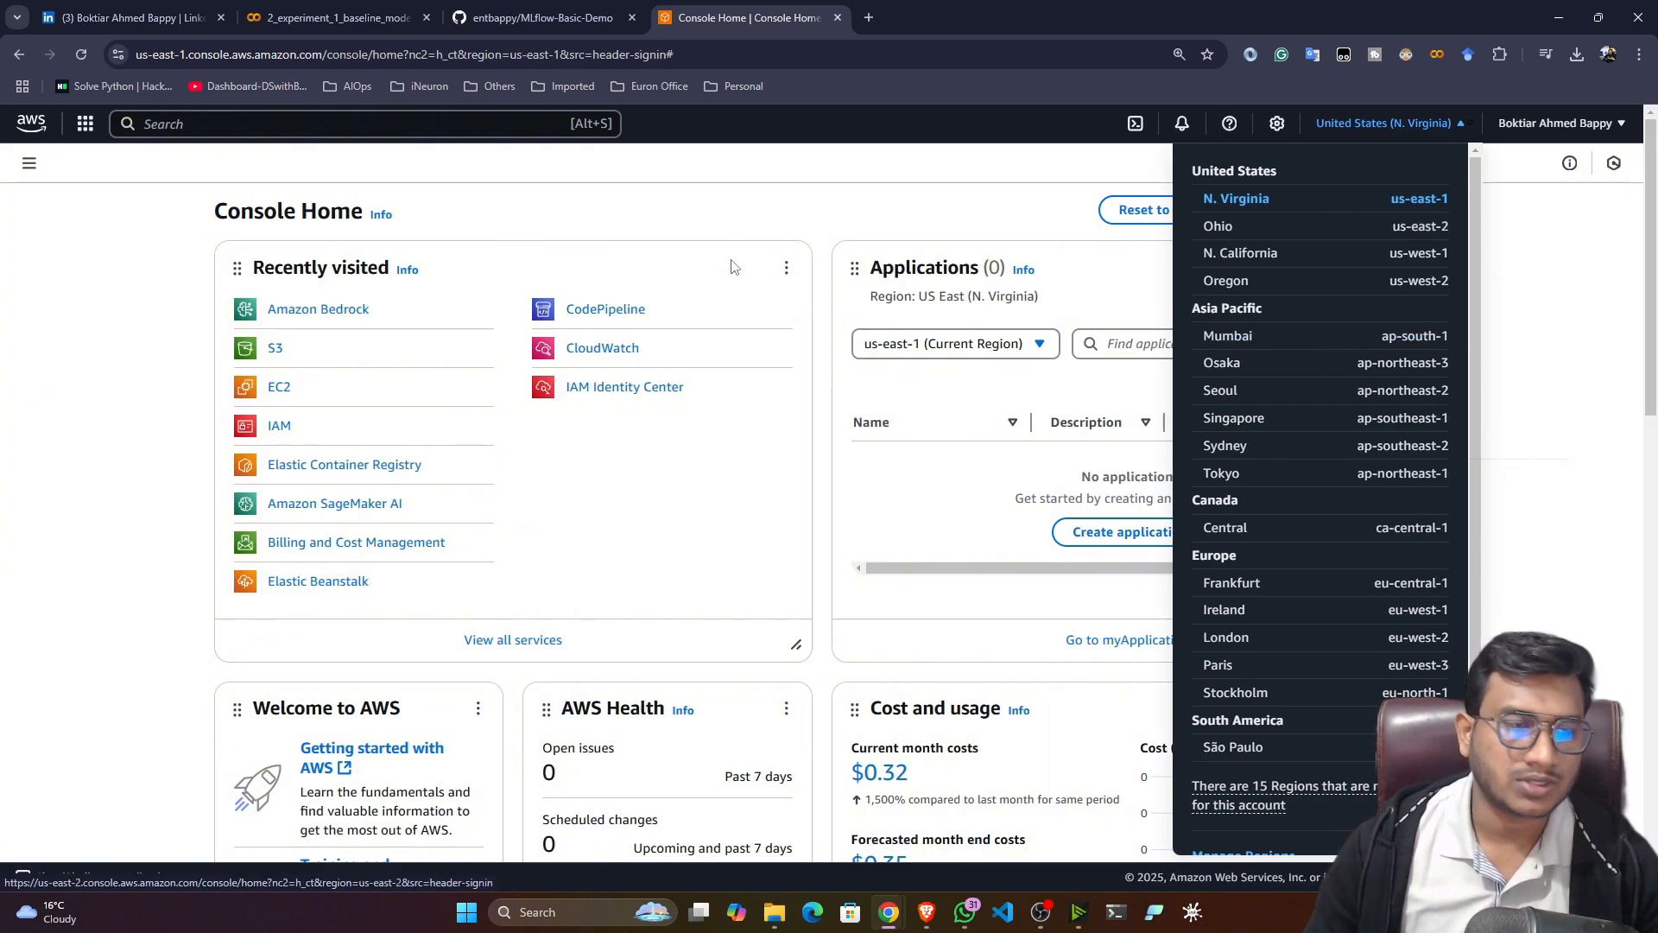
{"action": "left_click", "coordinate": [135, 251]}
{"action": "left_click", "coordinate": [194, 121]}
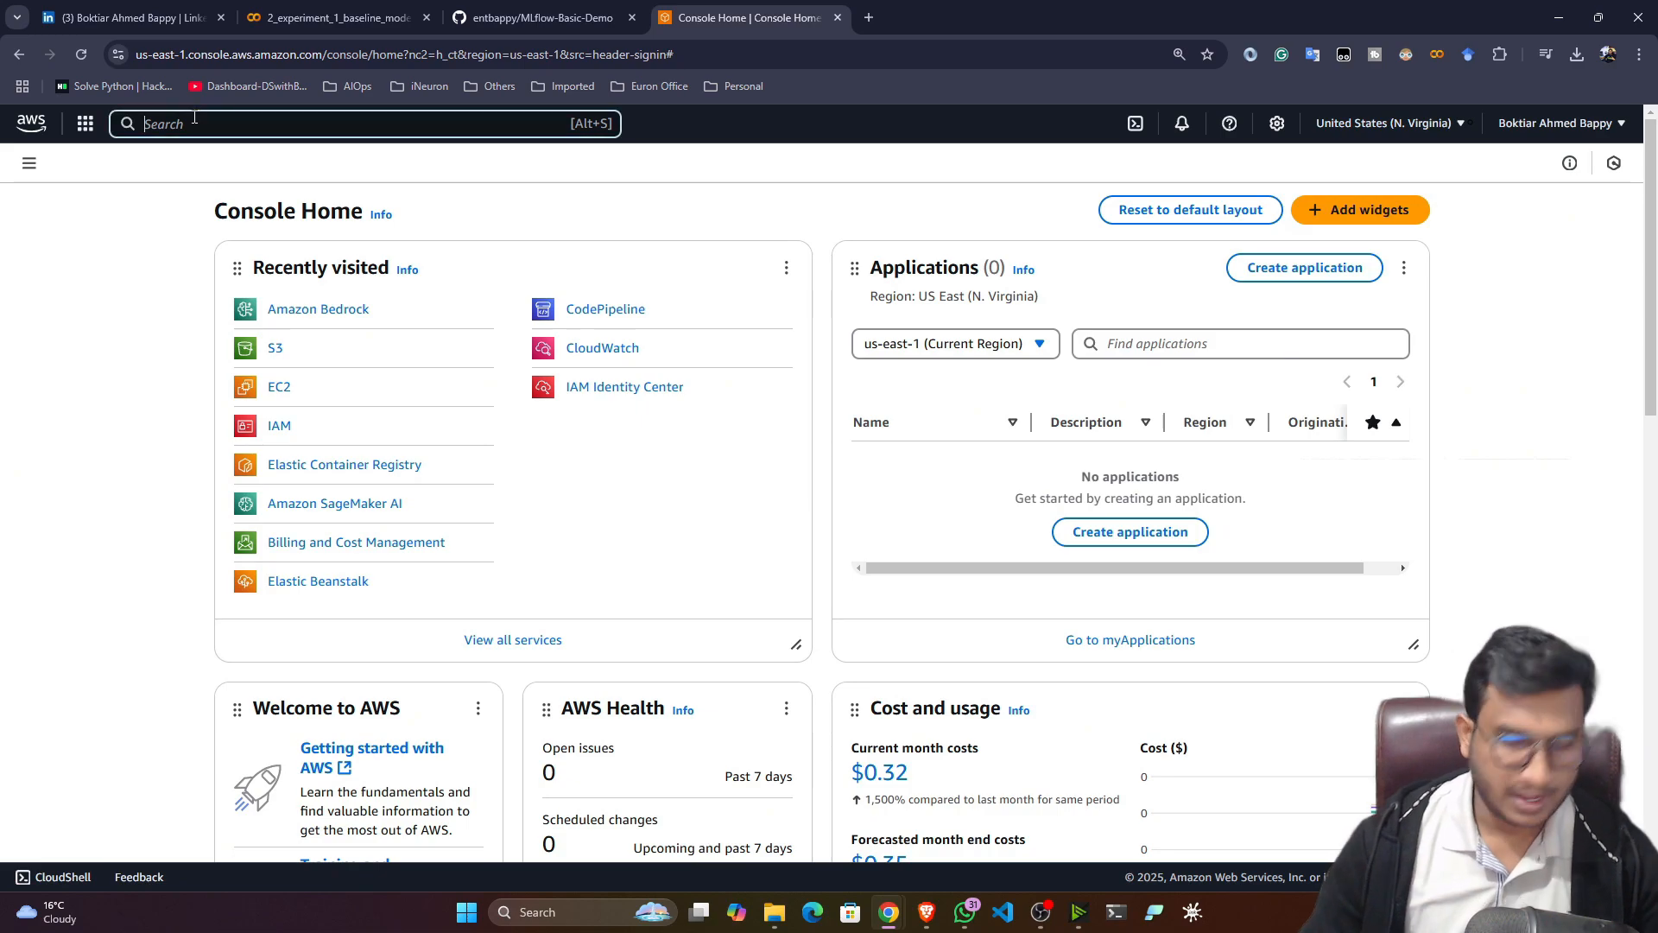
{"action": "type", "text": "iam"}
{"action": "key", "text": "Return"}
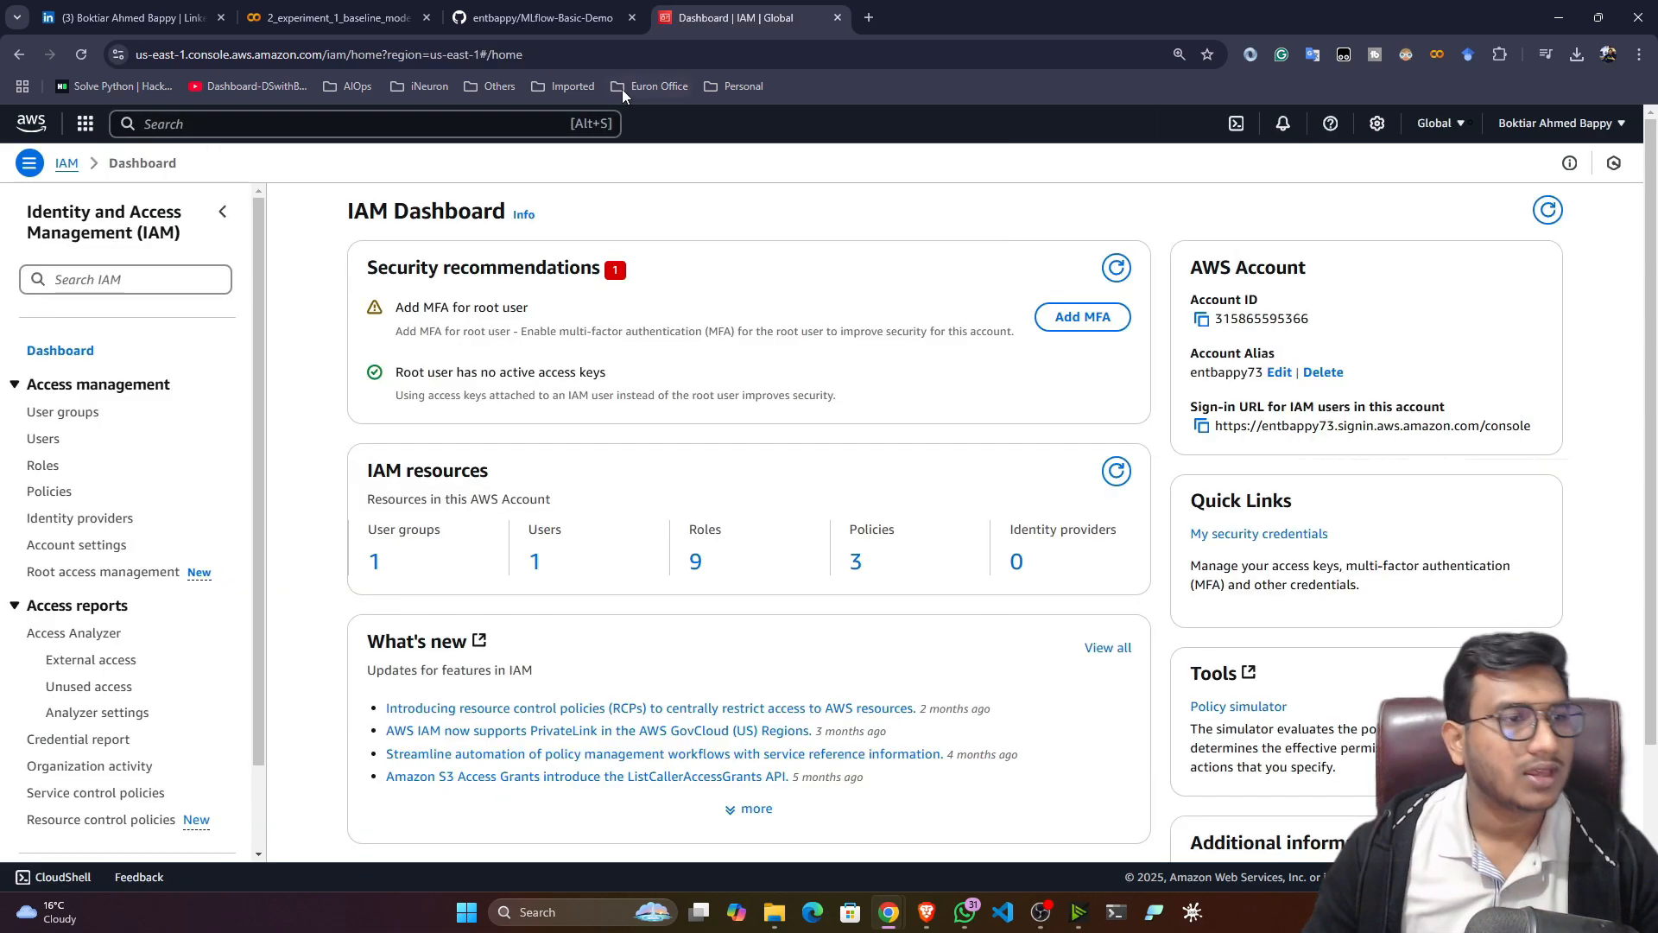
{"action": "left_click", "coordinate": [45, 440]}
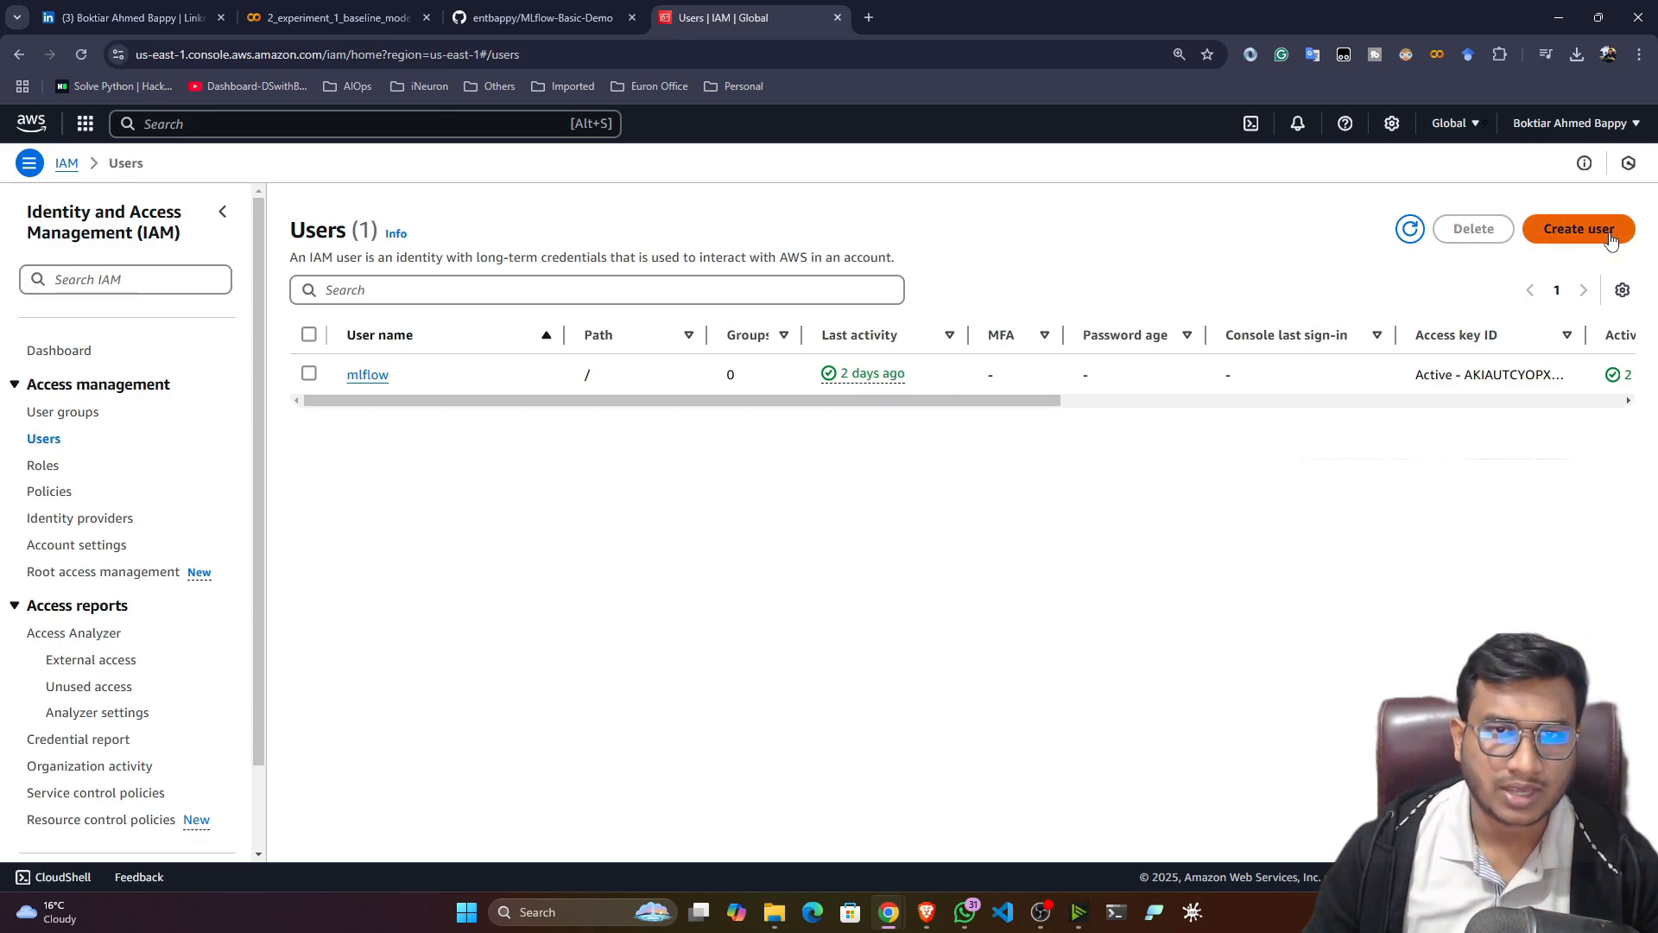
Start a new IAM user named mlflow-server without console access and proceed to its permissions
{"action": "left_click", "coordinate": [1579, 230]}
{"action": "left_click", "coordinate": [439, 367]}
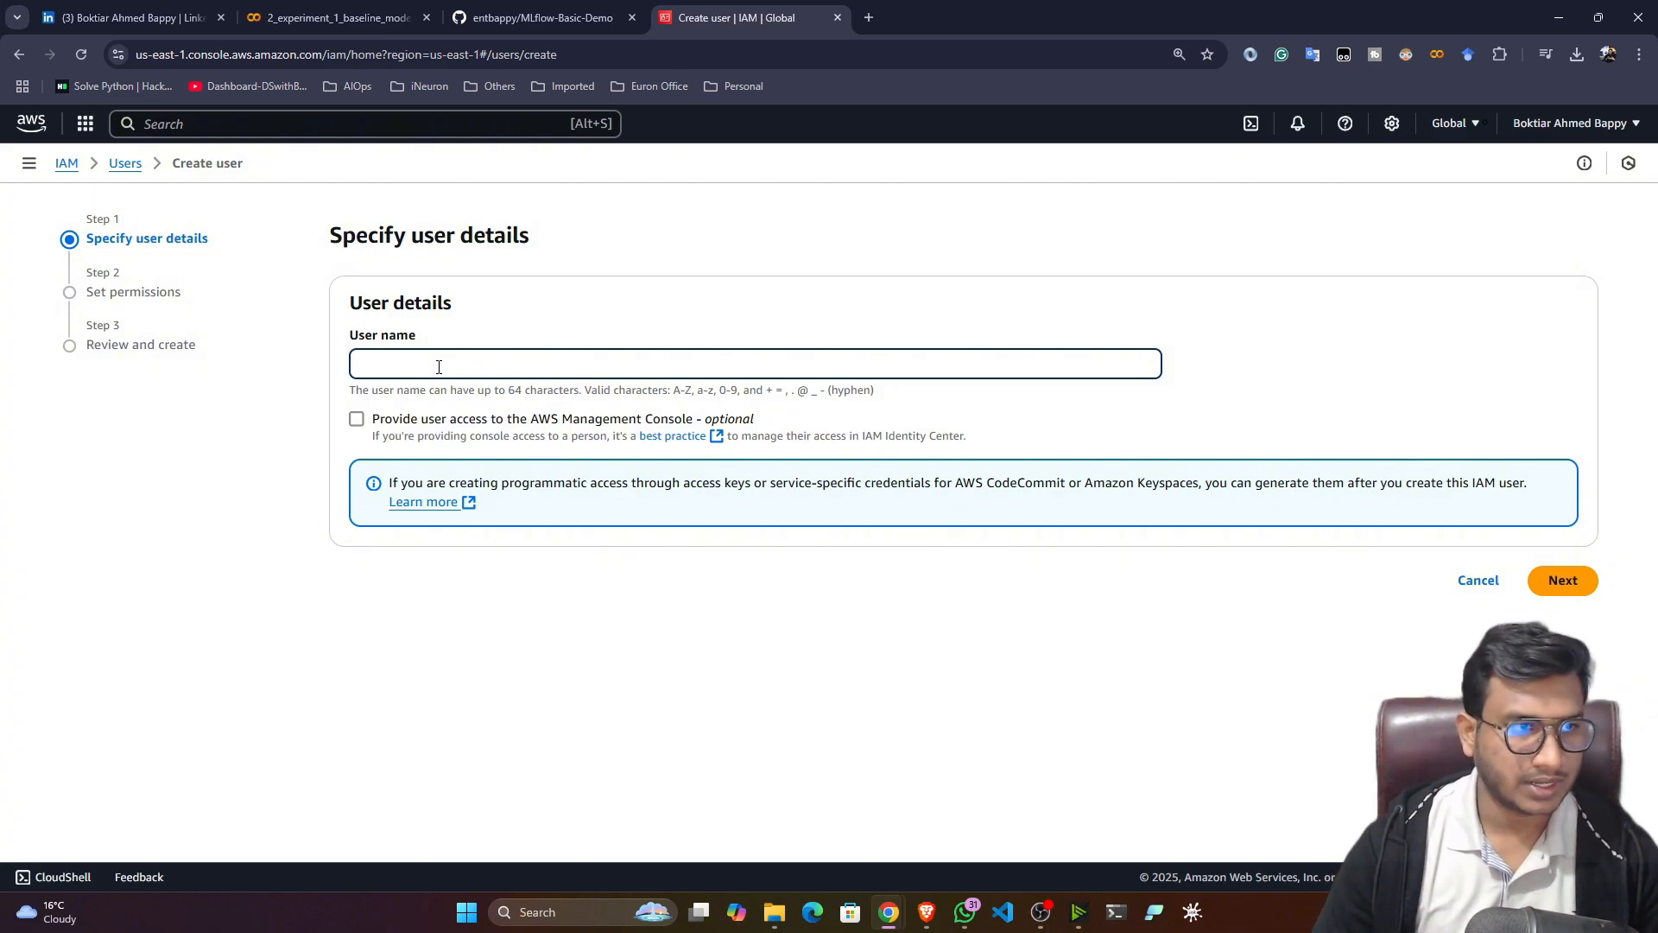
{"action": "type", "text": "m"}
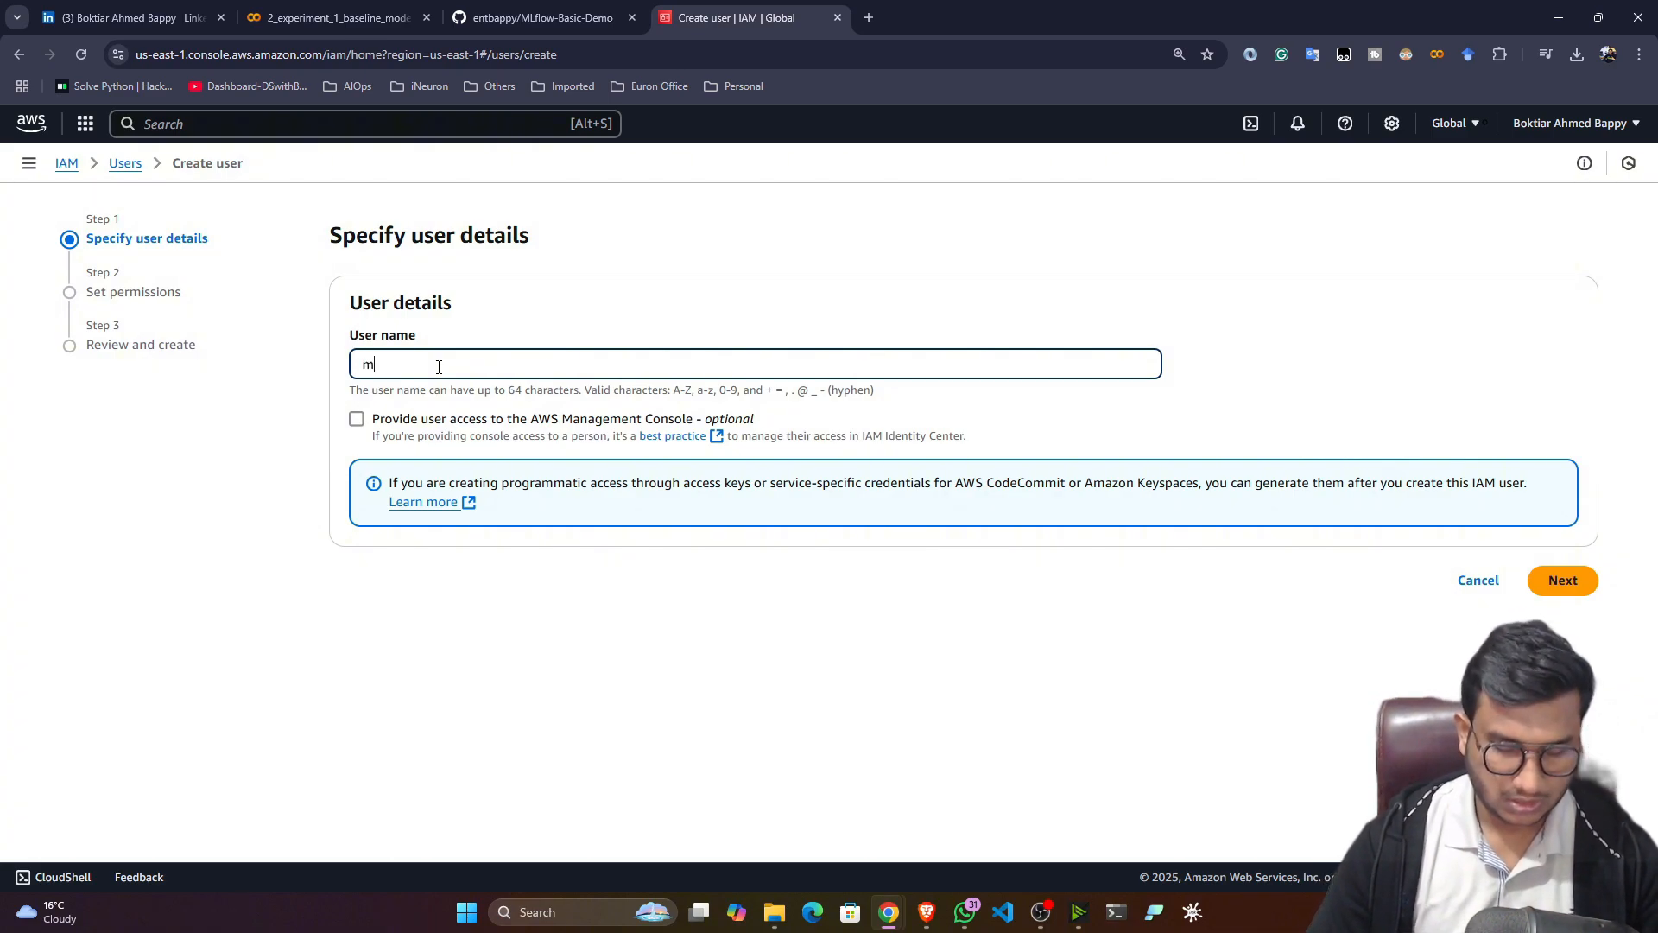
{"action": "type", "text": "lflow"}
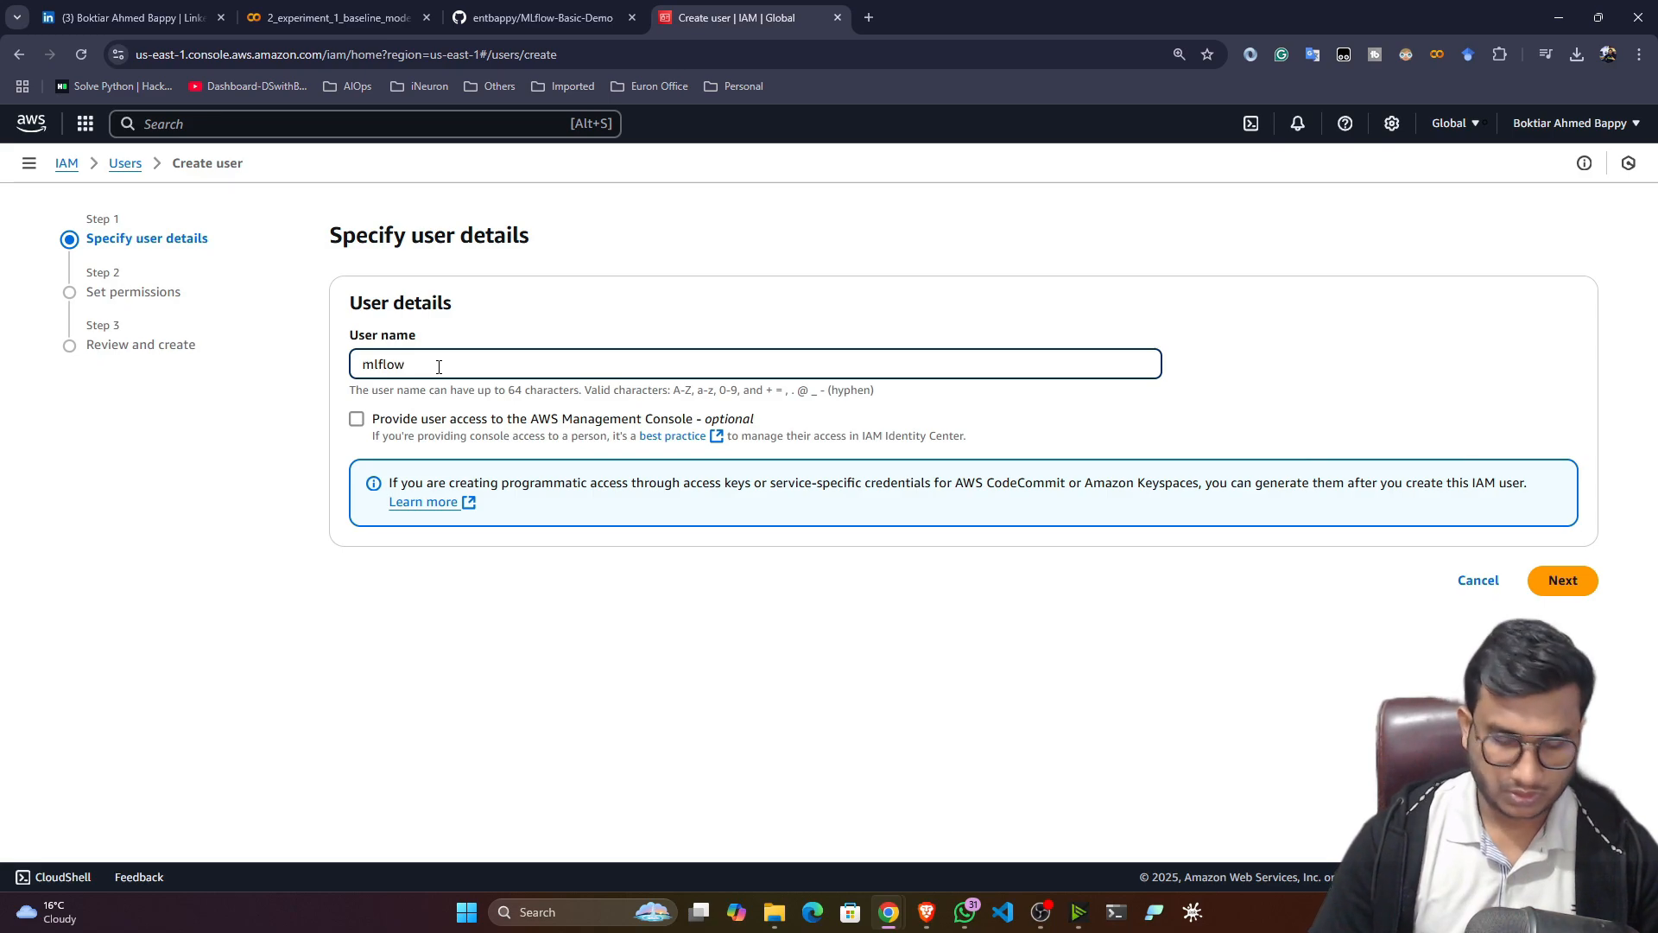
{"action": "type", "text": "-server"}
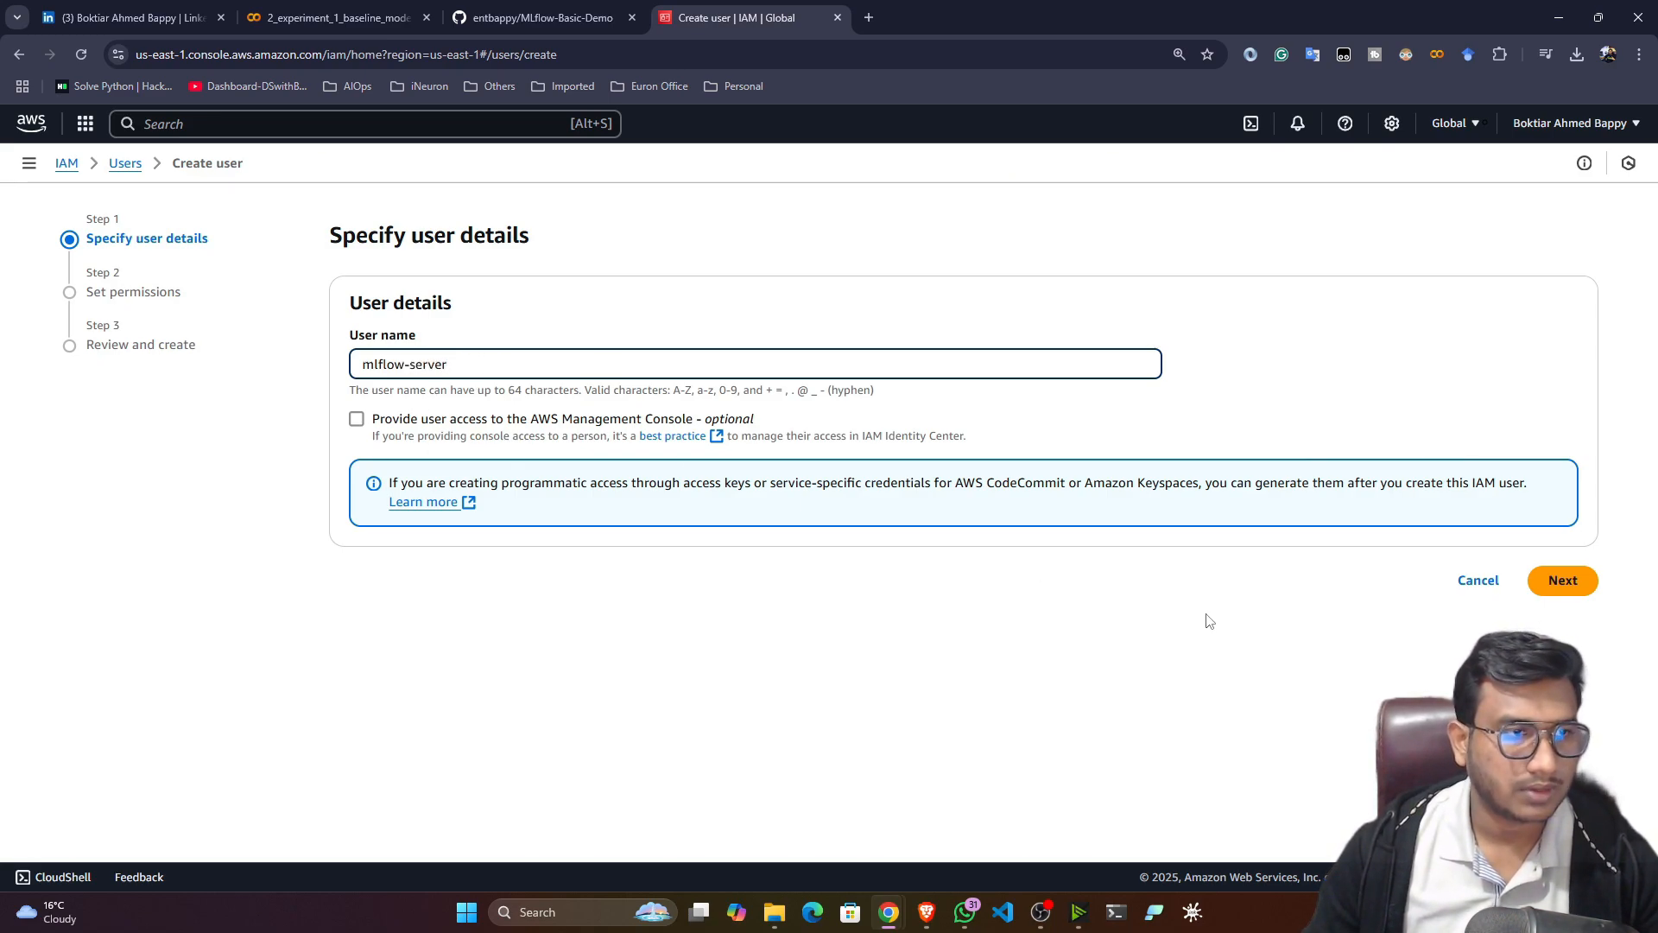
{"action": "left_click", "coordinate": [1563, 580]}
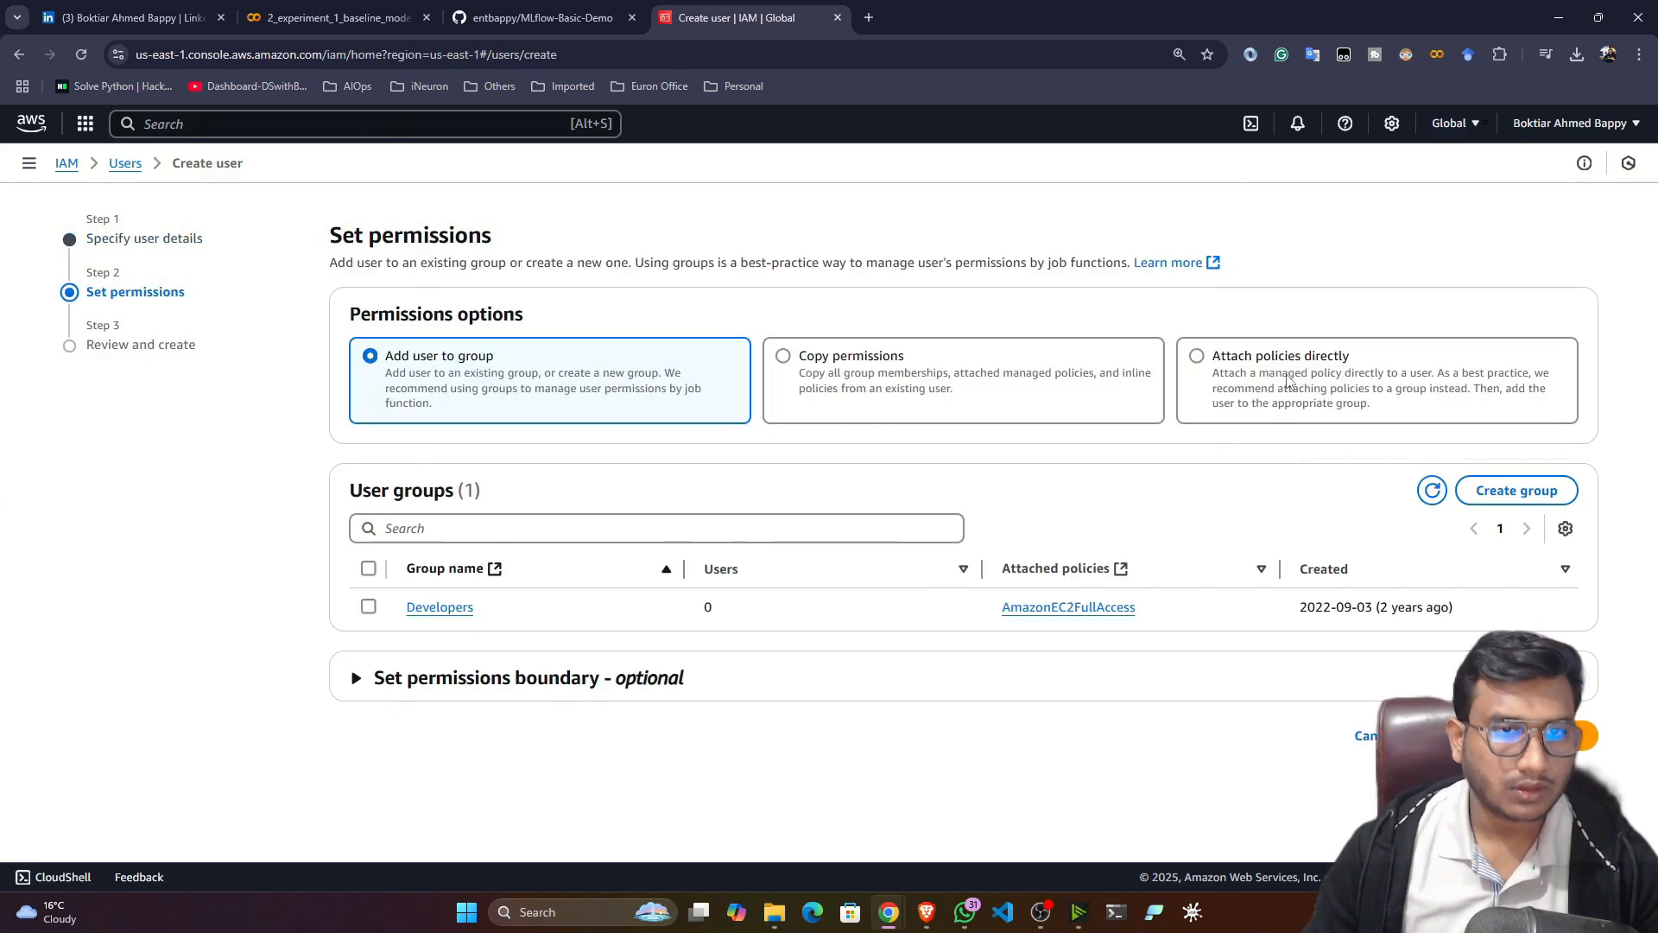
Attach the AdministratorAccess policy directly to the new user and create the user
{"action": "left_click", "coordinate": [1196, 357]}
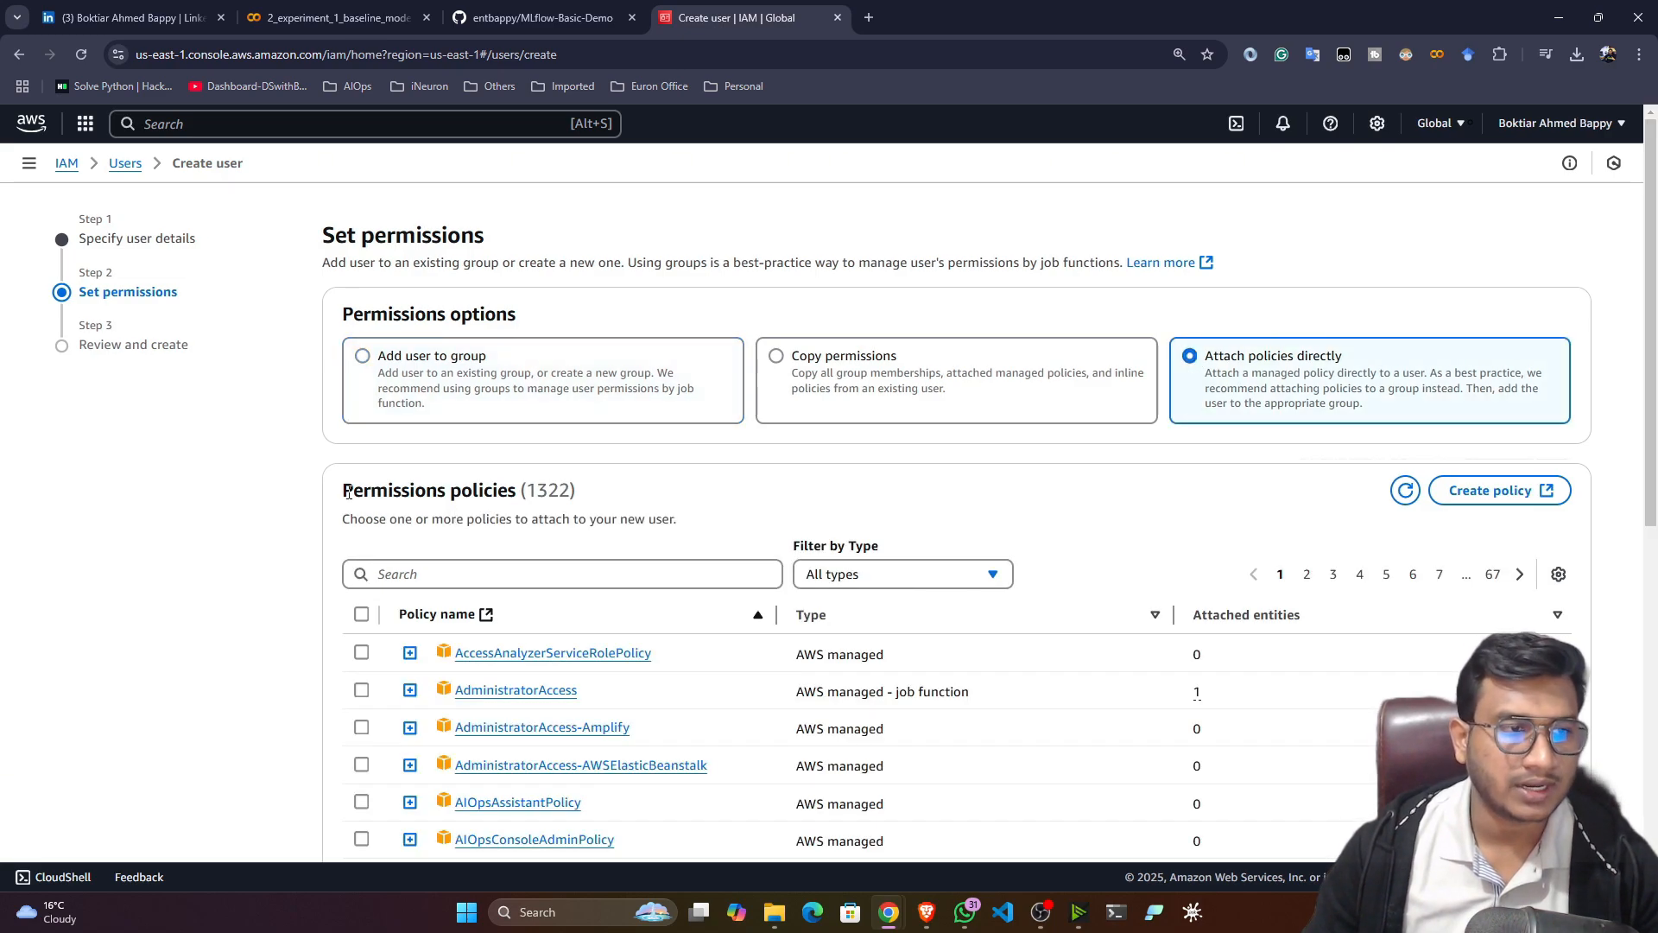
{"action": "scroll", "coordinate": [406, 587], "scroll_direction": "down", "scroll_amount": 1}
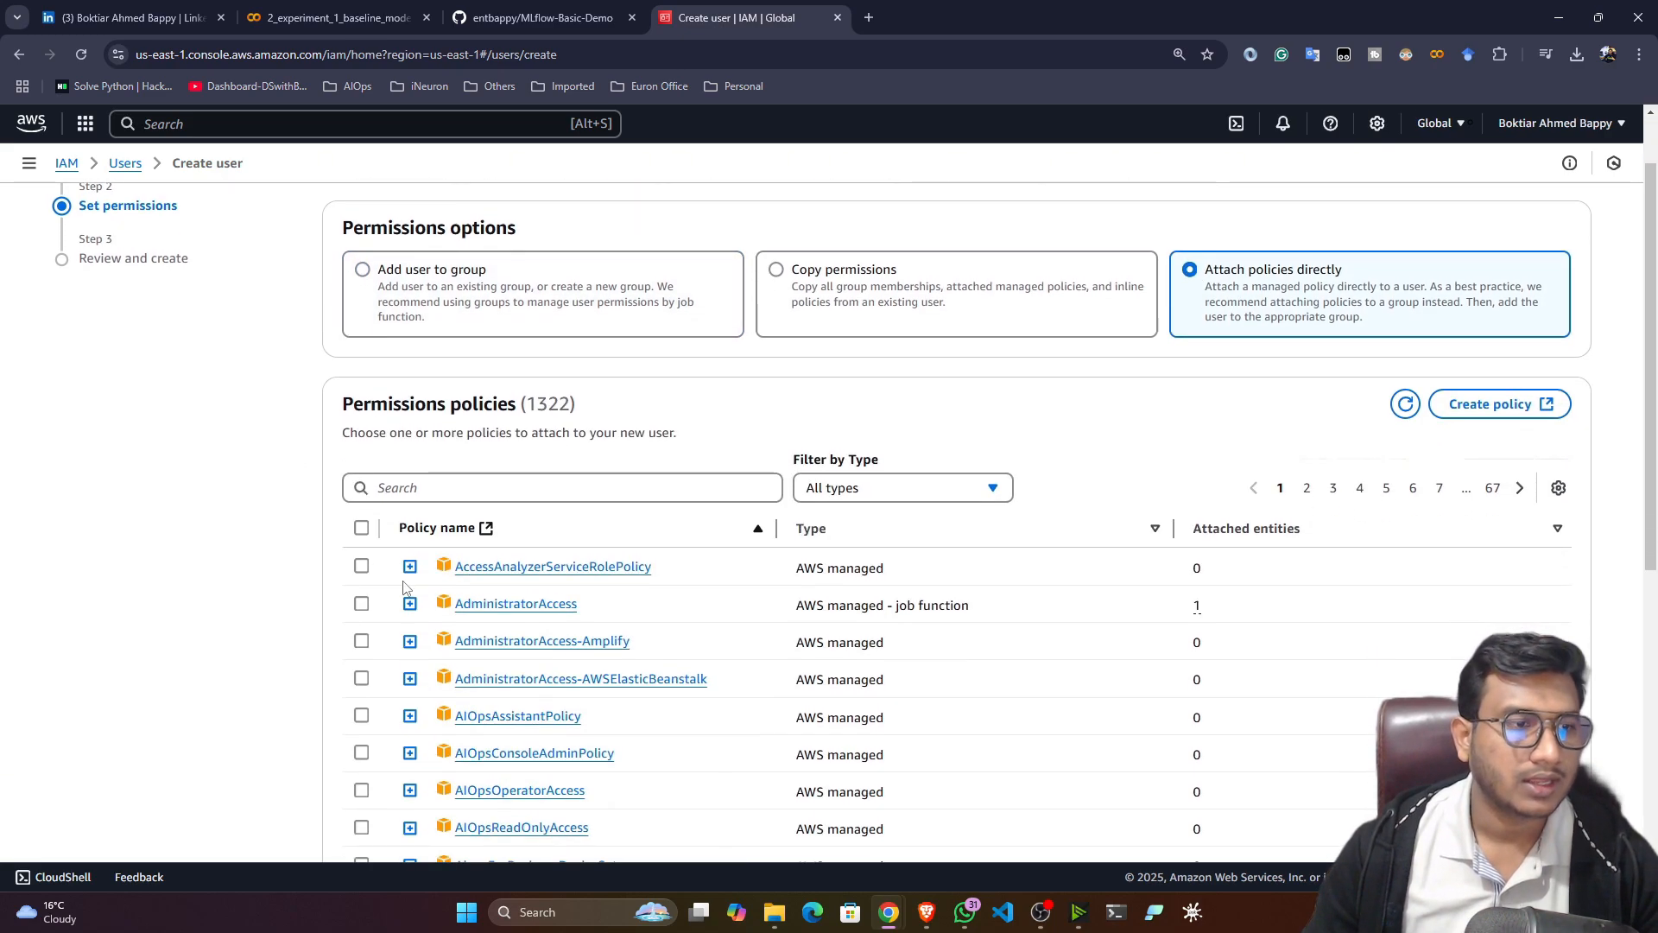
{"action": "left_click", "coordinate": [362, 604]}
{"action": "scroll", "coordinate": [153, 613], "scroll_direction": "down", "scroll_amount": 7}
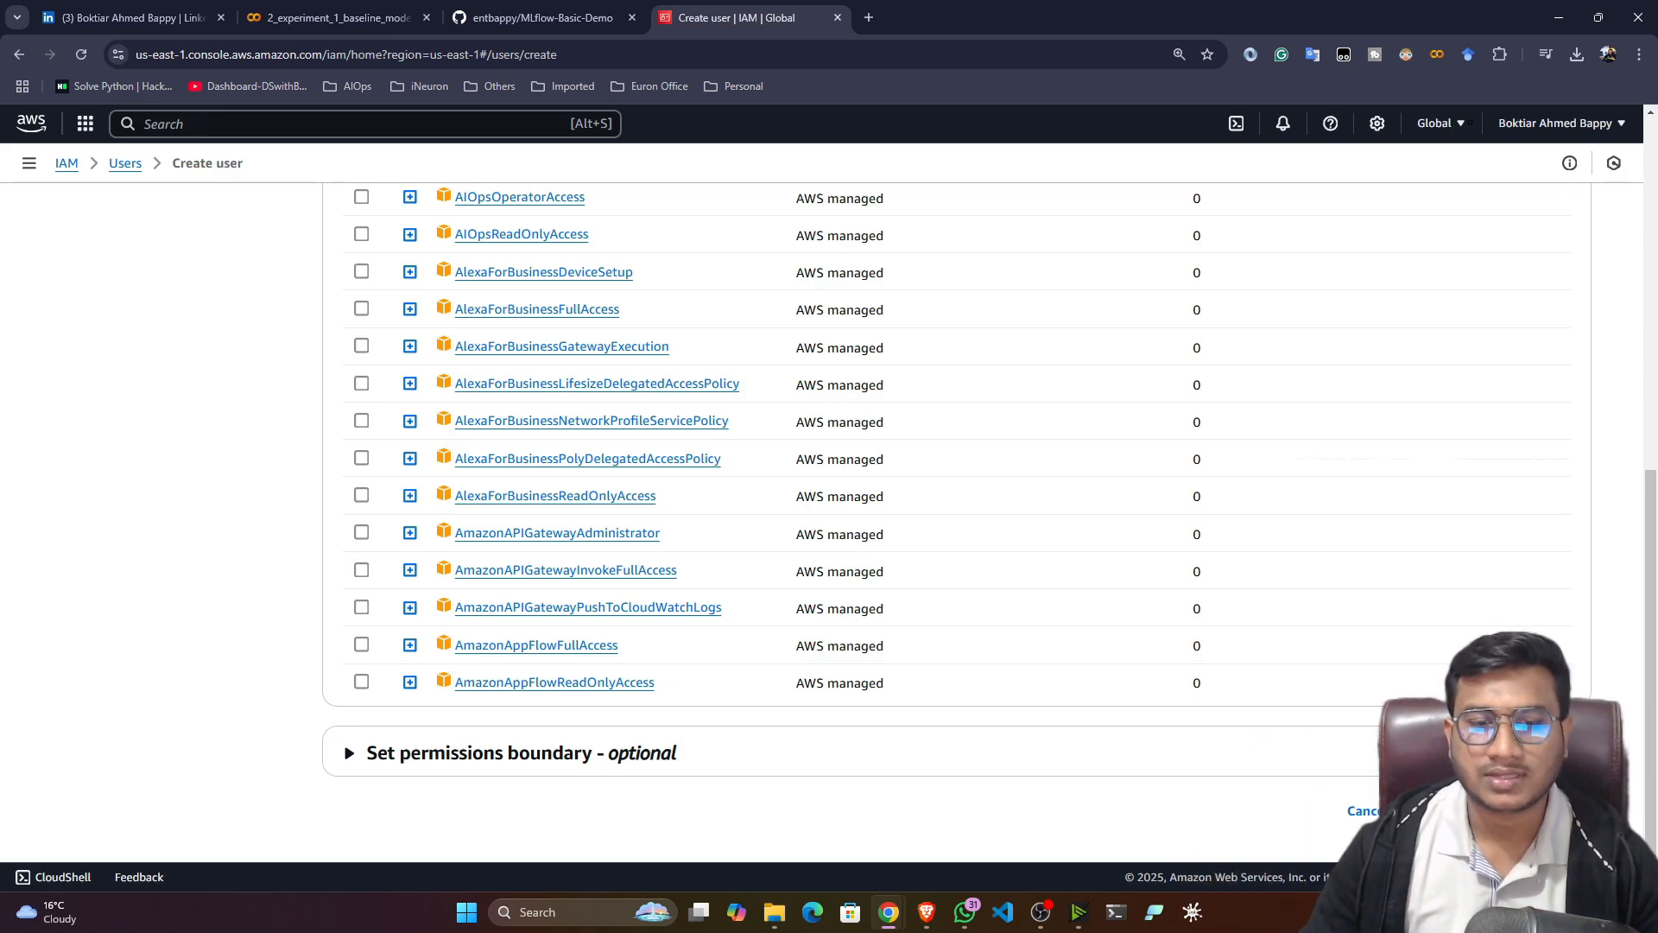
{"action": "left_click", "coordinate": [1557, 812]}
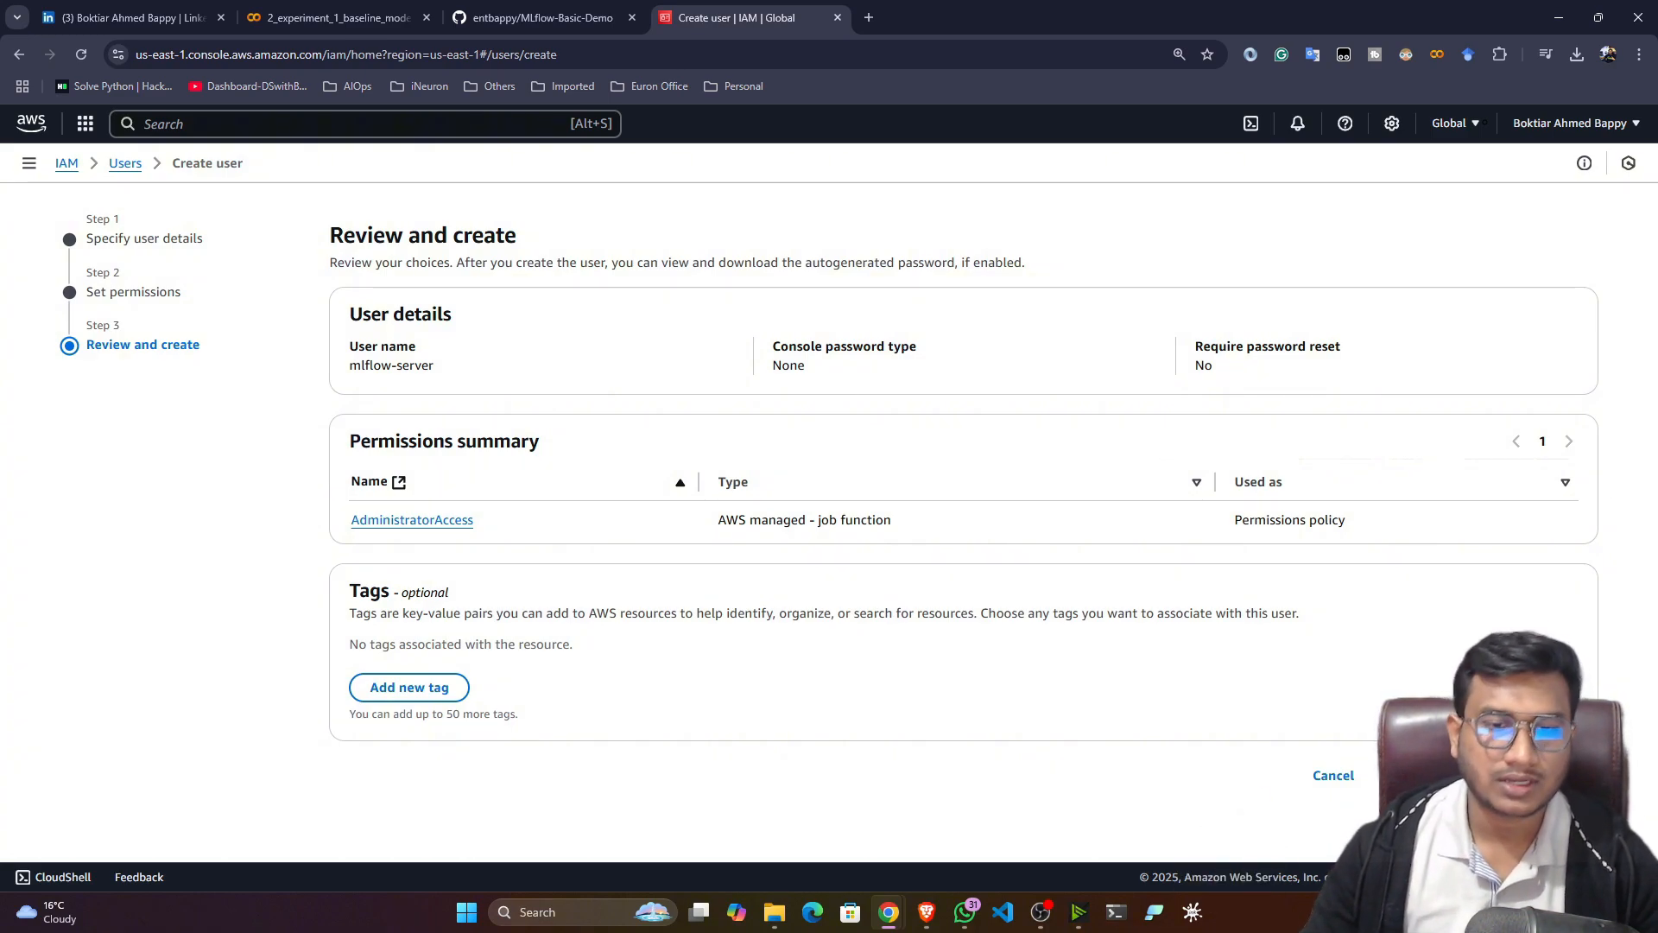
{"action": "left_click", "coordinate": [1529, 775]}
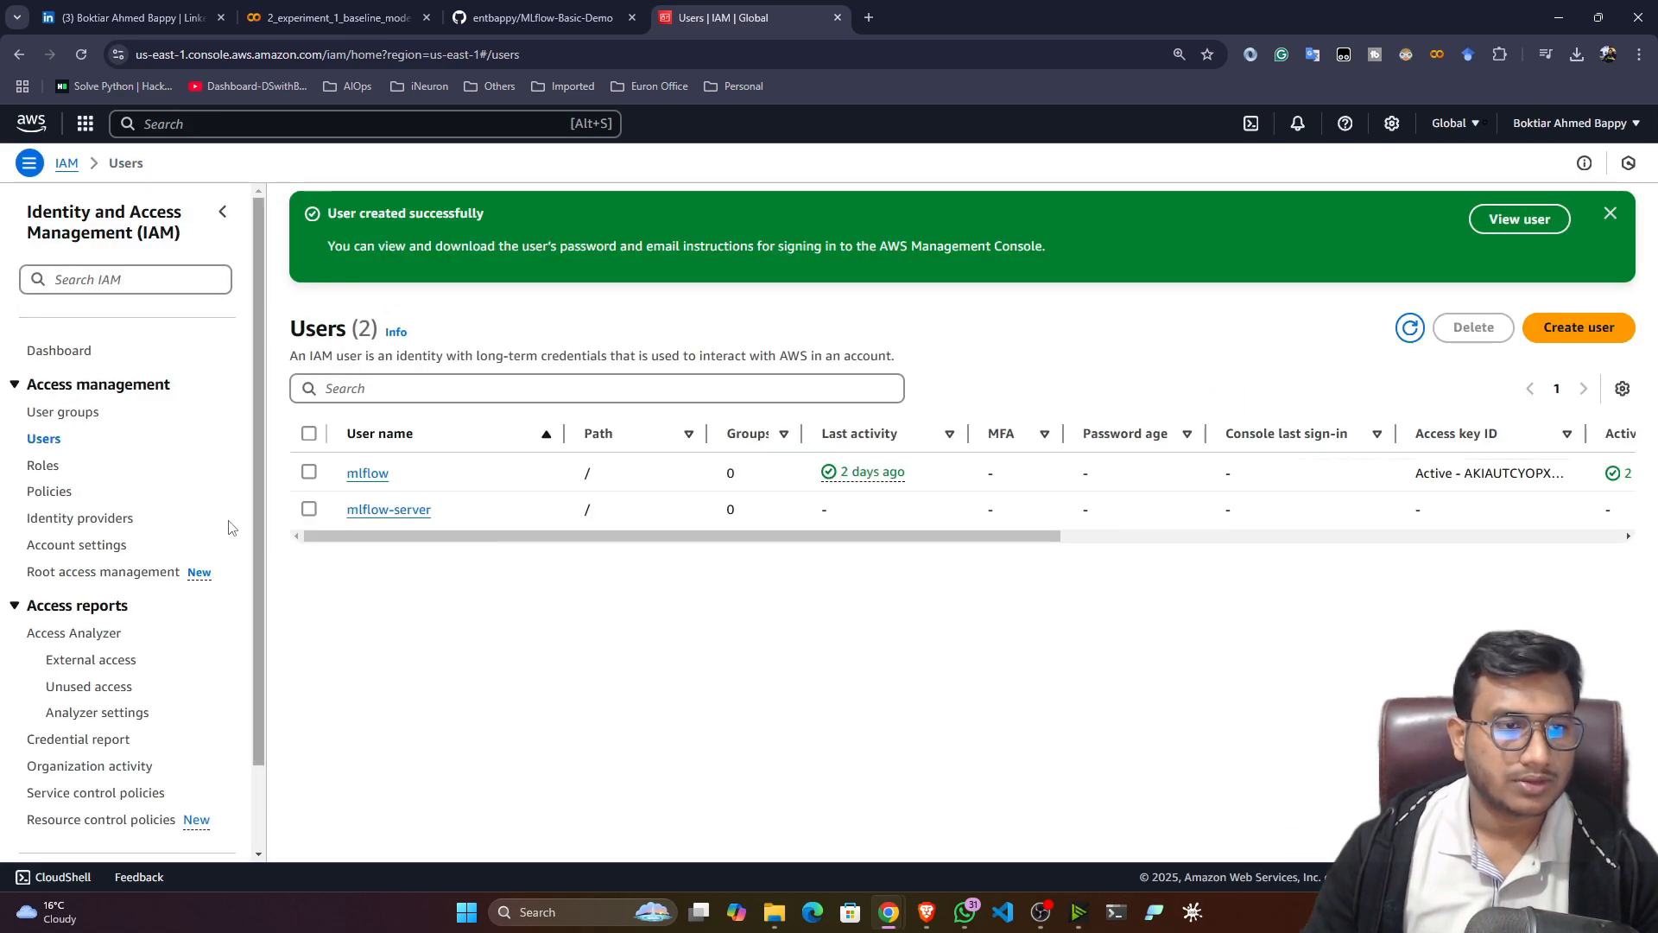
Open the security credentials of the mlflow-server user and start creating an access key
{"action": "left_click", "coordinate": [389, 510]}
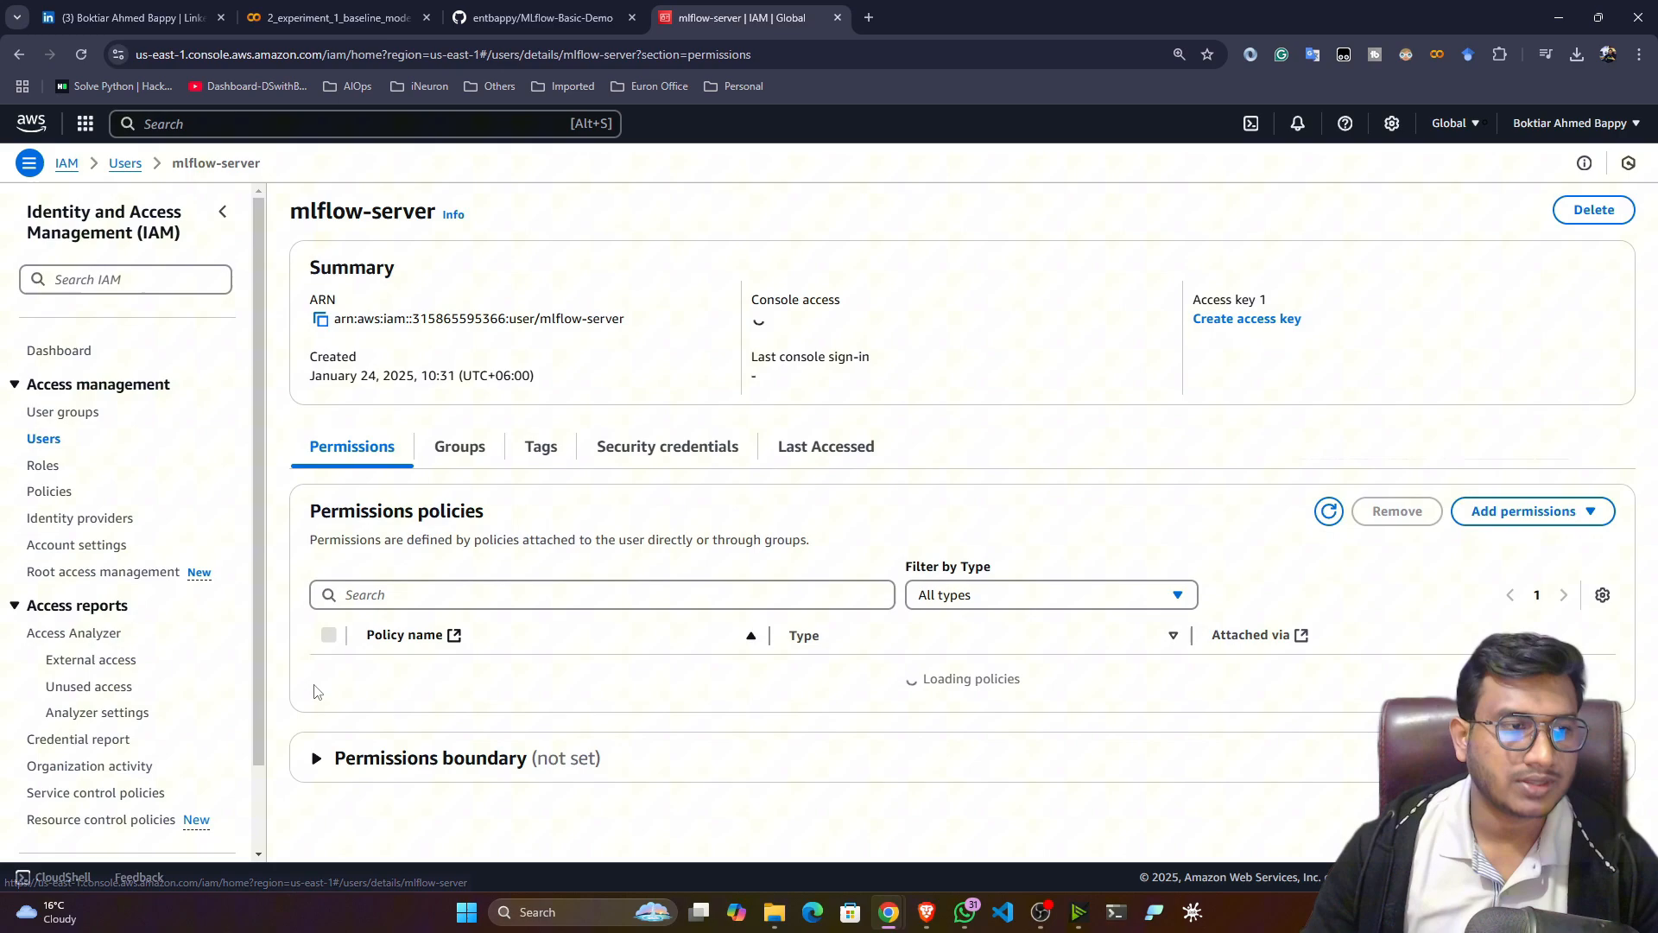
{"action": "left_click", "coordinate": [639, 448]}
{"action": "scroll", "coordinate": [452, 665], "scroll_direction": "down", "scroll_amount": 3}
{"action": "scroll", "coordinate": [451, 665], "scroll_direction": "down", "scroll_amount": 3}
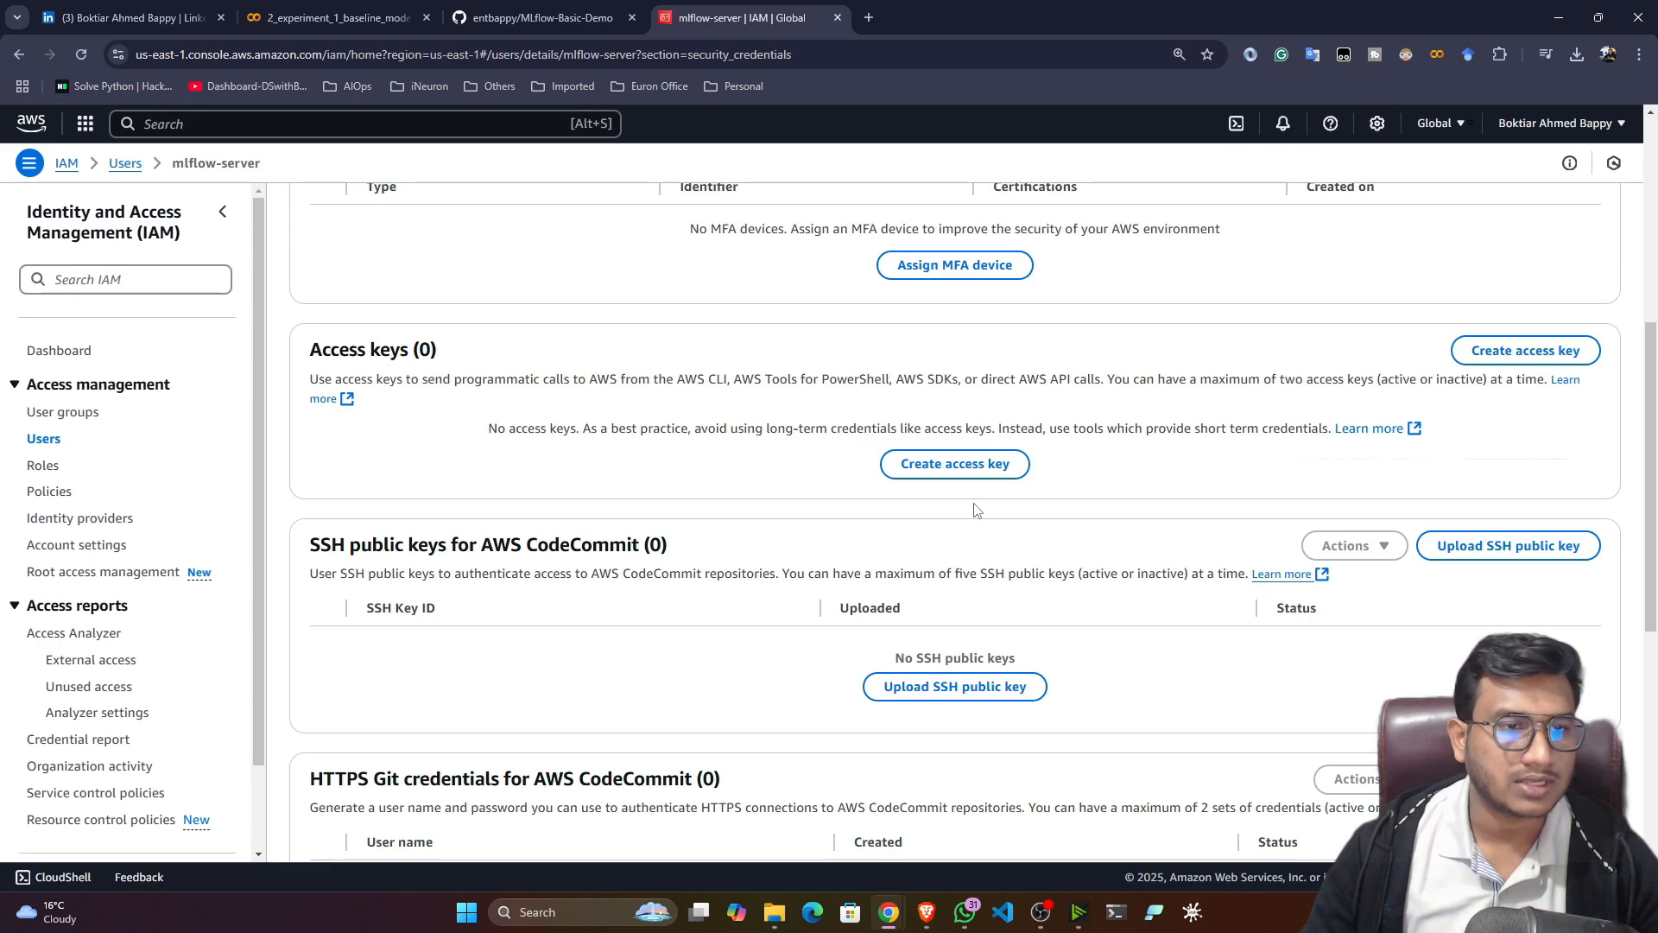
{"action": "left_click", "coordinate": [959, 467]}
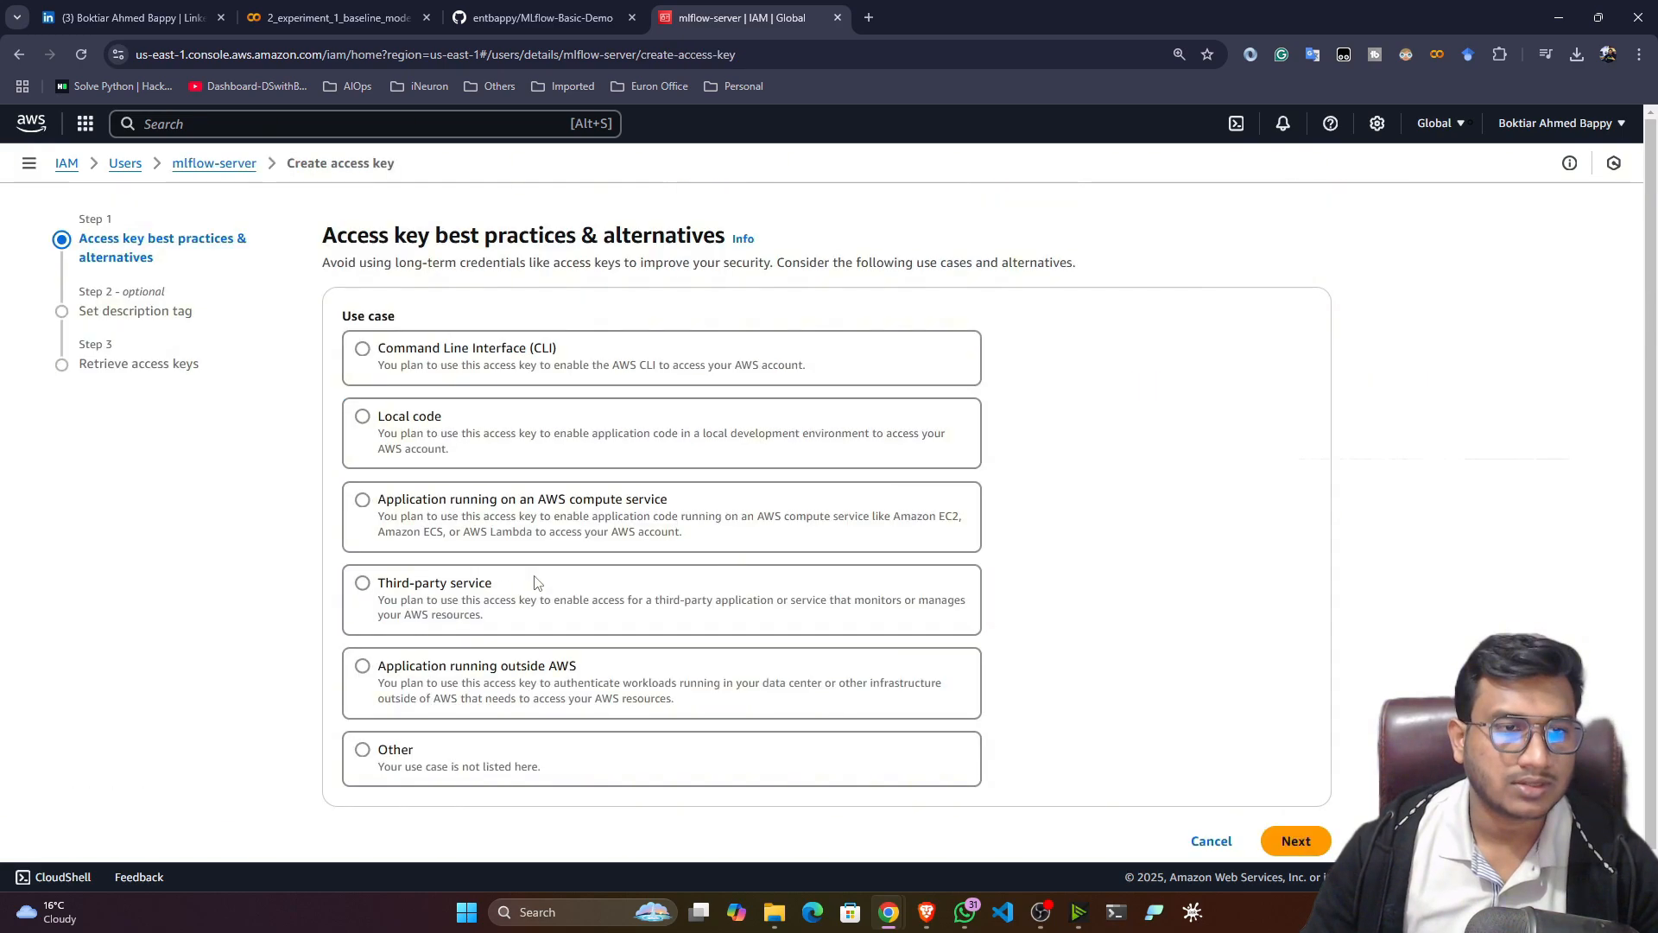
Create the access key for the Command Line Interface (CLI) use case without a description tag, and download it as a .csv file
{"action": "left_click", "coordinate": [361, 349]}
{"action": "scroll", "coordinate": [1103, 604], "scroll_direction": "down", "scroll_amount": 2}
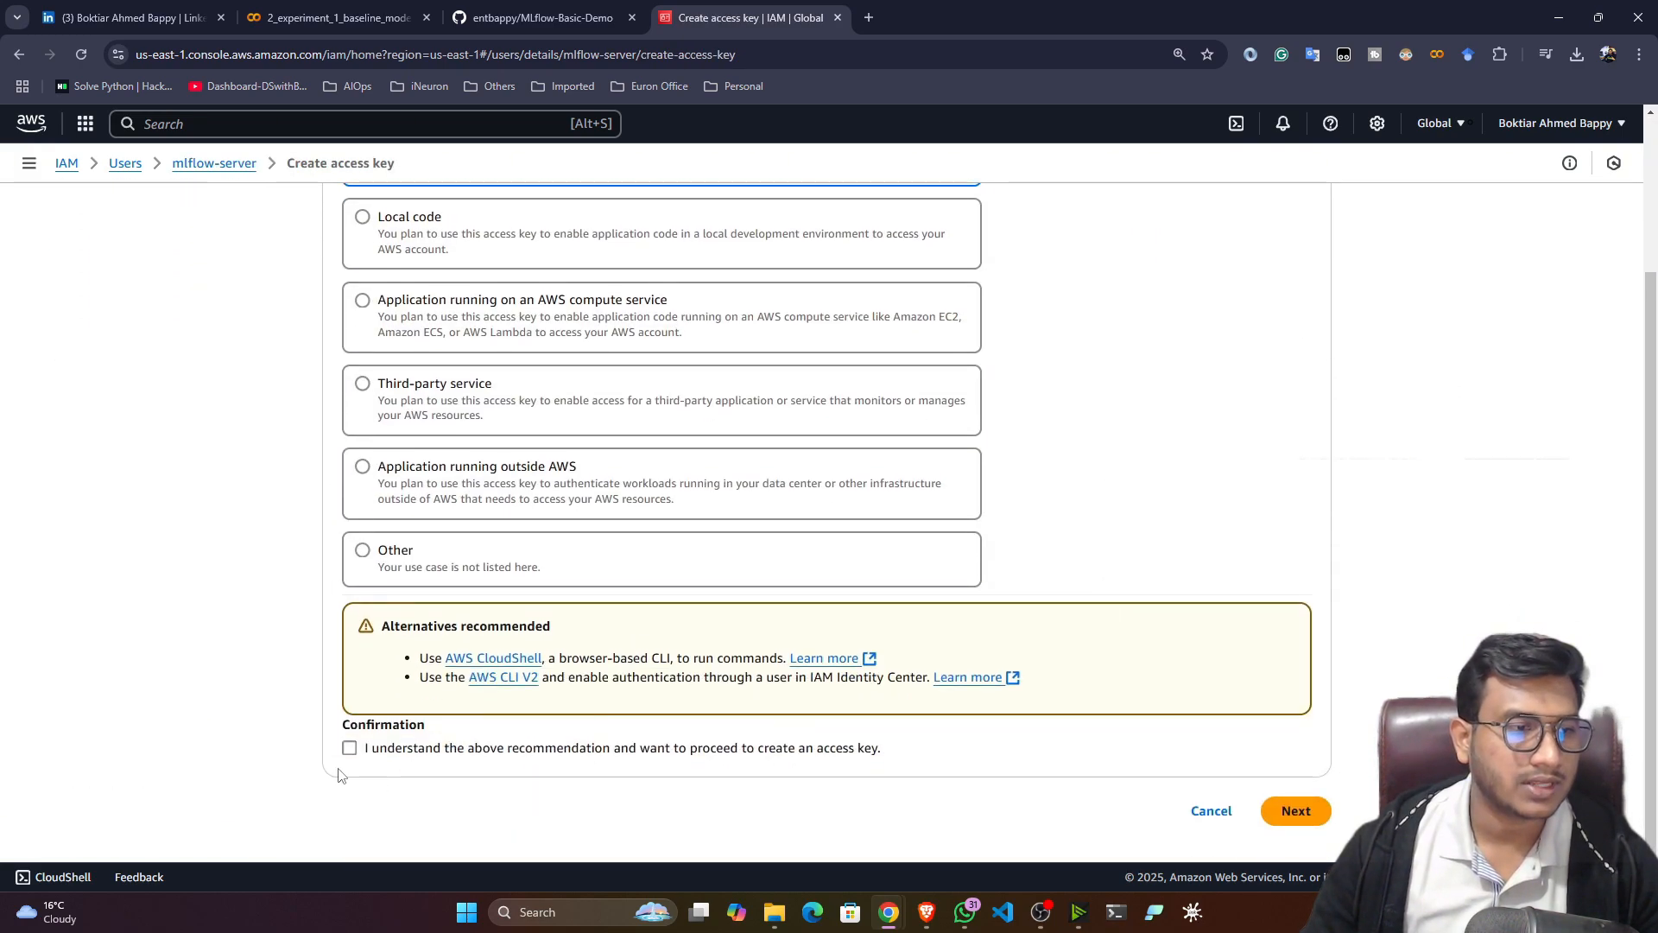
{"action": "left_click", "coordinate": [349, 748]}
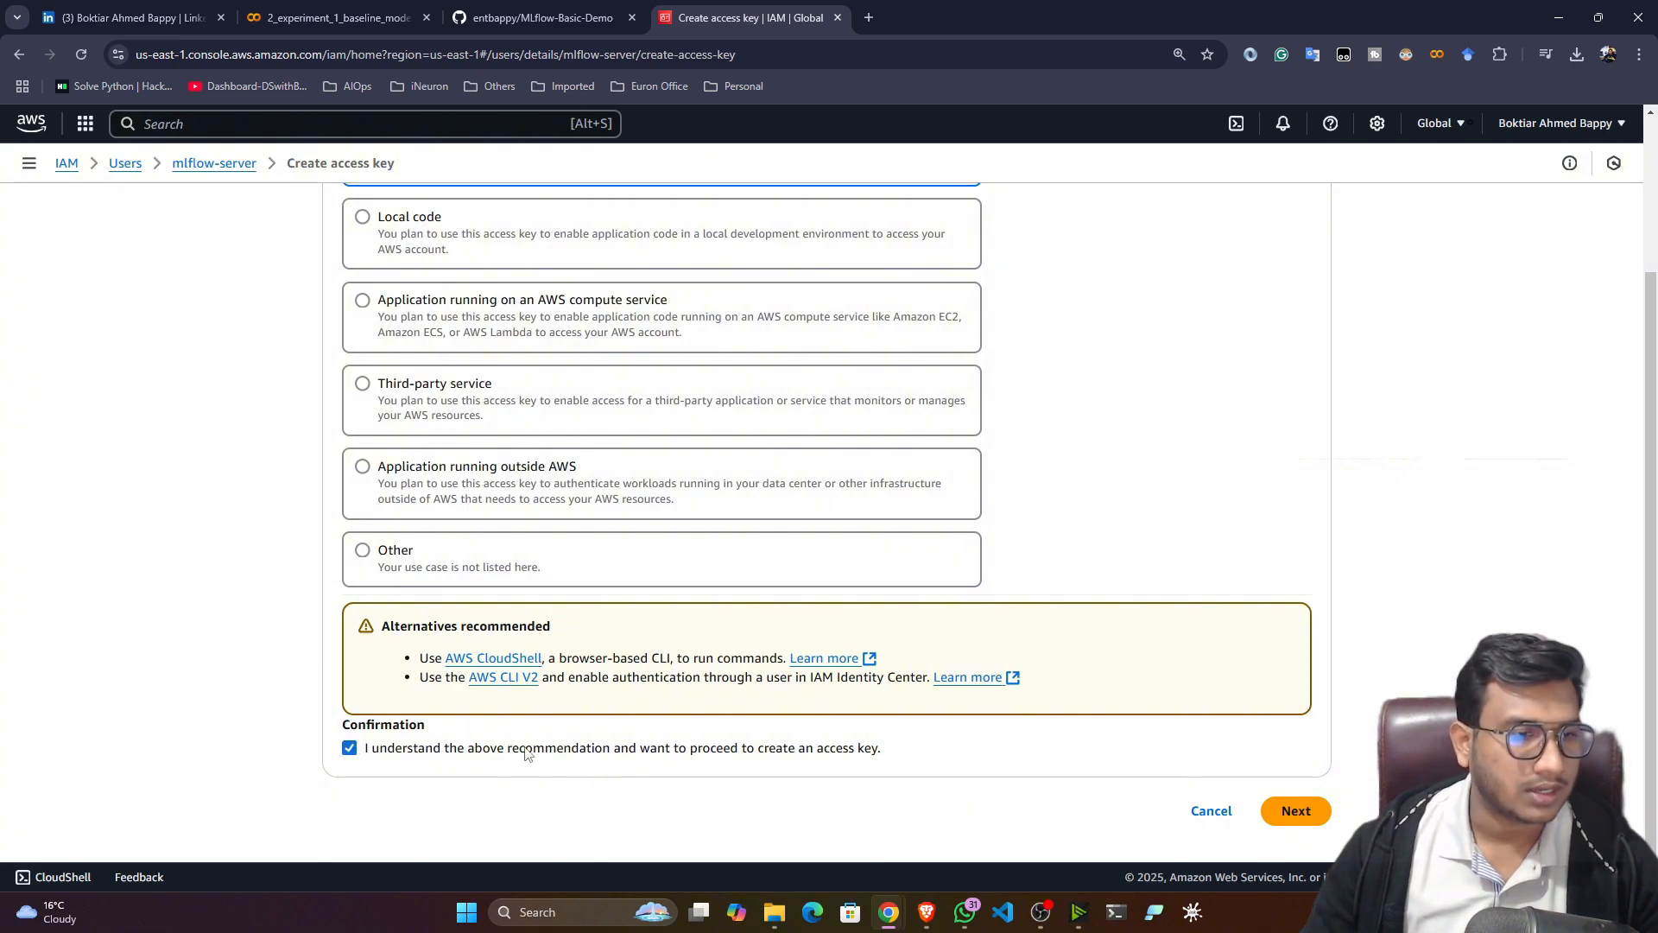
{"action": "left_click", "coordinate": [1296, 809]}
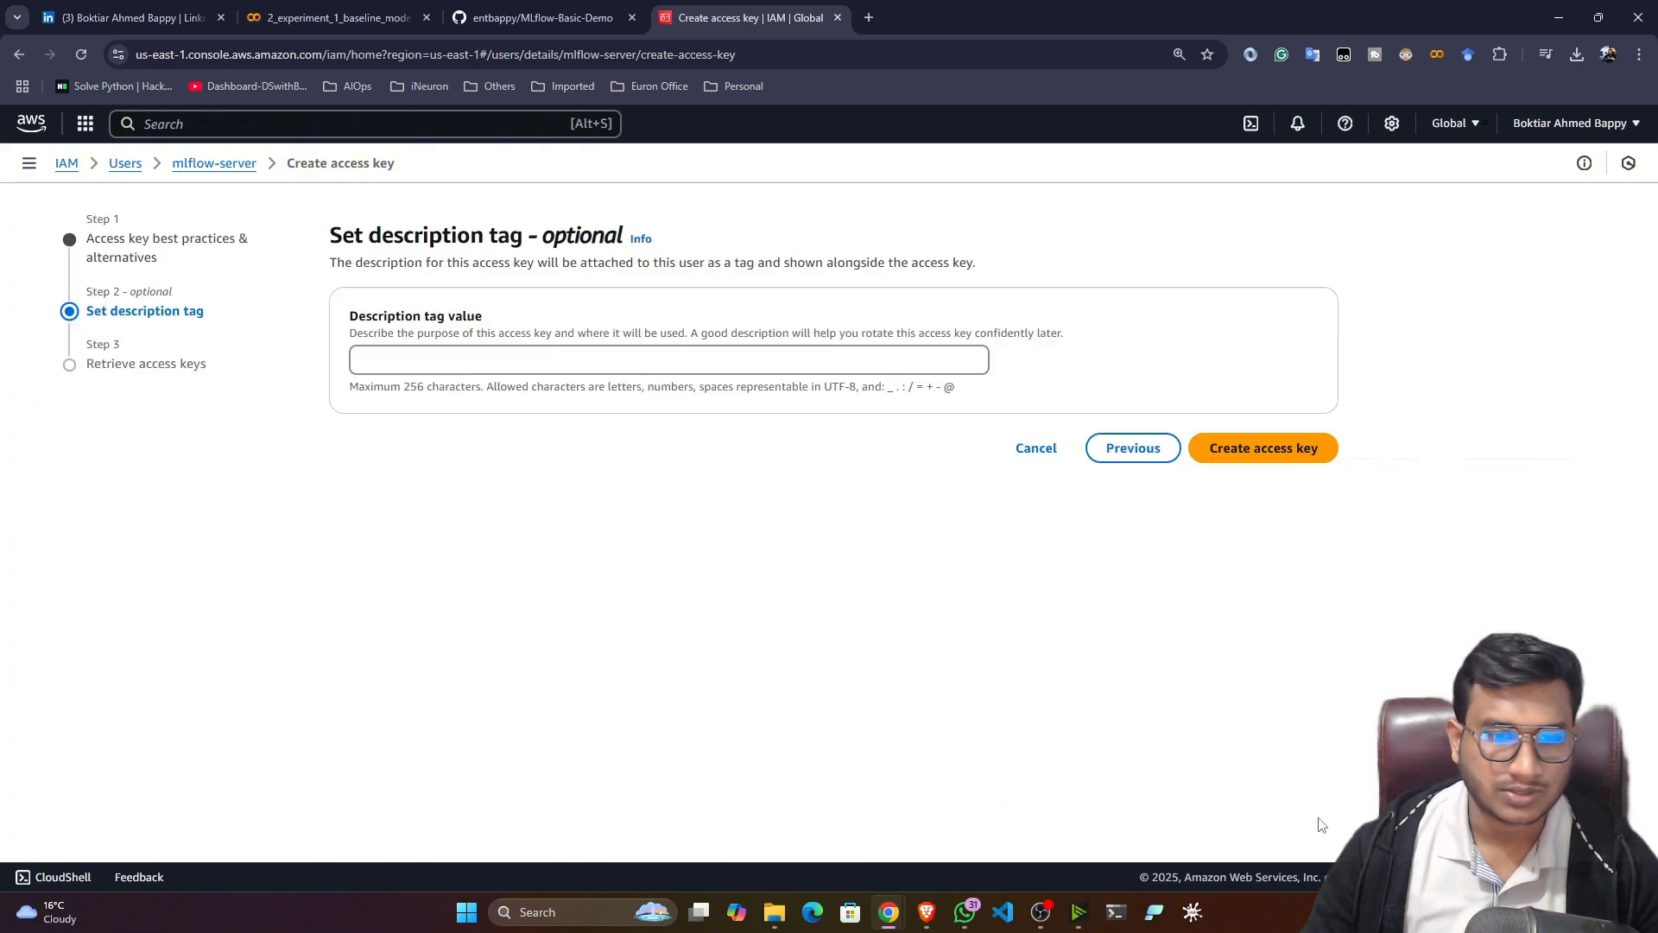
{"action": "left_click", "coordinate": [1251, 447]}
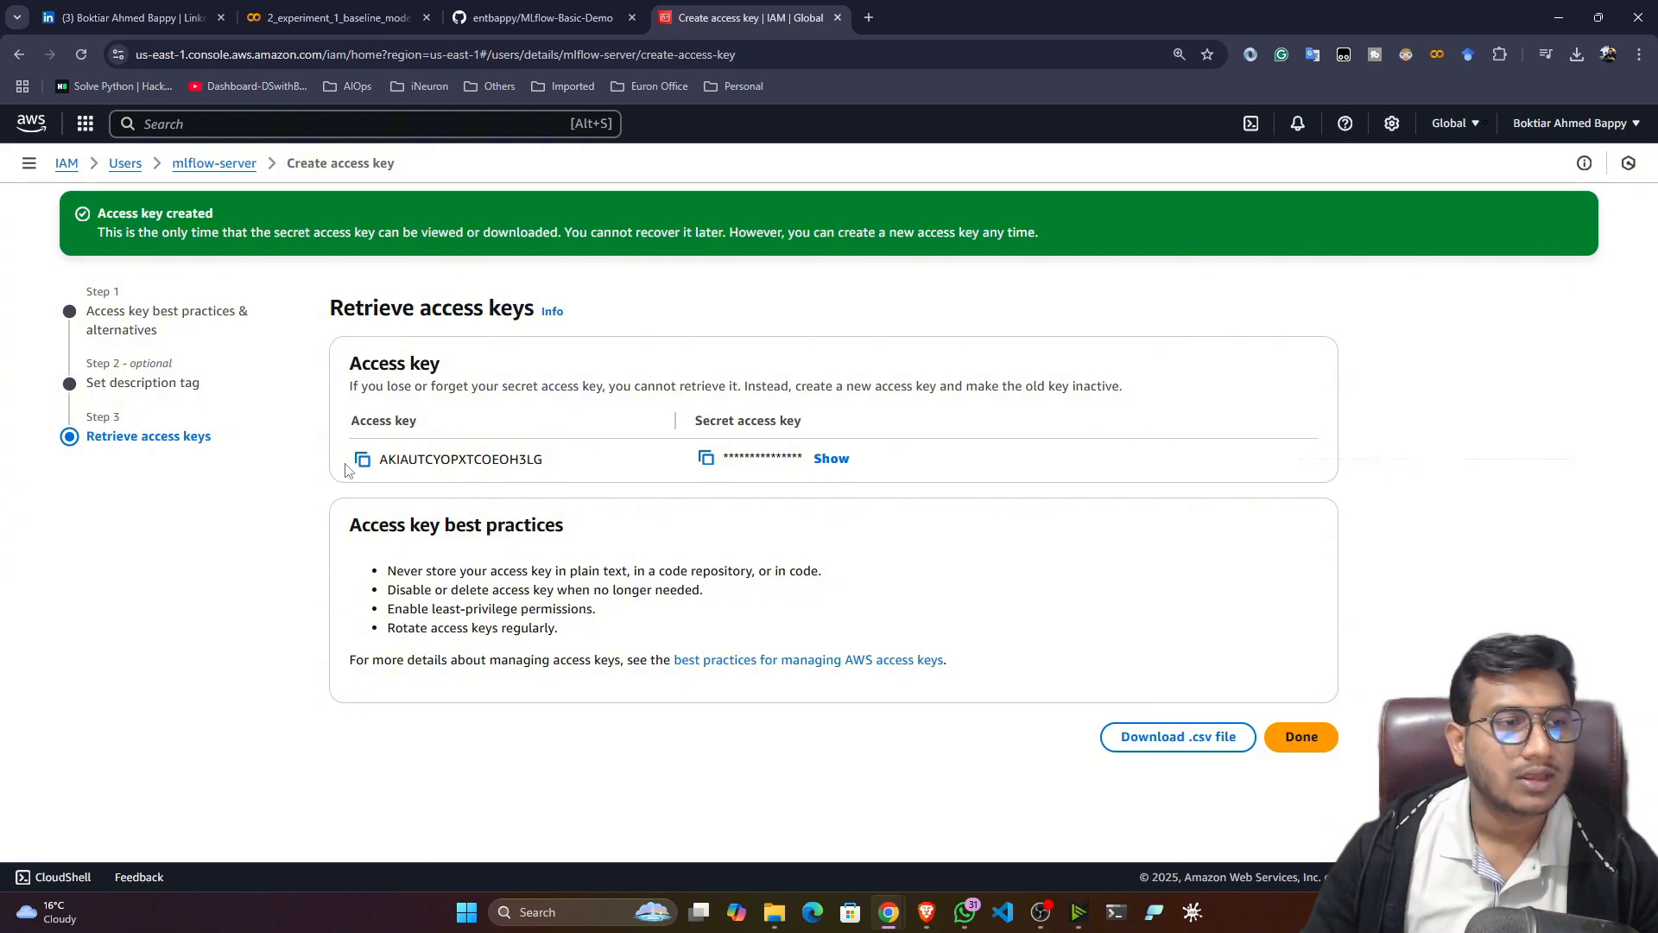
{"action": "left_click", "coordinate": [1146, 749]}
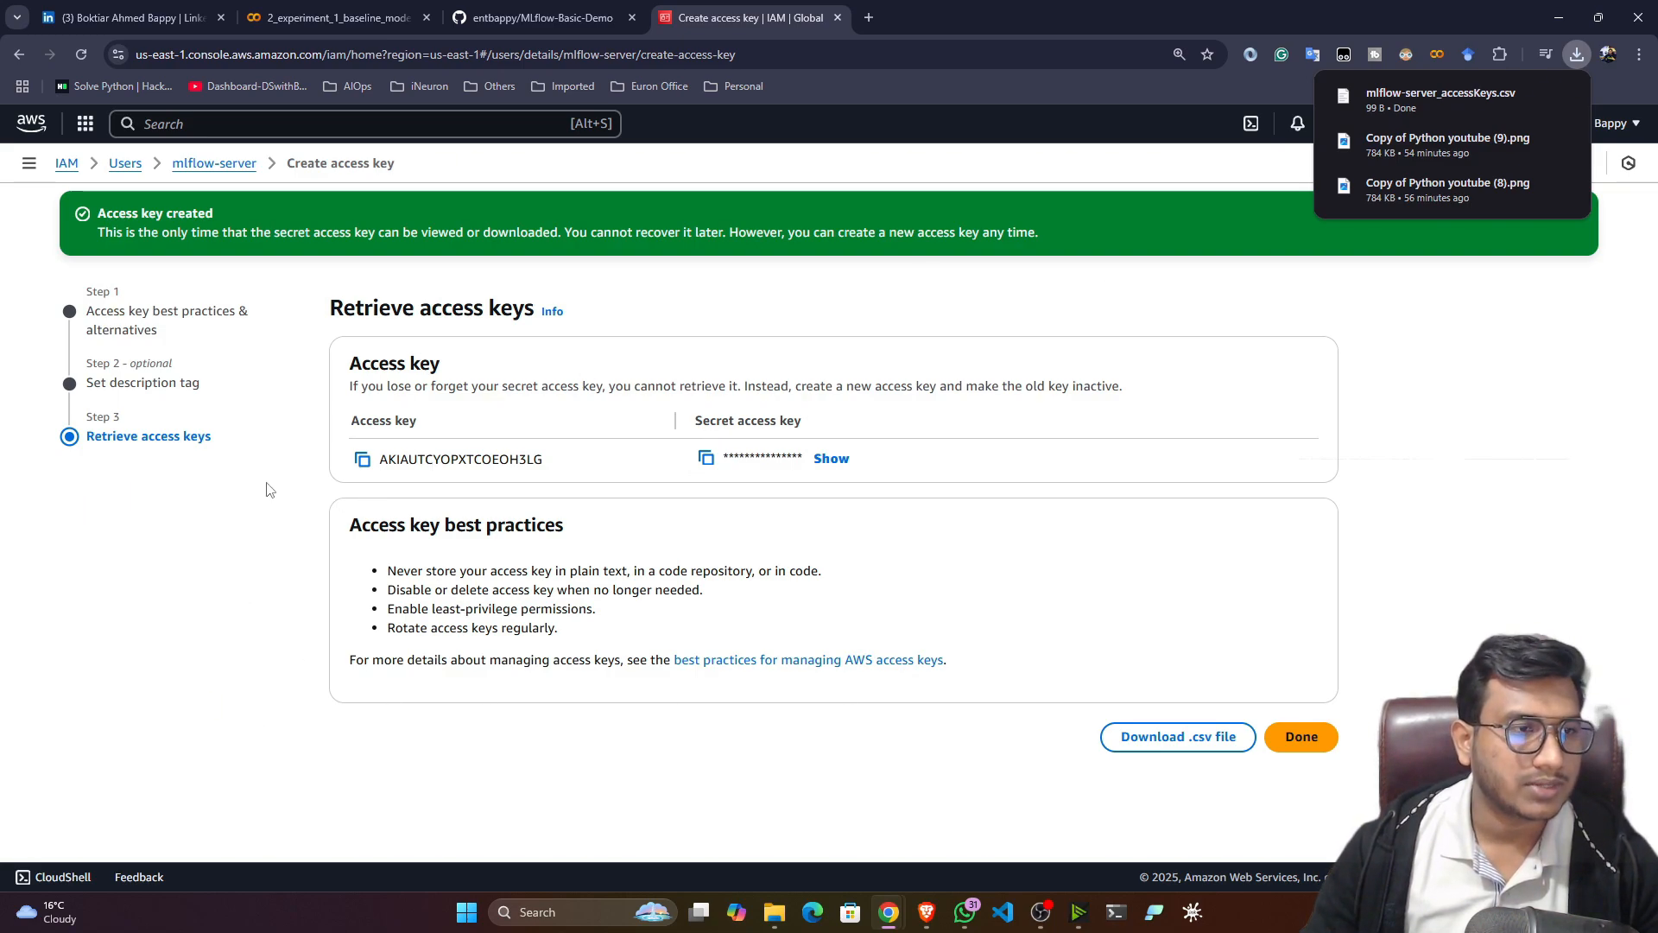
Check the S3 bucket item in the GitHub README's setup list, and open the S3 service in the AWS console
{"action": "key", "text": "ctrl+shift+Tab"}
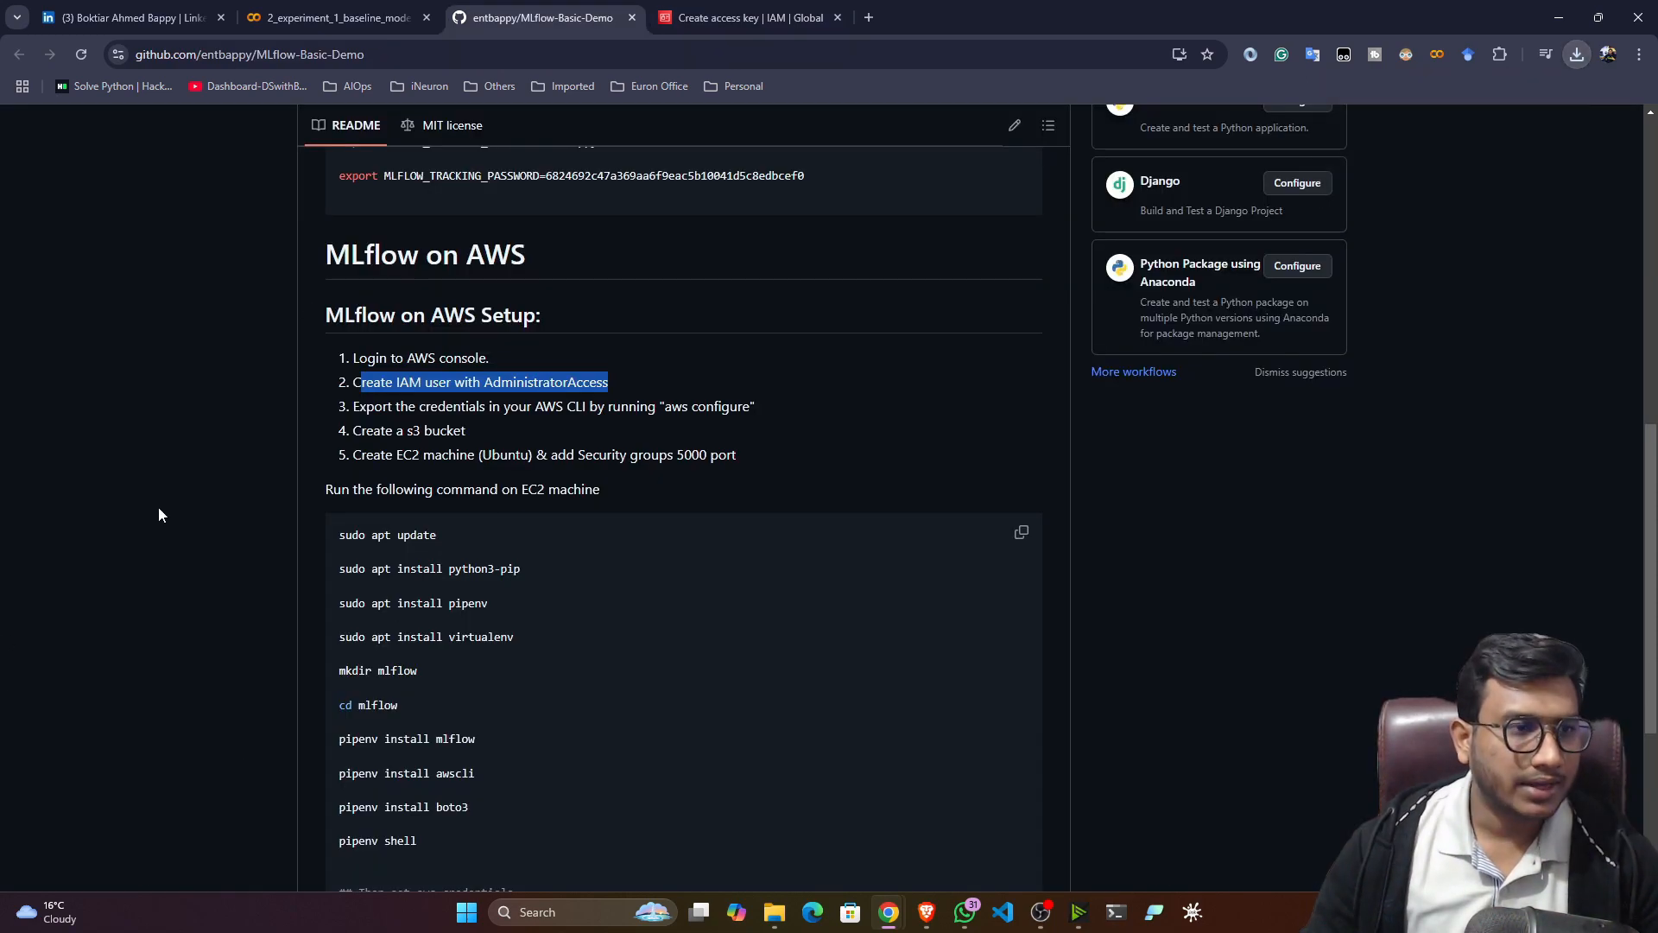
{"action": "scroll", "coordinate": [333, 574], "scroll_direction": "down", "scroll_amount": 1}
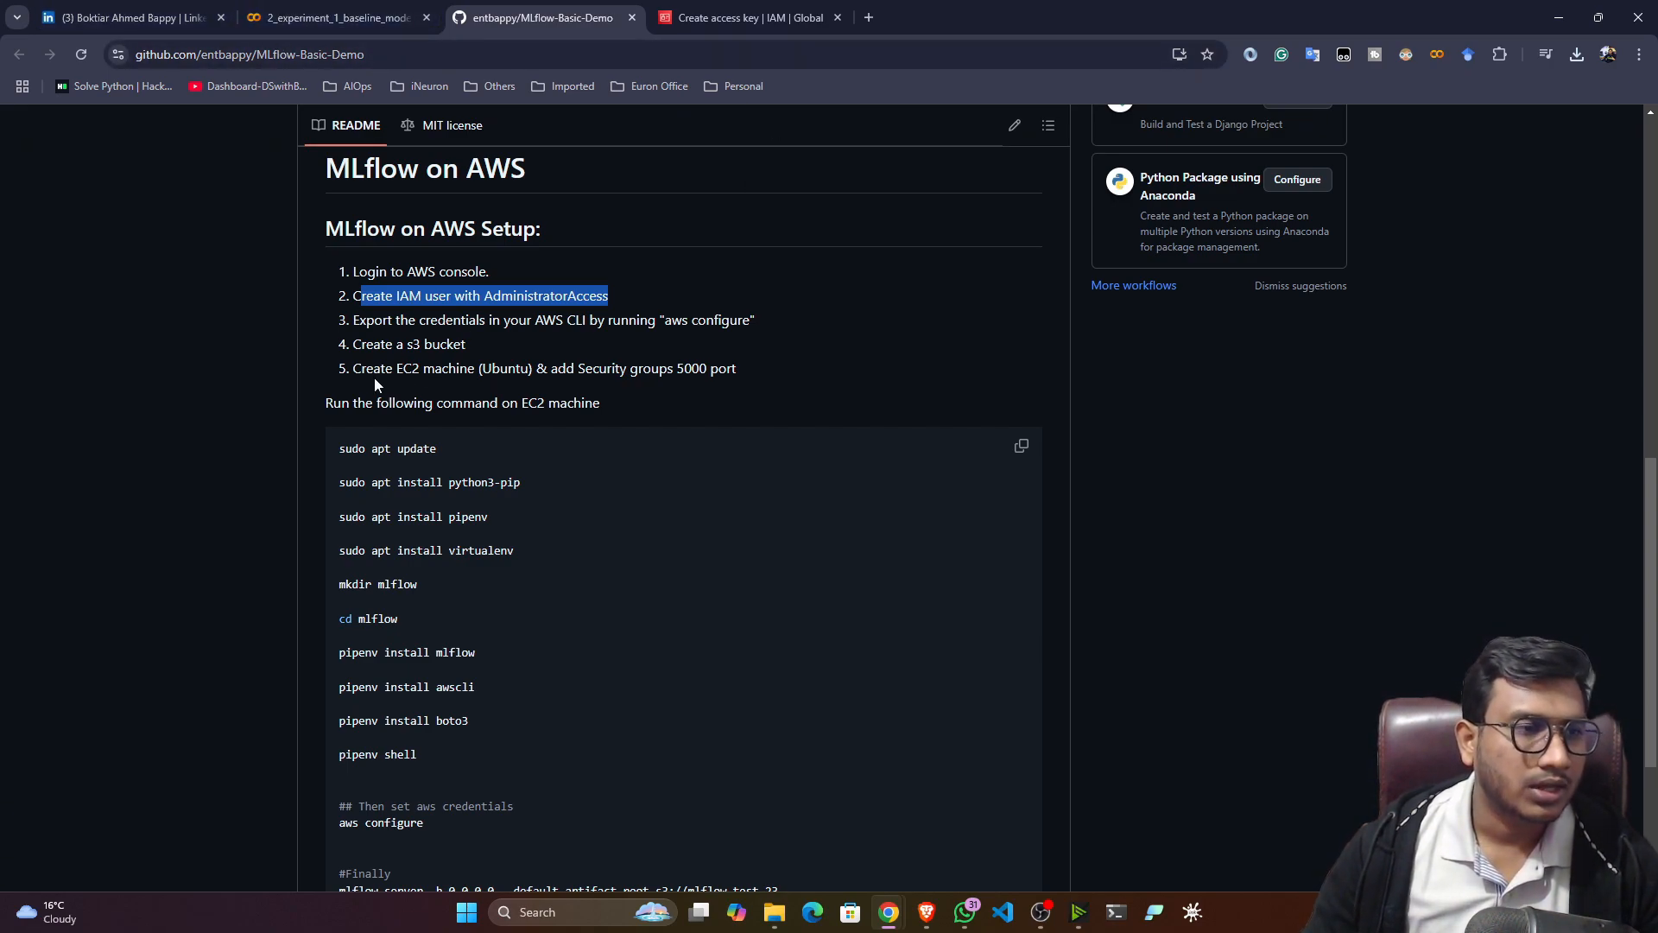
{"action": "left_click_drag", "start_coordinate": [362, 345], "coordinate": [466, 346]}
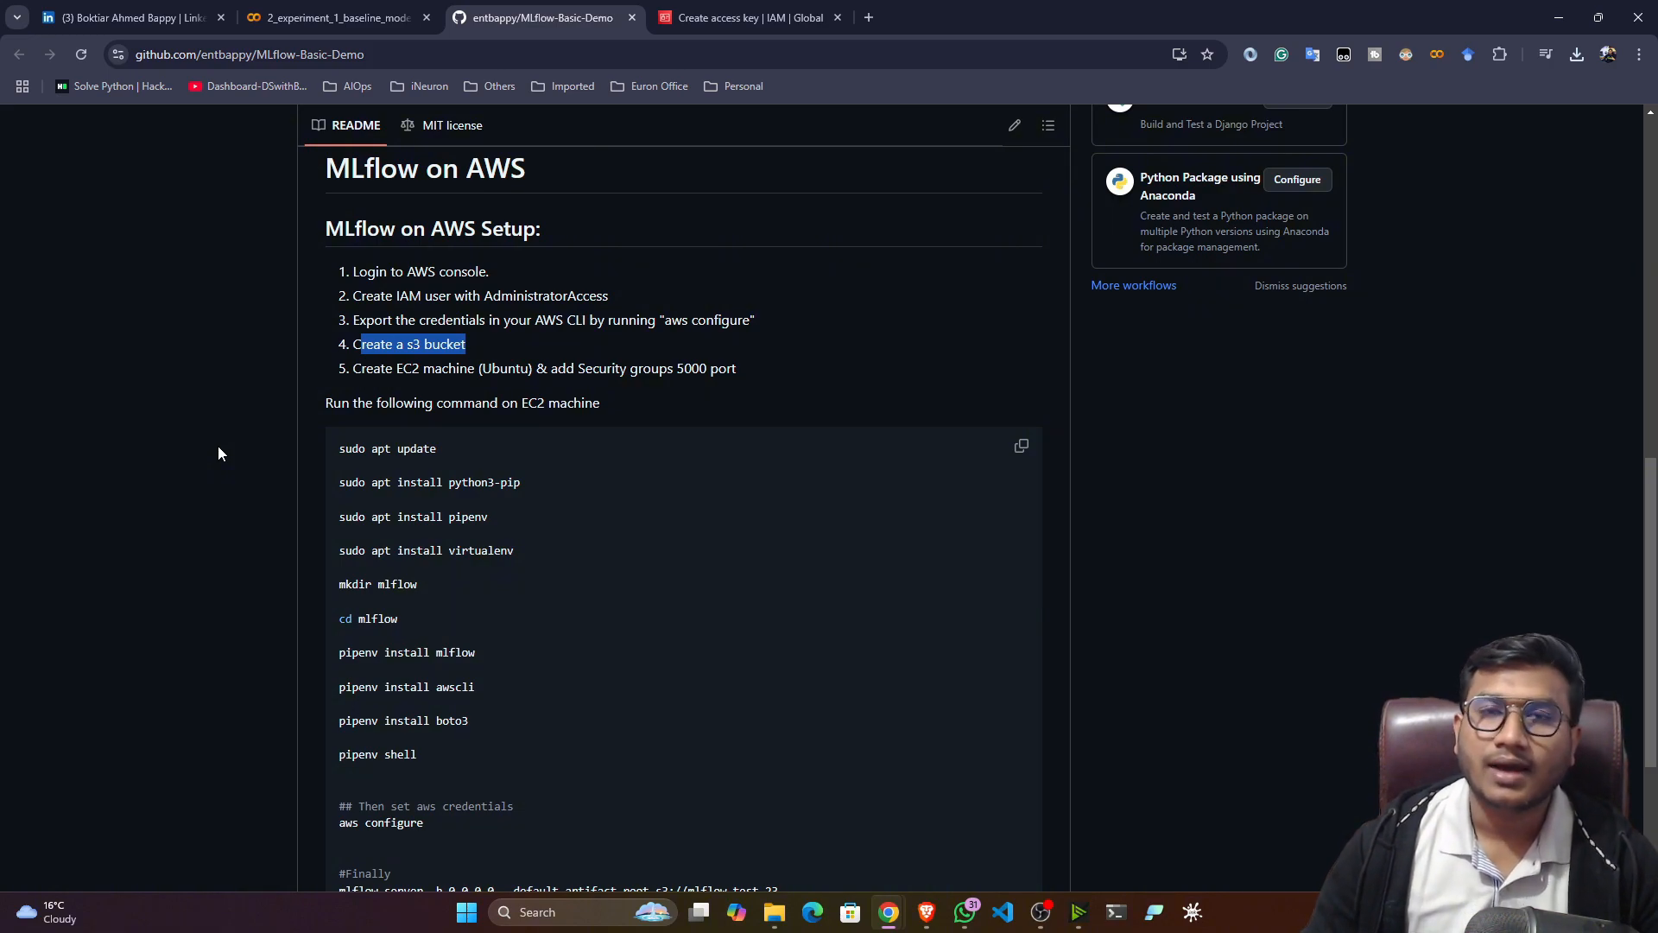
{"action": "left_click", "coordinate": [411, 386]}
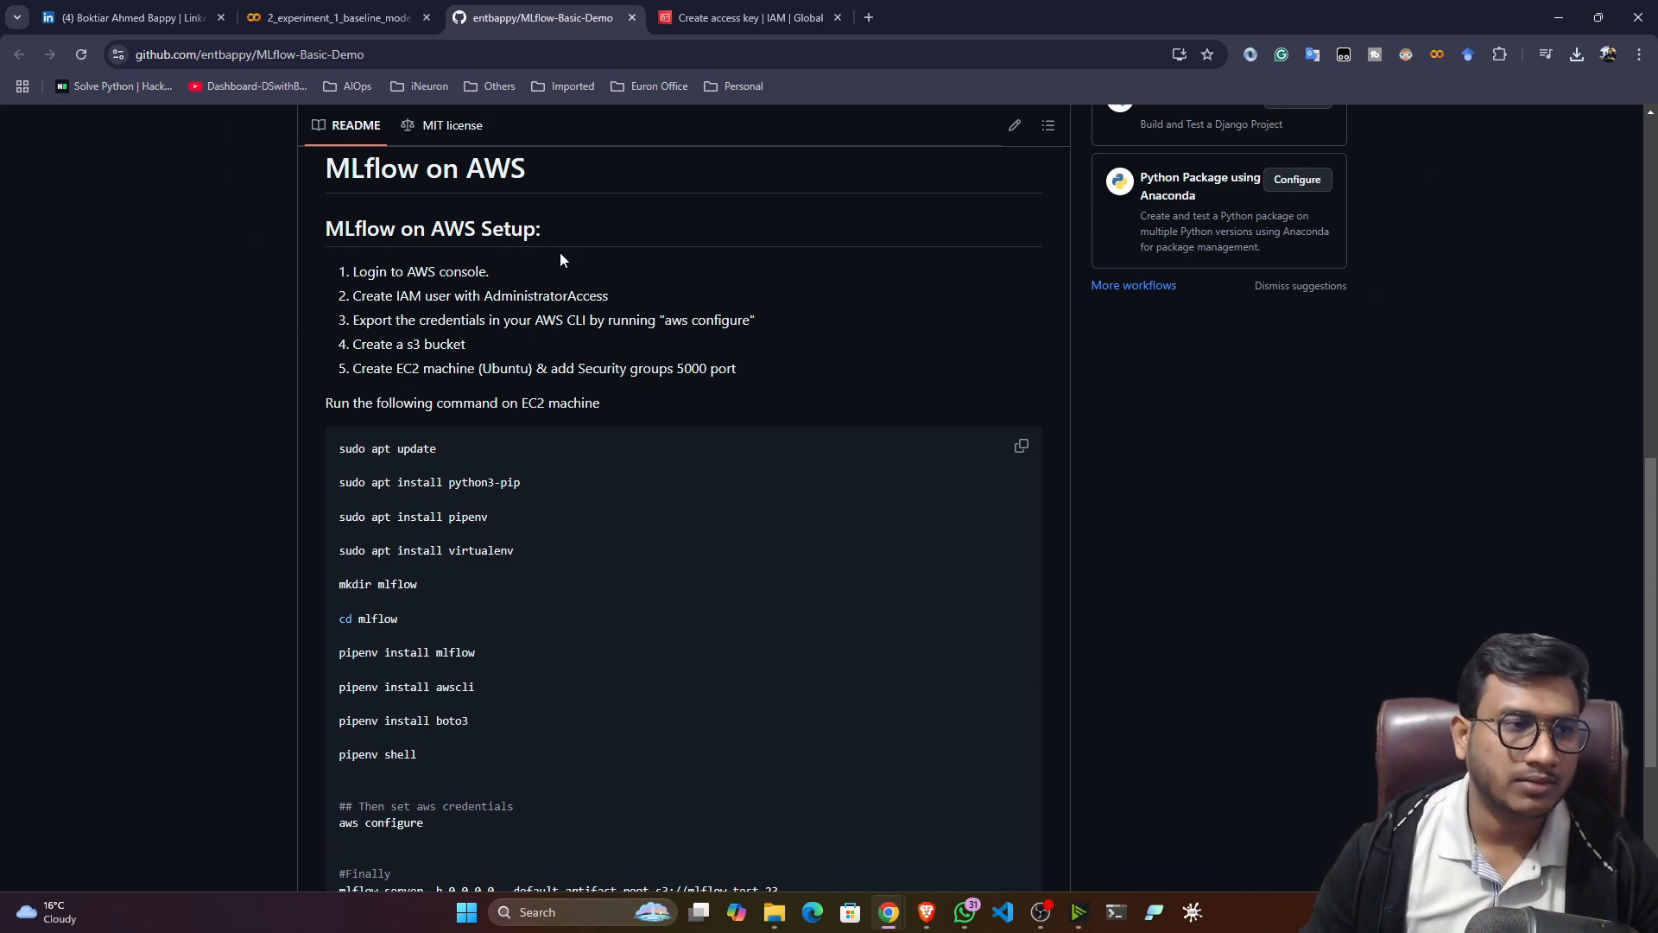
{"action": "left_click", "coordinate": [743, 17]}
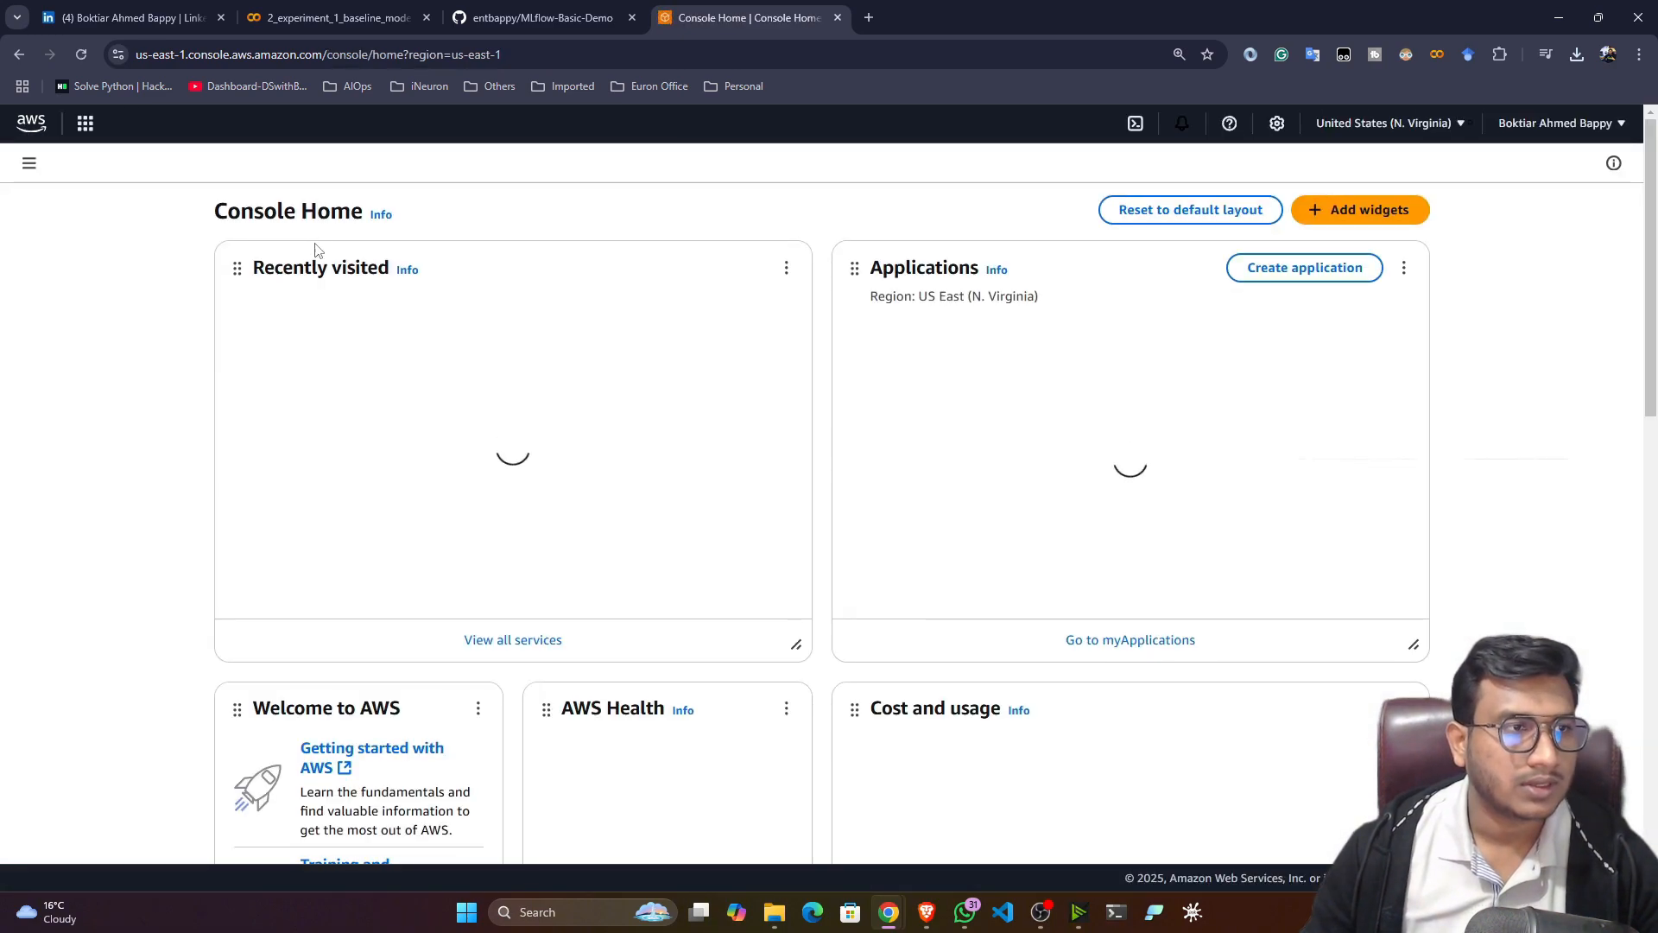
{"action": "left_click", "coordinate": [193, 123]}
{"action": "type", "text": "s3"}
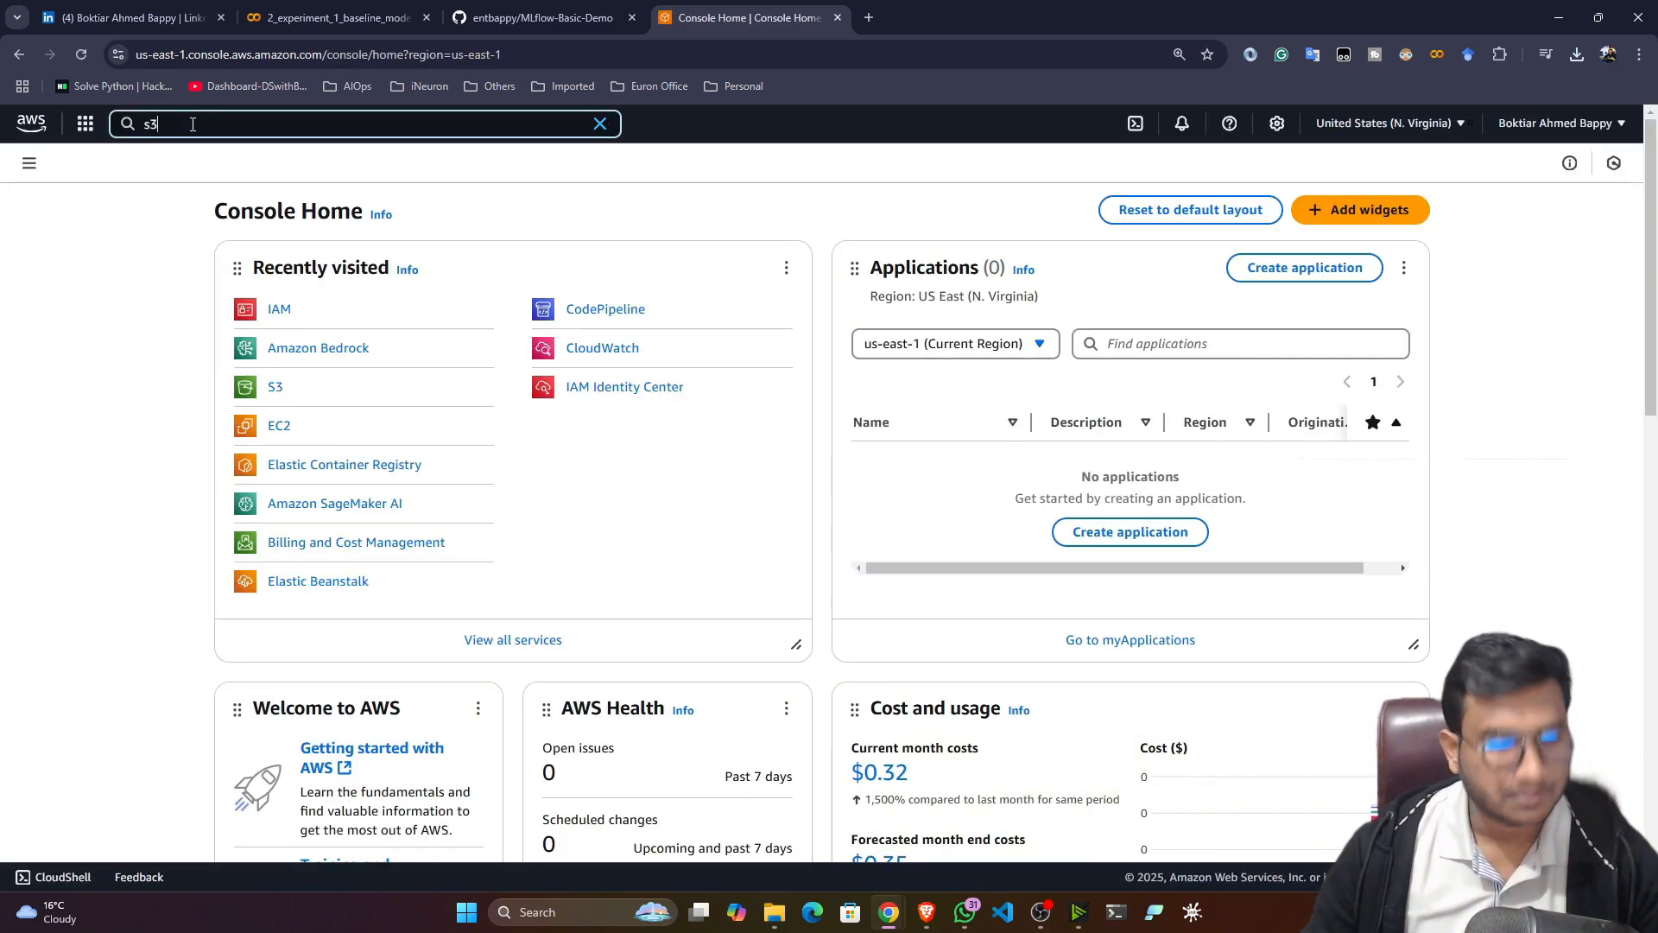
{"action": "left_click", "coordinate": [409, 222]}
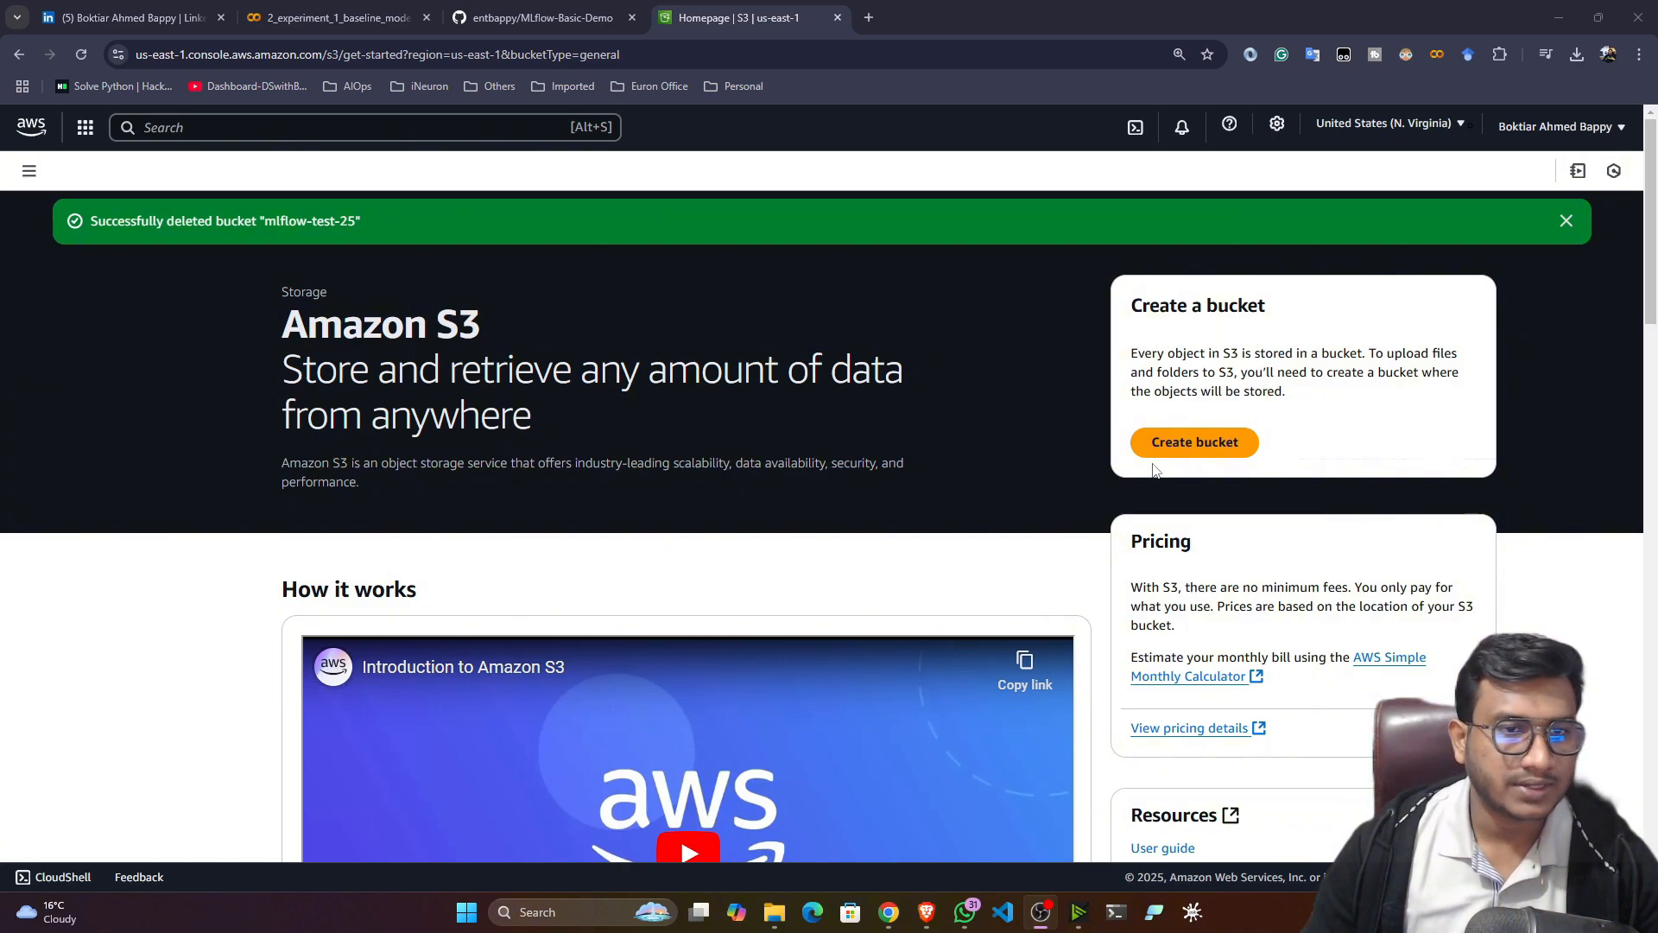
Start creating a general purpose S3 bucket and name it mlflow-bucket-25
{"action": "left_click", "coordinate": [1199, 443]}
{"action": "scroll", "coordinate": [142, 474], "scroll_direction": "down", "scroll_amount": 1}
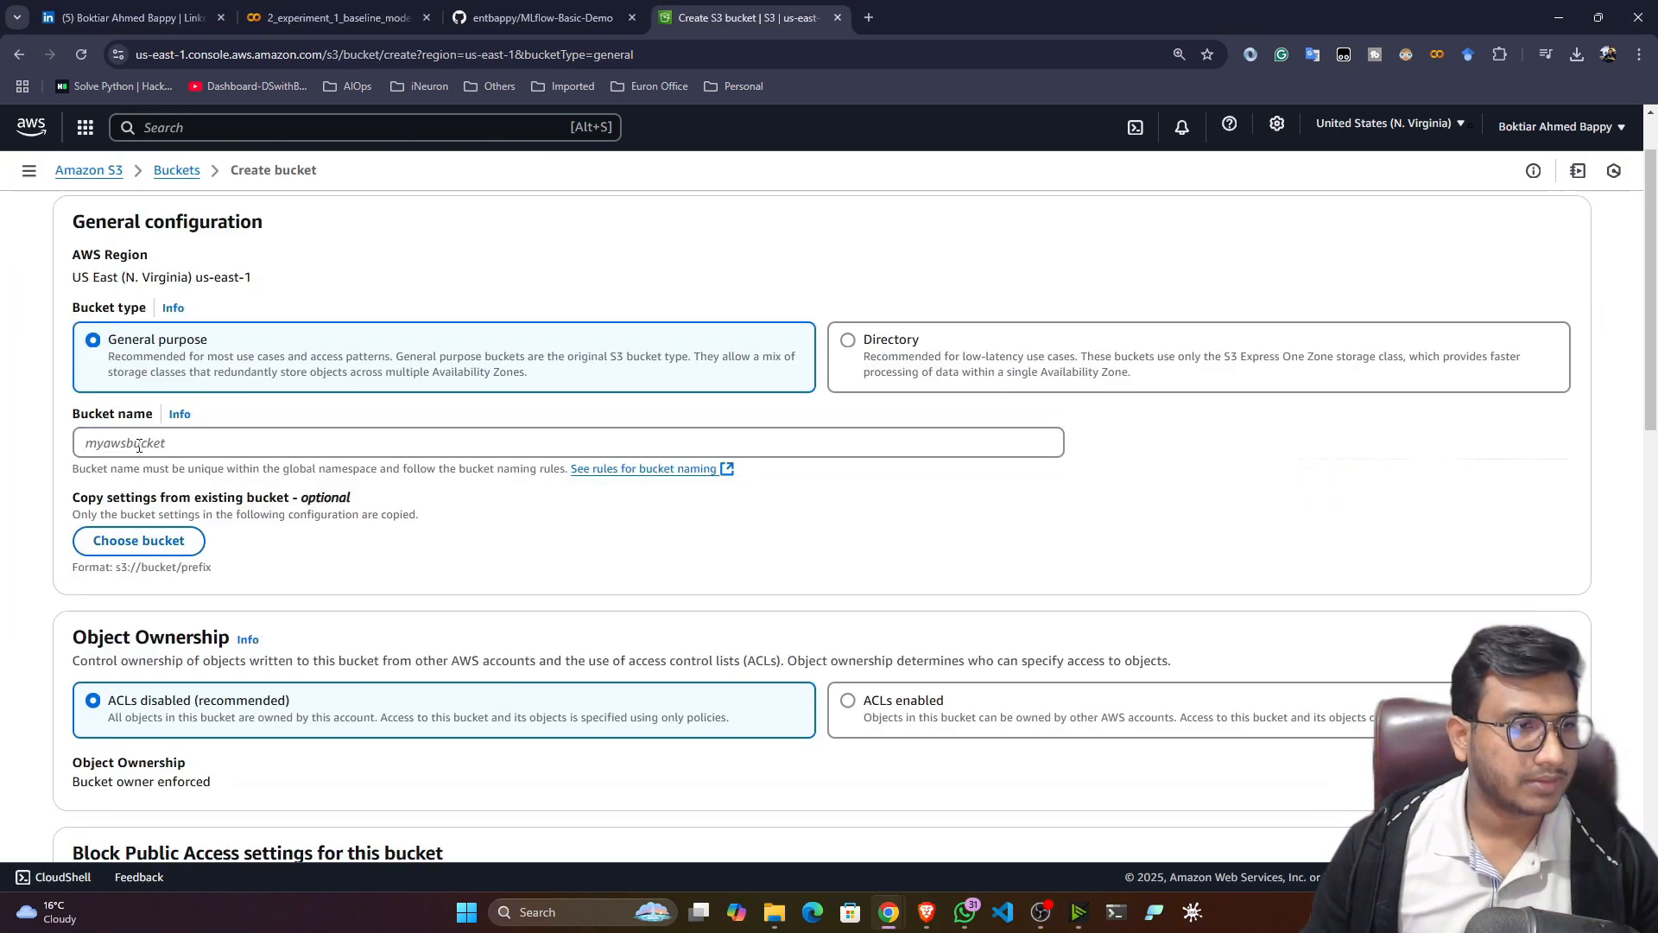
{"action": "left_click", "coordinate": [139, 446]}
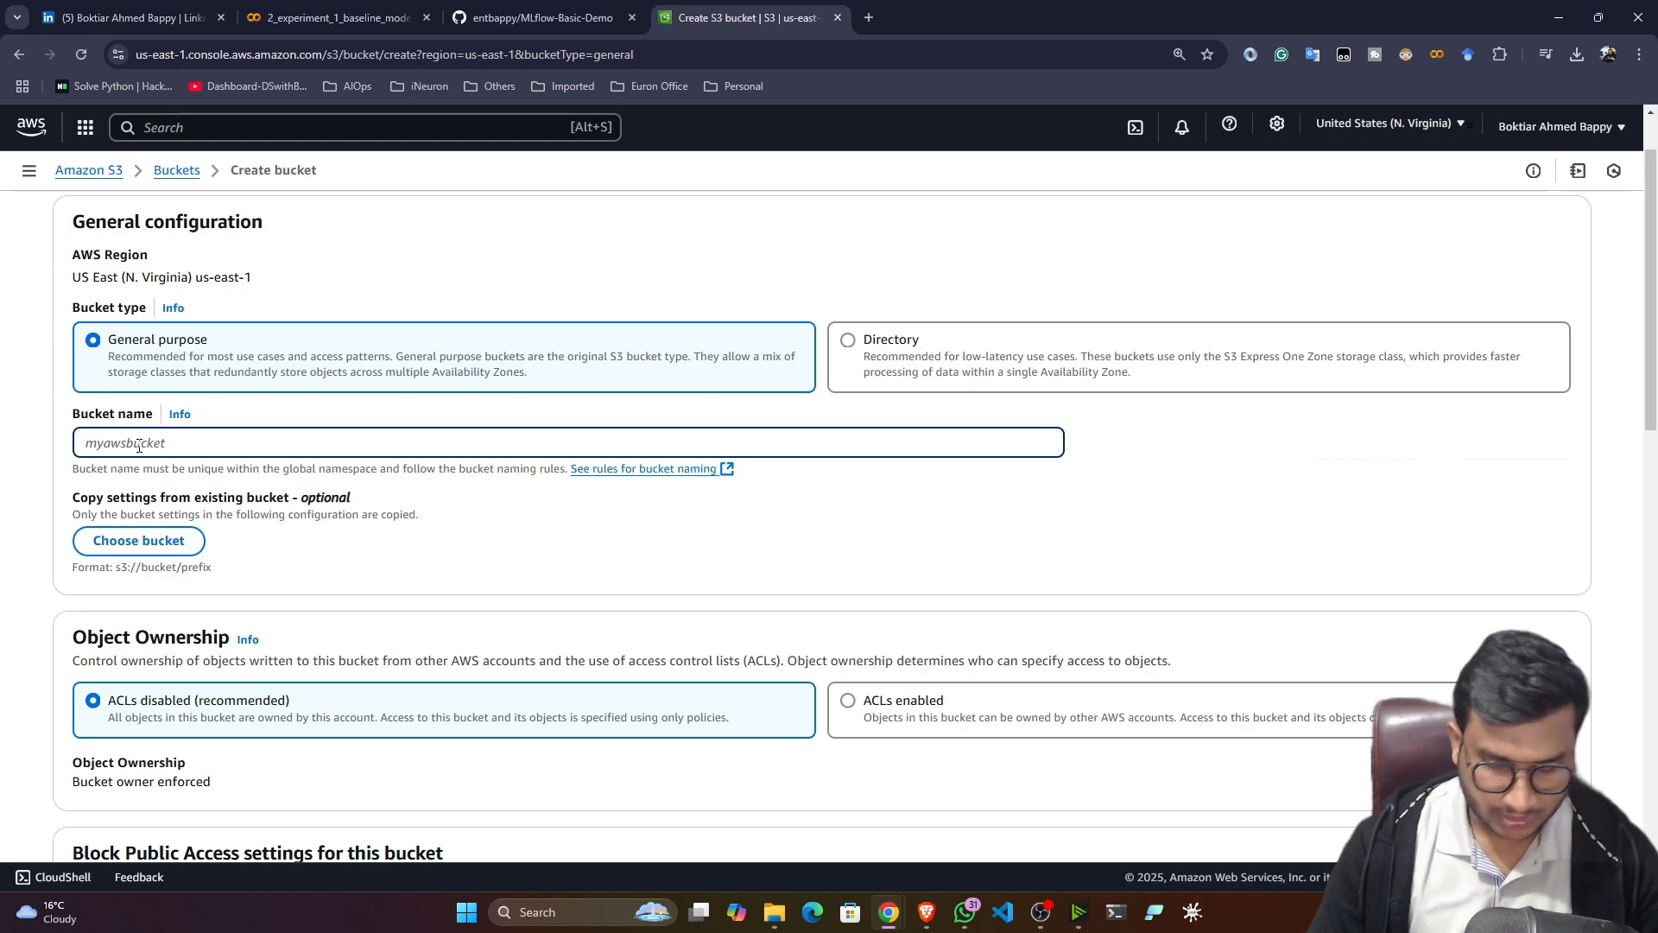
{"action": "type", "text": "mlflow"}
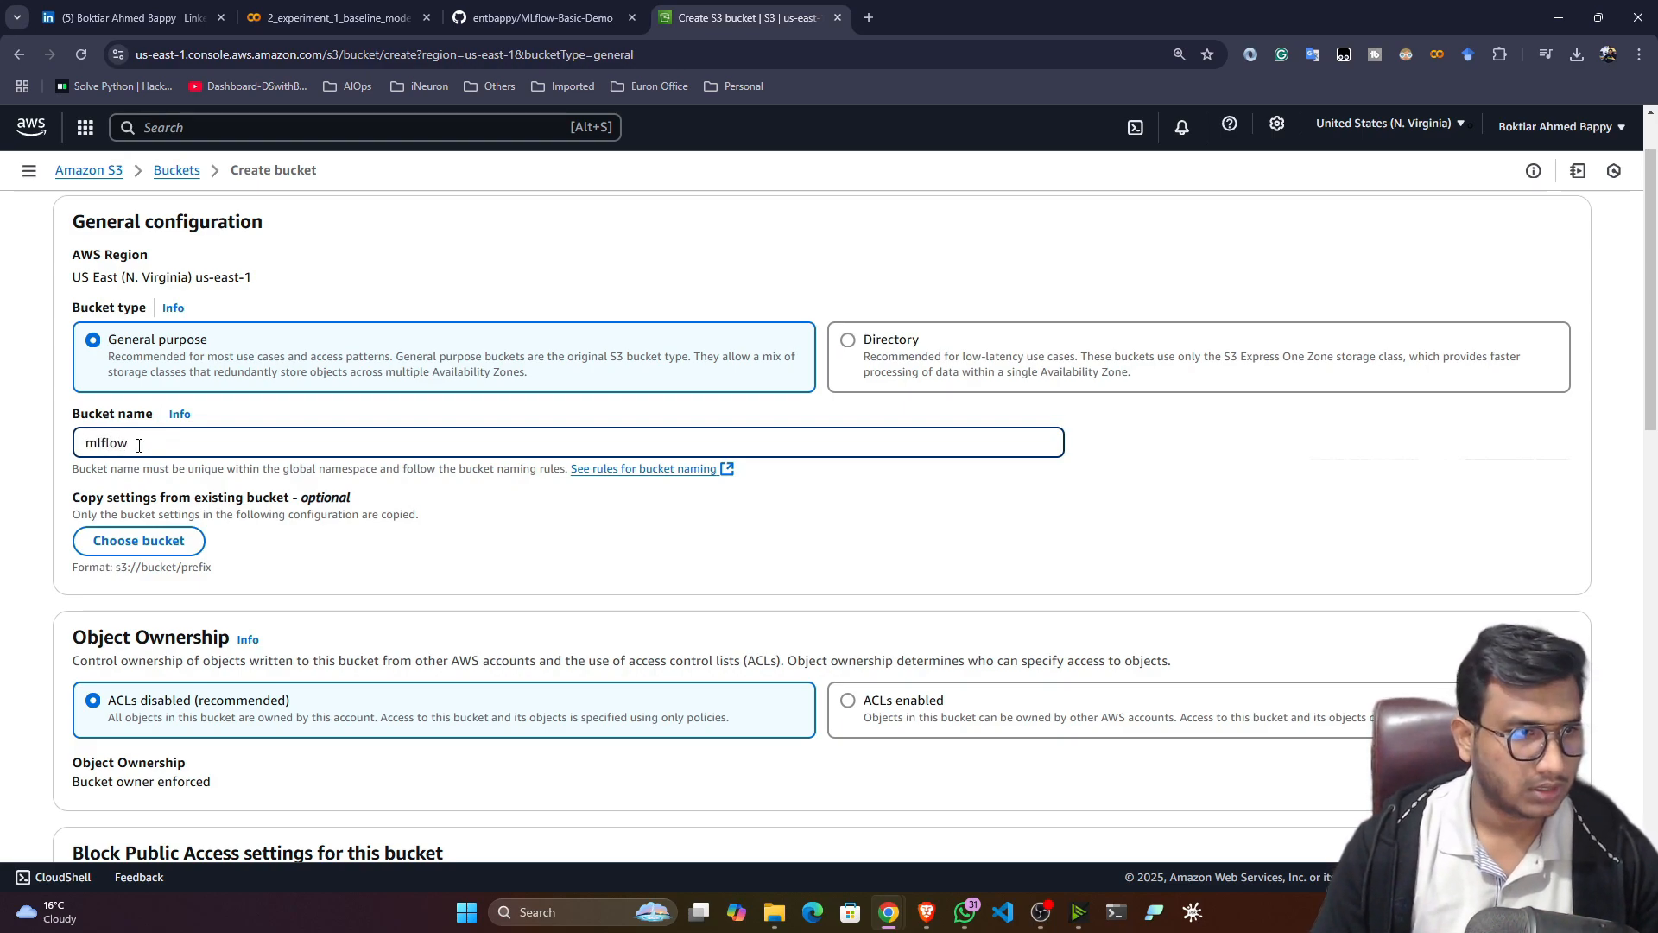
{"action": "type", "text": "-bucket"}
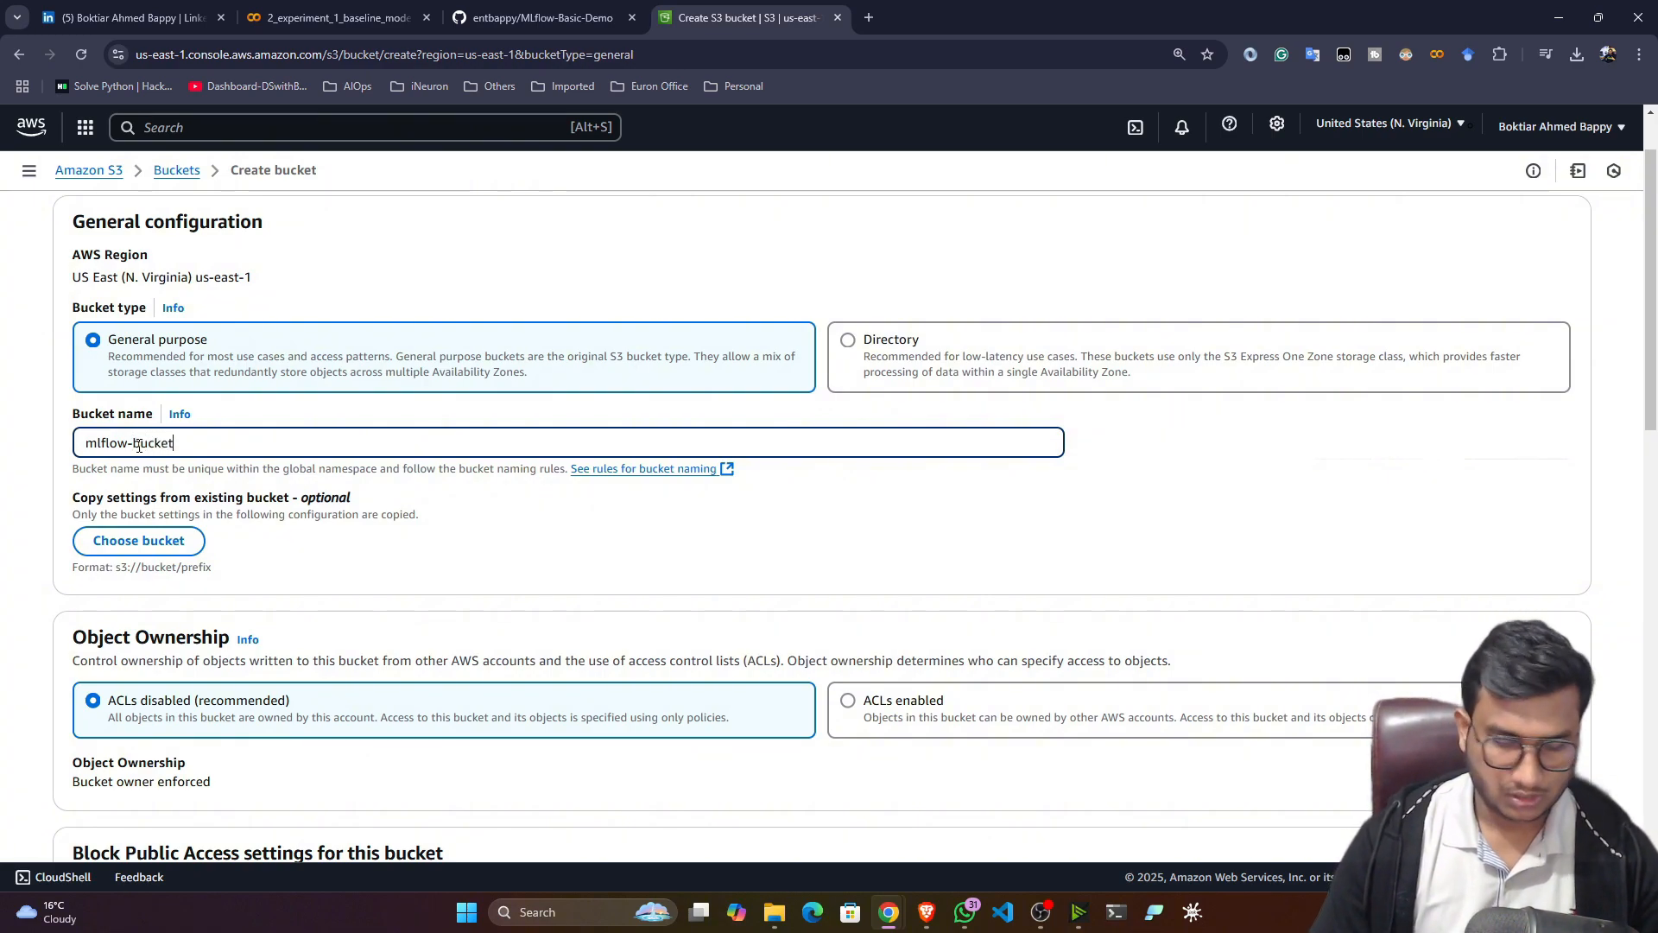
{"action": "type", "text": "-25"}
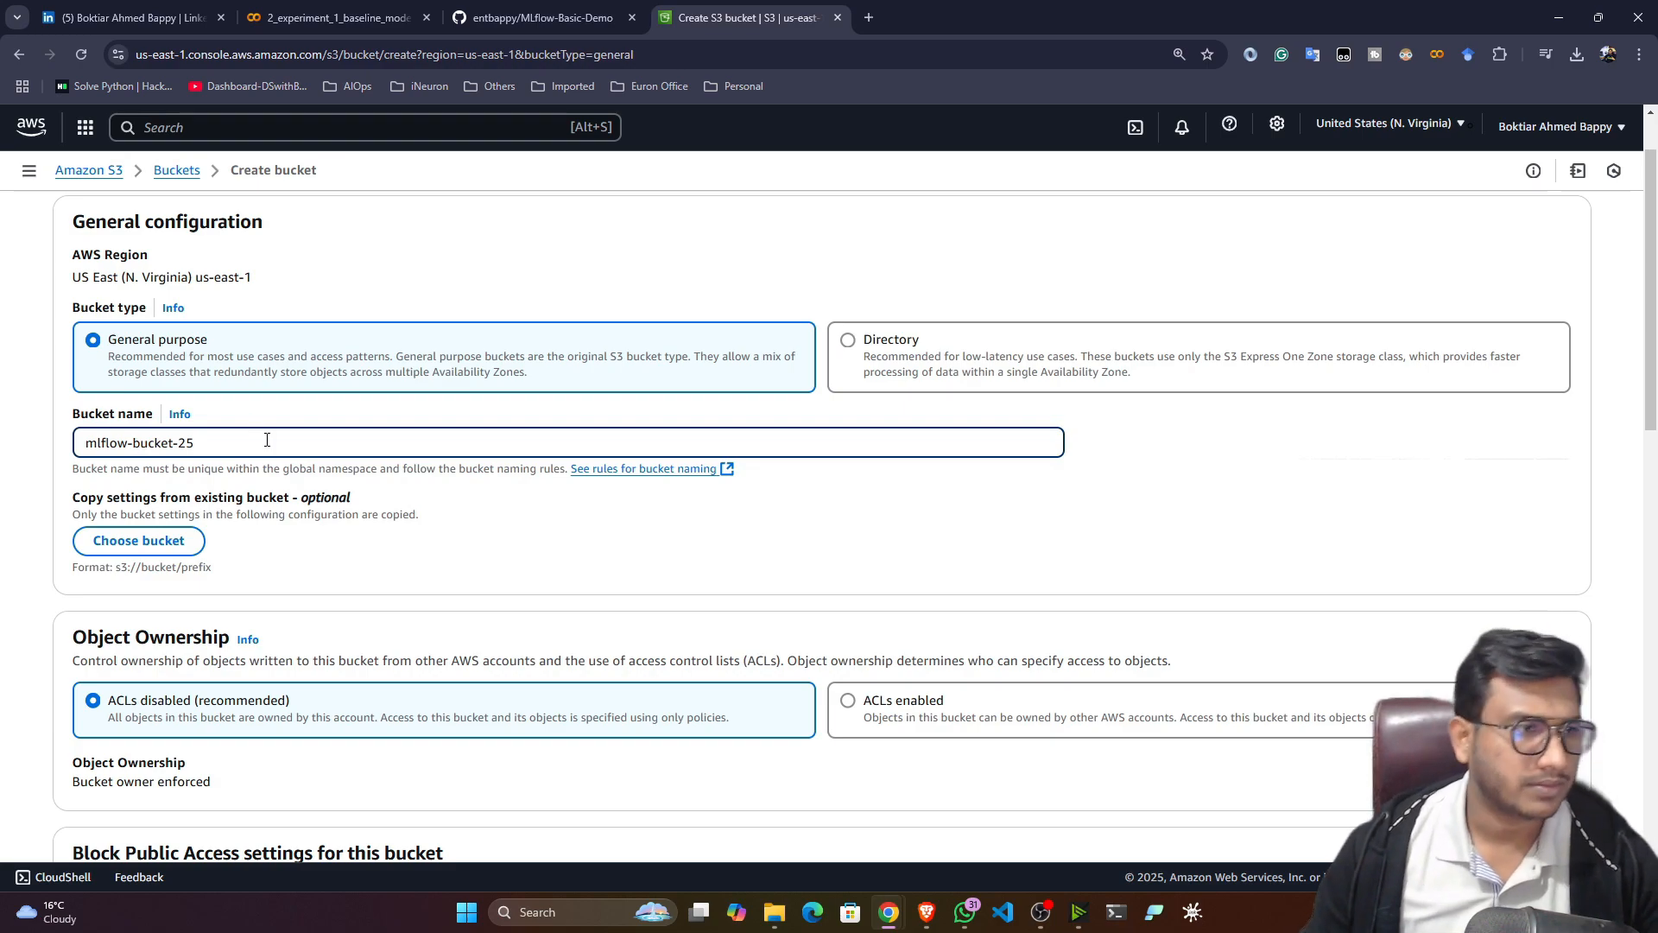
{"action": "left_click_drag", "start_coordinate": [199, 442], "coordinate": [40, 447]}
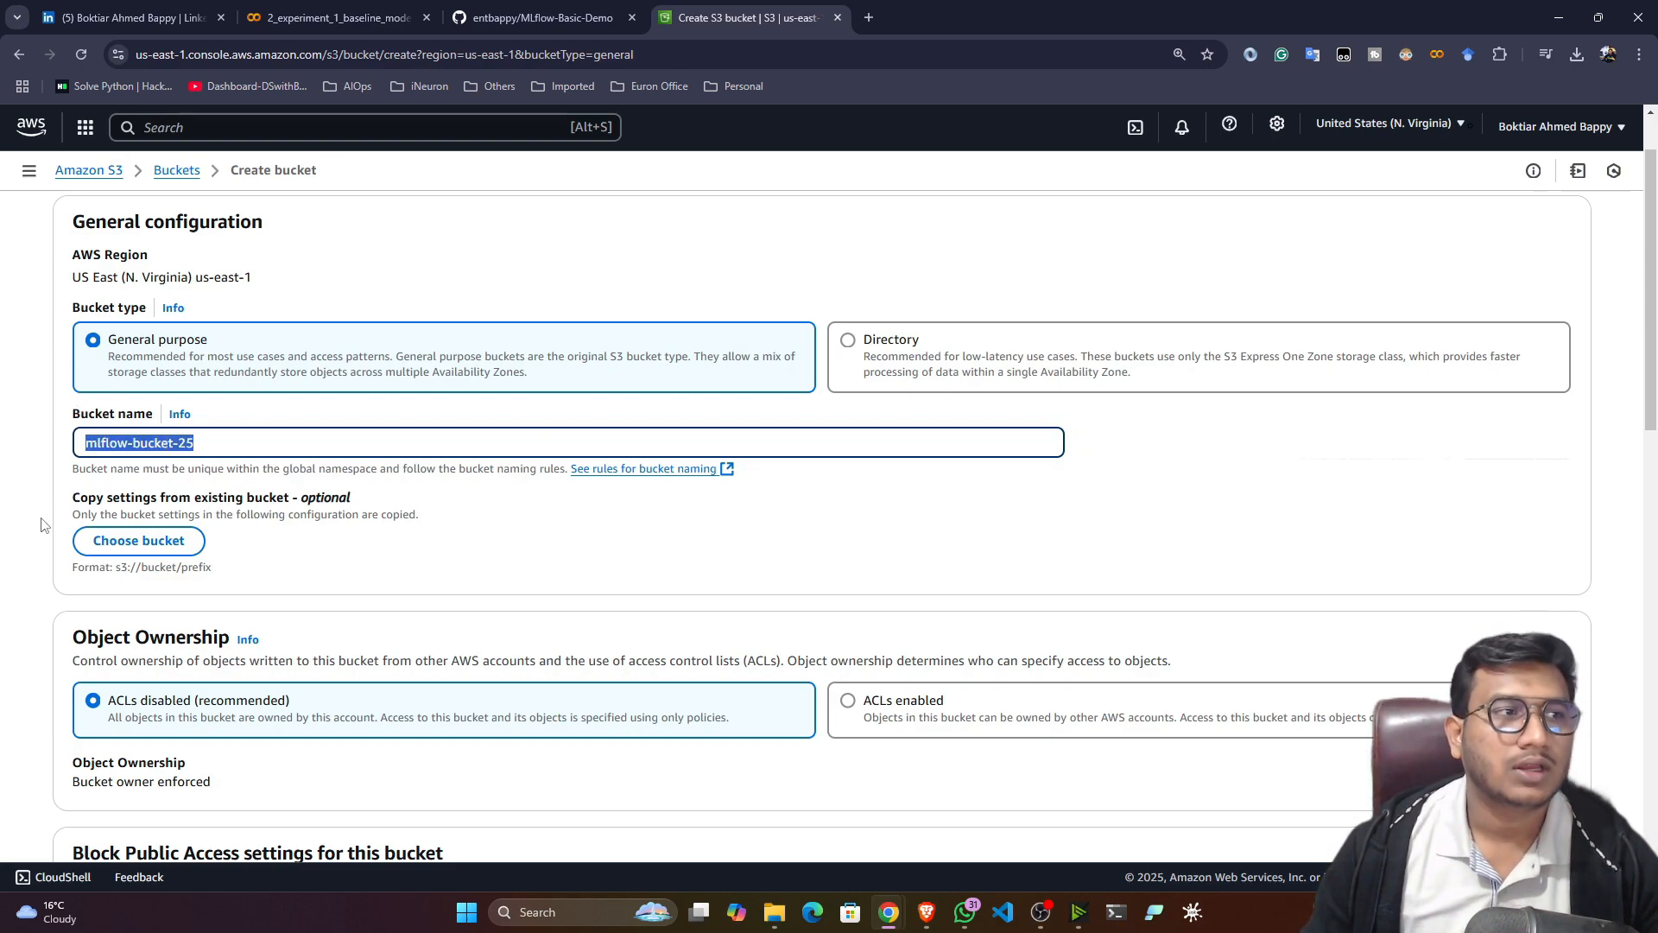
Turn off Block all public access for the bucket, acknowledge that it might become public, and create the bucket
{"action": "scroll", "coordinate": [129, 566], "scroll_direction": "down", "scroll_amount": 5}
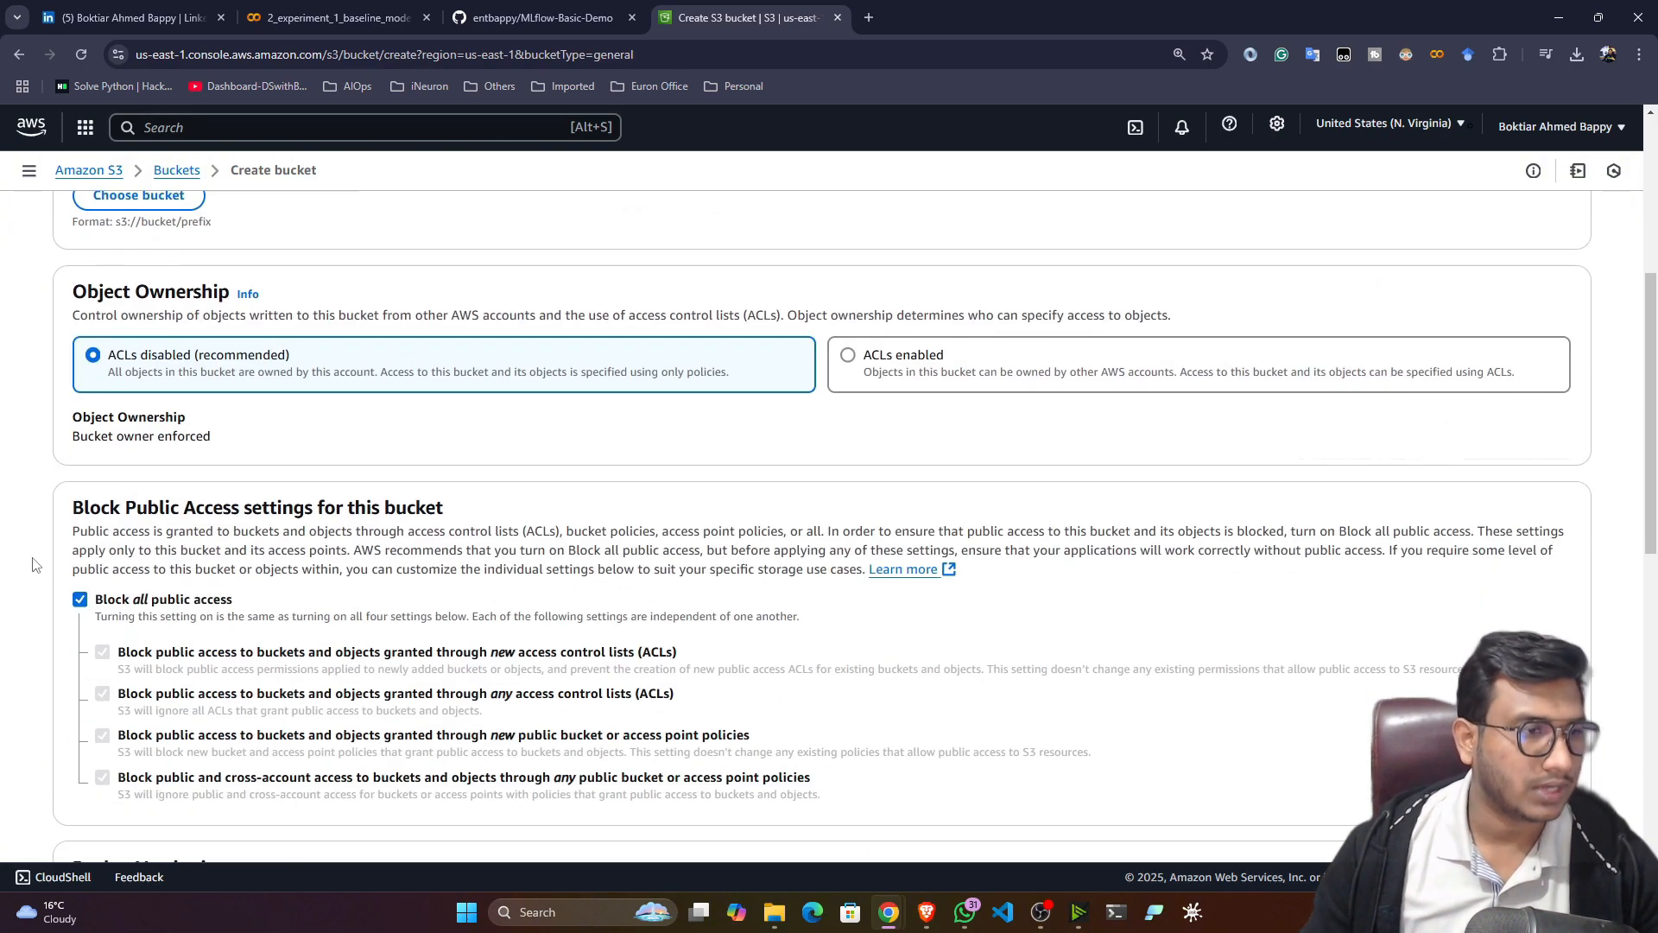
{"action": "scroll", "coordinate": [33, 564], "scroll_direction": "down", "scroll_amount": 1}
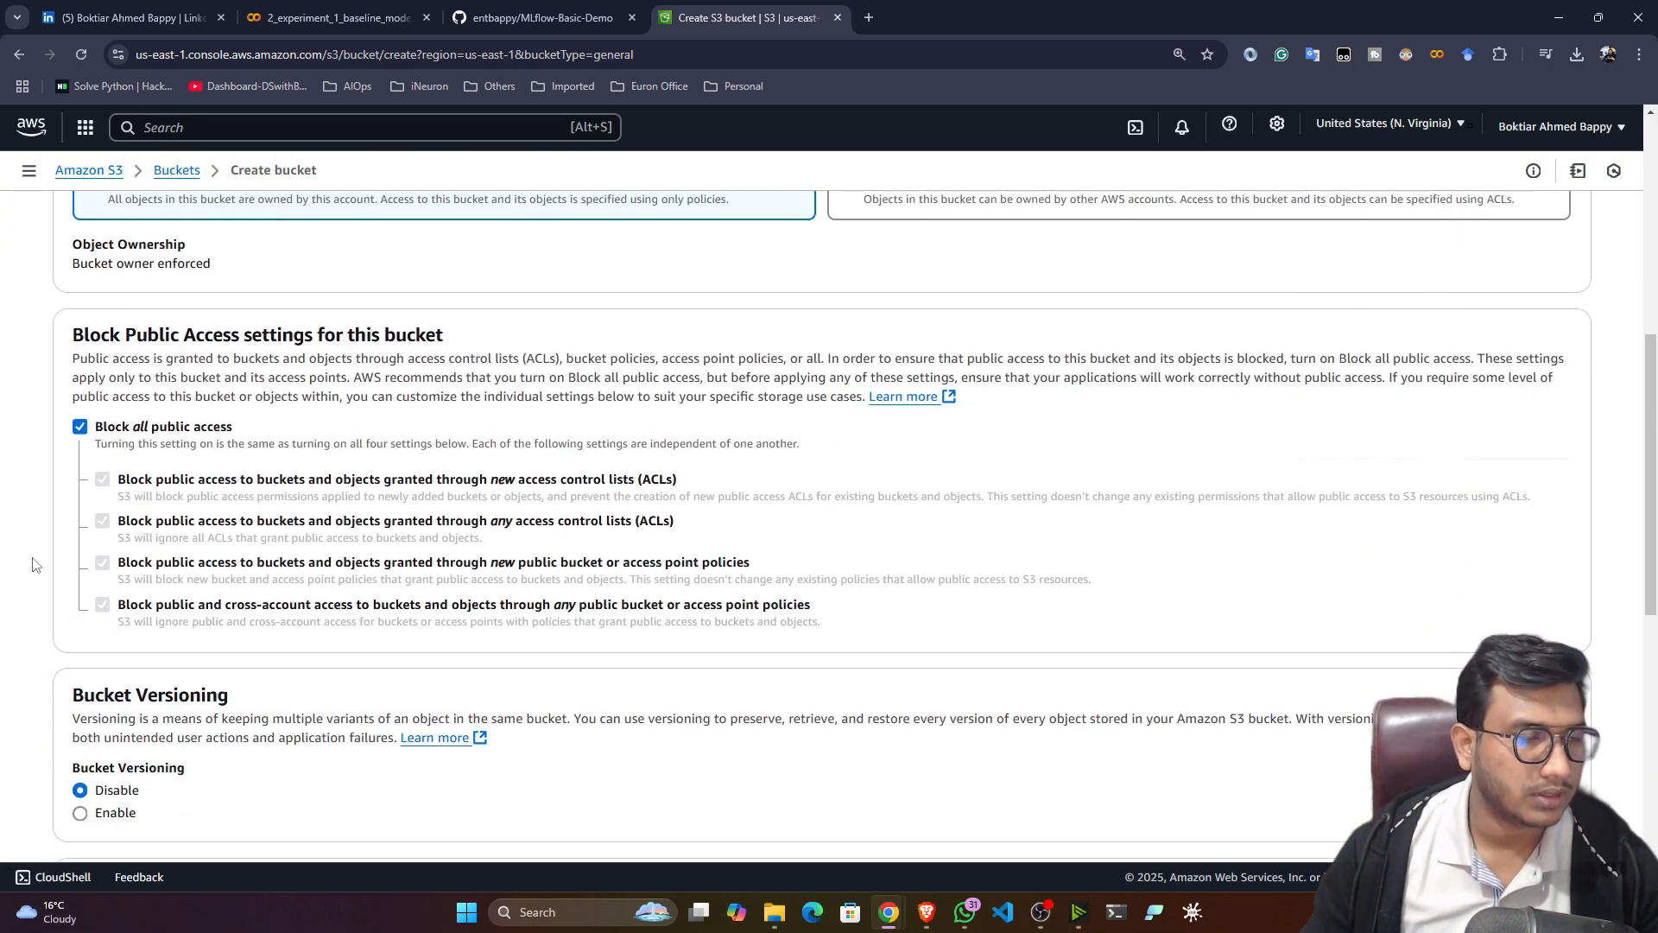
{"action": "scroll", "coordinate": [33, 564], "scroll_direction": "down", "scroll_amount": 8}
{"action": "scroll", "coordinate": [35, 565], "scroll_direction": "up", "scroll_amount": 7}
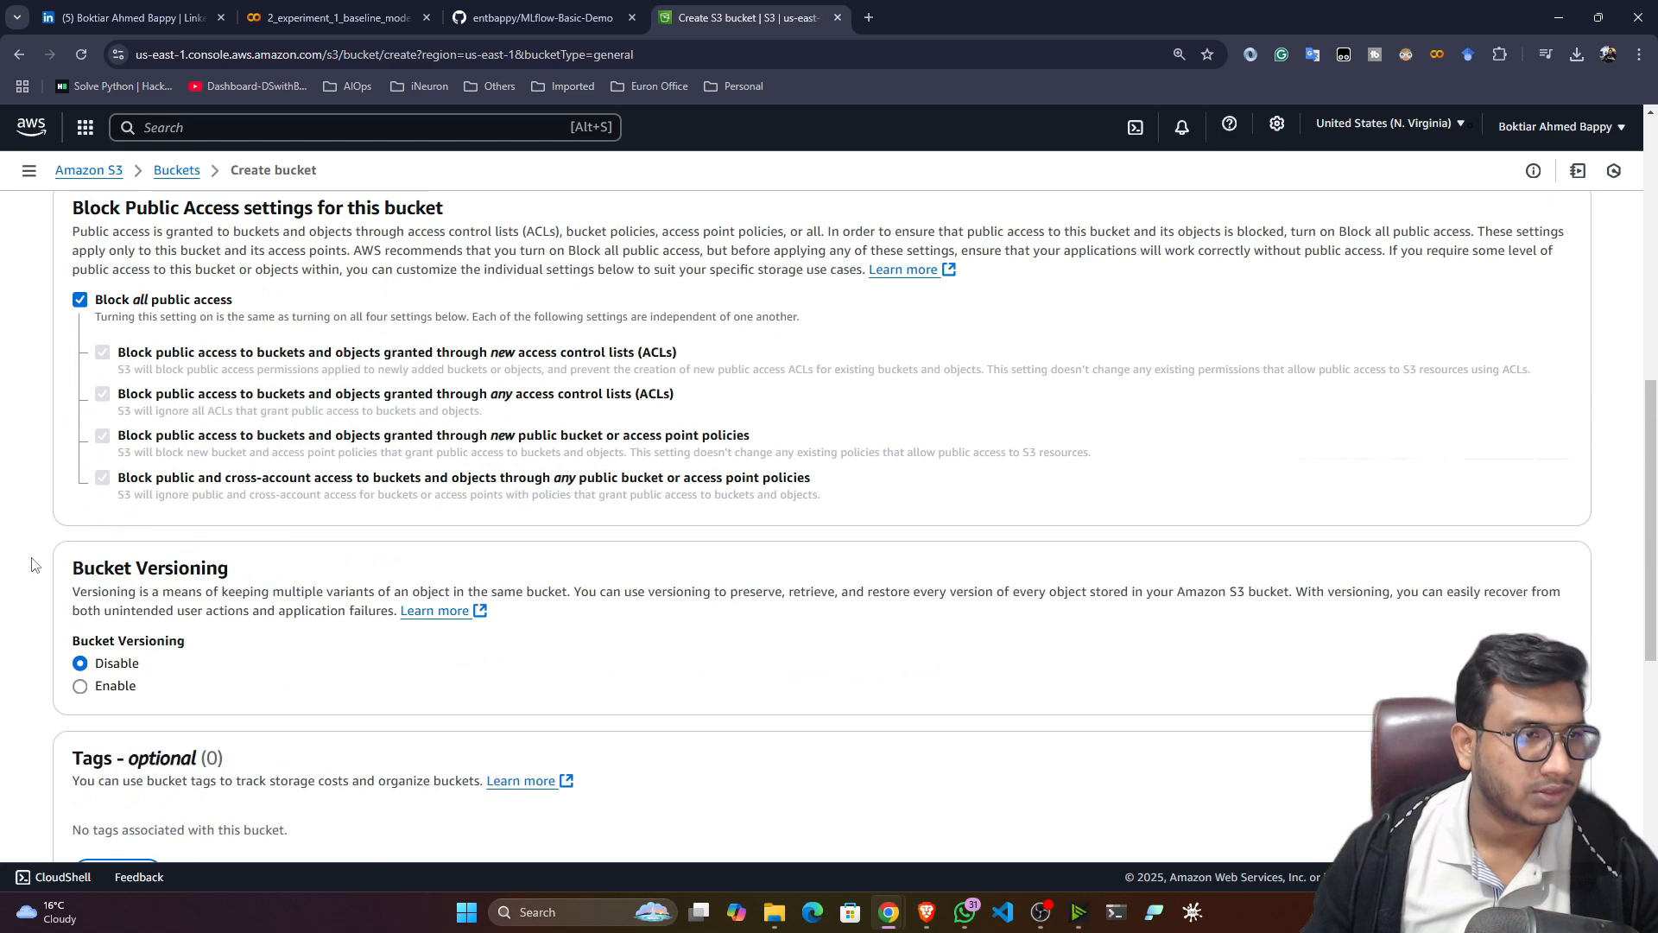
{"action": "scroll", "coordinate": [33, 565], "scroll_direction": "up", "scroll_amount": 4}
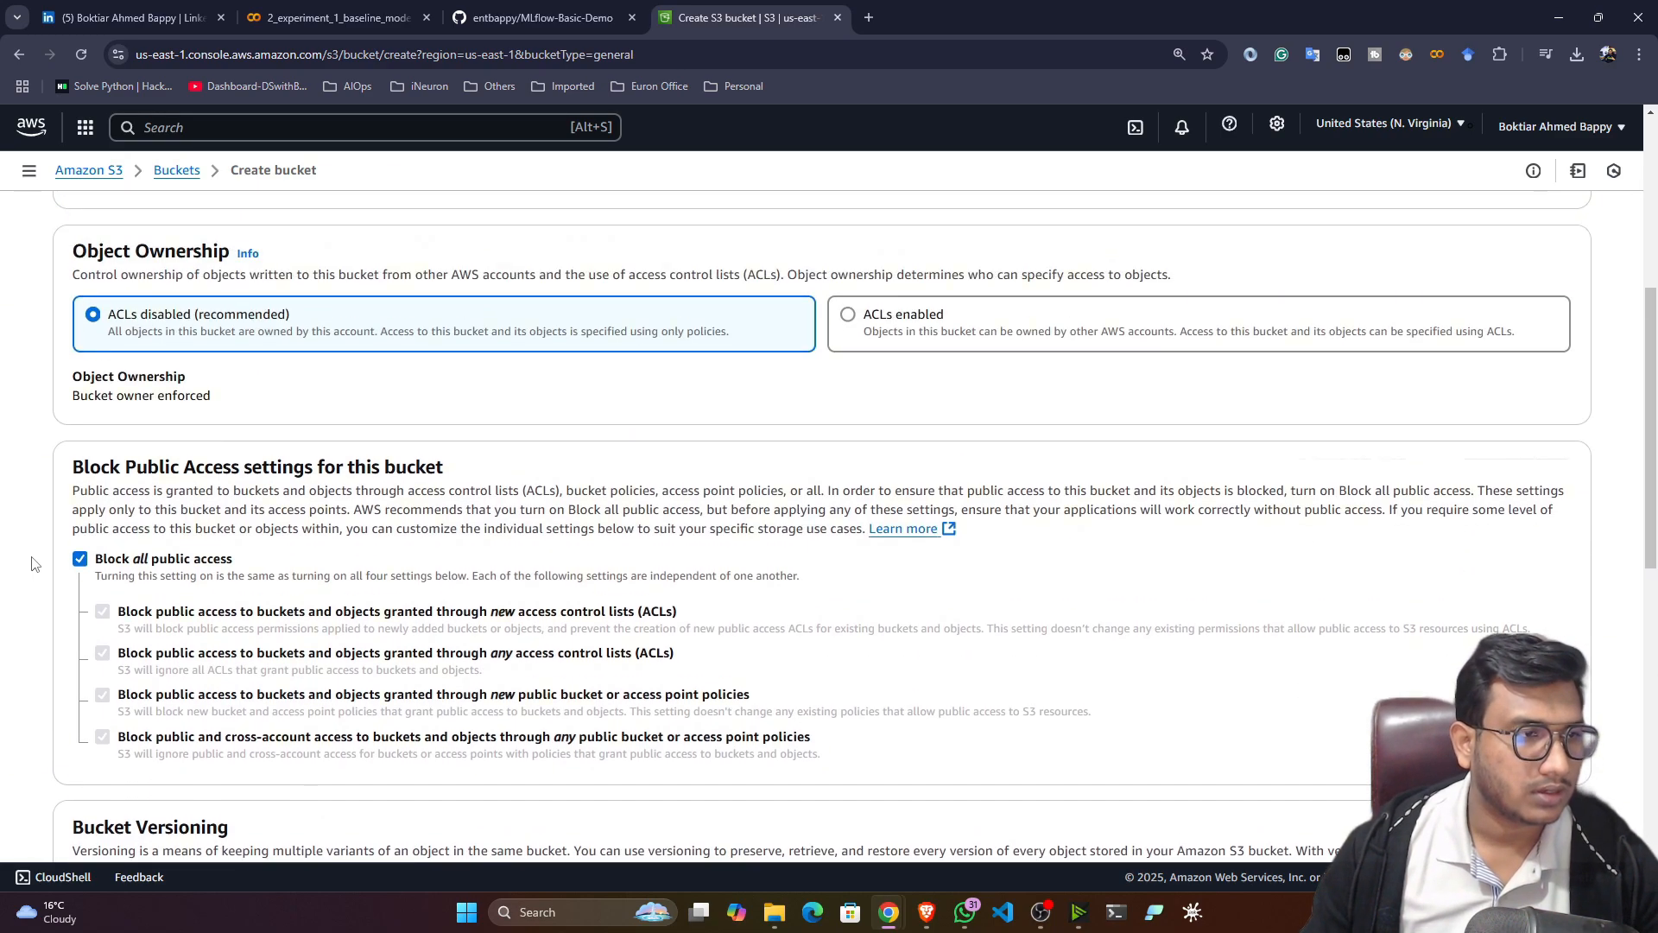
{"action": "scroll", "coordinate": [26, 561], "scroll_direction": "down", "scroll_amount": 3}
{"action": "scroll", "coordinate": [18, 560], "scroll_direction": "down", "scroll_amount": 1}
{"action": "left_click", "coordinate": [80, 299]}
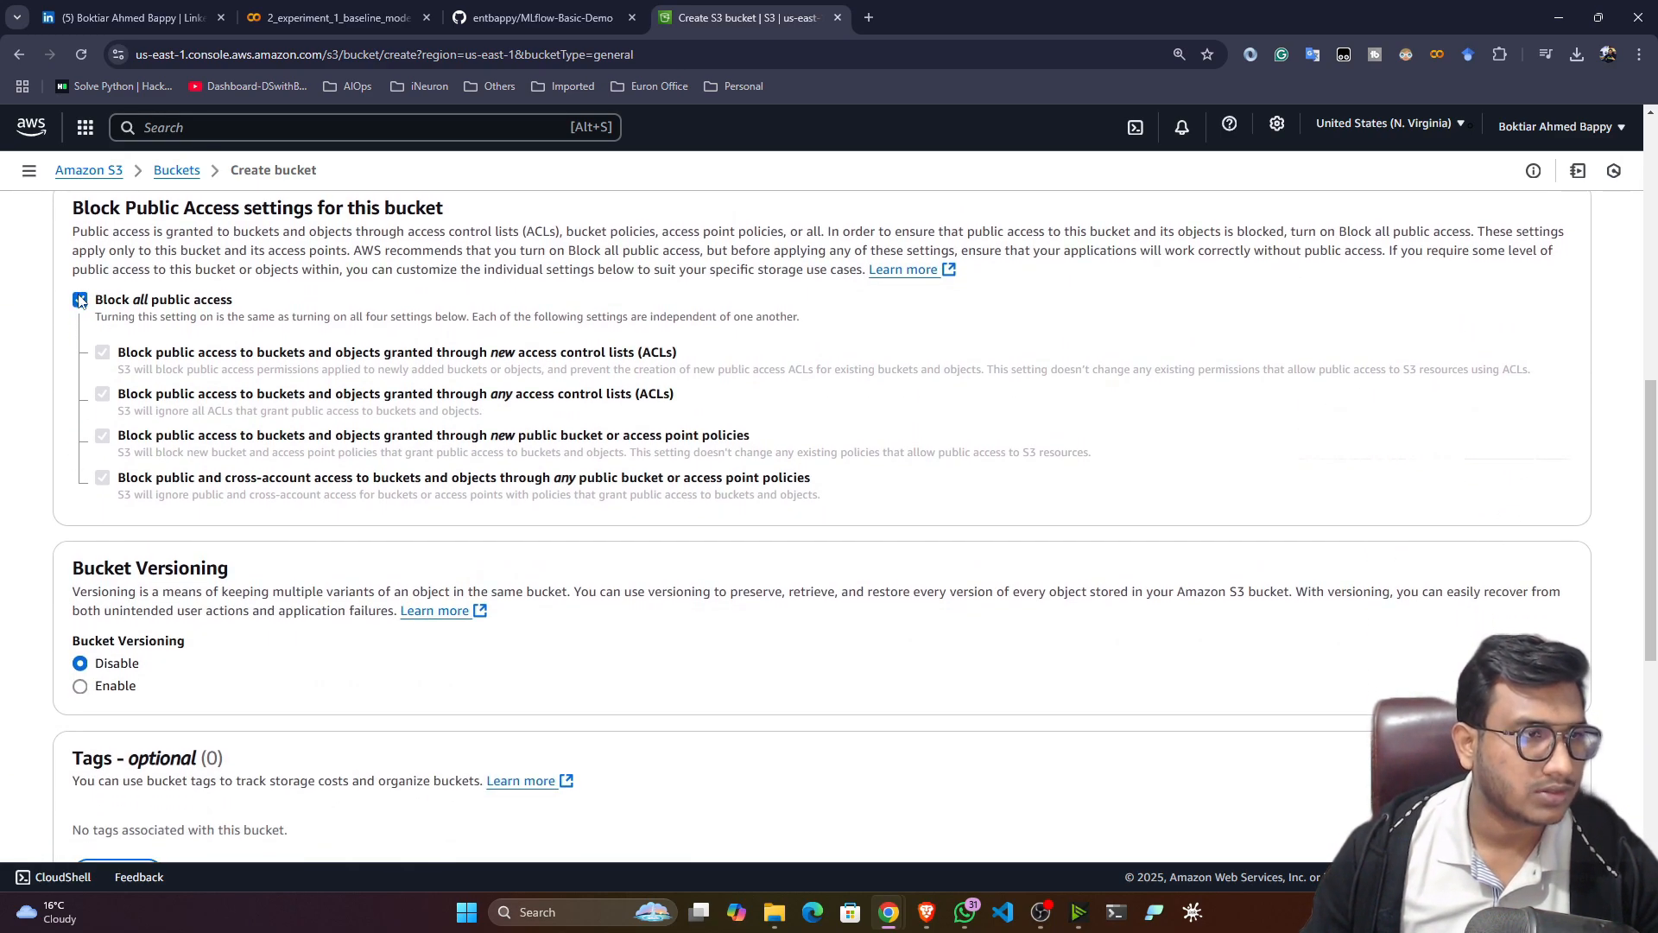
{"action": "scroll", "coordinate": [249, 363], "scroll_direction": "down", "scroll_amount": 2}
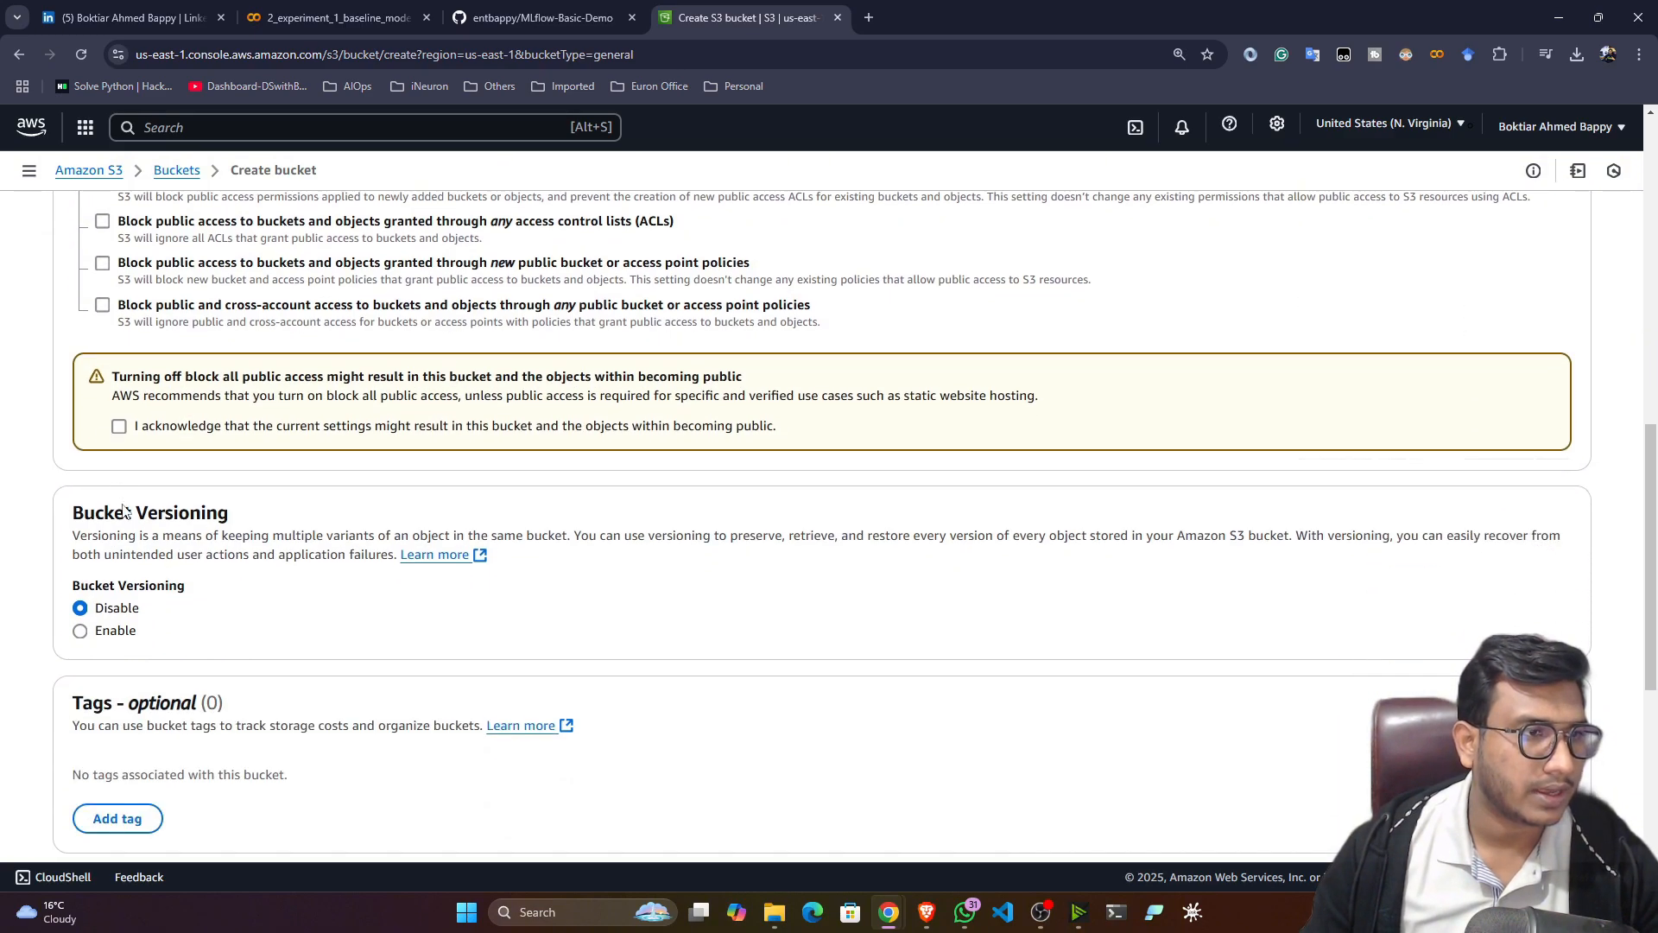
{"action": "left_click", "coordinate": [119, 426]}
{"action": "scroll", "coordinate": [67, 606], "scroll_direction": "down", "scroll_amount": 6}
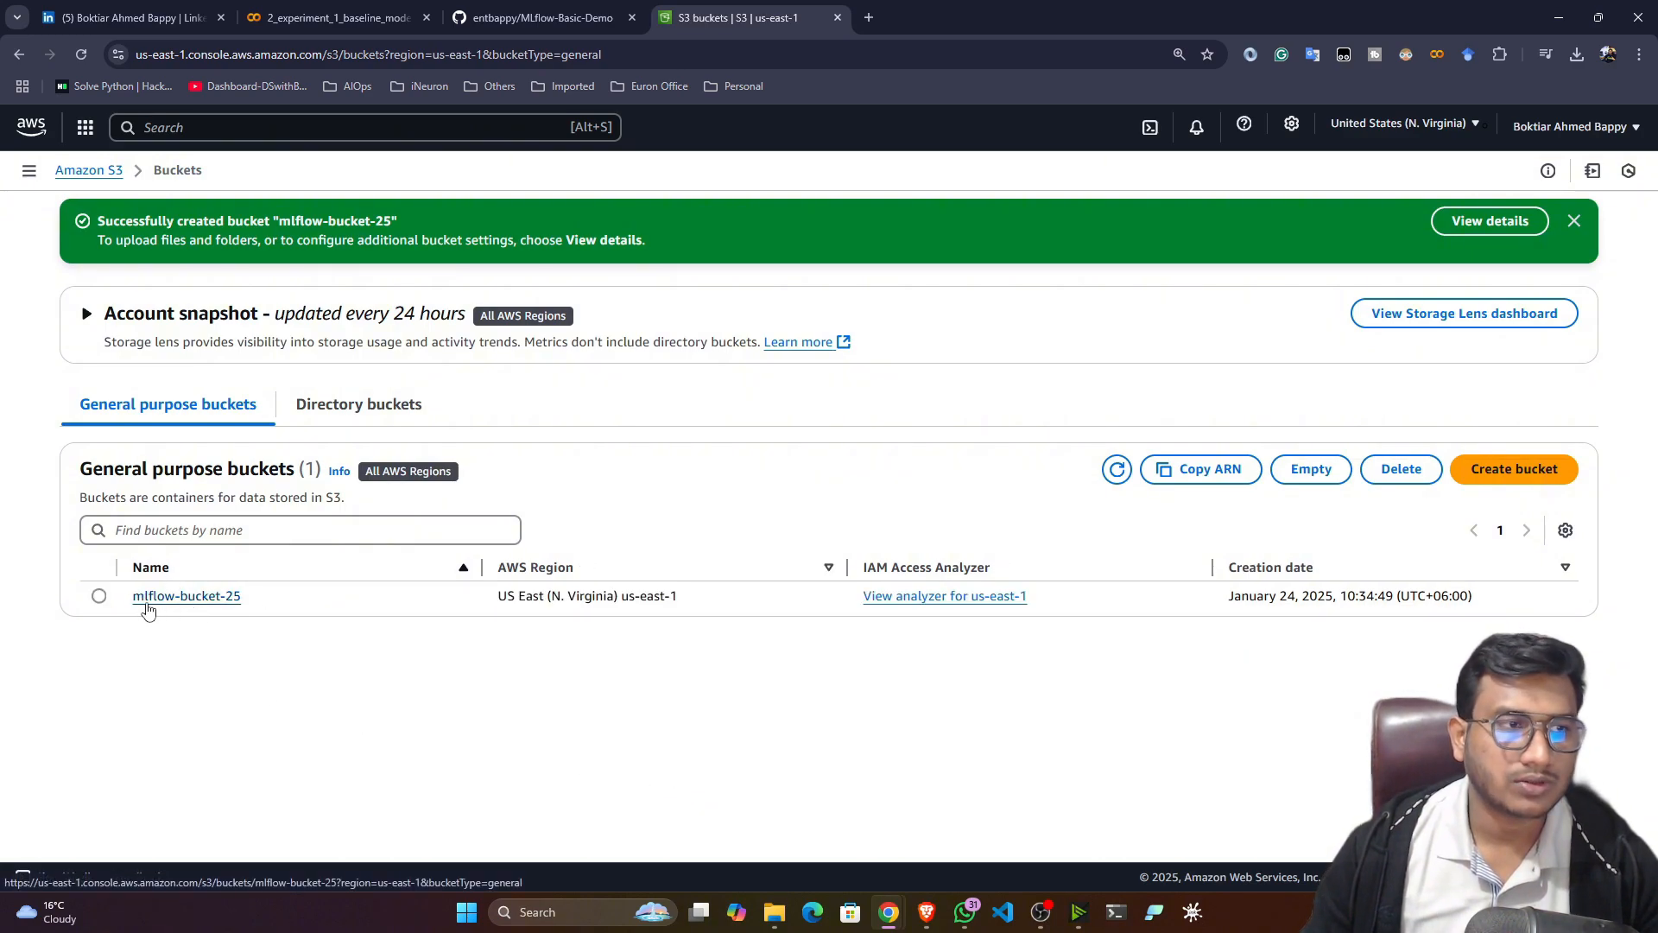
Check the EC2 machine item and its commands in the GitHub README, and open the EC2 service in the AWS console
{"action": "left_click", "coordinate": [535, 17]}
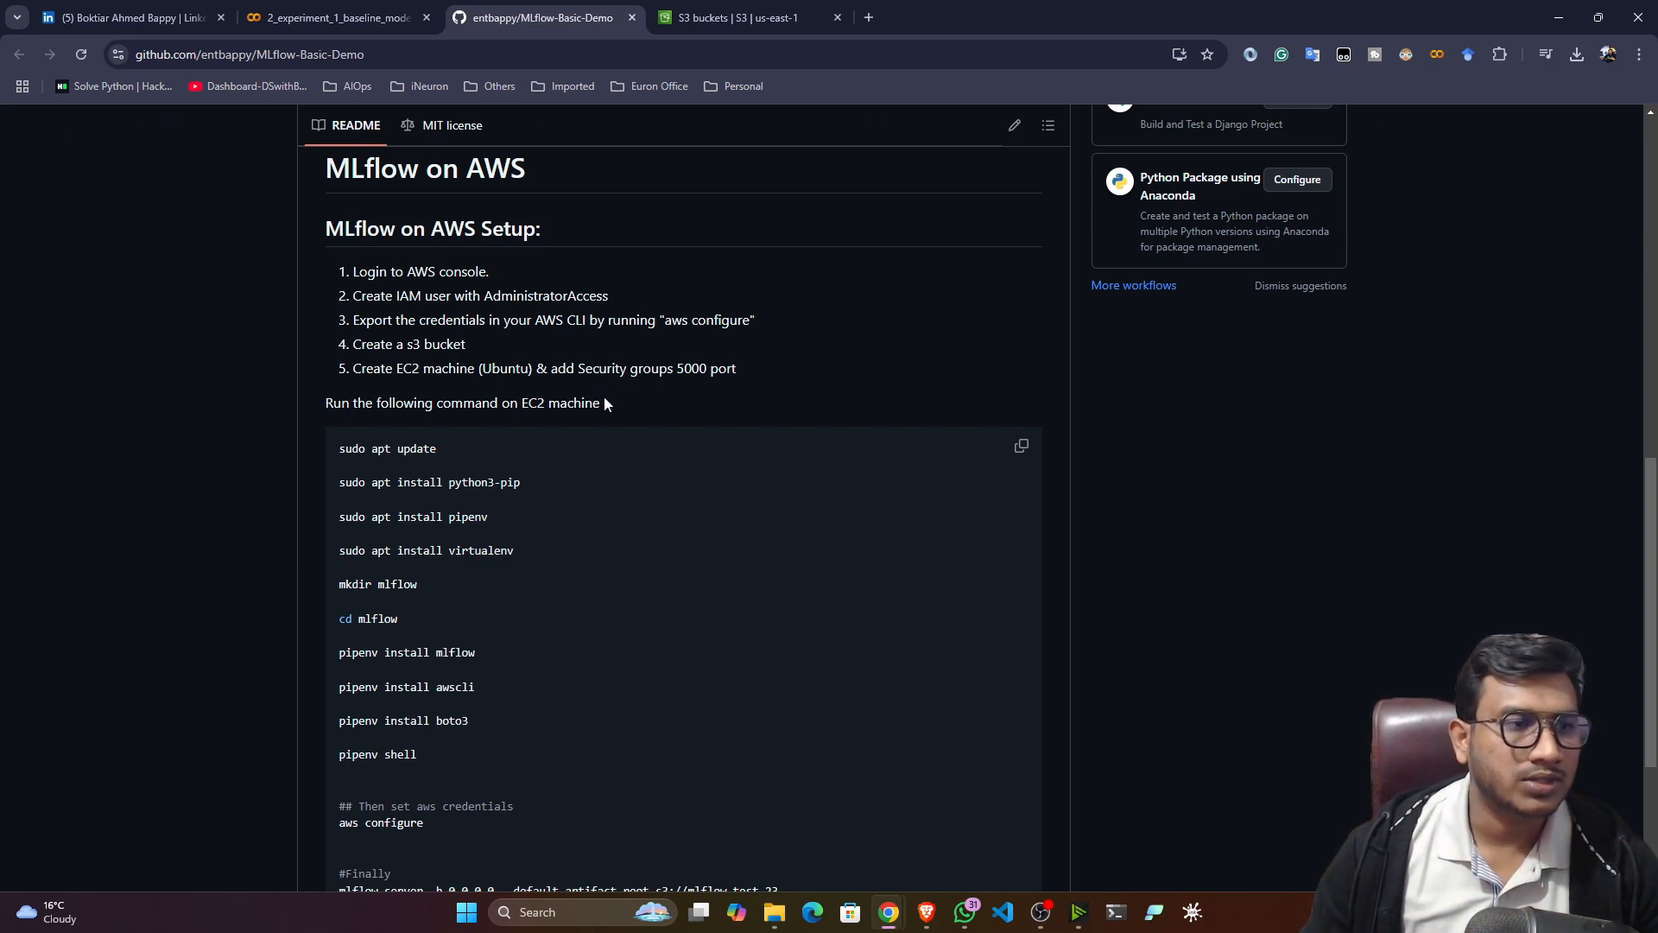
{"action": "scroll", "coordinate": [278, 634], "scroll_direction": "down", "scroll_amount": 2}
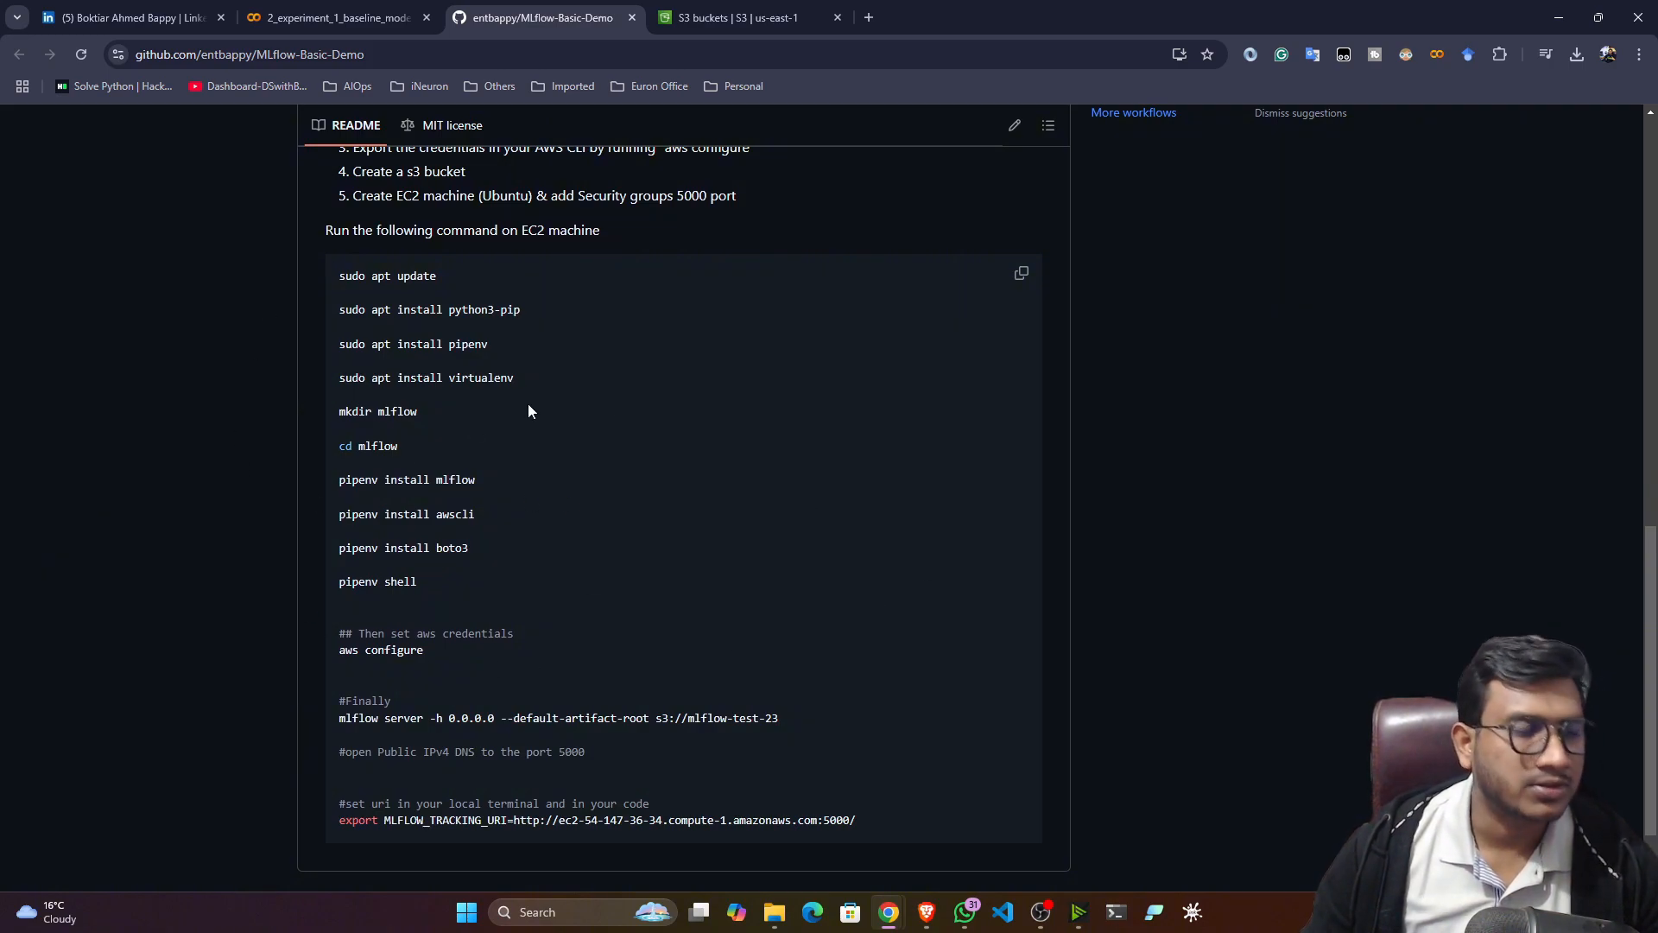
{"action": "scroll", "coordinate": [509, 533], "scroll_direction": "up", "scroll_amount": 1}
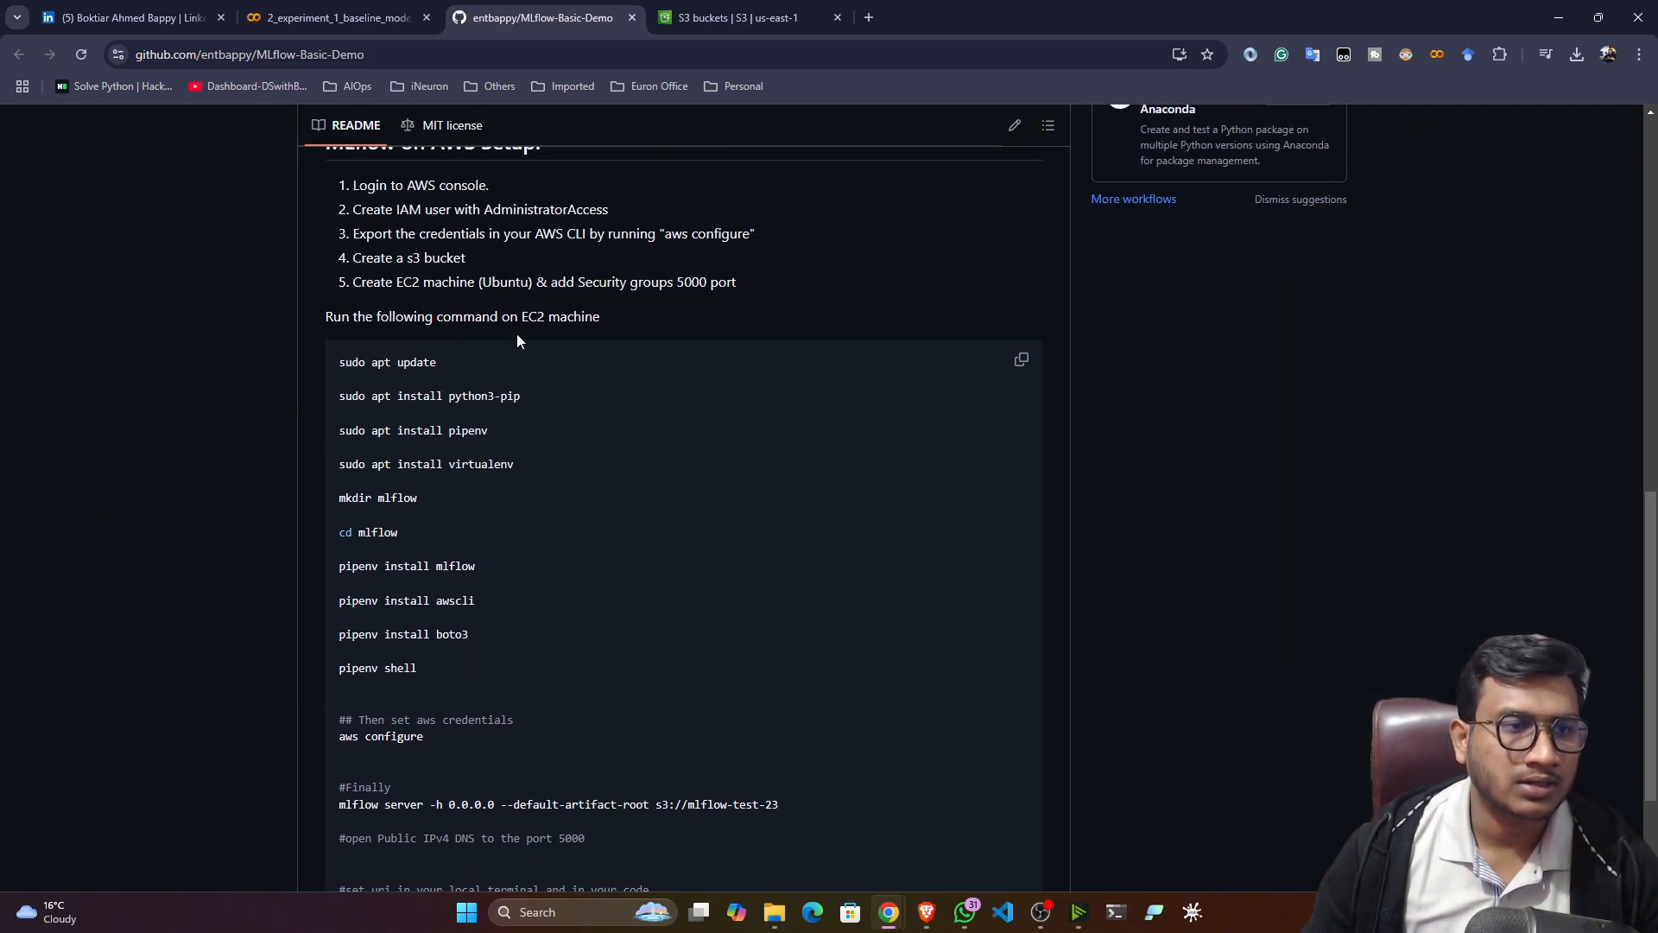
{"action": "scroll", "coordinate": [343, 590], "scroll_direction": "down", "scroll_amount": 1}
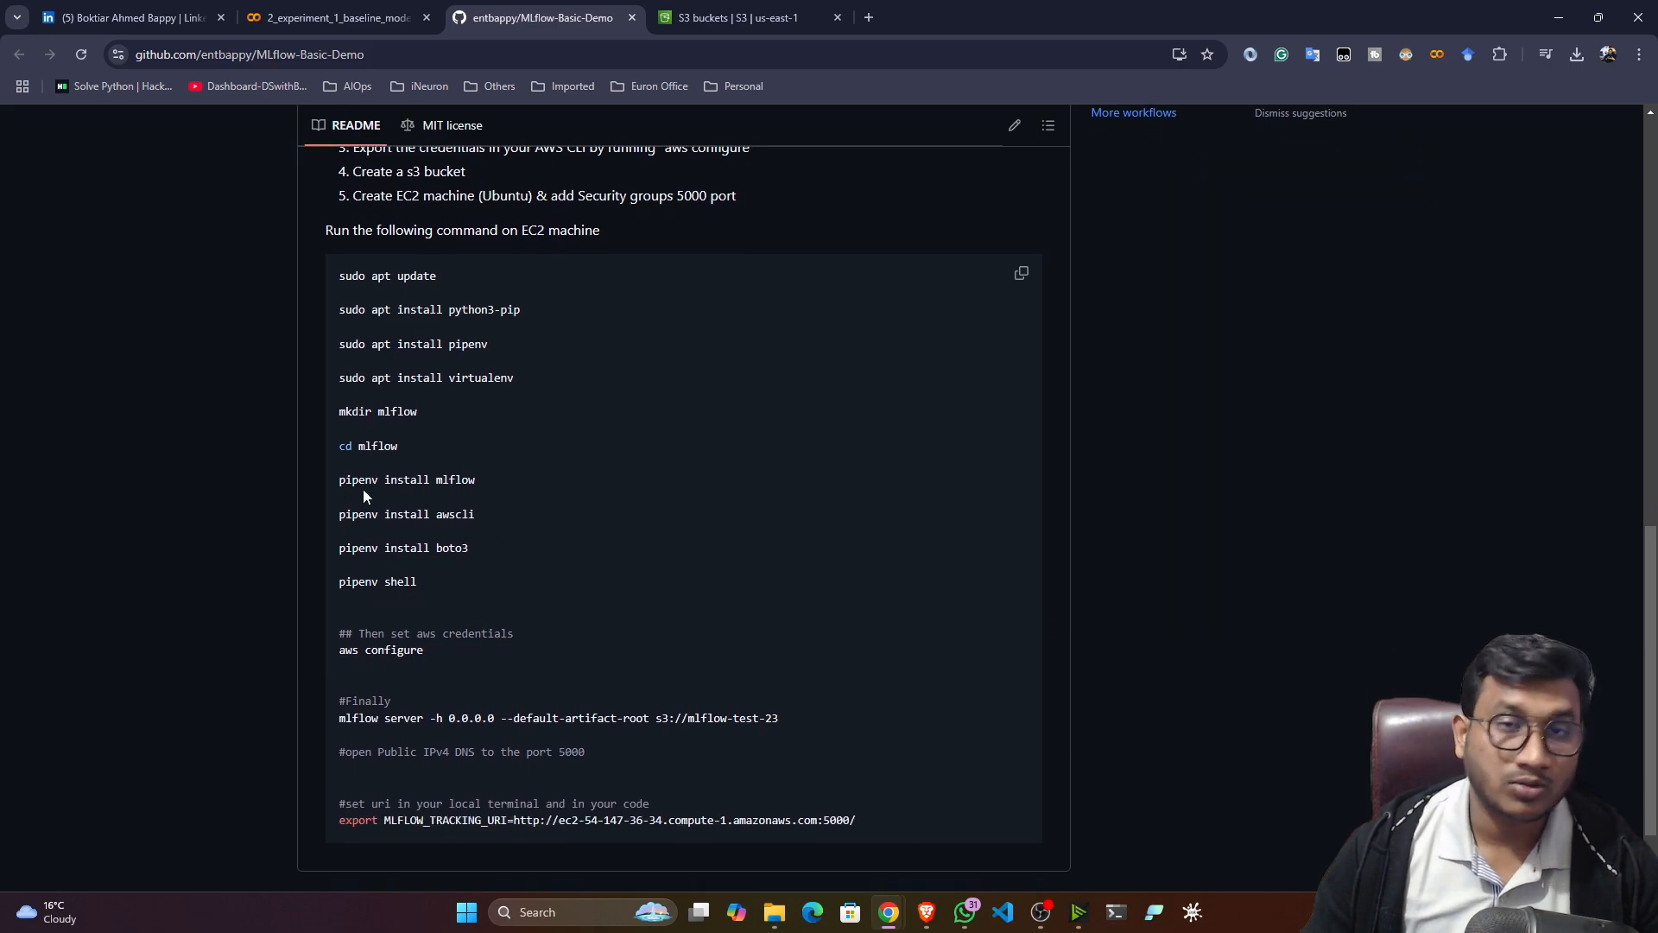
{"action": "left_click", "coordinate": [730, 17]}
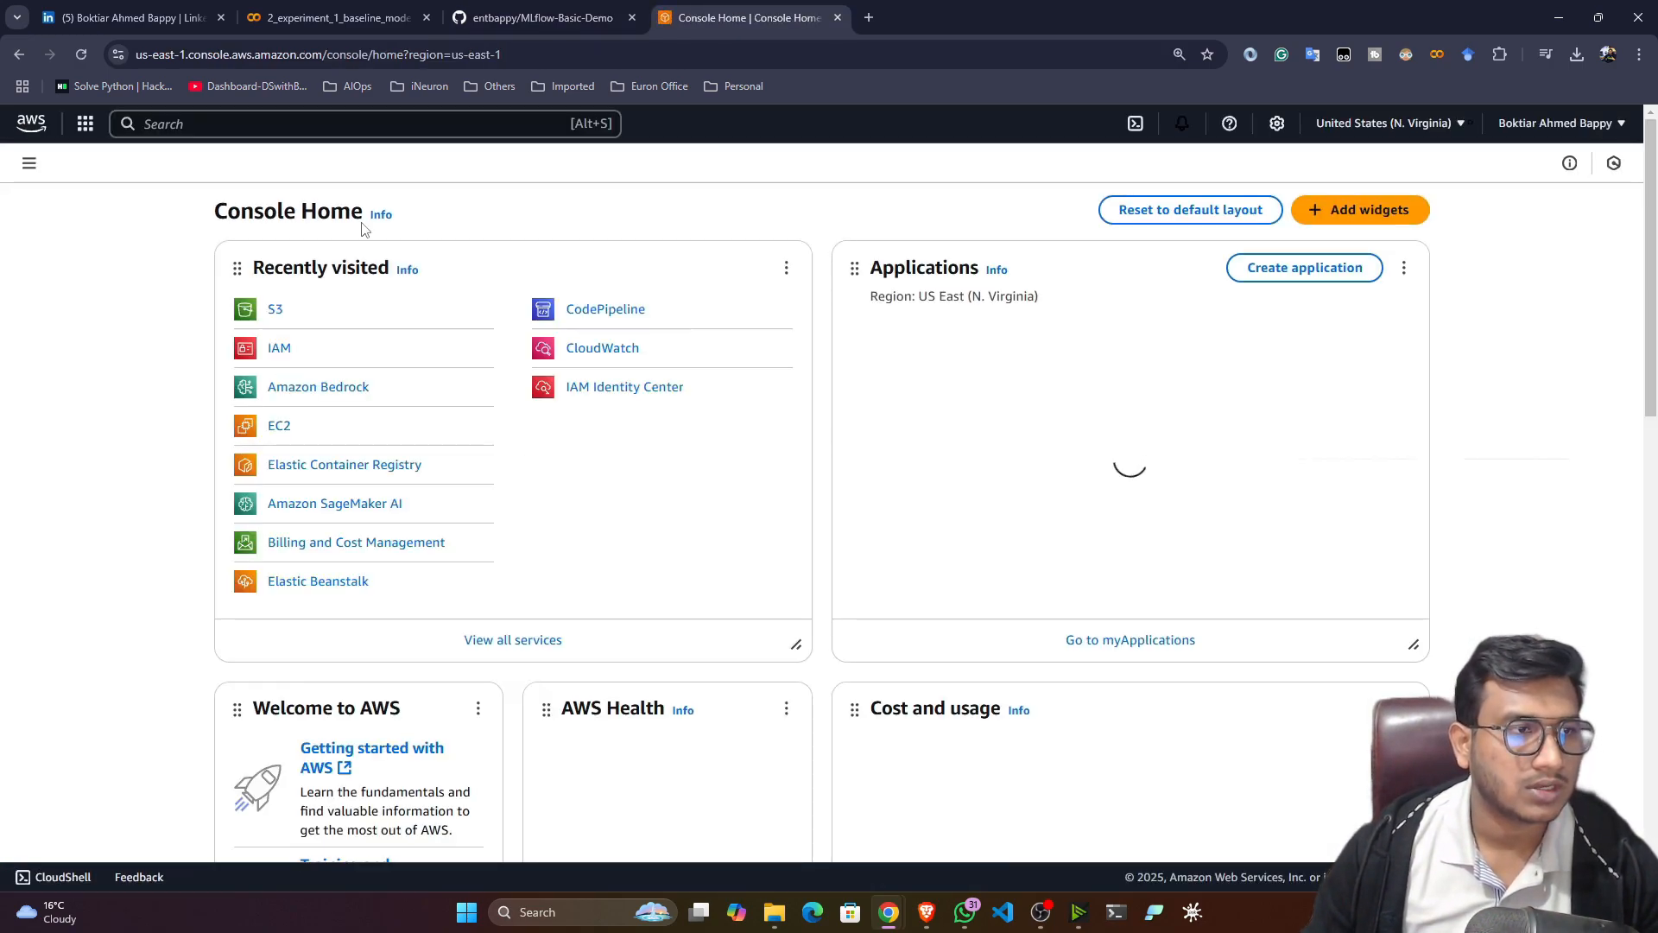
{"action": "left_click", "coordinate": [232, 121]}
{"action": "type", "text": "e"}
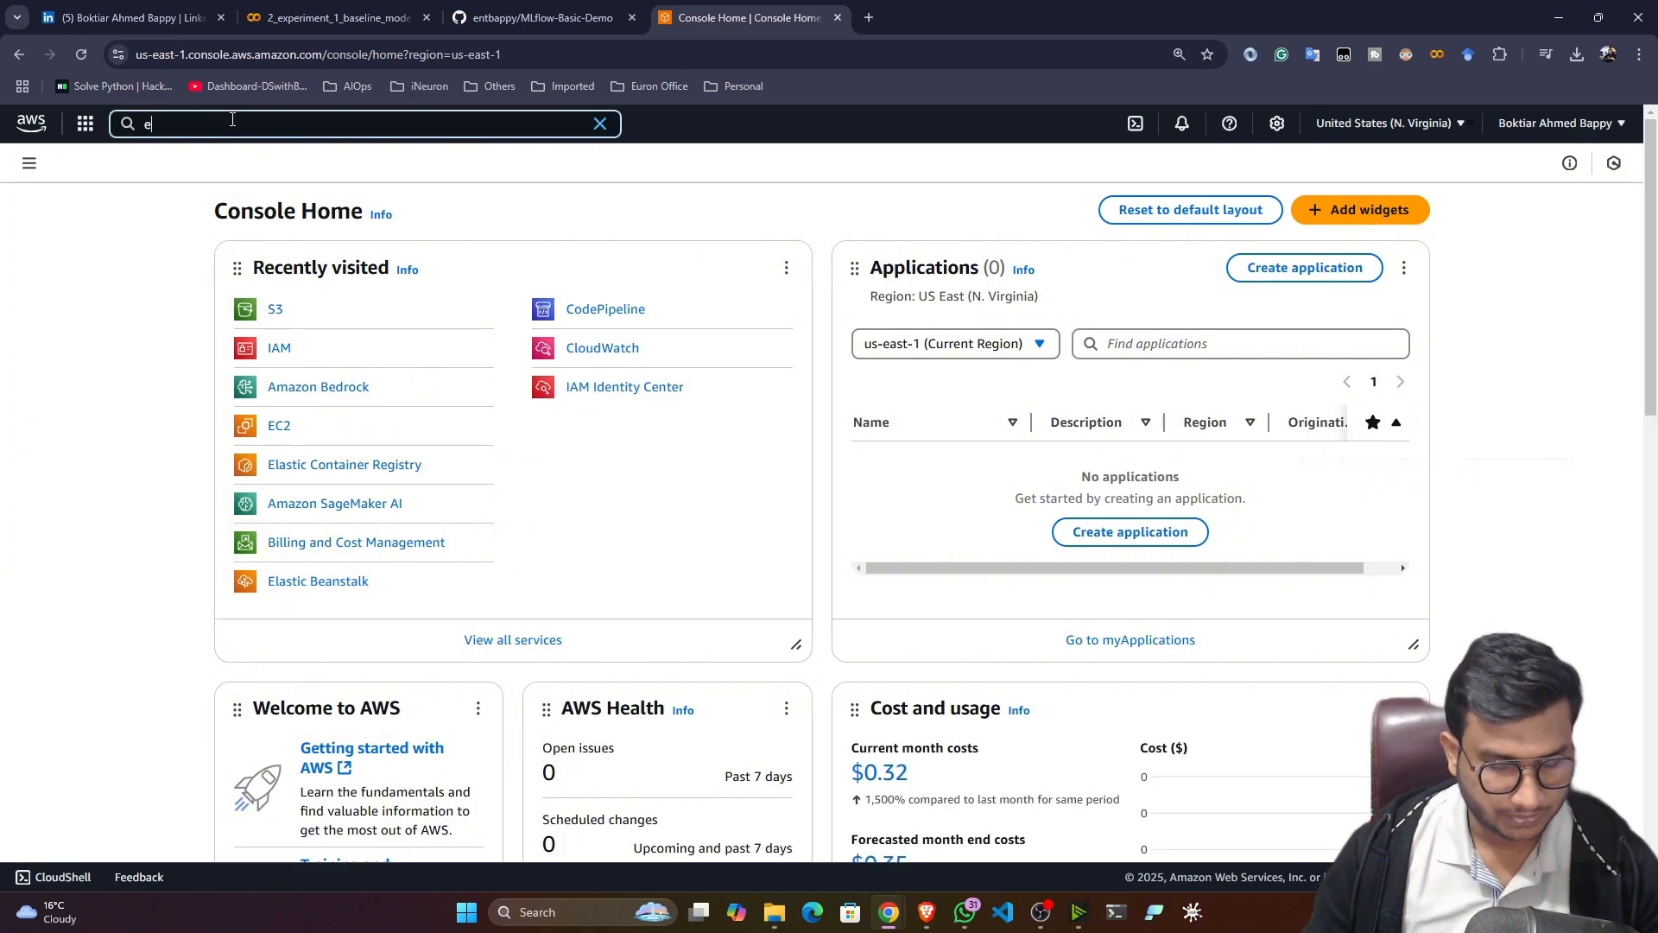
{"action": "type", "text": "c2"}
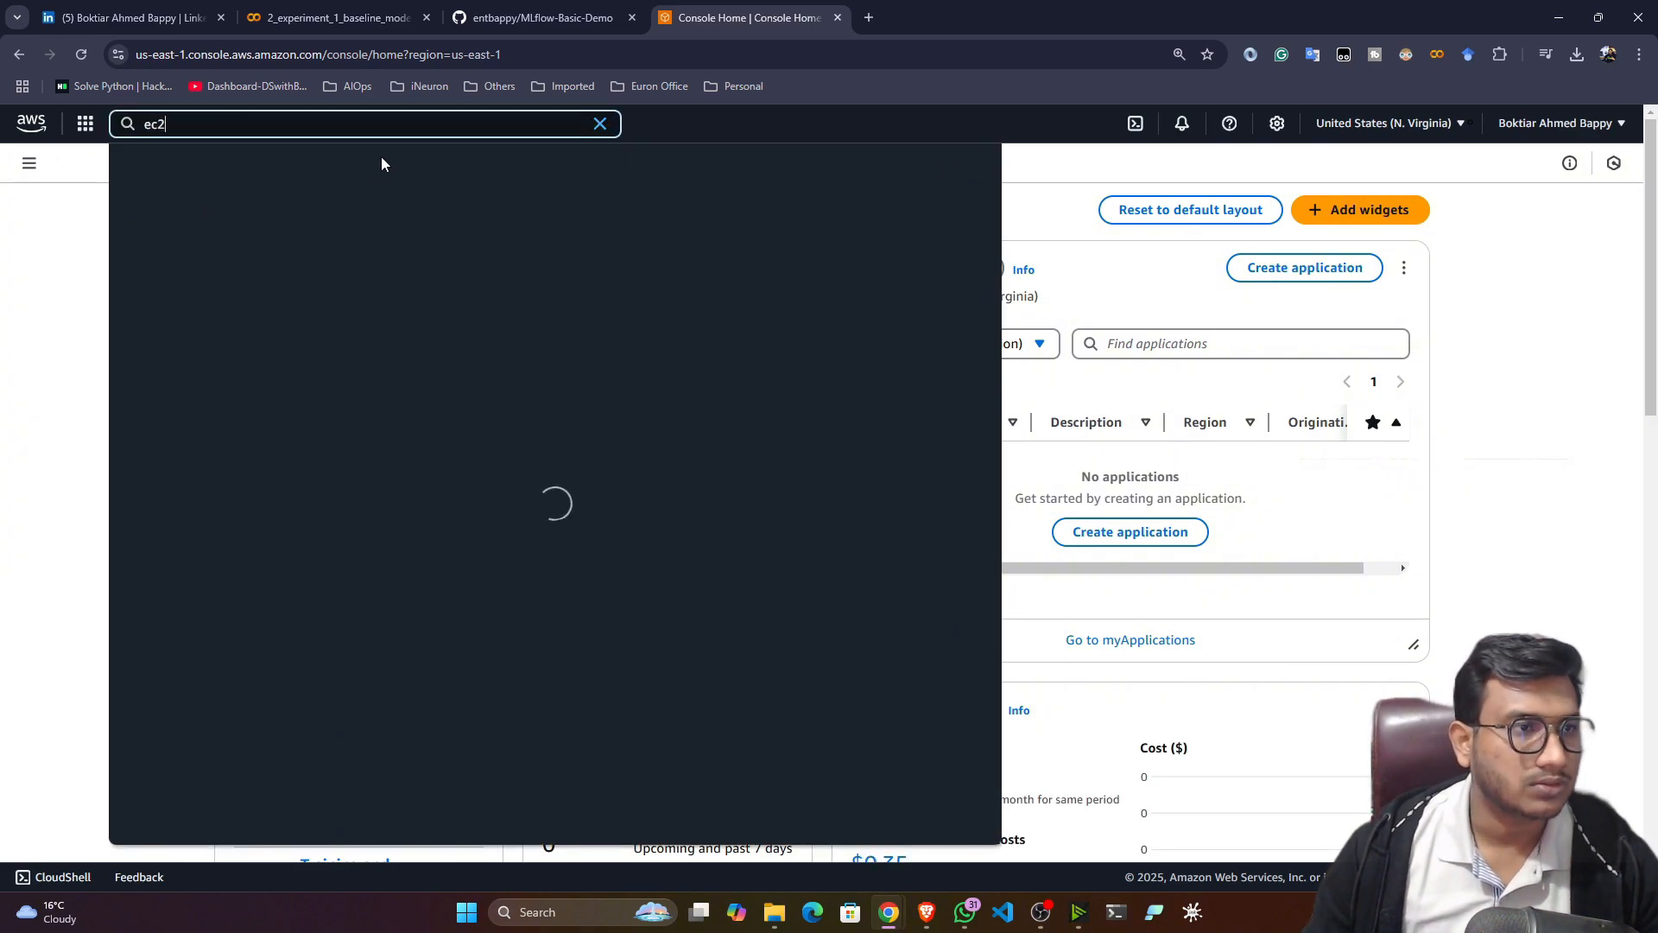
{"action": "key", "text": "Return"}
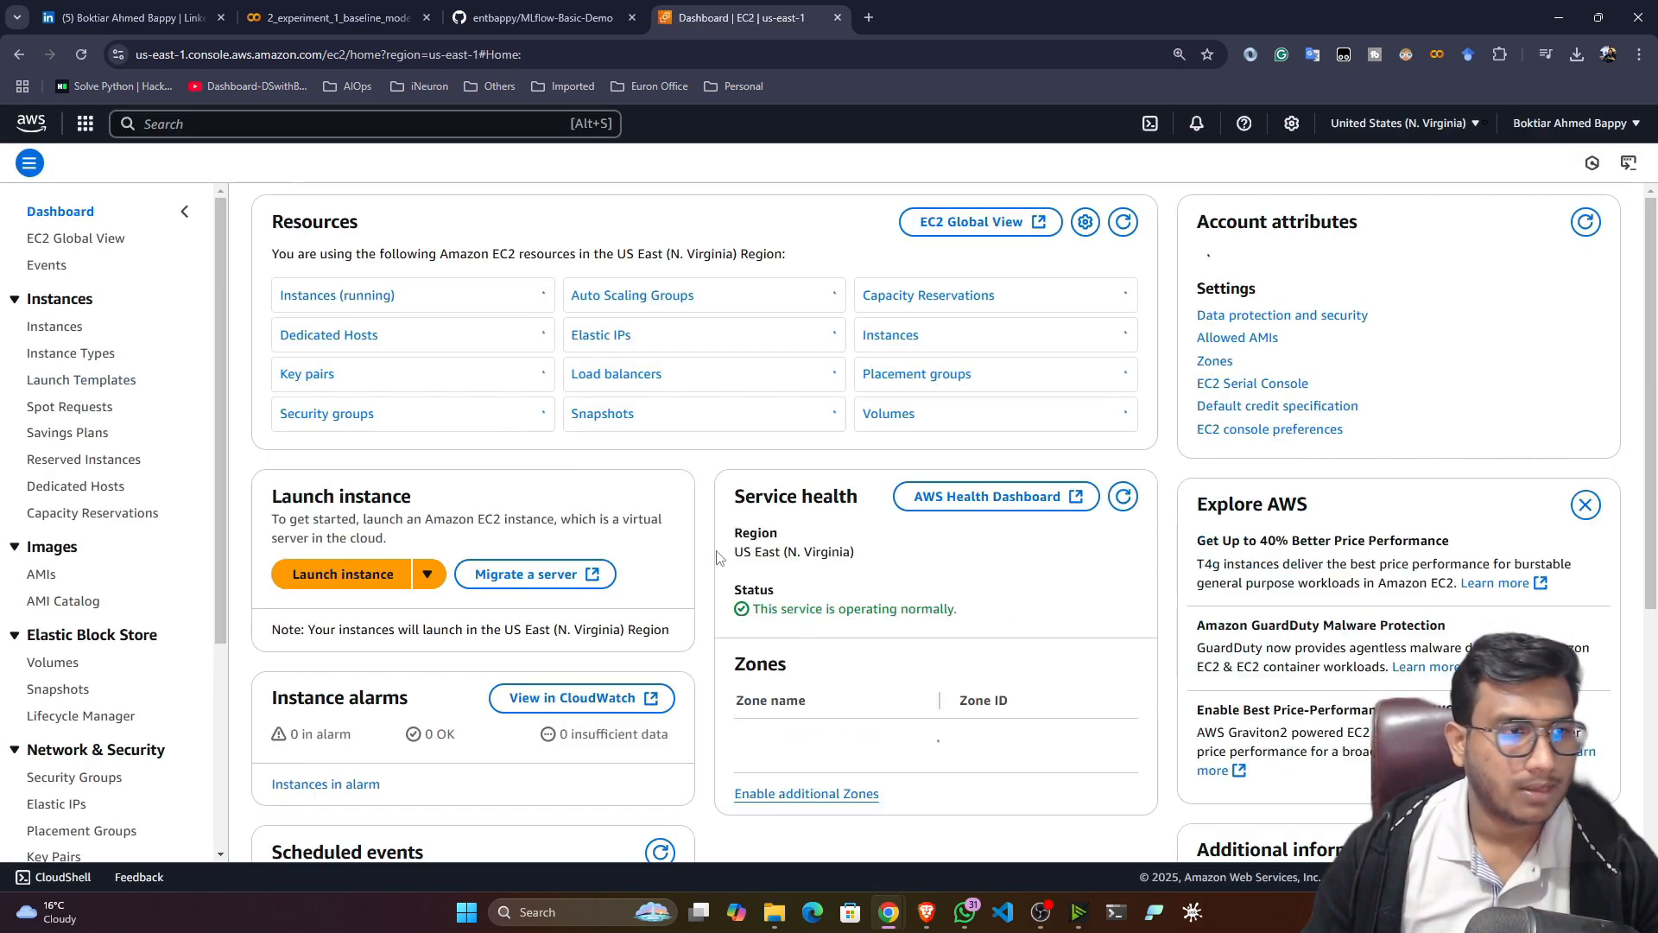
Start launching a new EC2 instance and name it mlflow-machine
{"action": "scroll", "coordinate": [276, 496], "scroll_direction": "down", "scroll_amount": 1}
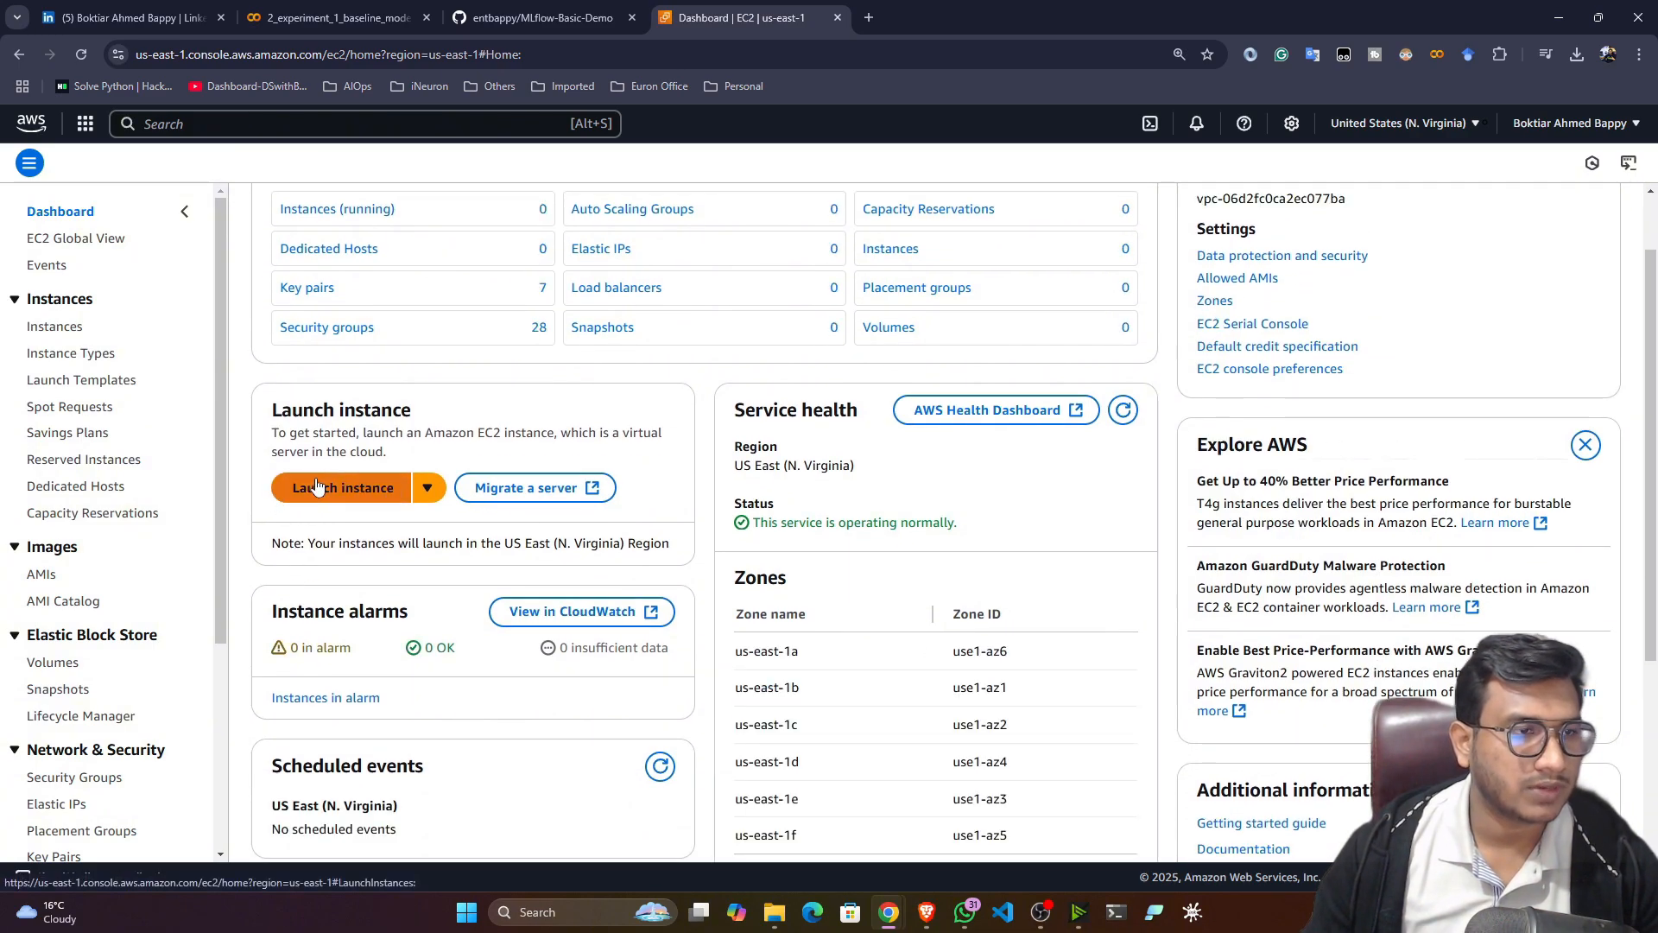
{"action": "left_click", "coordinate": [278, 489]}
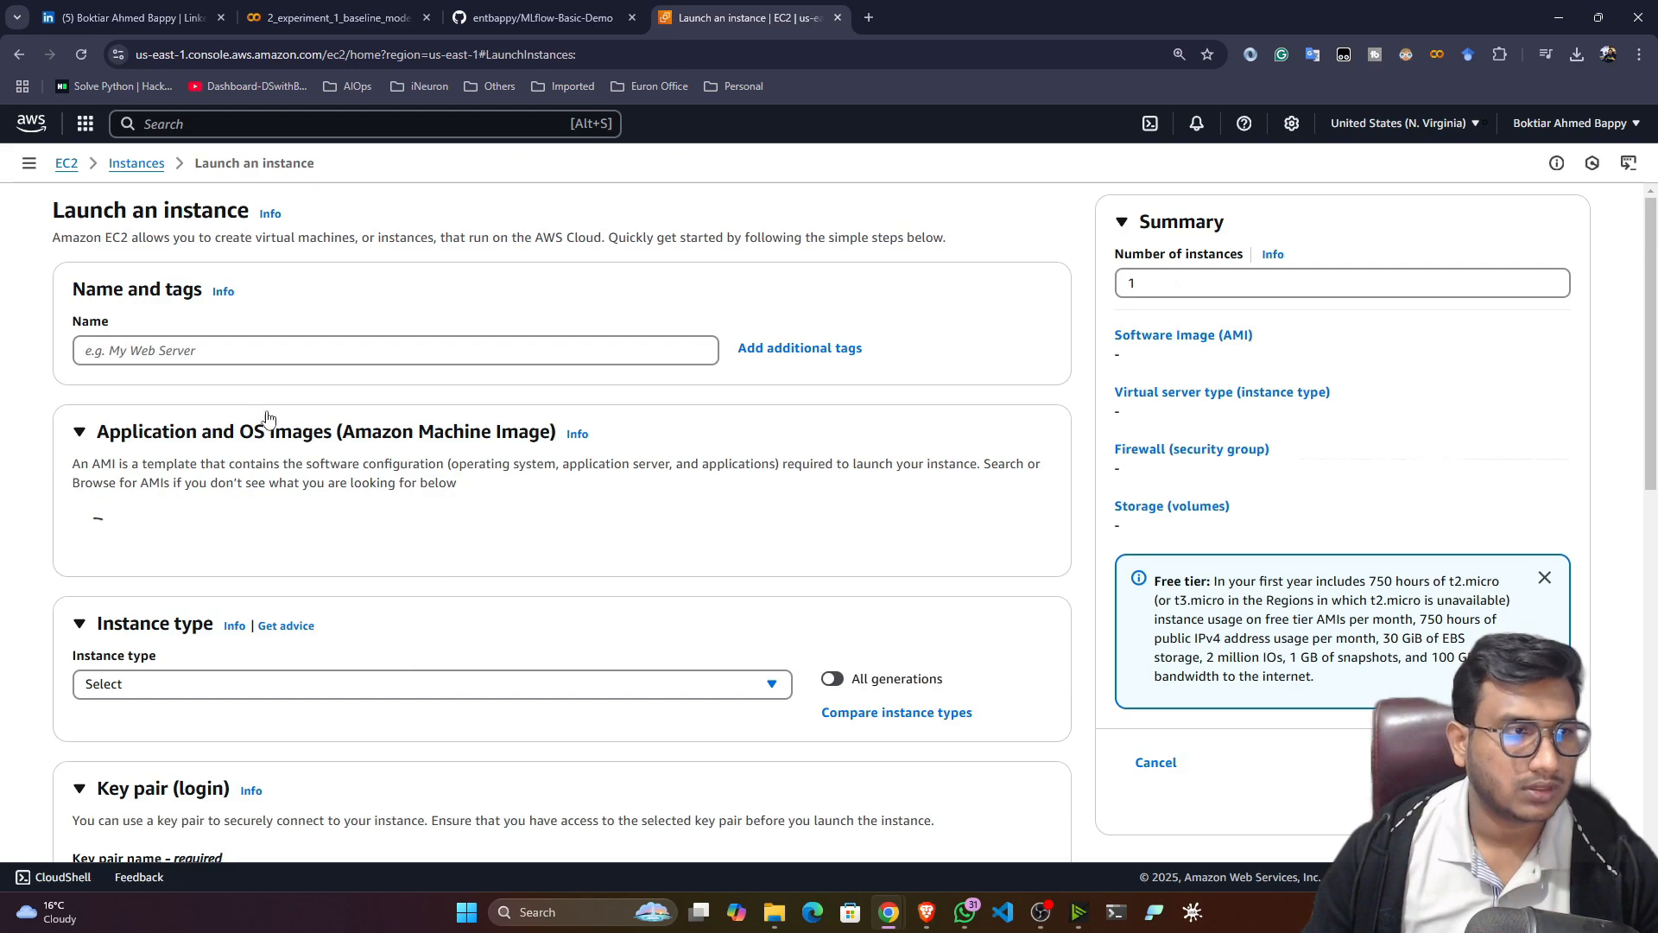
{"action": "left_click", "coordinate": [134, 352]}
{"action": "type", "text": "ml"}
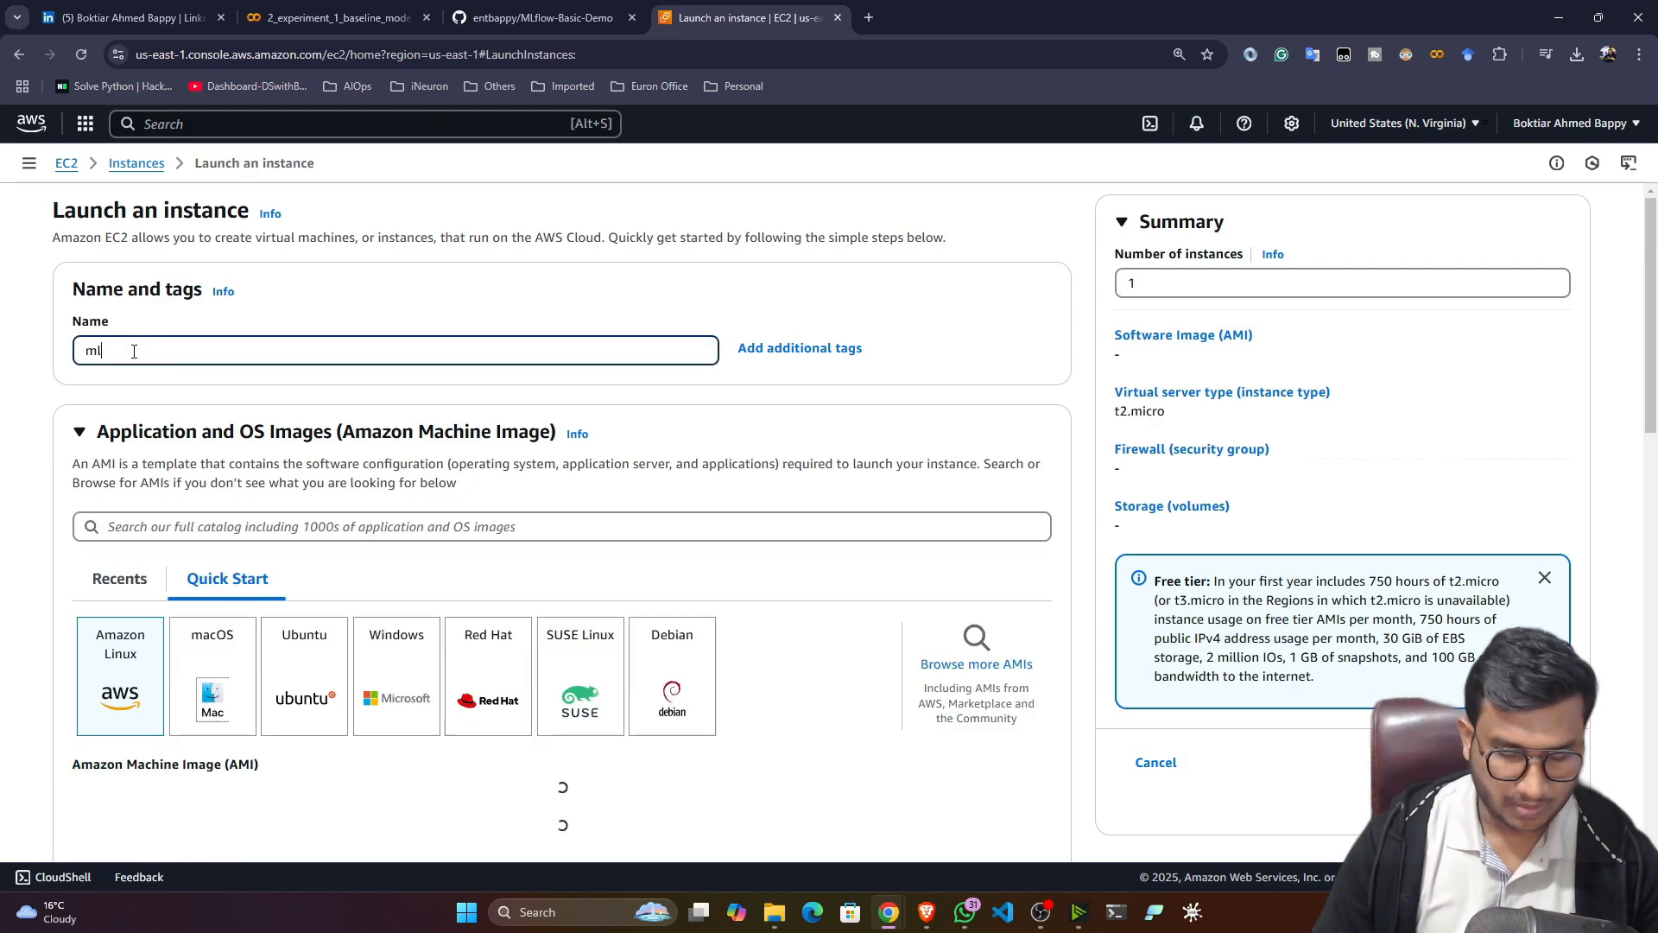
{"action": "type", "text": "flow-"}
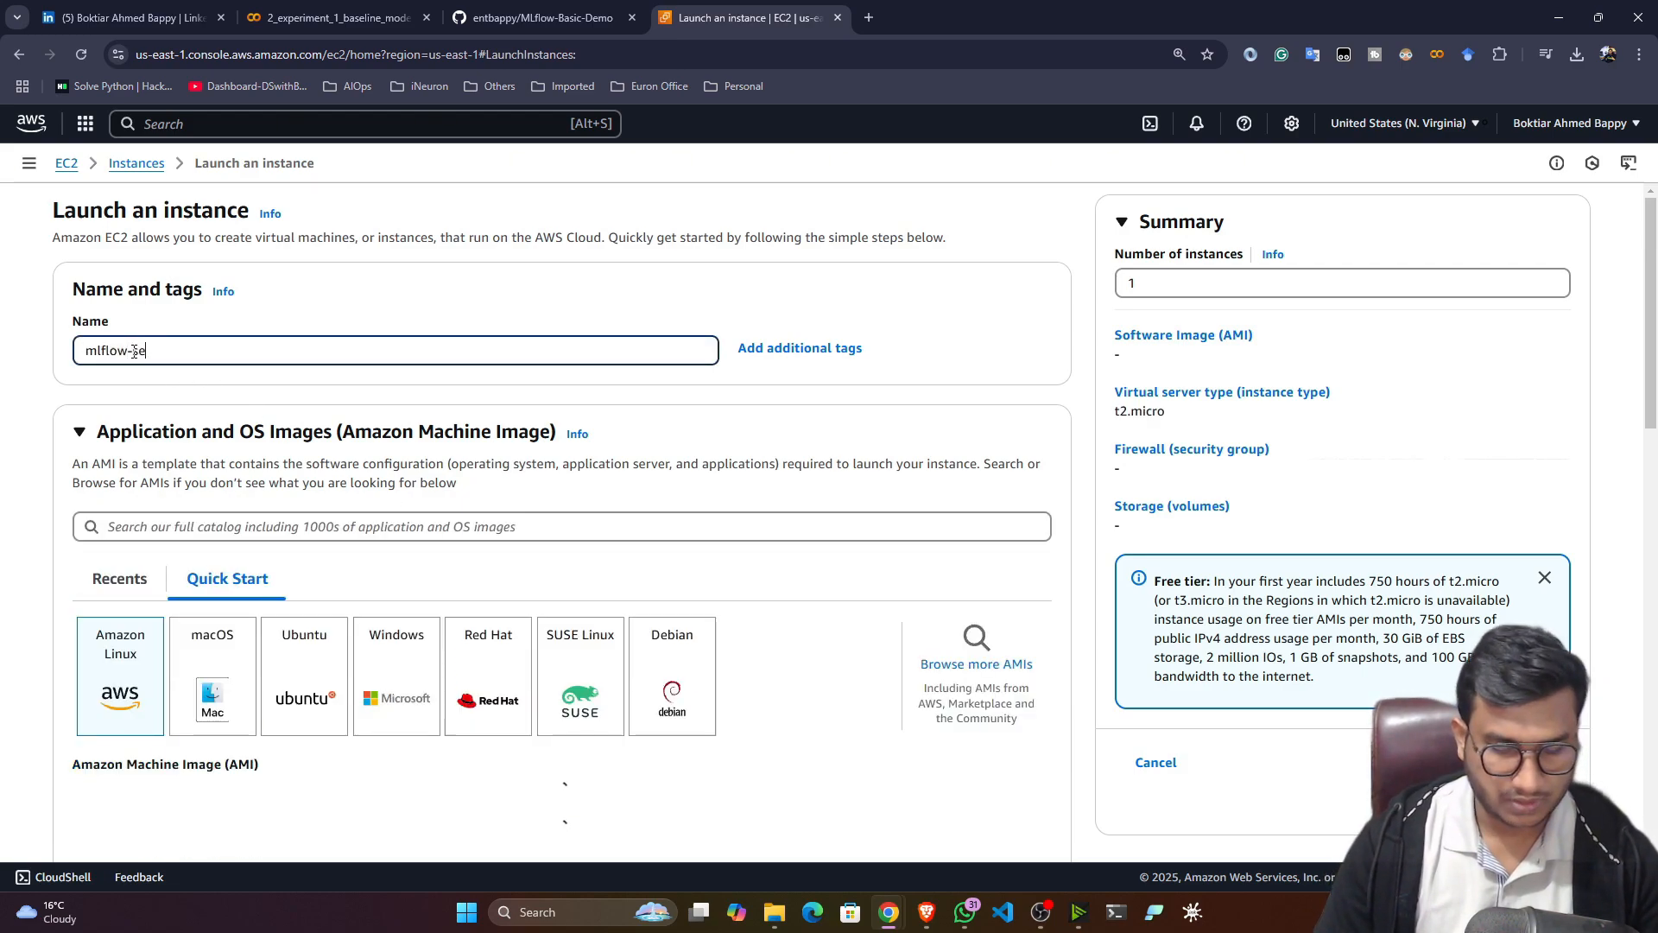
{"action": "type", "text": "mac"}
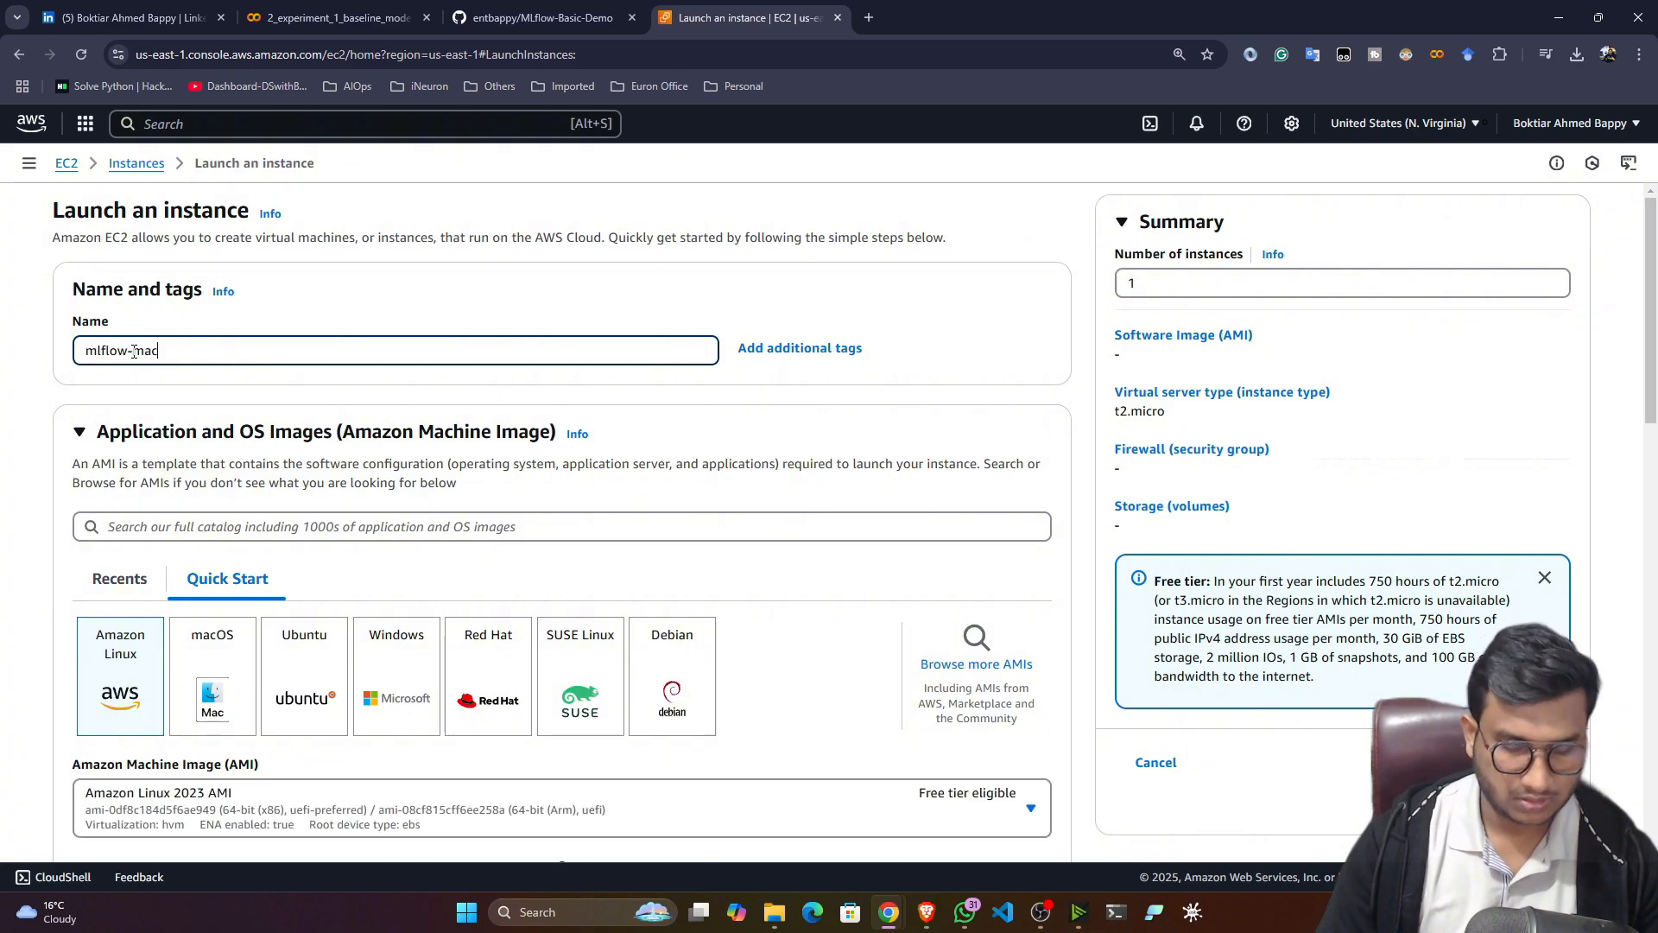
{"action": "type", "text": "hing"}
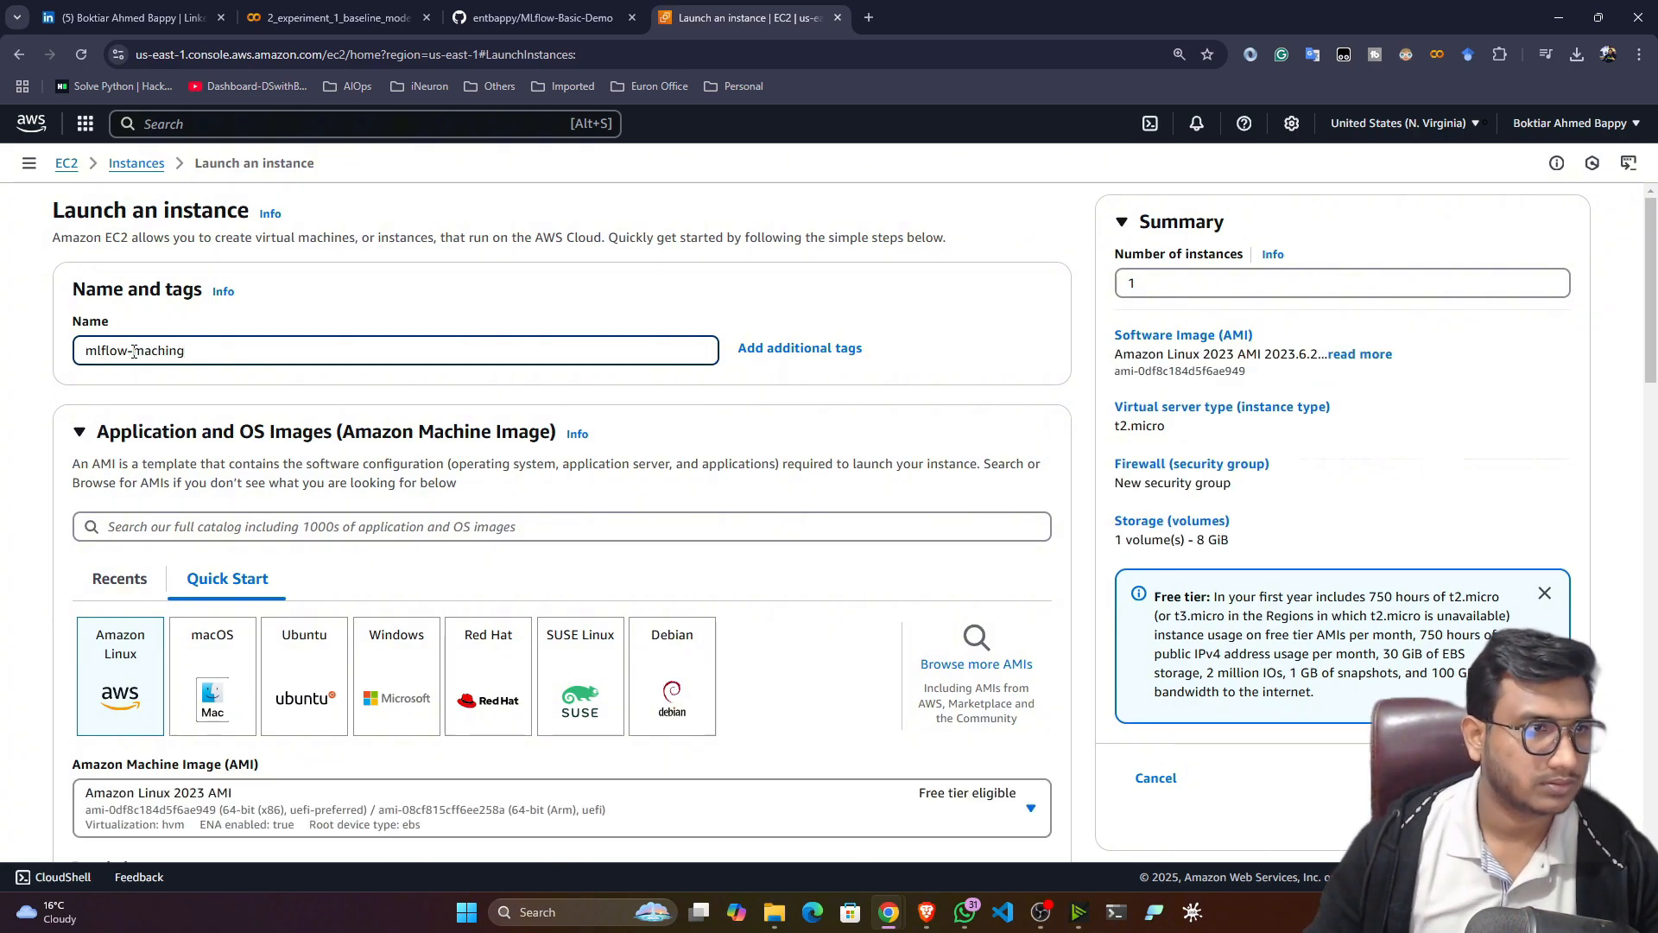
{"action": "key", "text": "BackSpace"}
{"action": "type", "text": "e"}
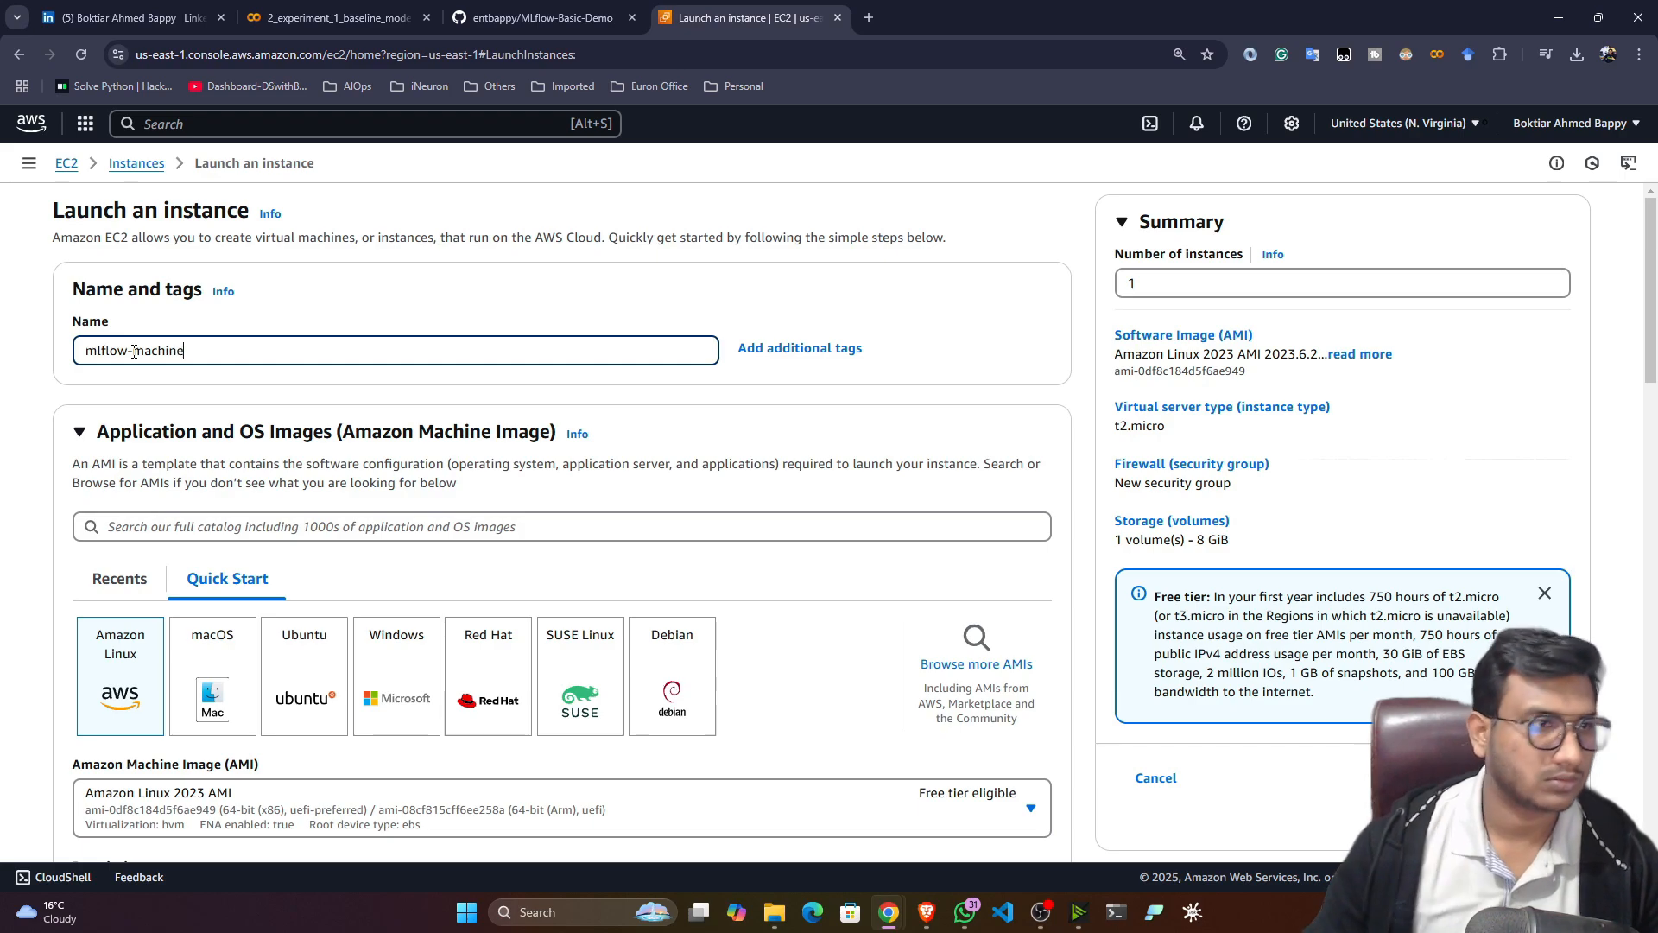
Choose Ubuntu as the instance's operating system image, using the Ubuntu Server 24.04 LTS (HVM) AMI
{"action": "scroll", "coordinate": [474, 429], "scroll_direction": "down", "scroll_amount": 2}
{"action": "left_click", "coordinate": [295, 480]}
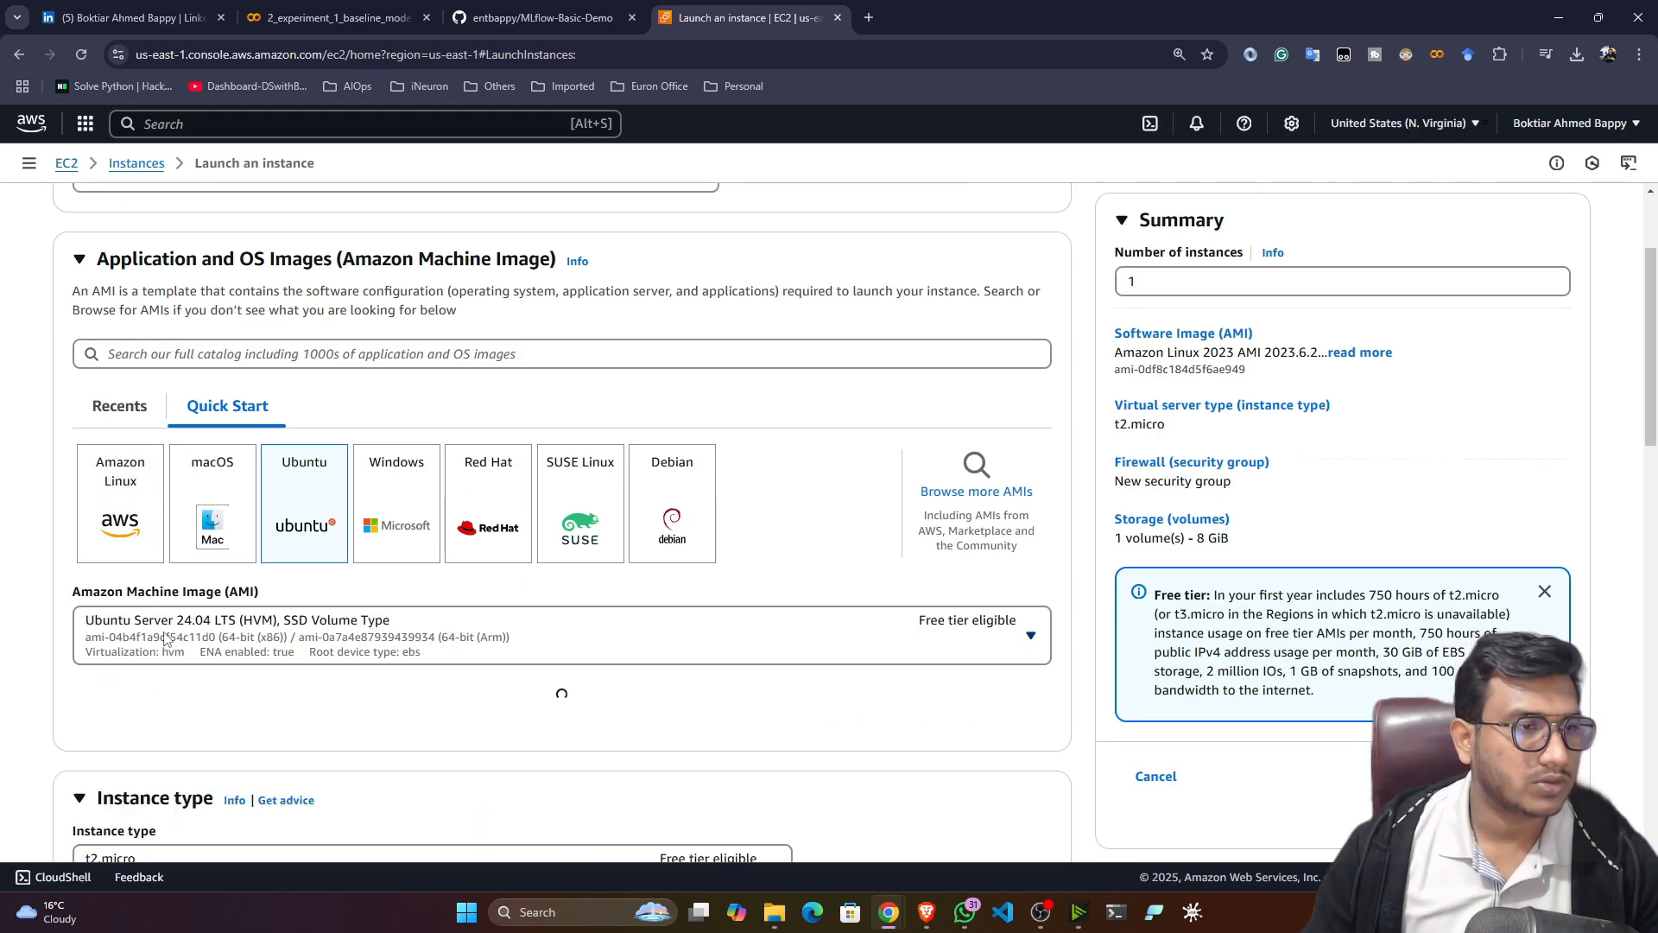
{"action": "scroll", "coordinate": [26, 618], "scroll_direction": "down", "scroll_amount": 3}
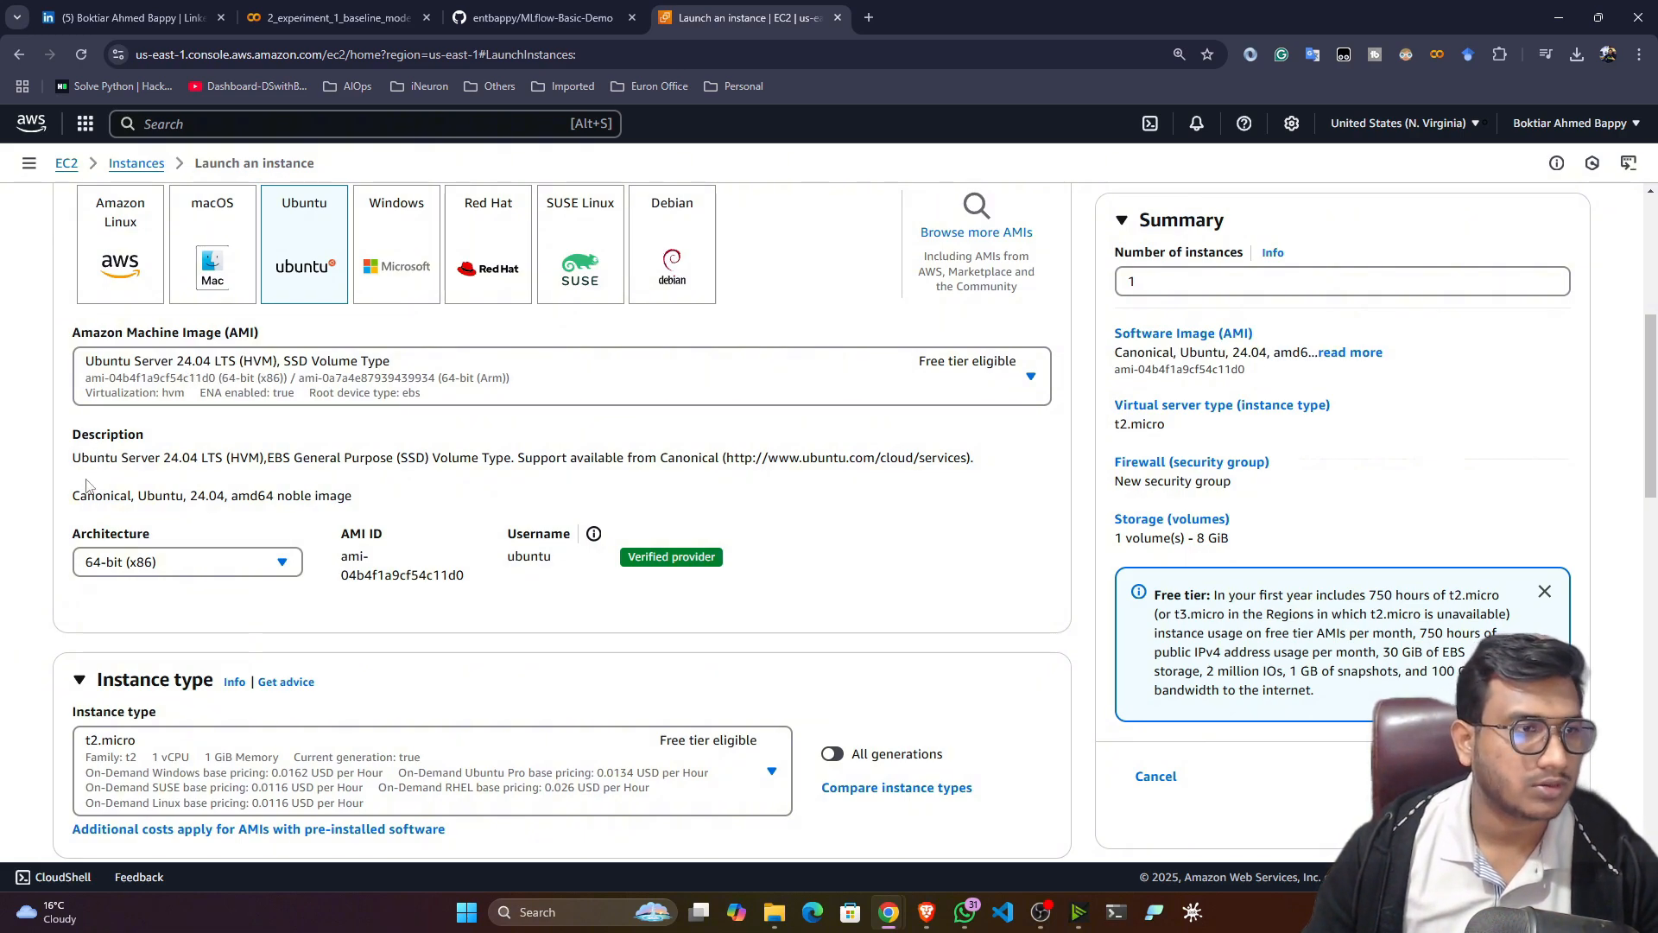
Set the instance type to t2.medium
{"action": "scroll", "coordinate": [37, 483], "scroll_direction": "down", "scroll_amount": 2}
{"action": "scroll", "coordinate": [34, 484], "scroll_direction": "down", "scroll_amount": 1}
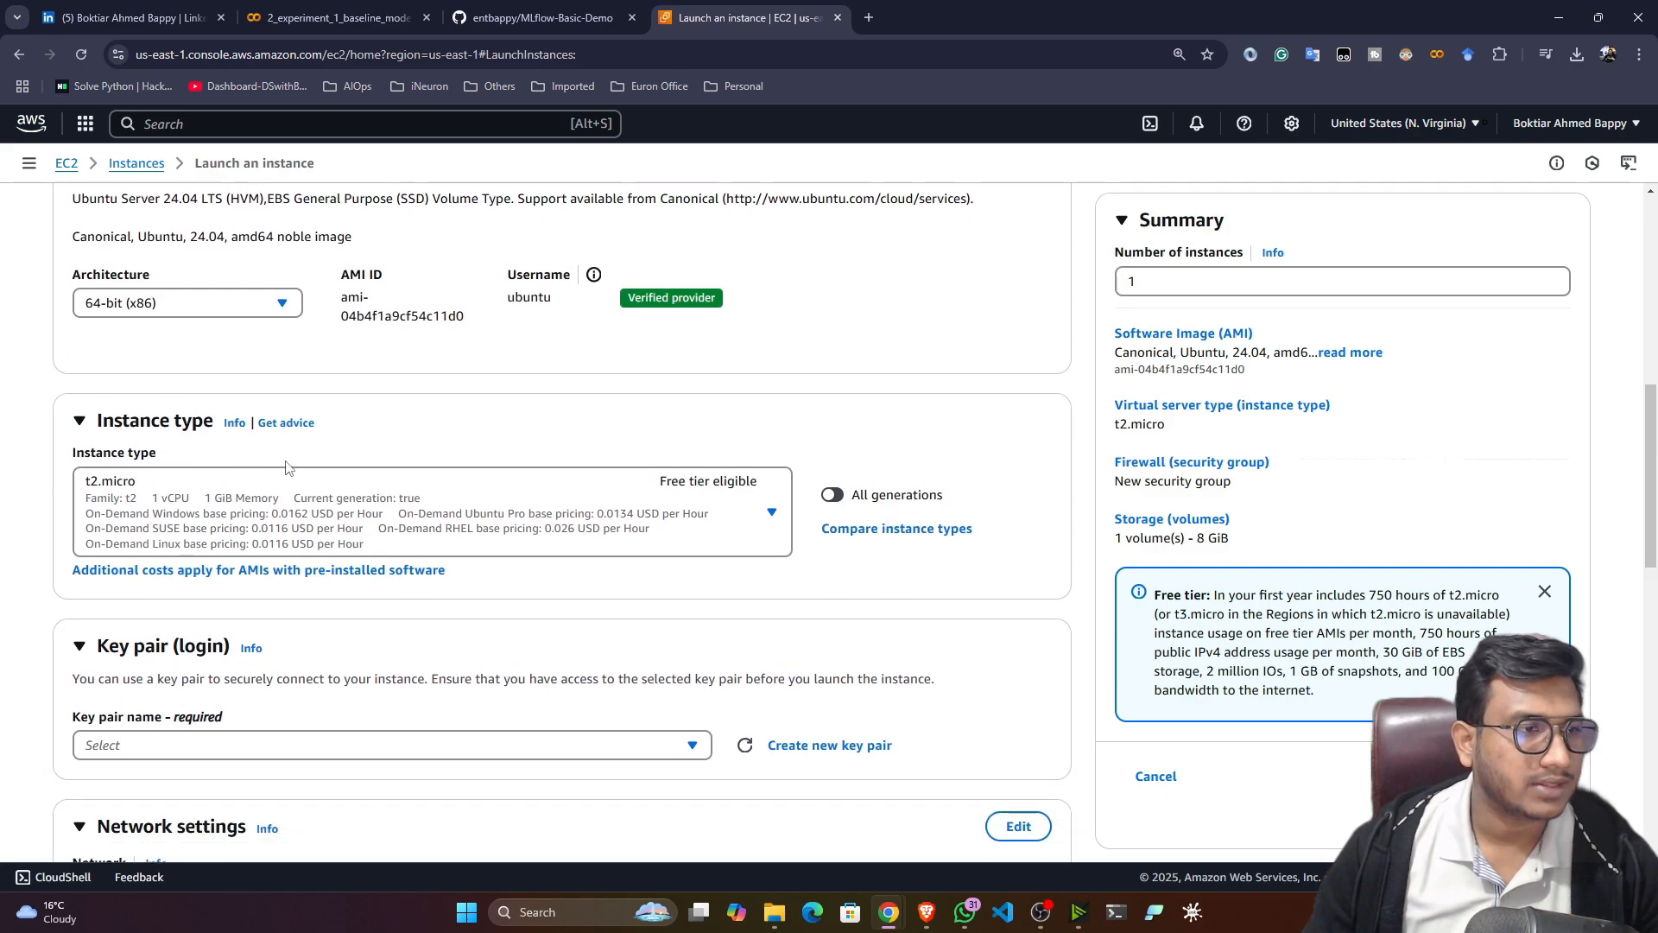
{"action": "left_click", "coordinate": [748, 509]}
{"action": "scroll", "coordinate": [19, 598], "scroll_direction": "down", "scroll_amount": 1}
{"action": "scroll", "coordinate": [19, 598], "scroll_direction": "down", "scroll_amount": 1}
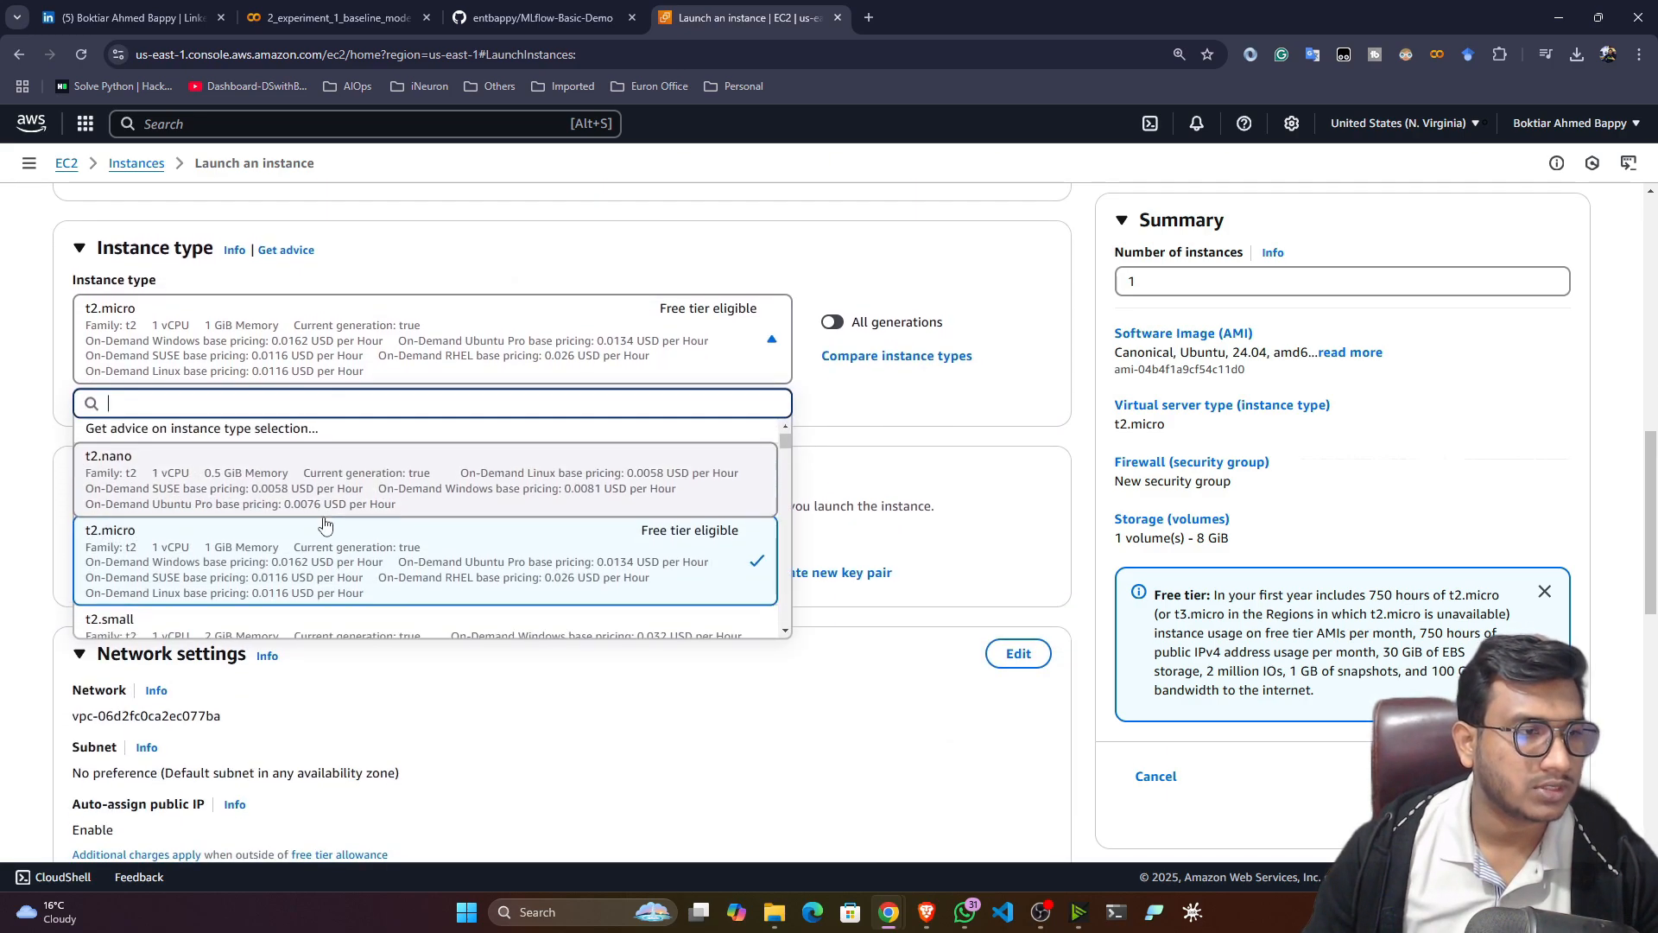
{"action": "scroll", "coordinate": [190, 467], "scroll_direction": "down", "scroll_amount": 3}
{"action": "left_click", "coordinate": [190, 467]}
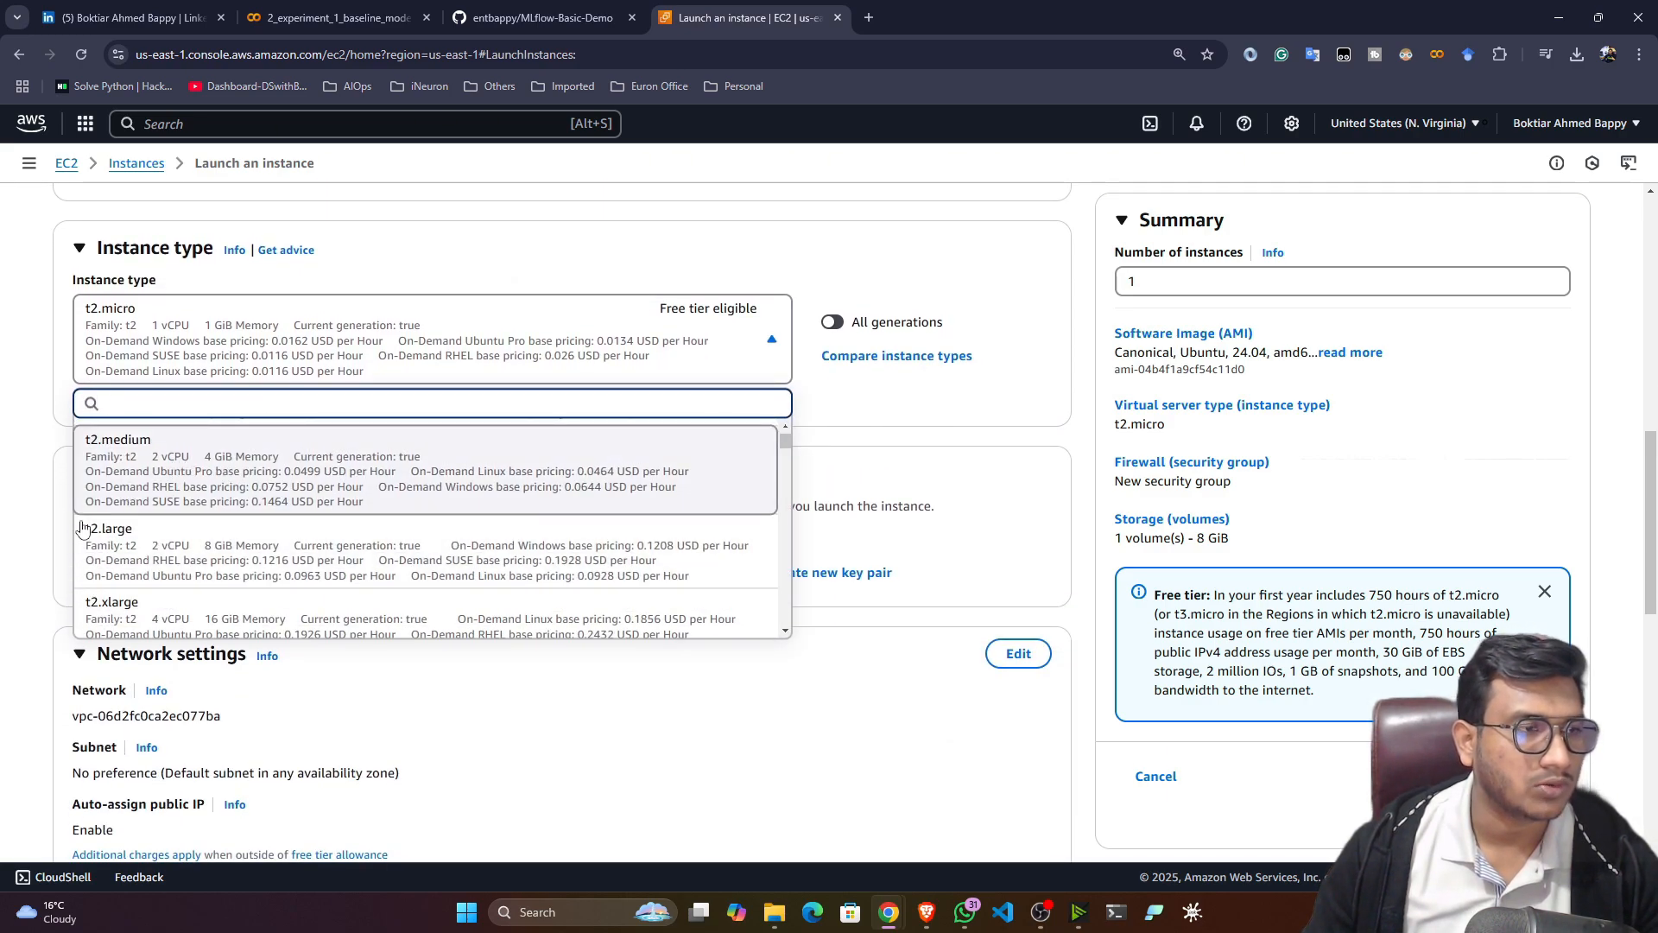
Create a new RSA key pair named mlflow in .pem format for logging in to the instance
{"action": "scroll", "coordinate": [34, 403], "scroll_direction": "down", "scroll_amount": 2}
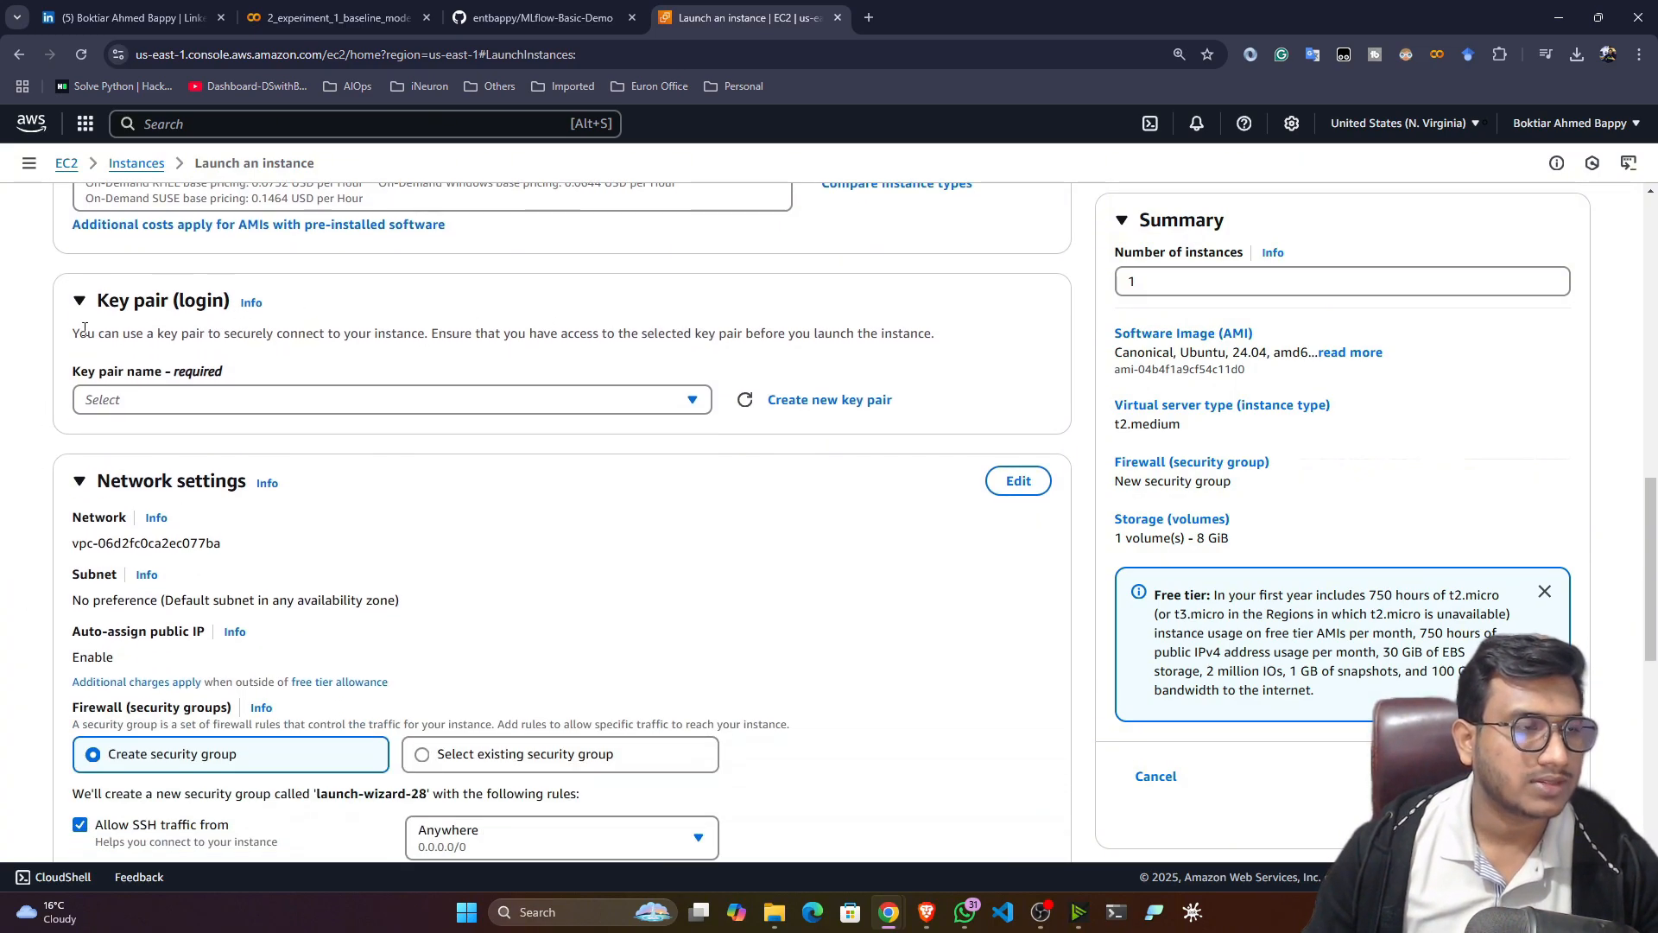
{"action": "left_click", "coordinate": [814, 400]}
{"action": "left_click", "coordinate": [611, 353]}
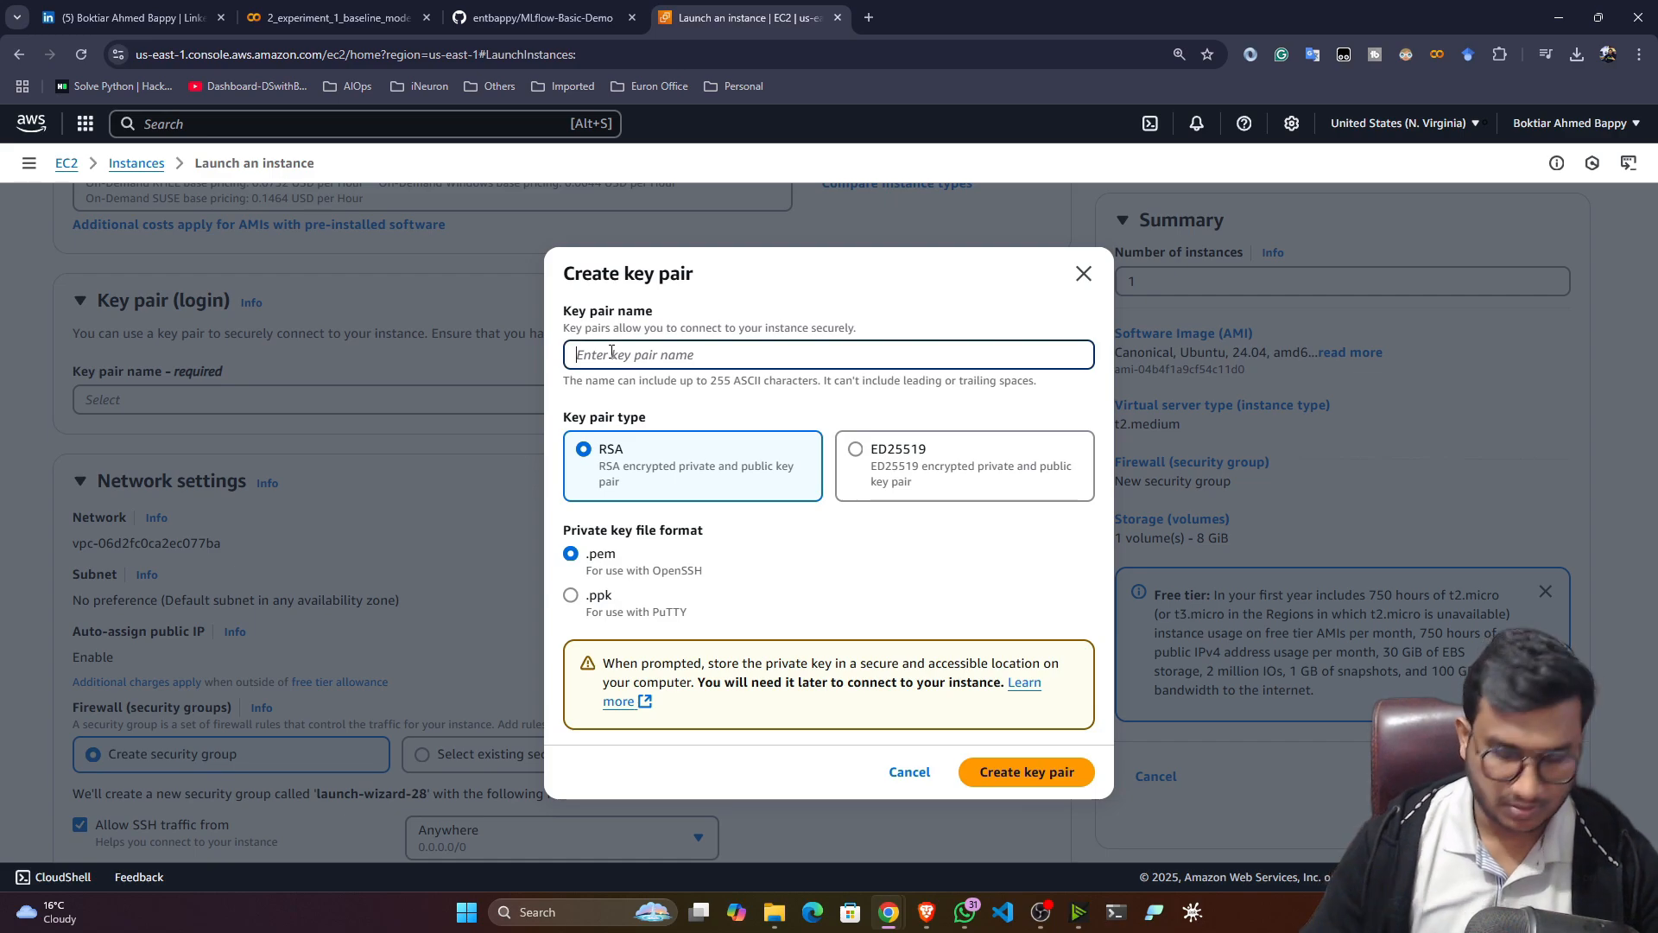
{"action": "type", "text": "mlflow"}
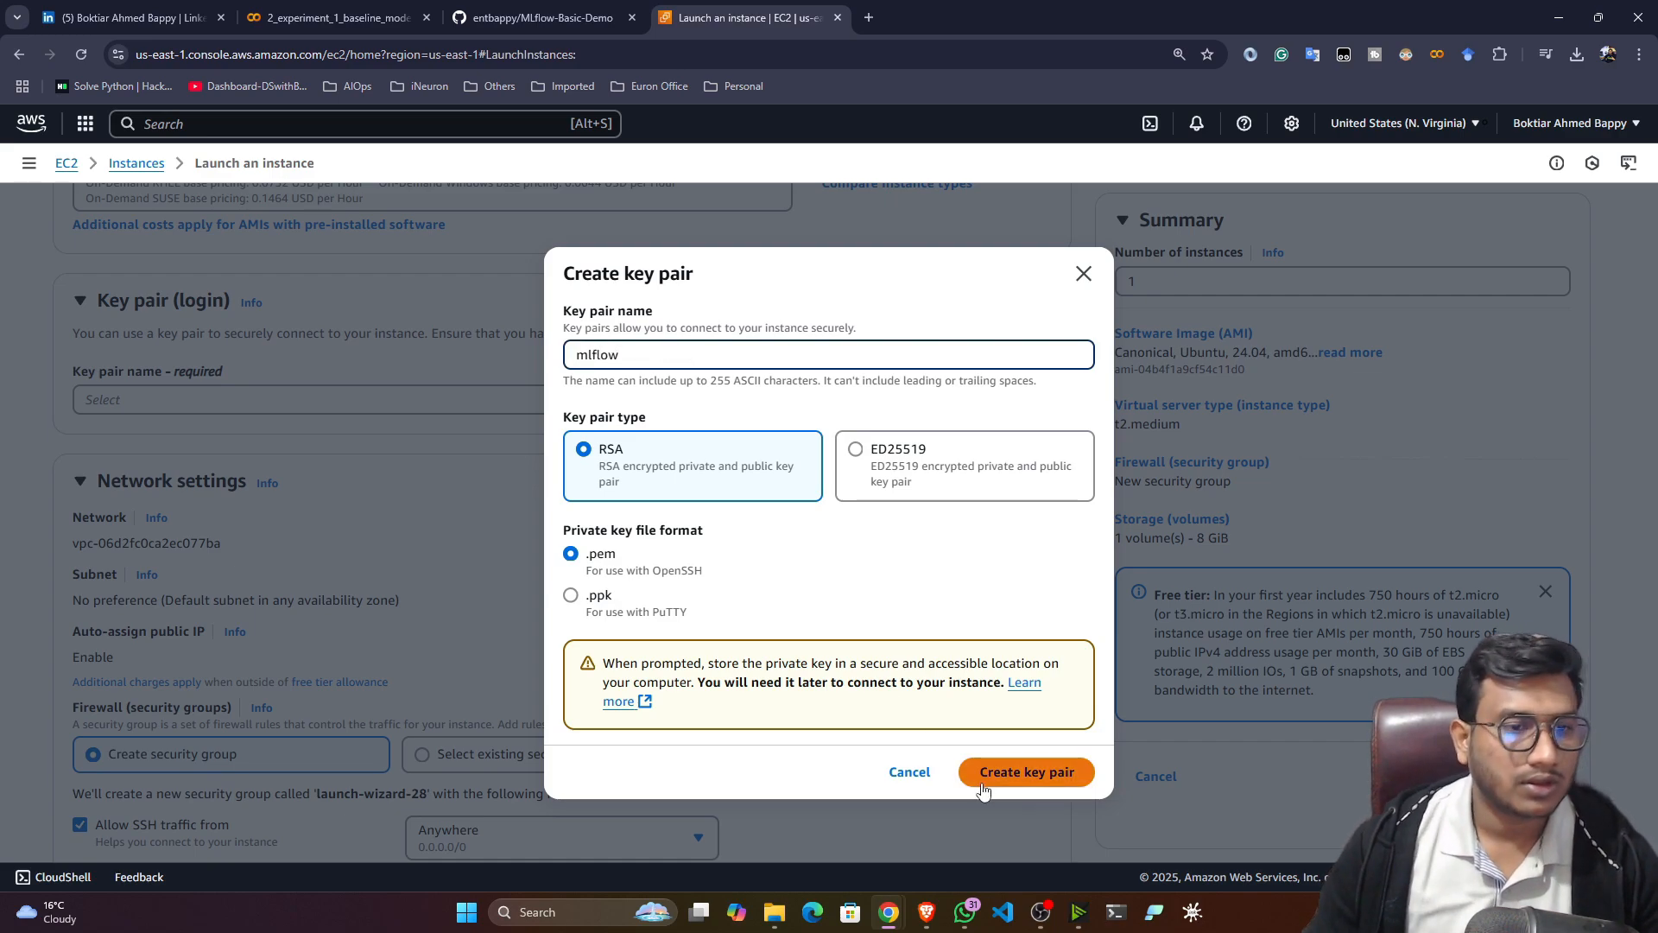
{"action": "left_click", "coordinate": [984, 782]}
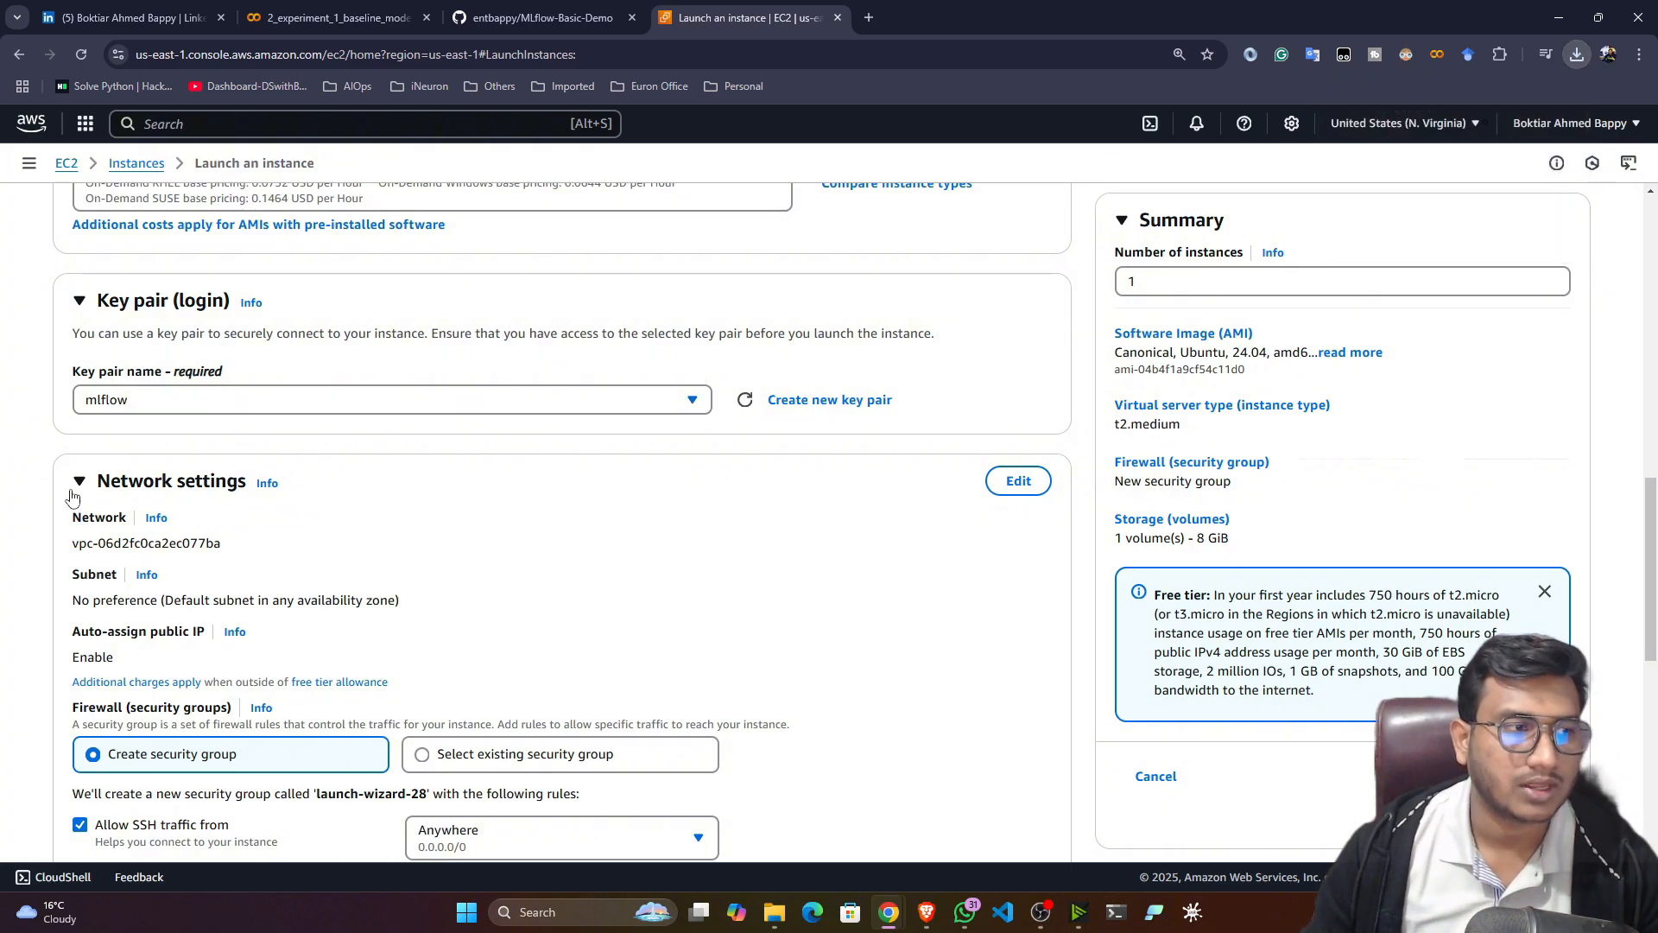
Allow HTTPS and HTTP traffic from the internet in the new security group
{"action": "scroll", "coordinate": [72, 497], "scroll_direction": "down", "scroll_amount": 3}
{"action": "scroll", "coordinate": [72, 496], "scroll_direction": "up", "scroll_amount": 3}
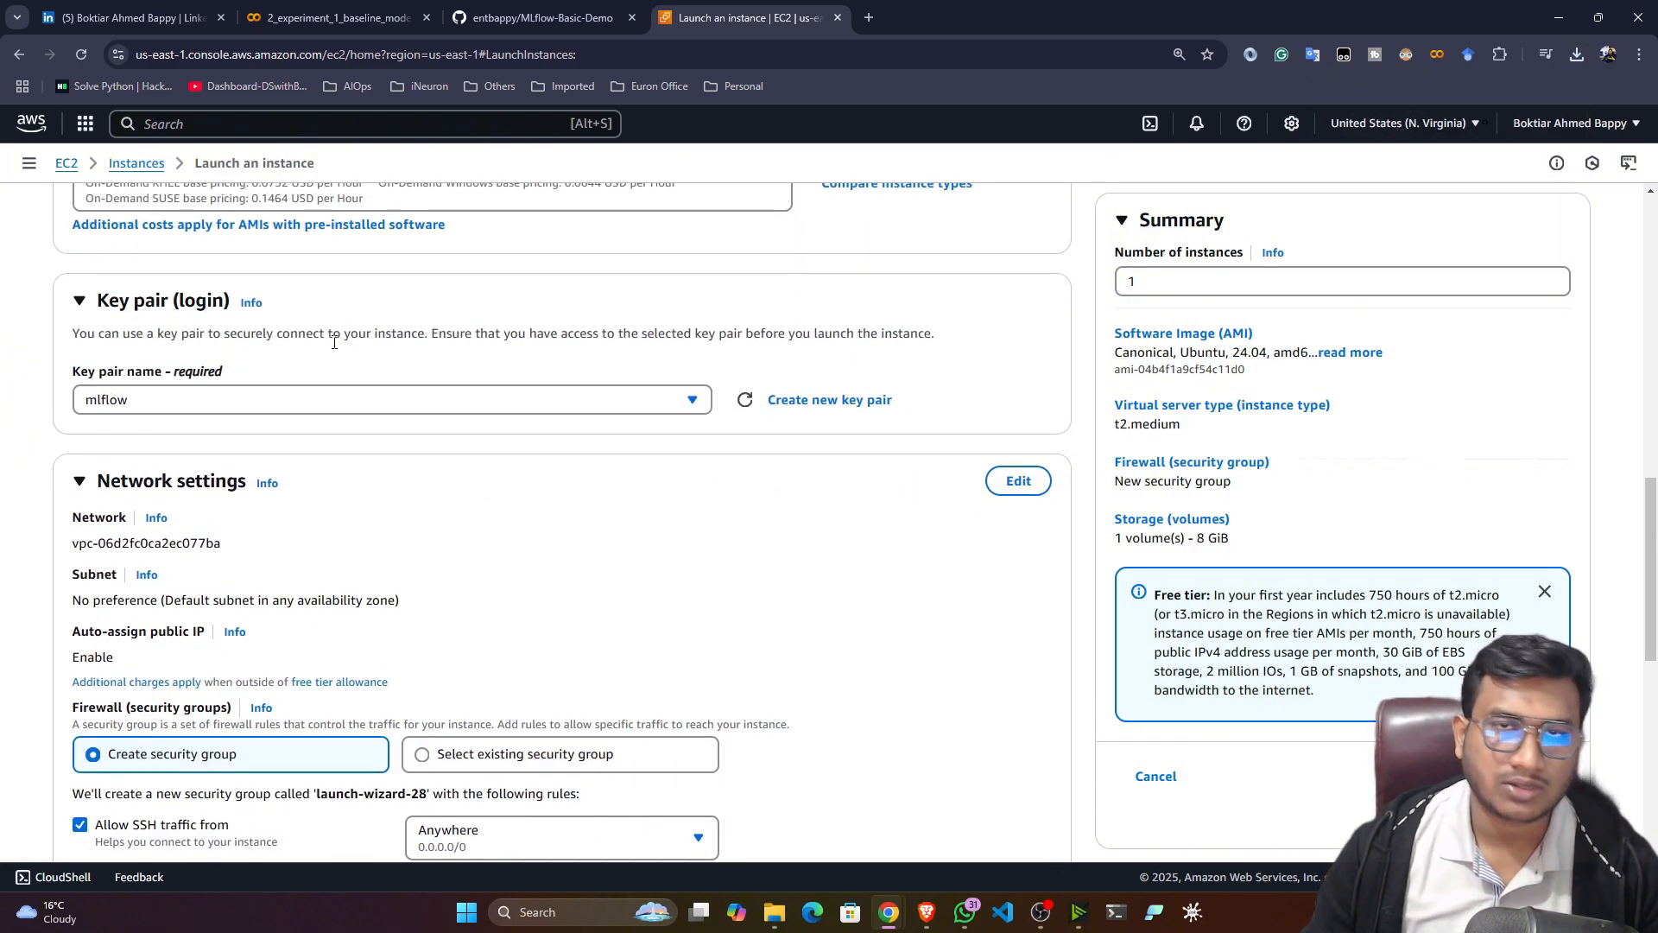
{"action": "scroll", "coordinate": [25, 553], "scroll_direction": "down", "scroll_amount": 4}
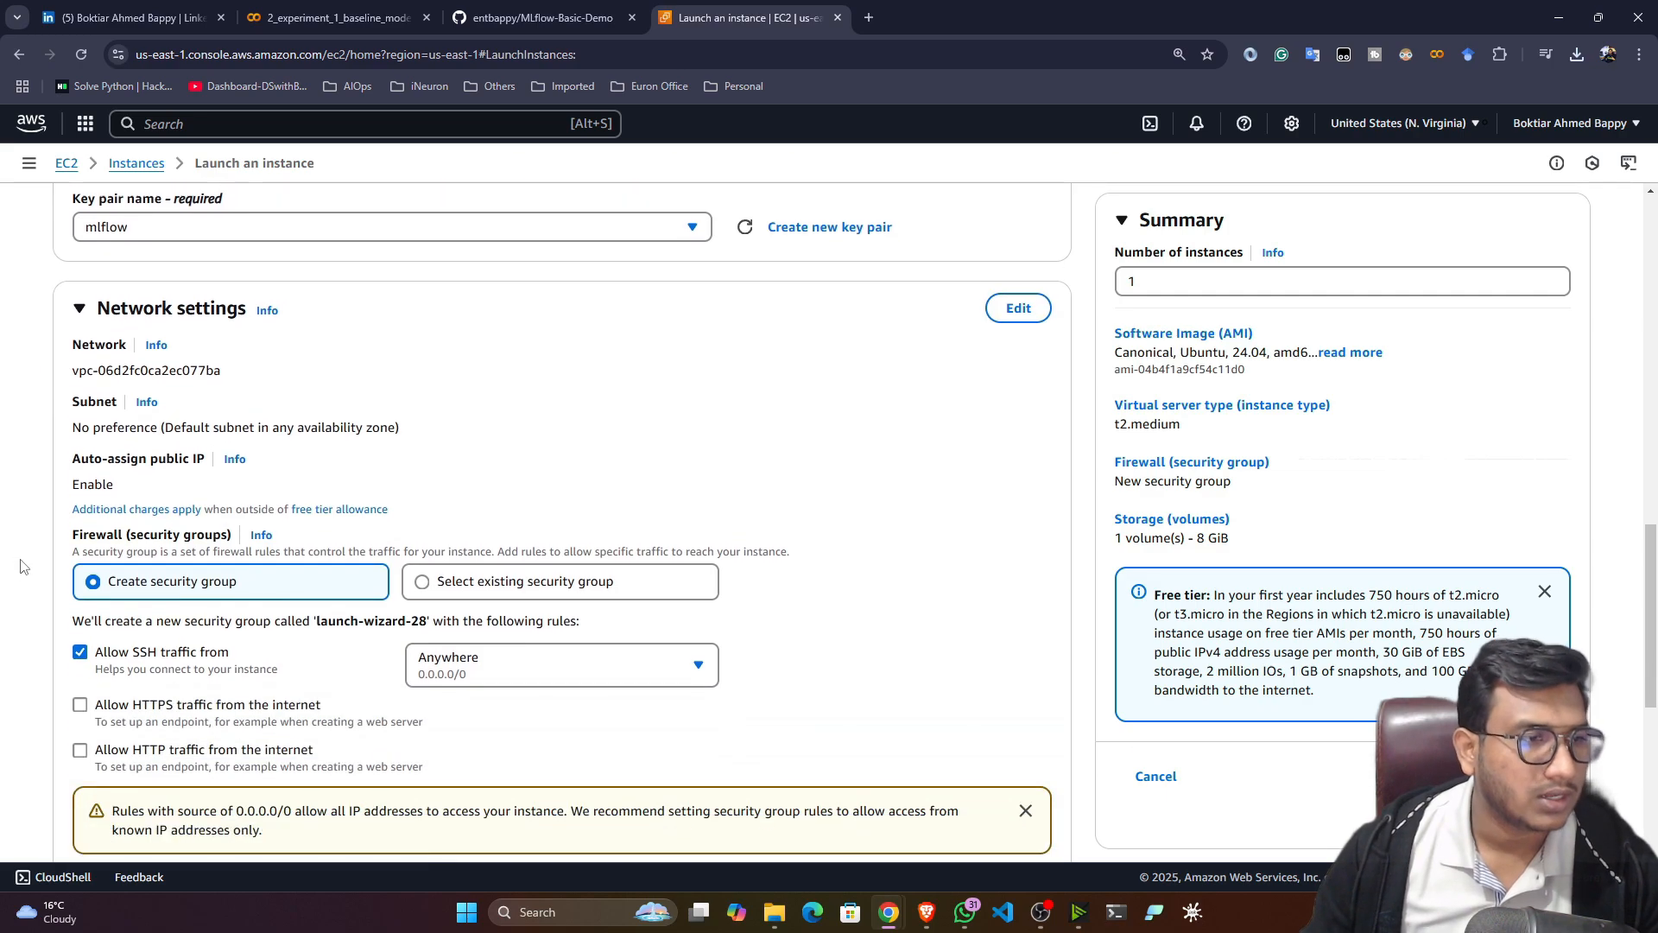
{"action": "left_click", "coordinate": [80, 533]}
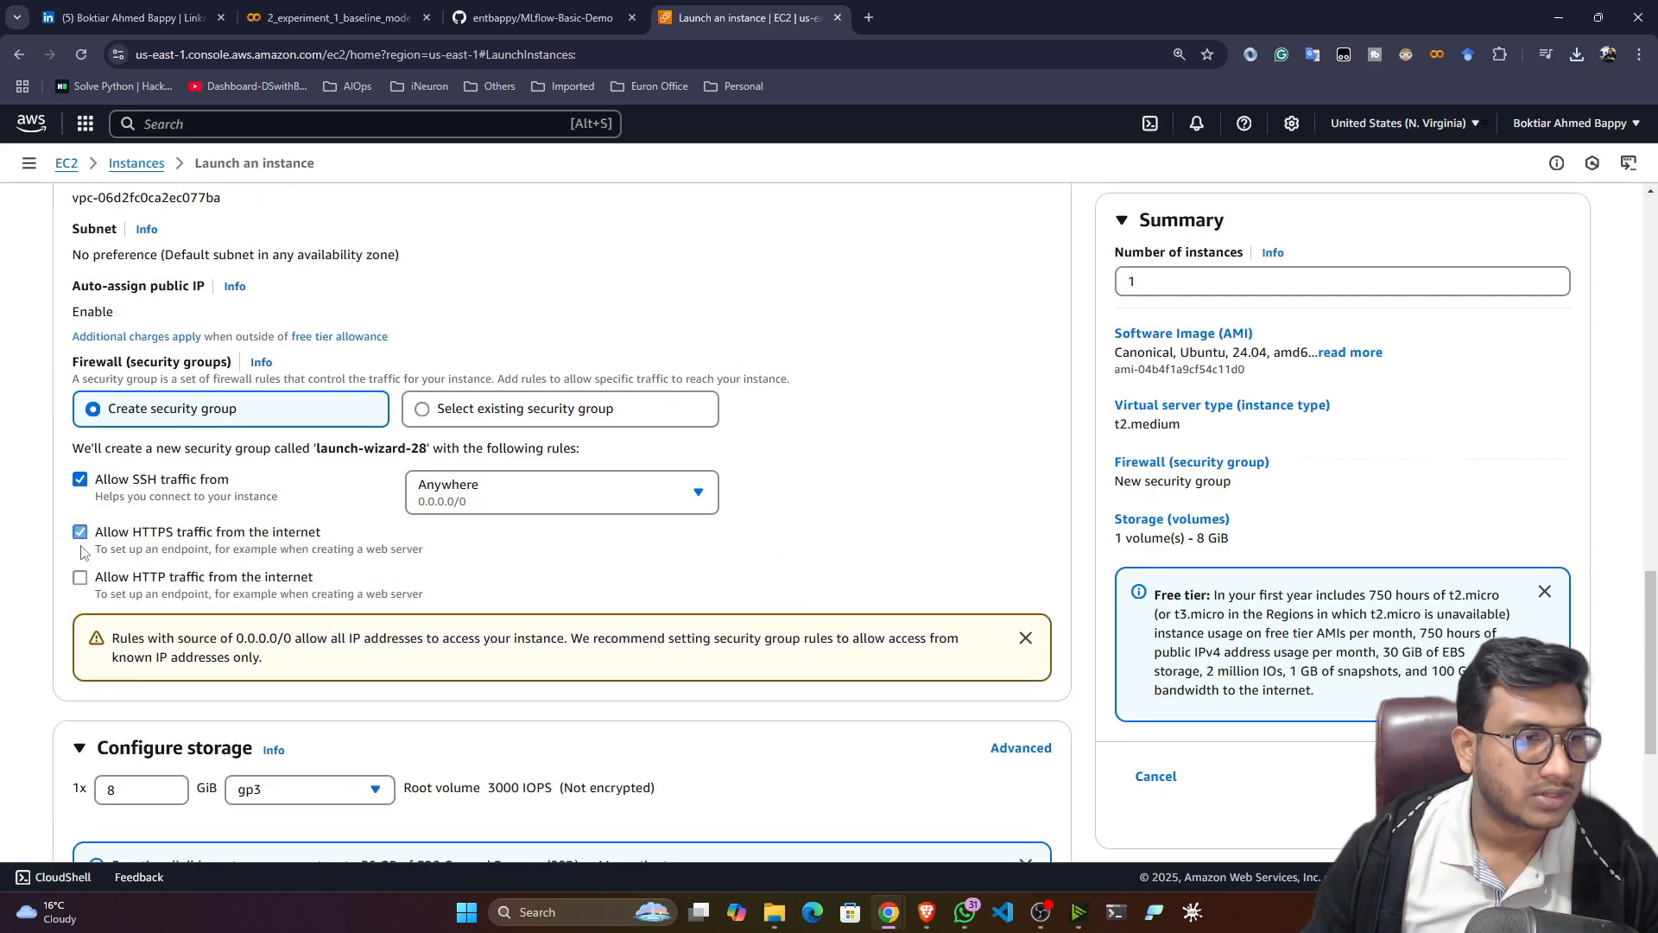
{"action": "left_click", "coordinate": [79, 577]}
{"action": "scroll", "coordinate": [32, 652], "scroll_direction": "down", "scroll_amount": 1}
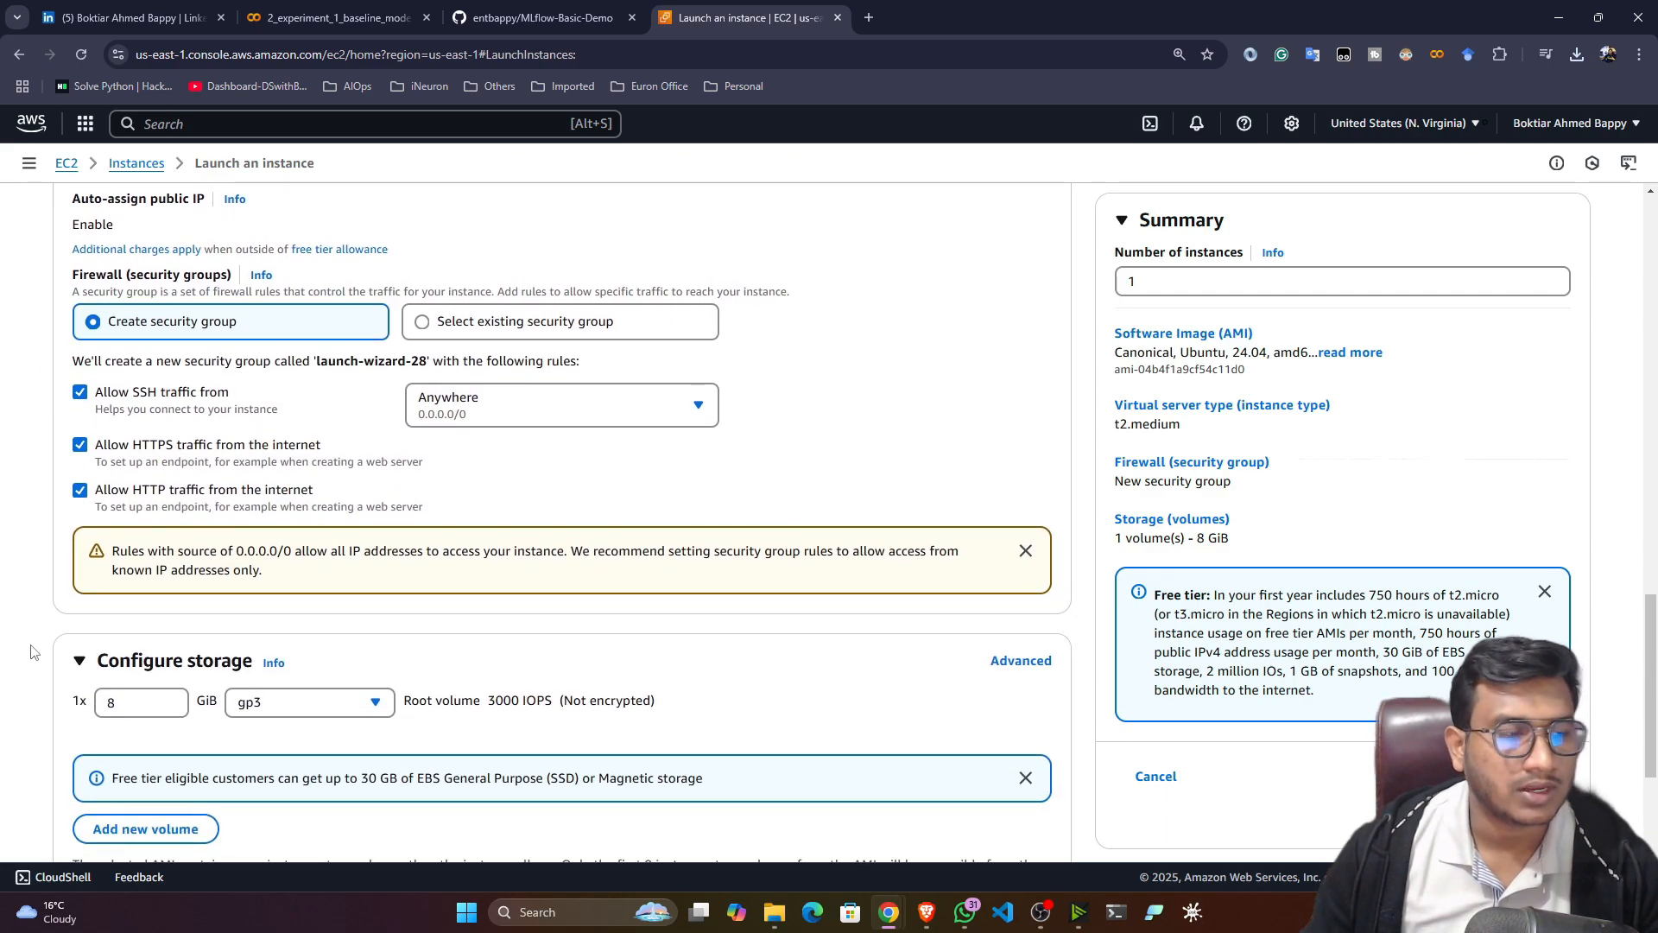
Set the gp3 root volume size to 30 GiB and launch the instance
{"action": "scroll", "coordinate": [32, 652], "scroll_direction": "down", "scroll_amount": 3}
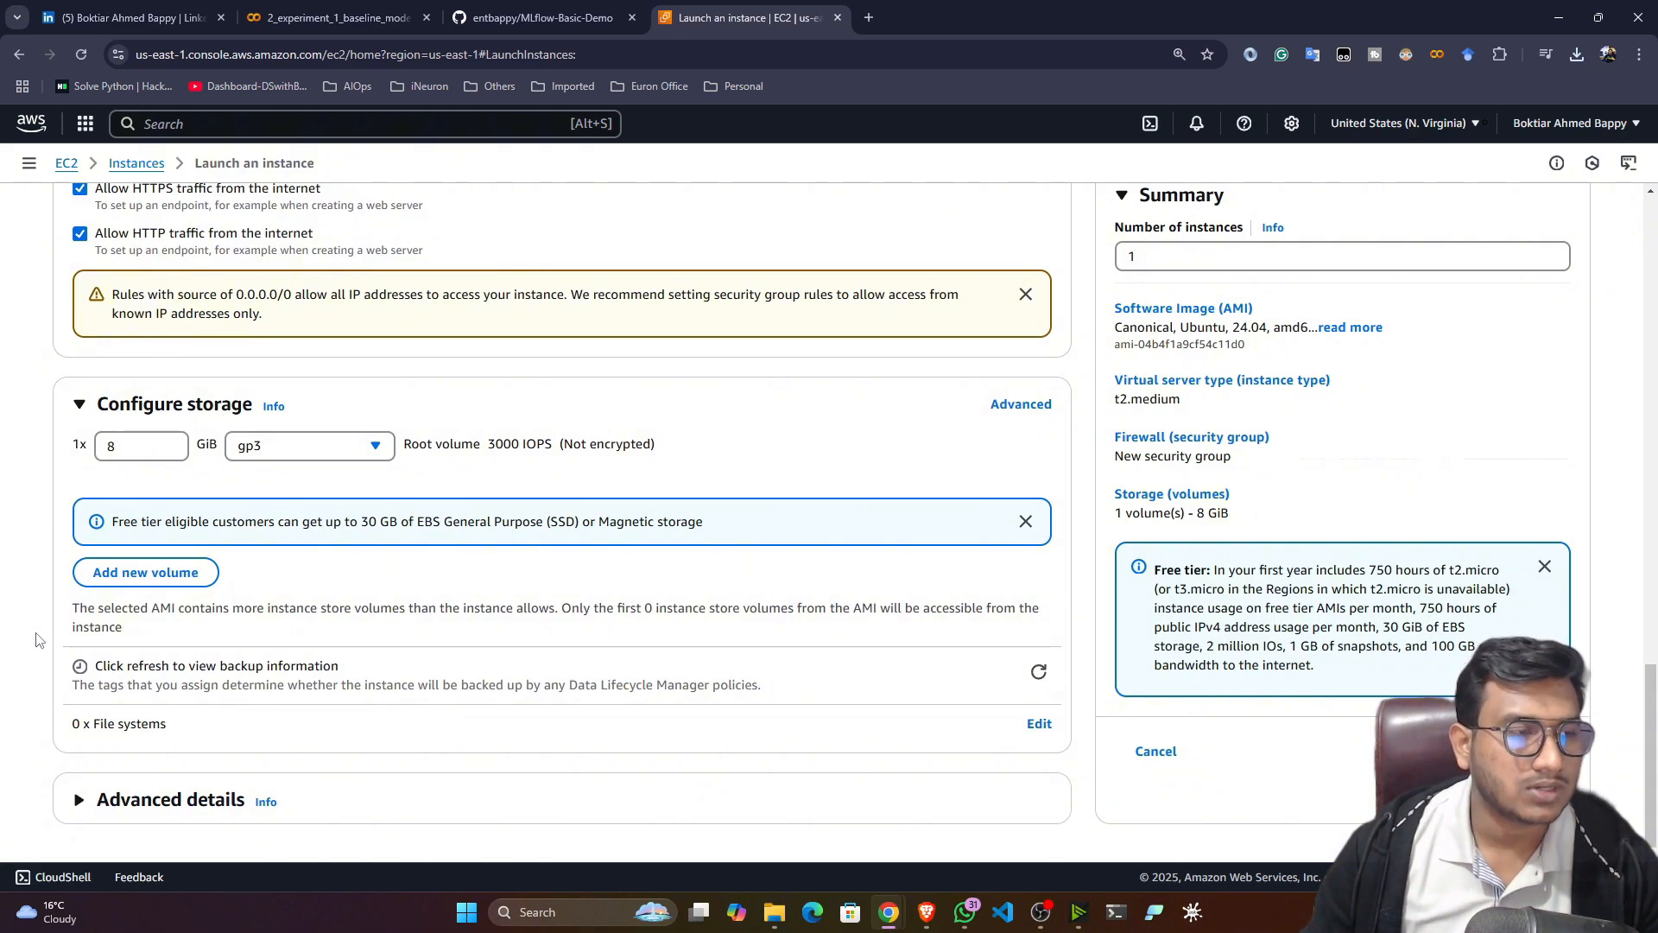
{"action": "double_click", "coordinate": [129, 446]}
{"action": "type", "text": "3"}
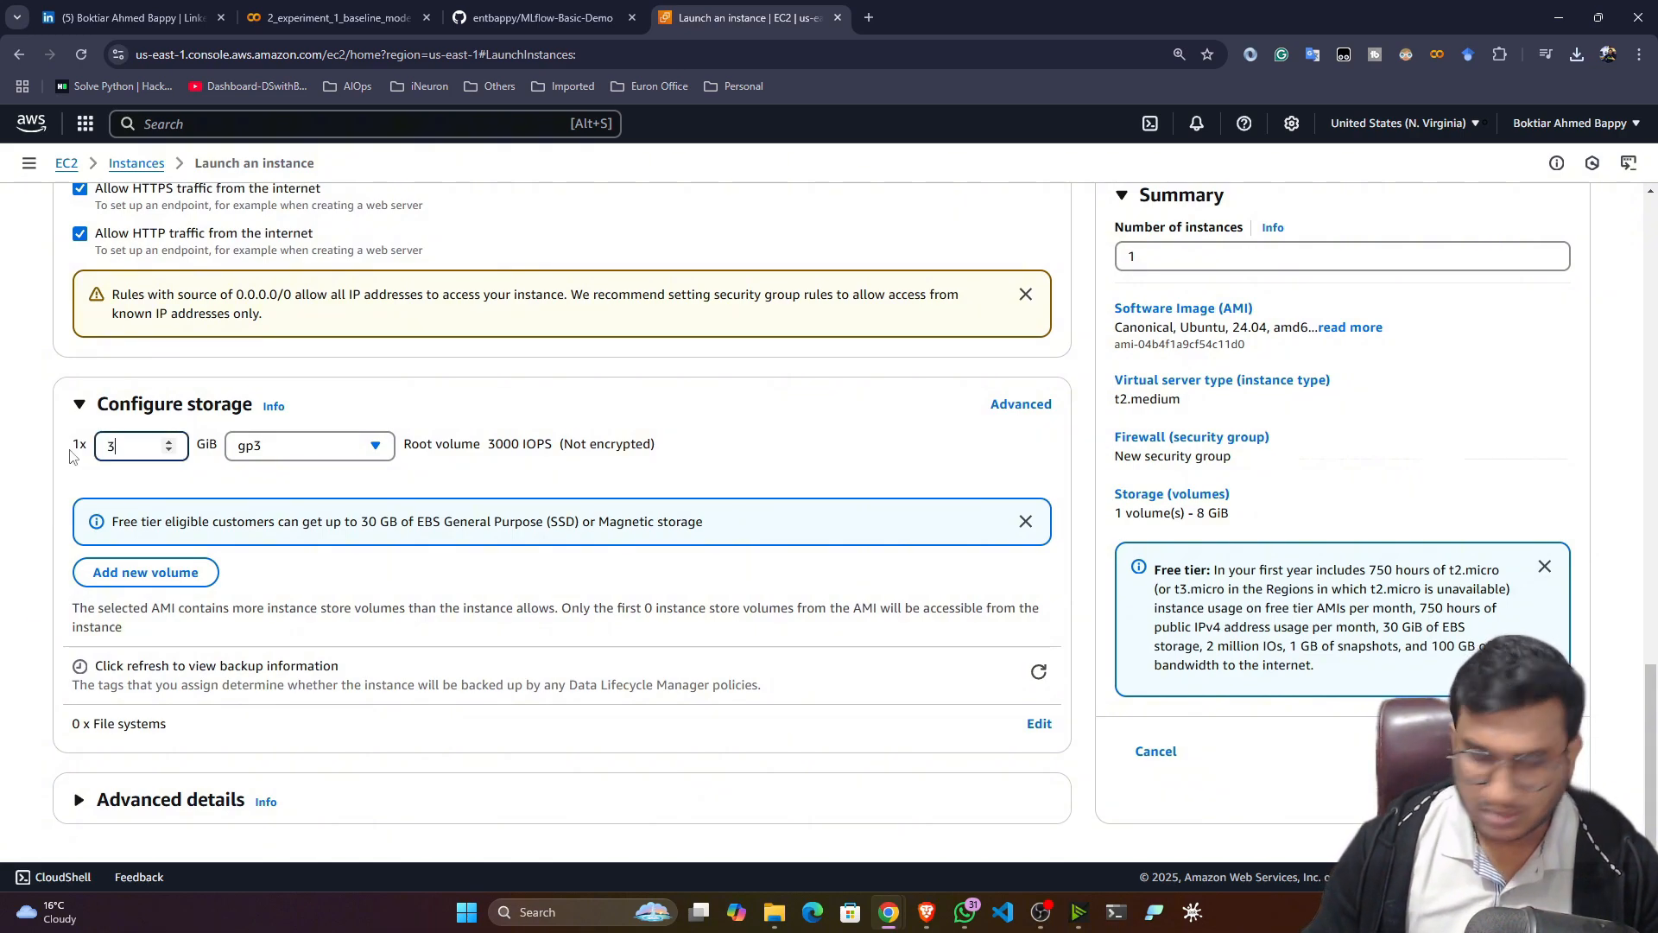
{"action": "type", "text": "0"}
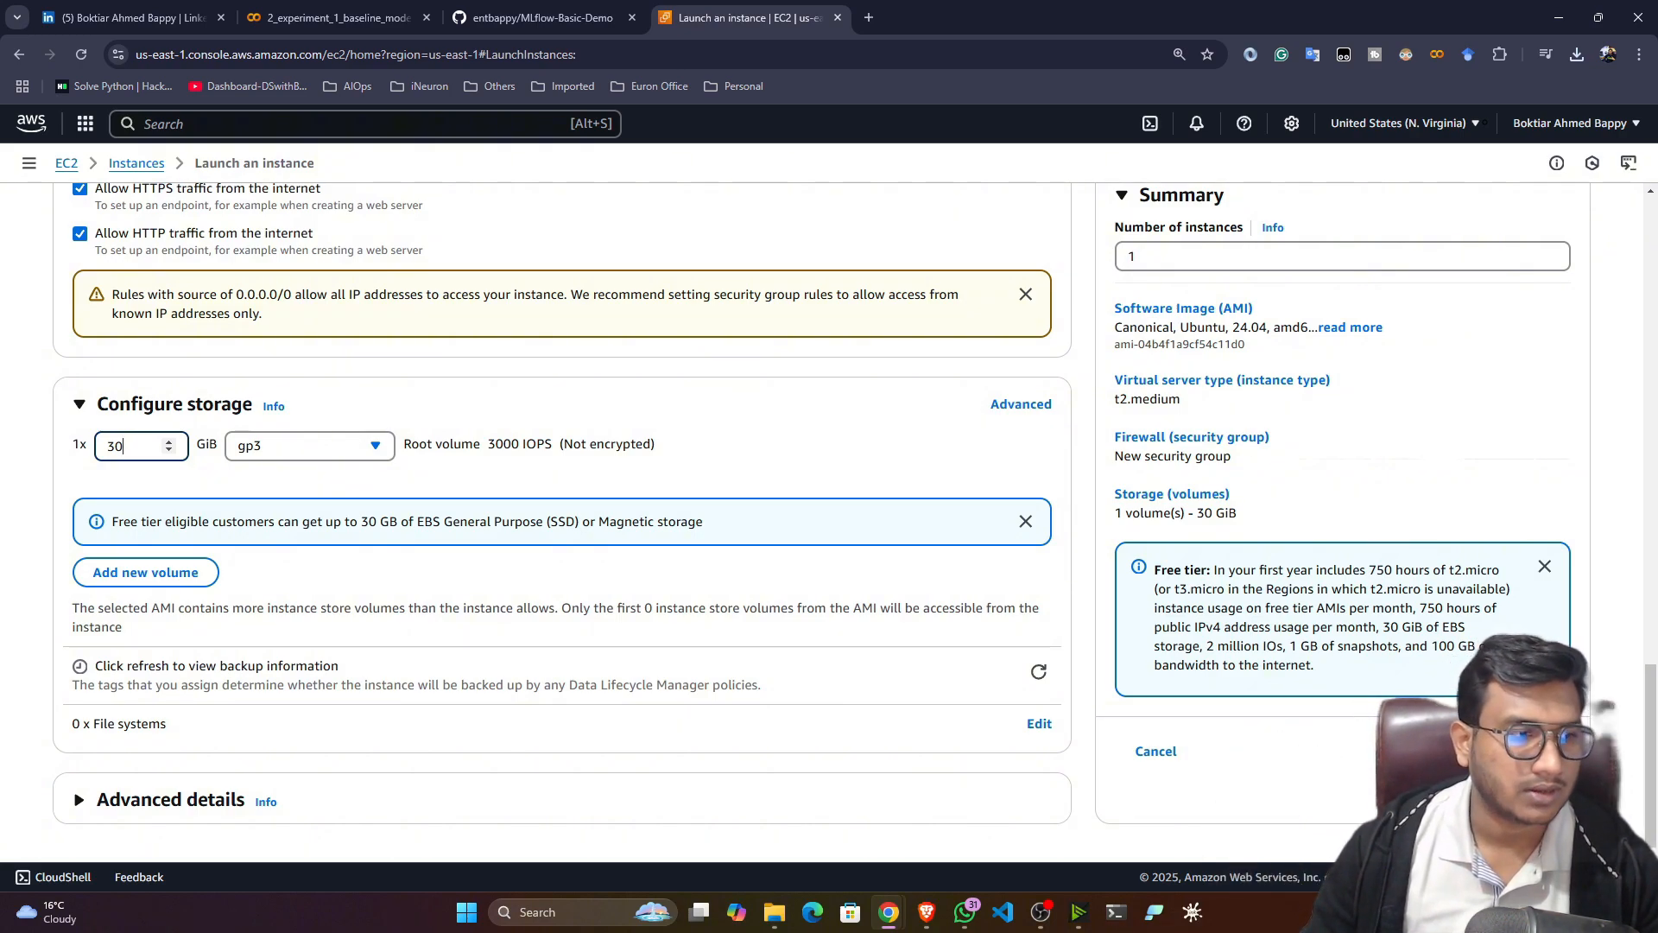
{"action": "left_click", "coordinate": [1476, 751]}
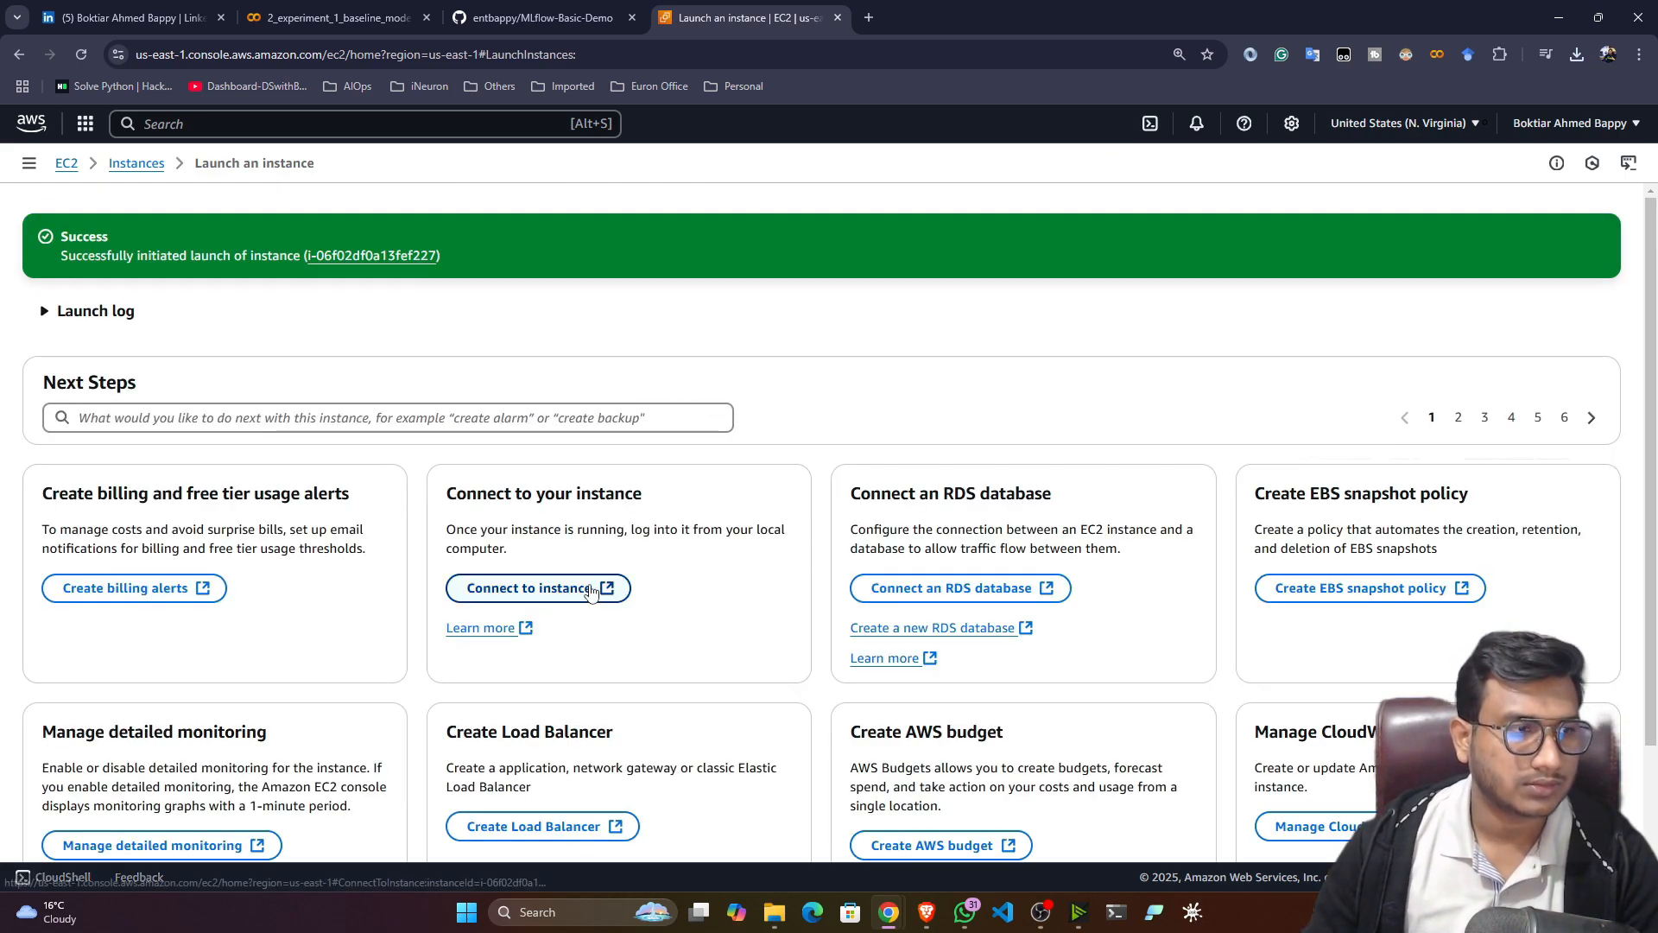
Open mlflow-machine from the instances list and connect to it through EC2 Instance Connect over its public IPv4 address
{"action": "scroll", "coordinate": [591, 590], "scroll_direction": "down", "scroll_amount": 2}
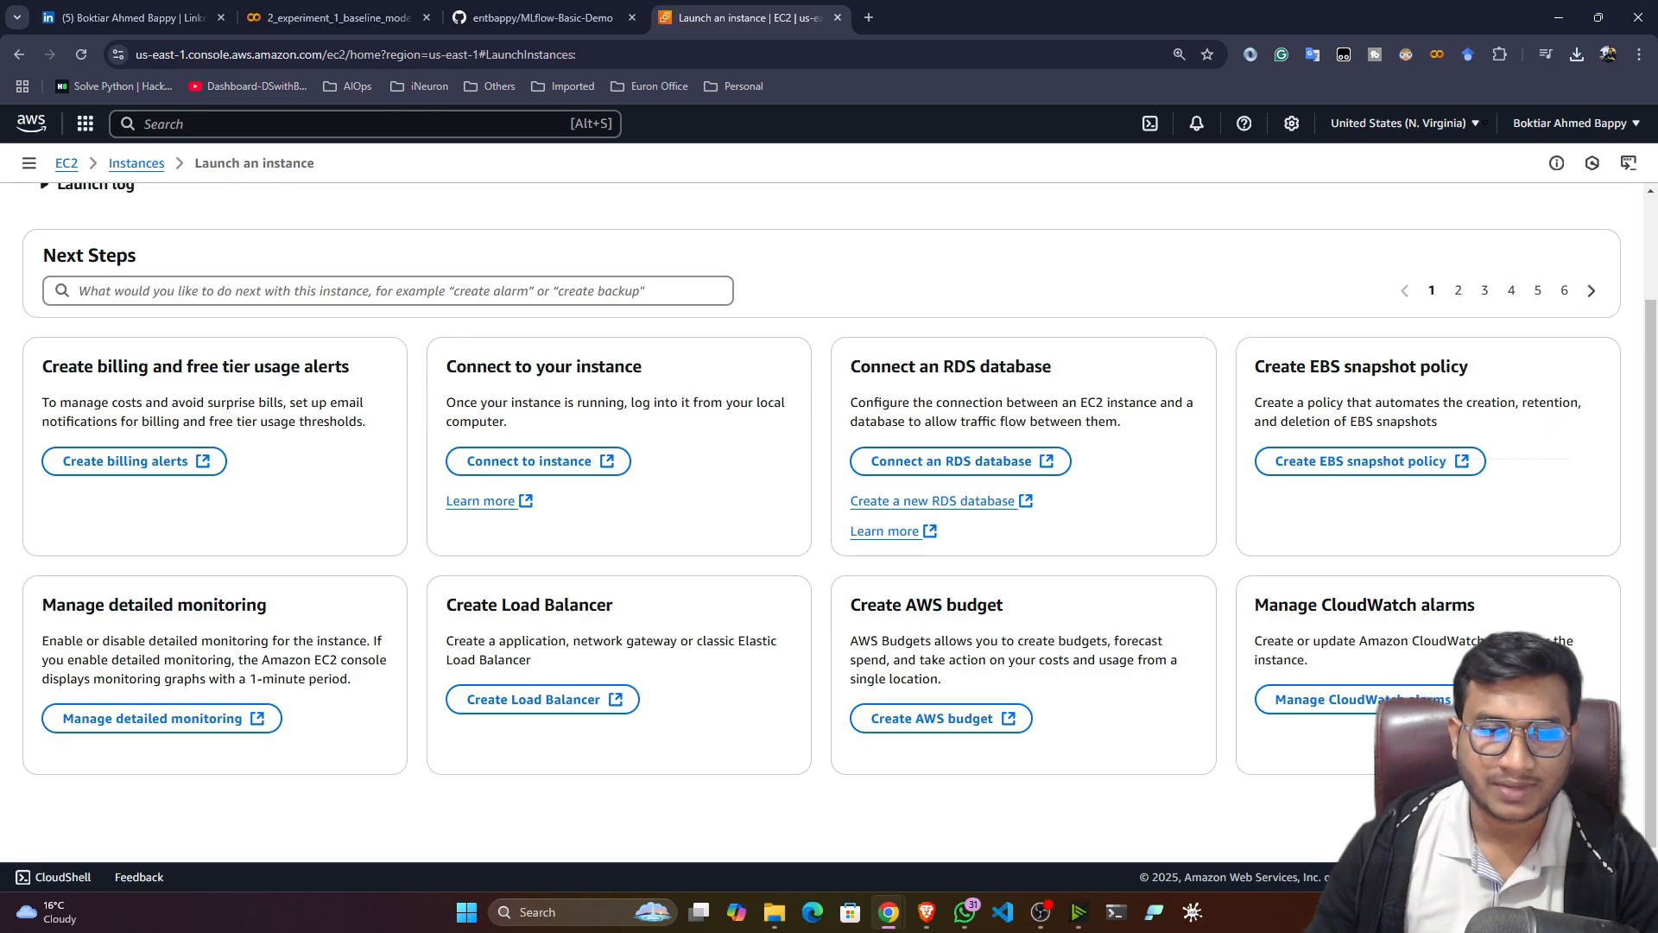
{"action": "left_click", "coordinate": [1547, 812]}
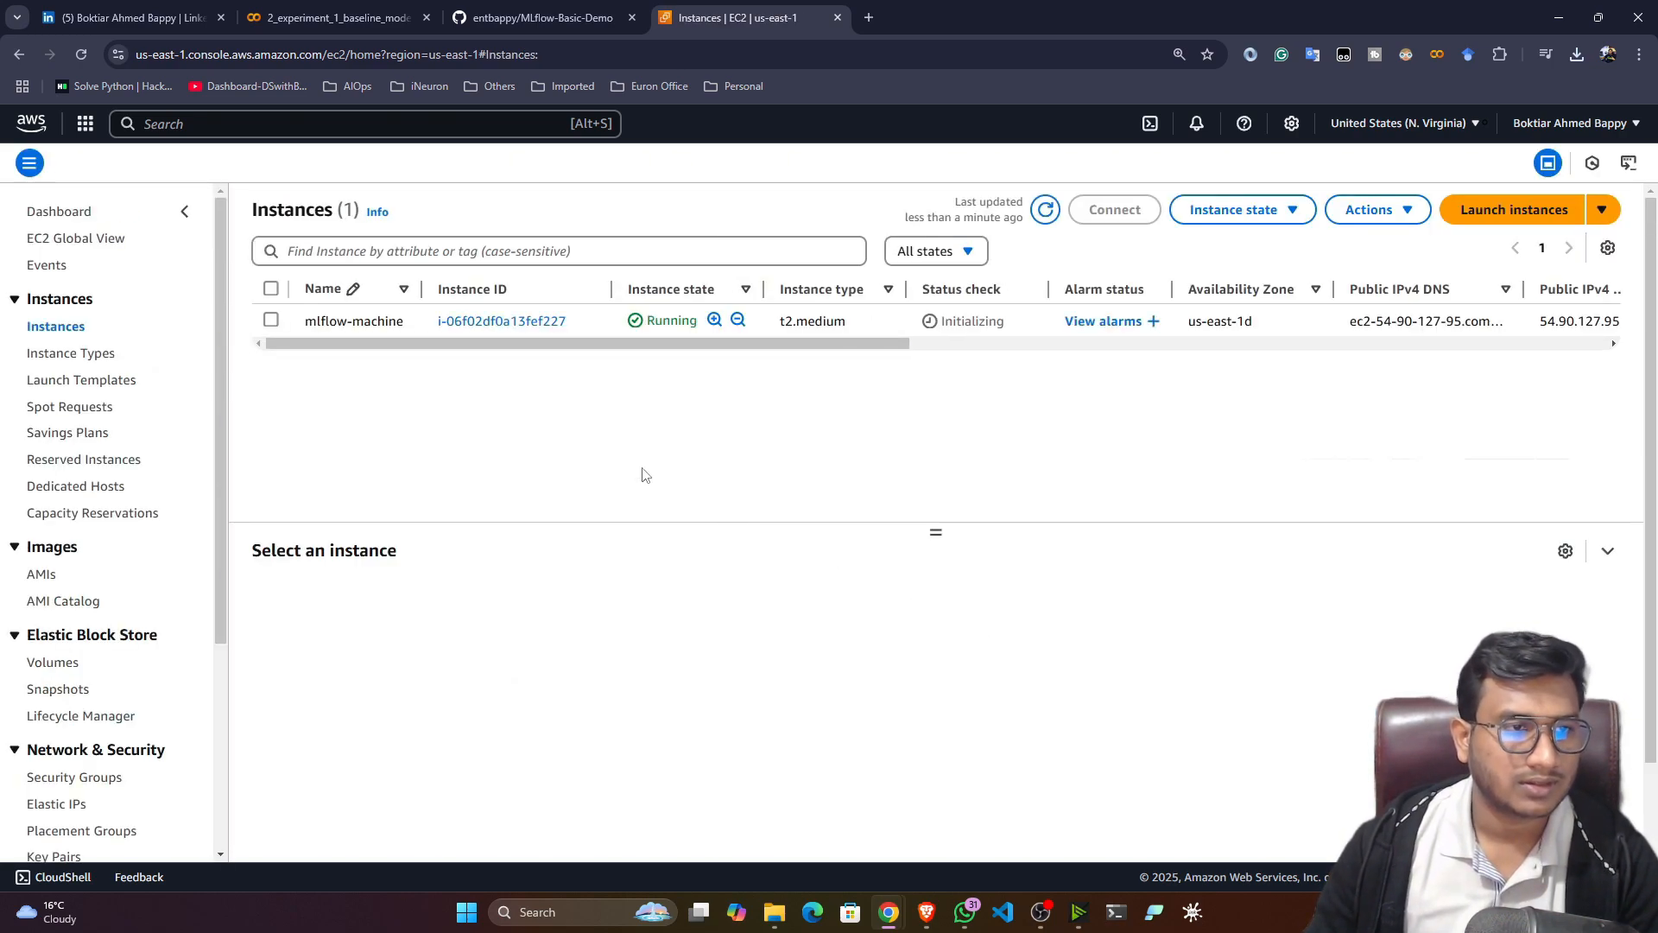
{"action": "left_click", "coordinate": [1045, 209]}
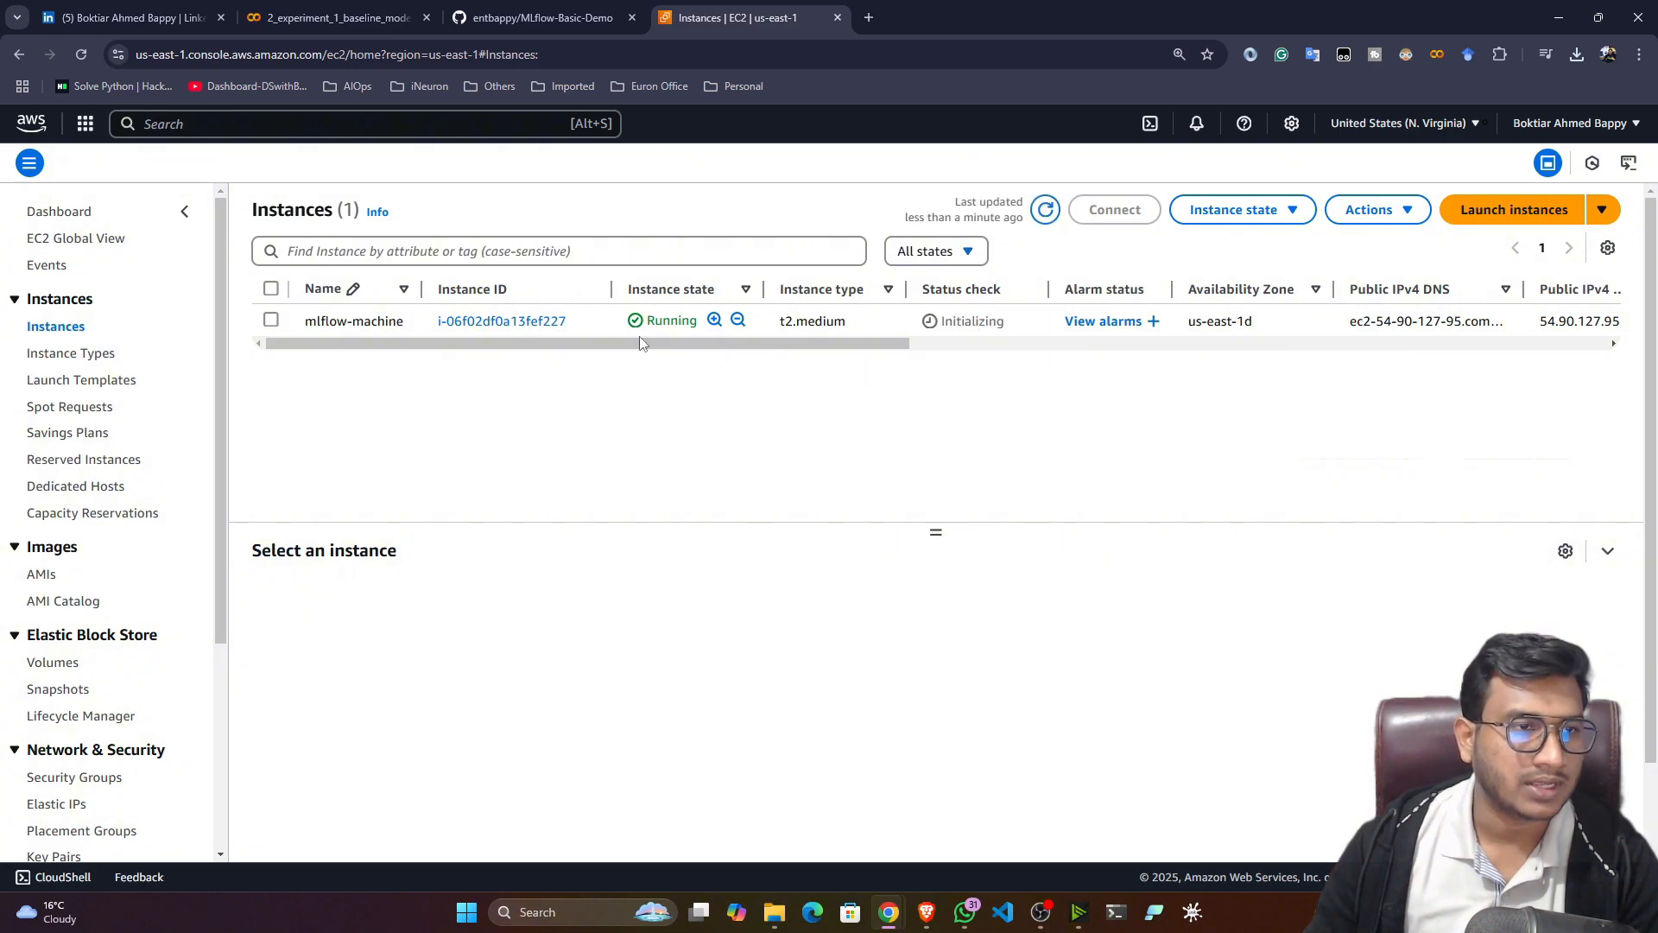
{"action": "left_click", "coordinate": [490, 324]}
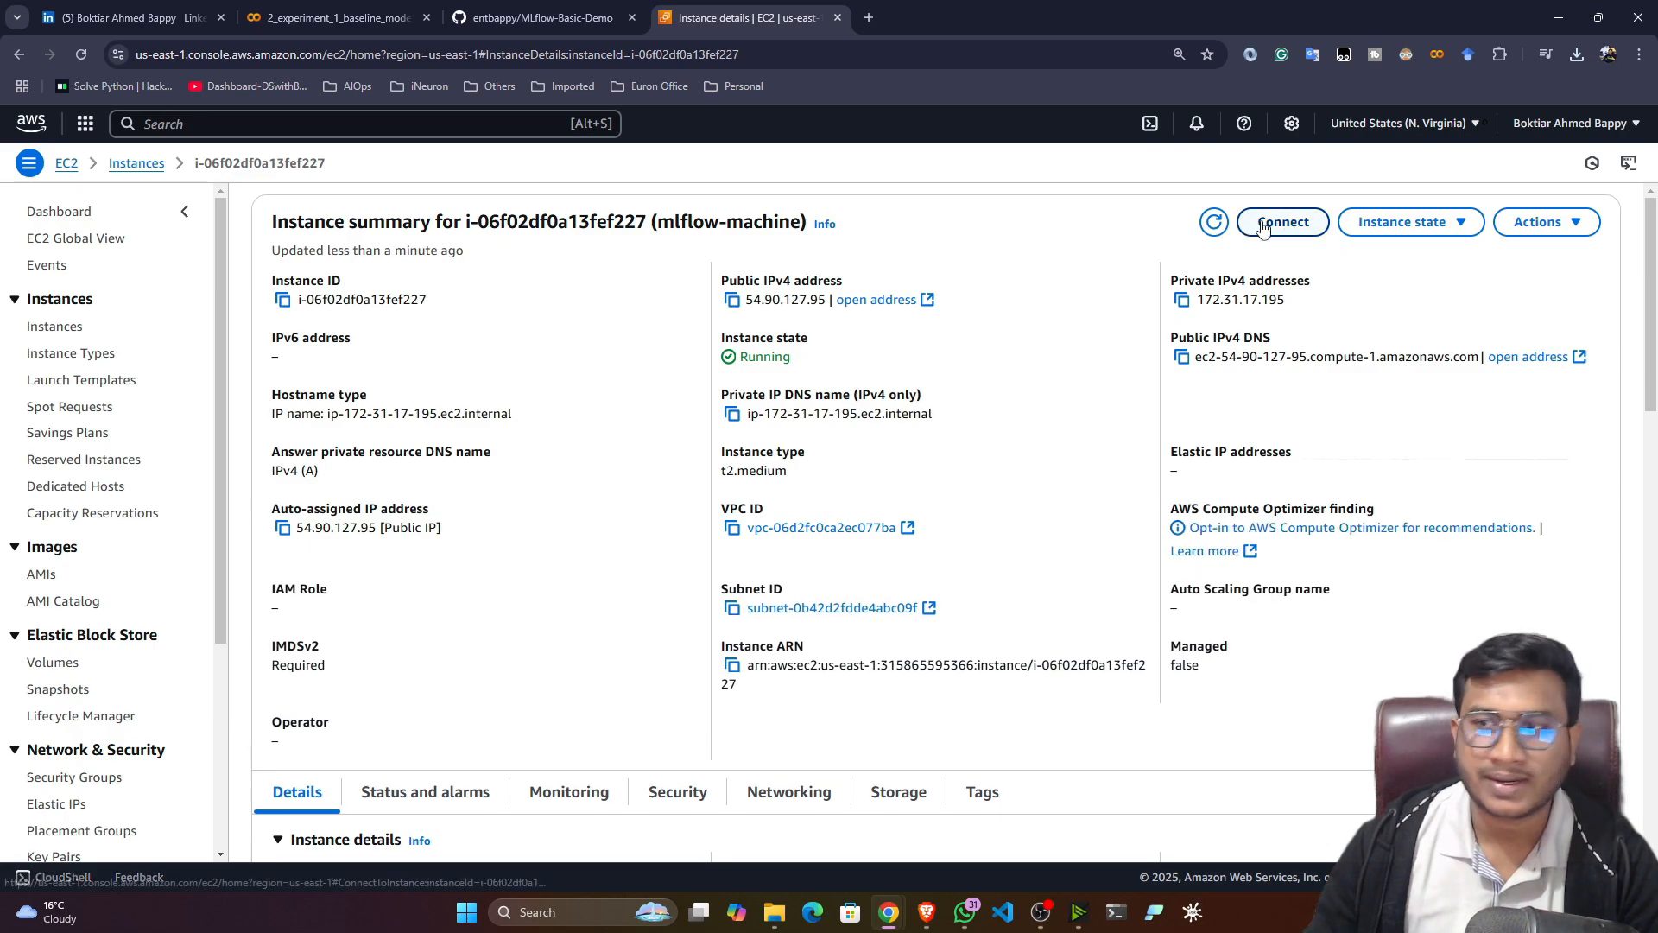
{"action": "left_click", "coordinate": [1271, 226]}
{"action": "scroll", "coordinate": [859, 537], "scroll_direction": "down", "scroll_amount": 3}
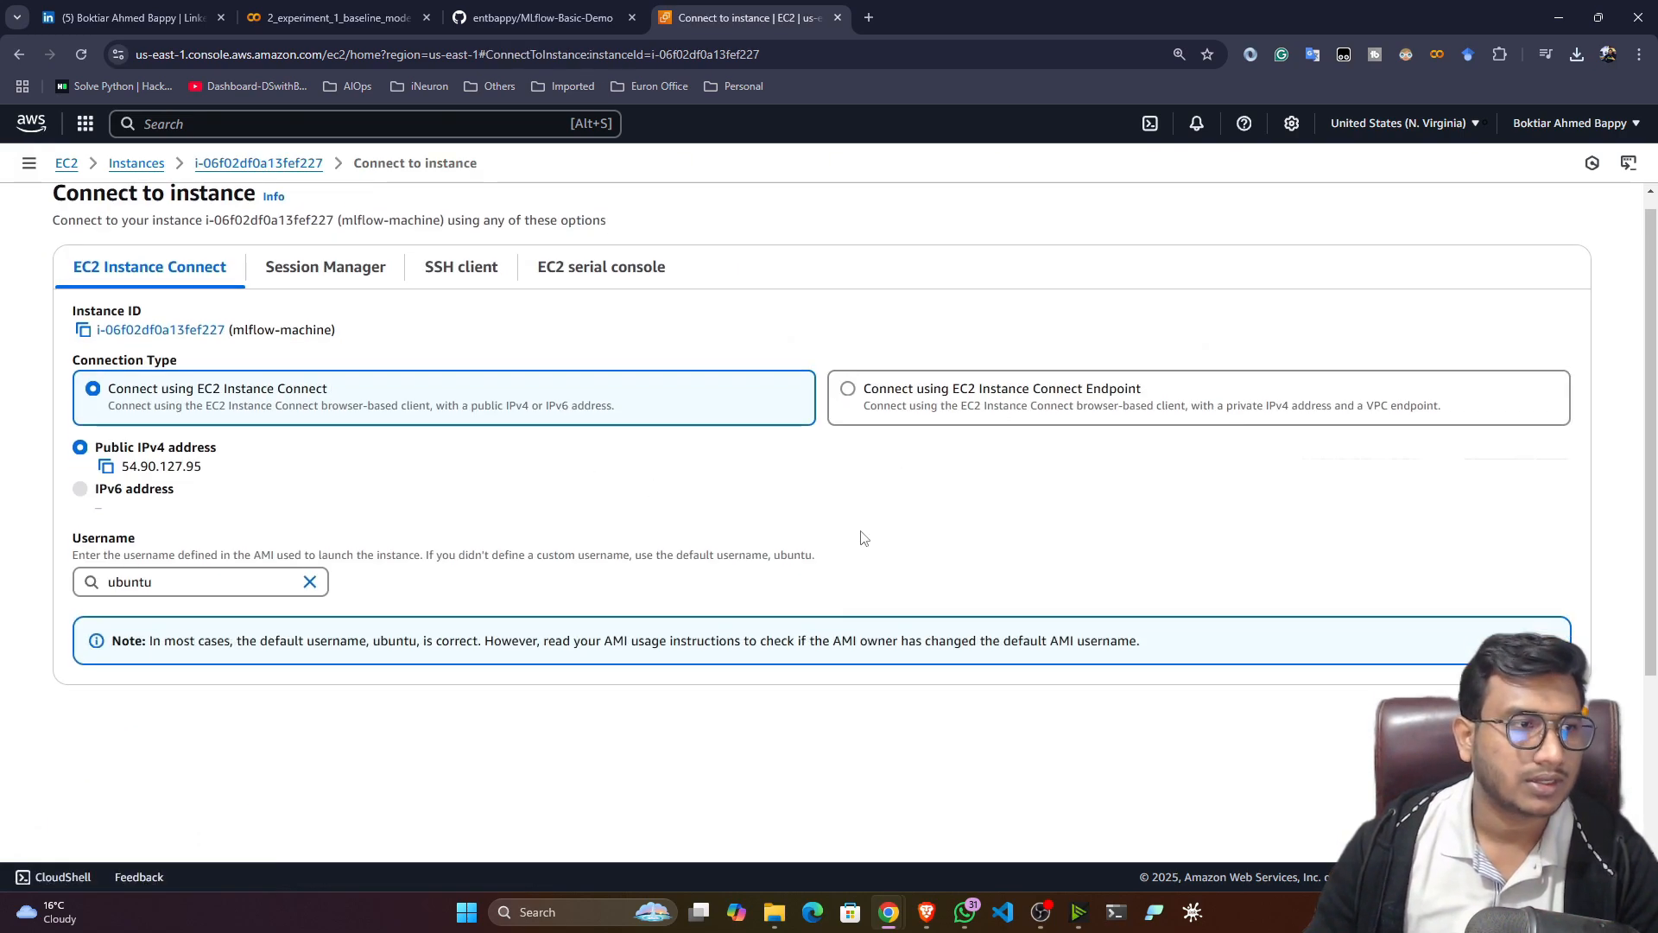
{"action": "left_click", "coordinate": [1527, 480]}
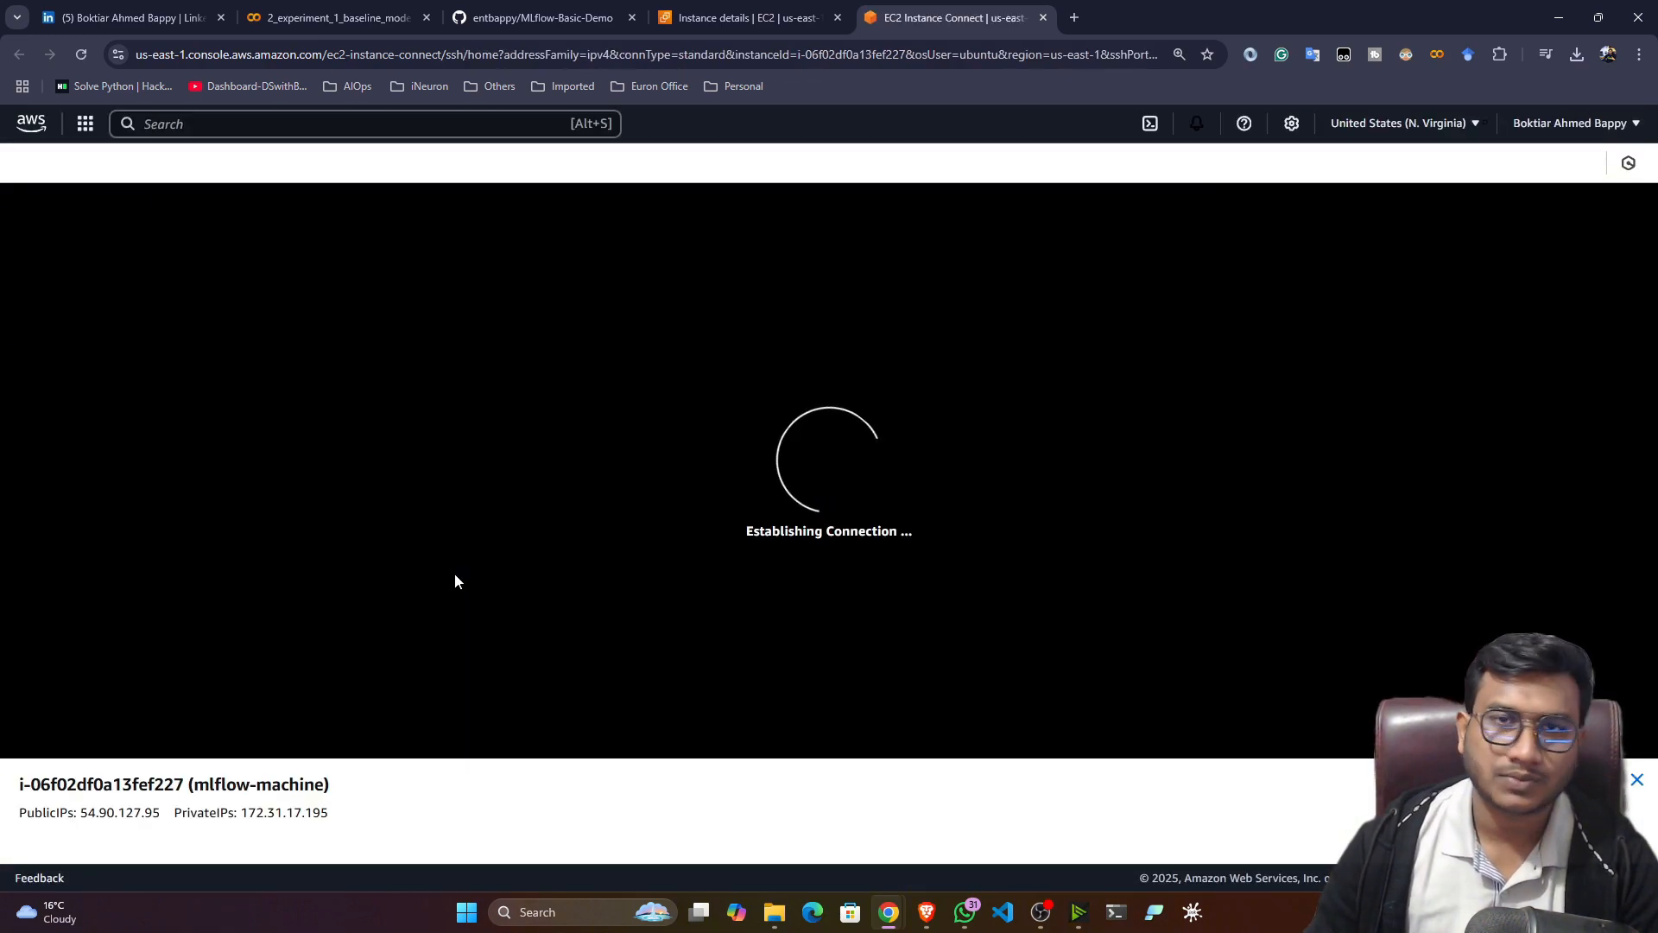
Review the commands to run on the EC2 machine in the GitHub README
{"action": "left_click", "coordinate": [489, 11]}
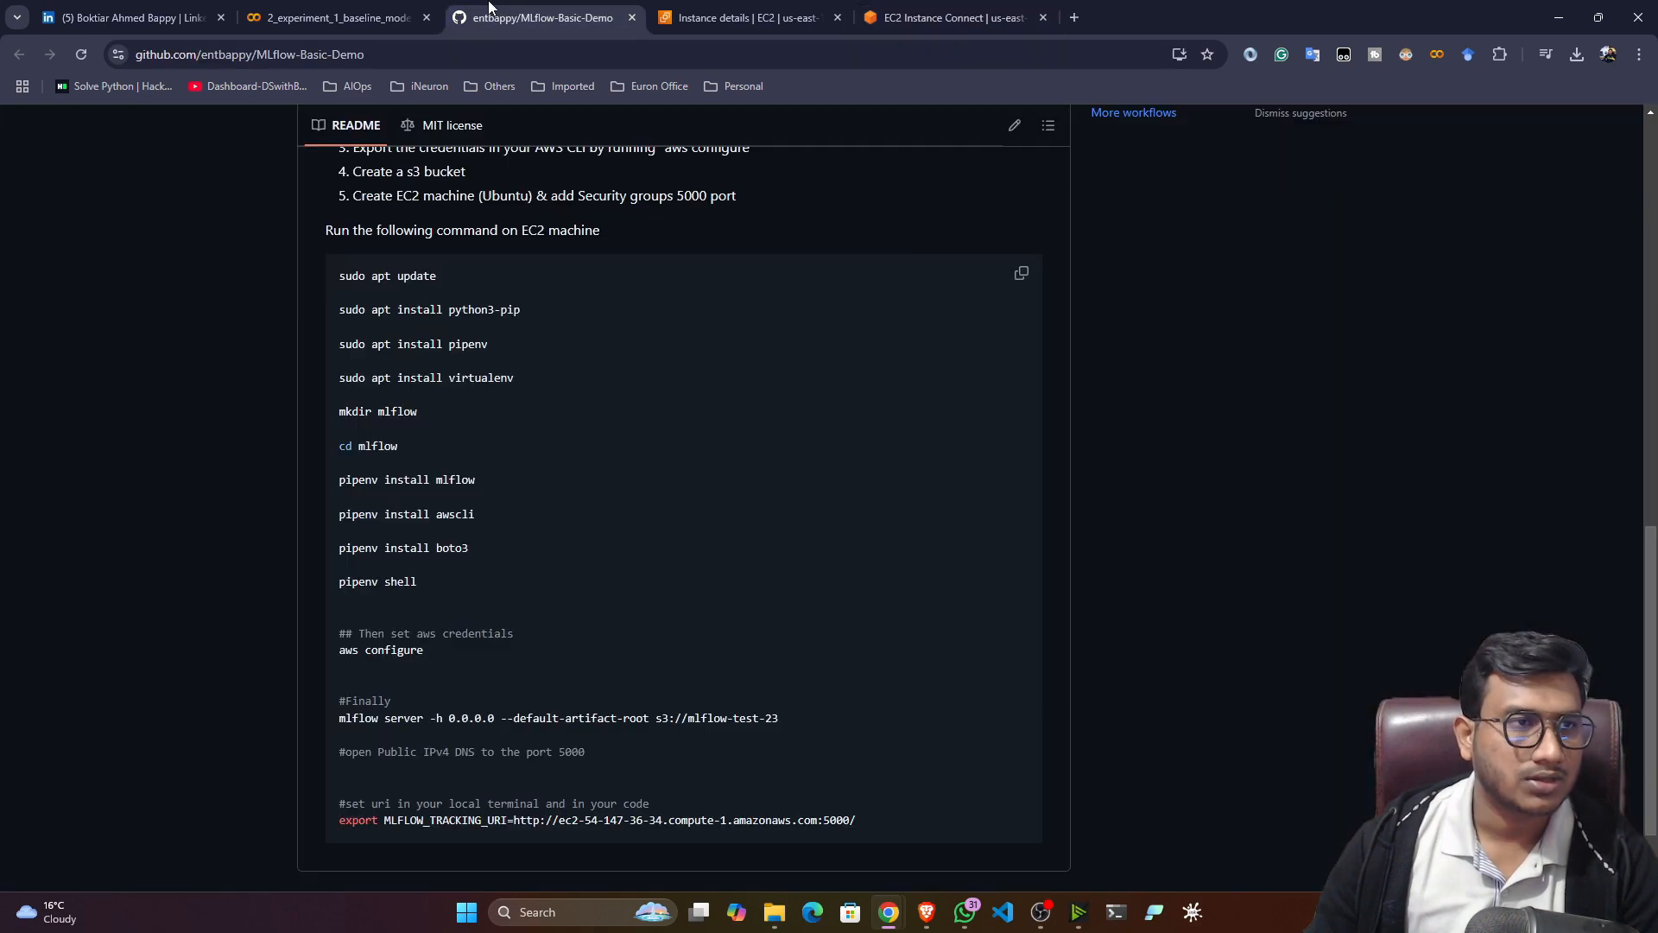
{"action": "left_click_drag", "start_coordinate": [335, 289], "coordinate": [677, 504]}
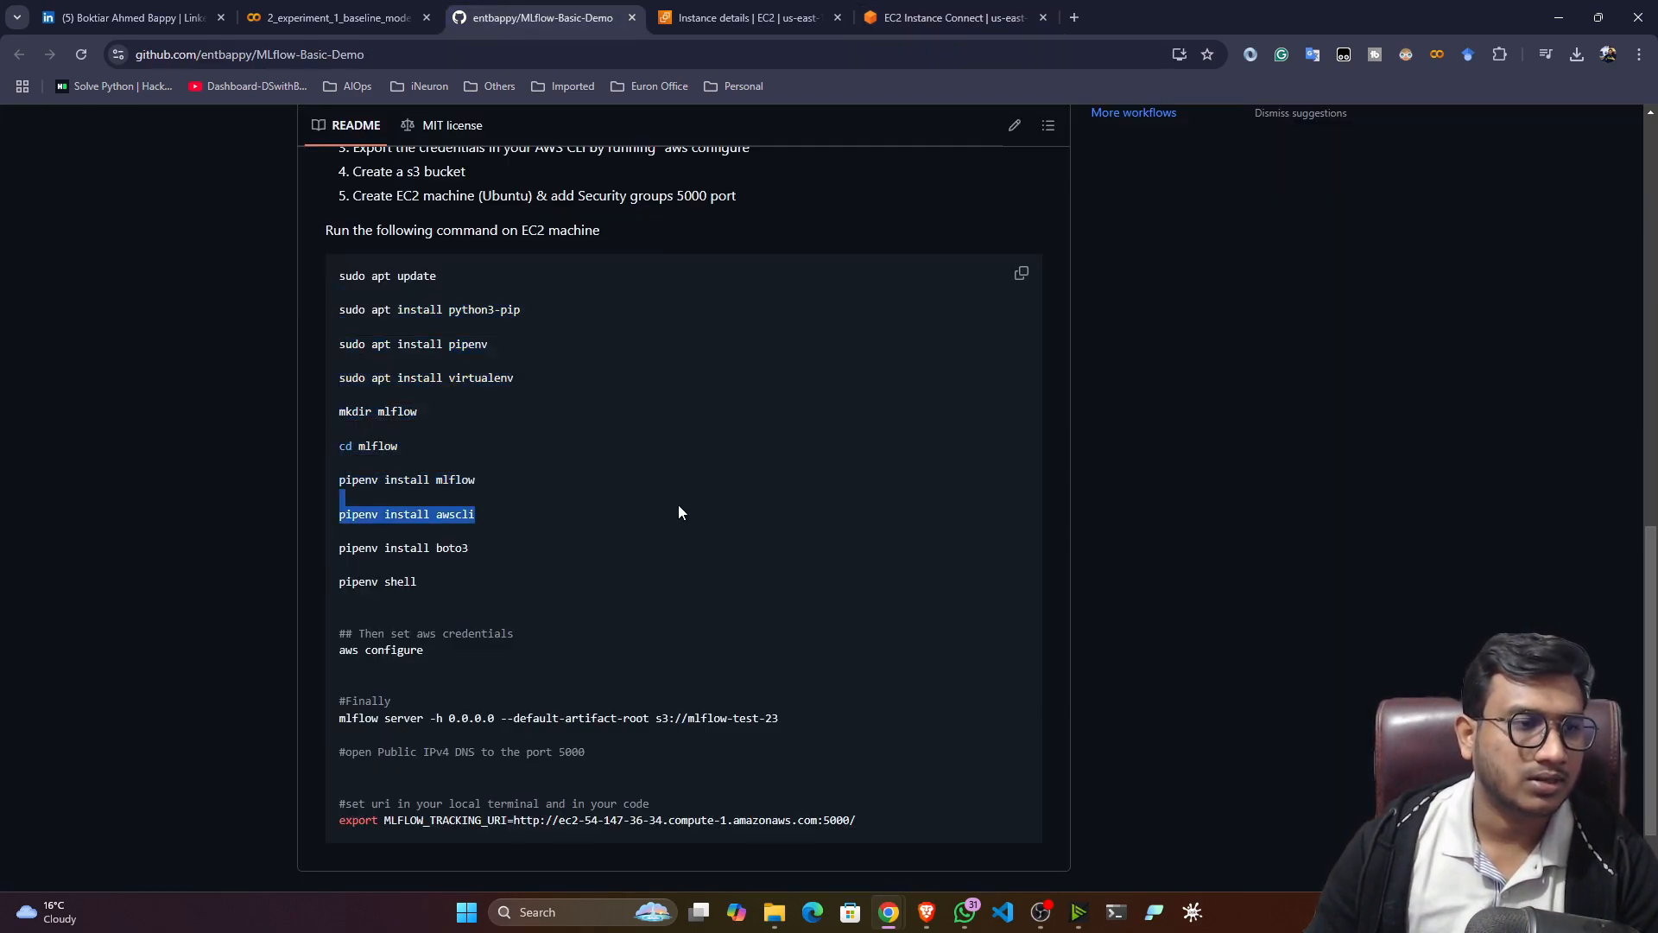
{"action": "left_click", "coordinate": [577, 462]}
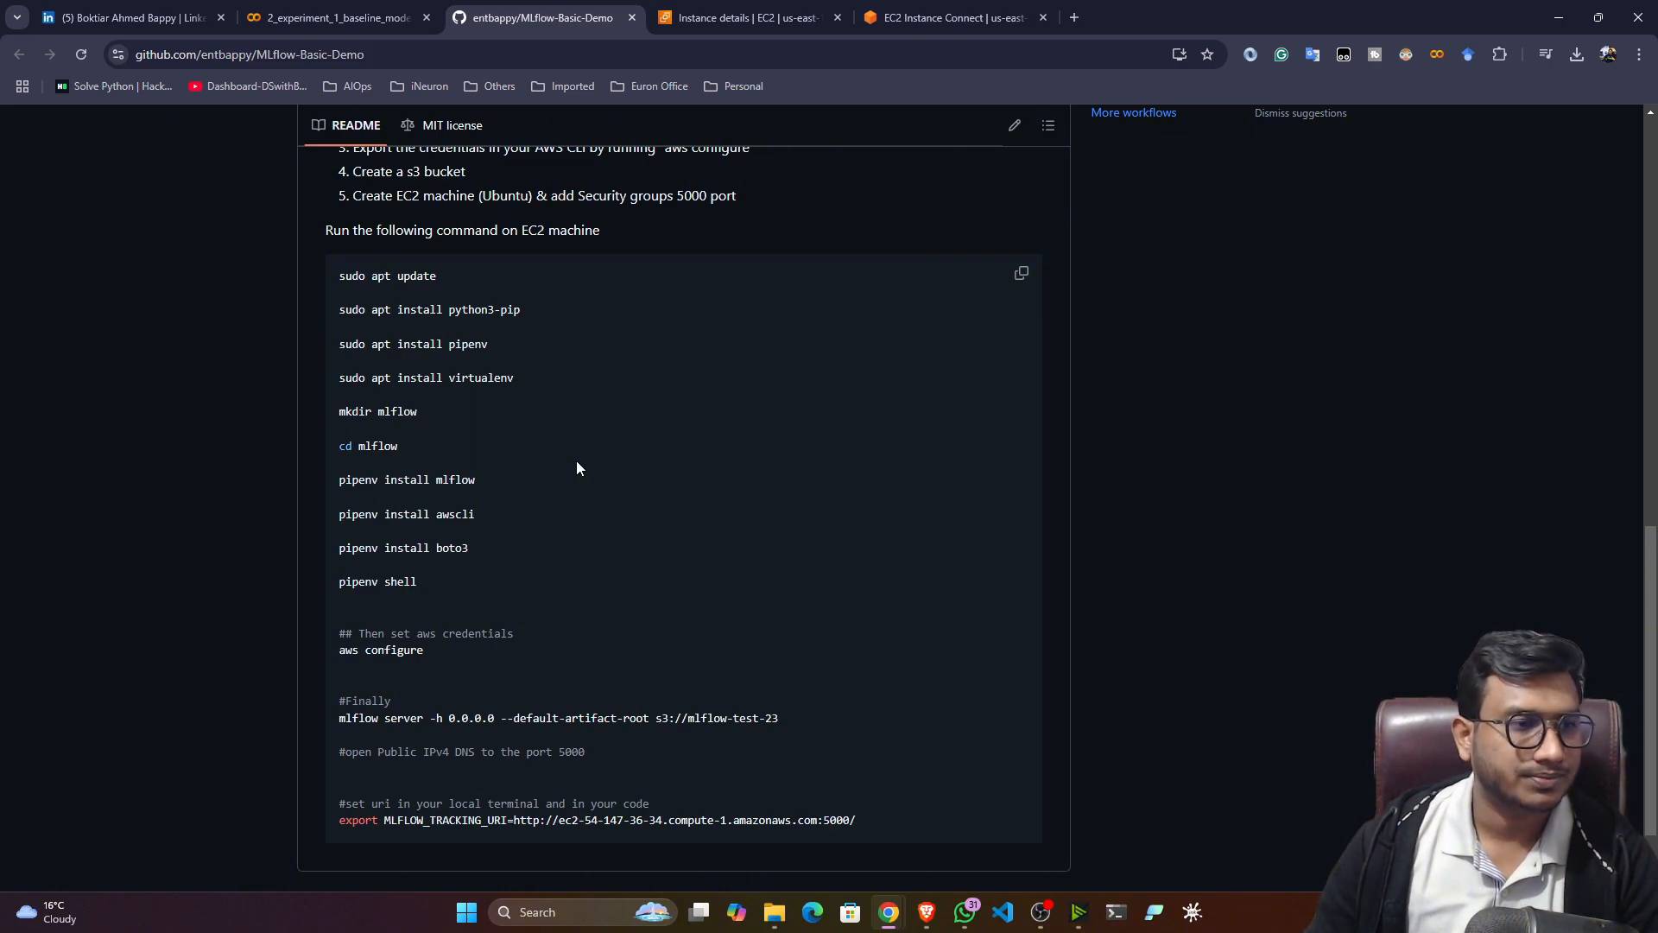
Return to the EC2 Instance Connect session and clear the terminal
{"action": "left_click", "coordinate": [946, 9]}
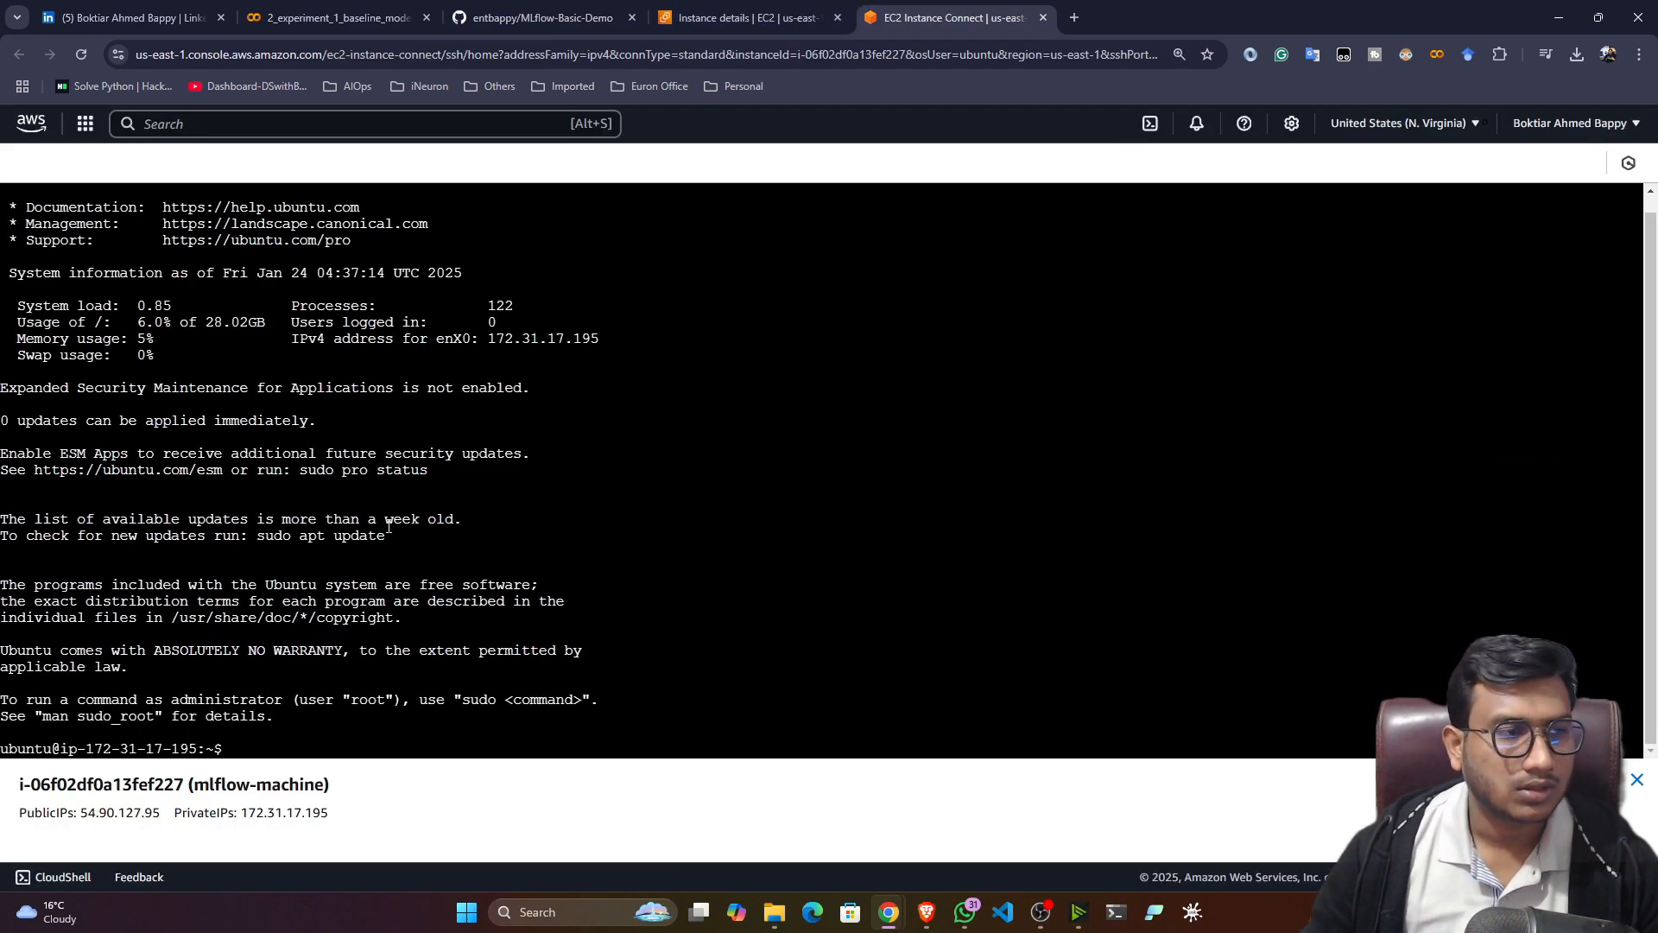
{"action": "type", "text": "clear"}
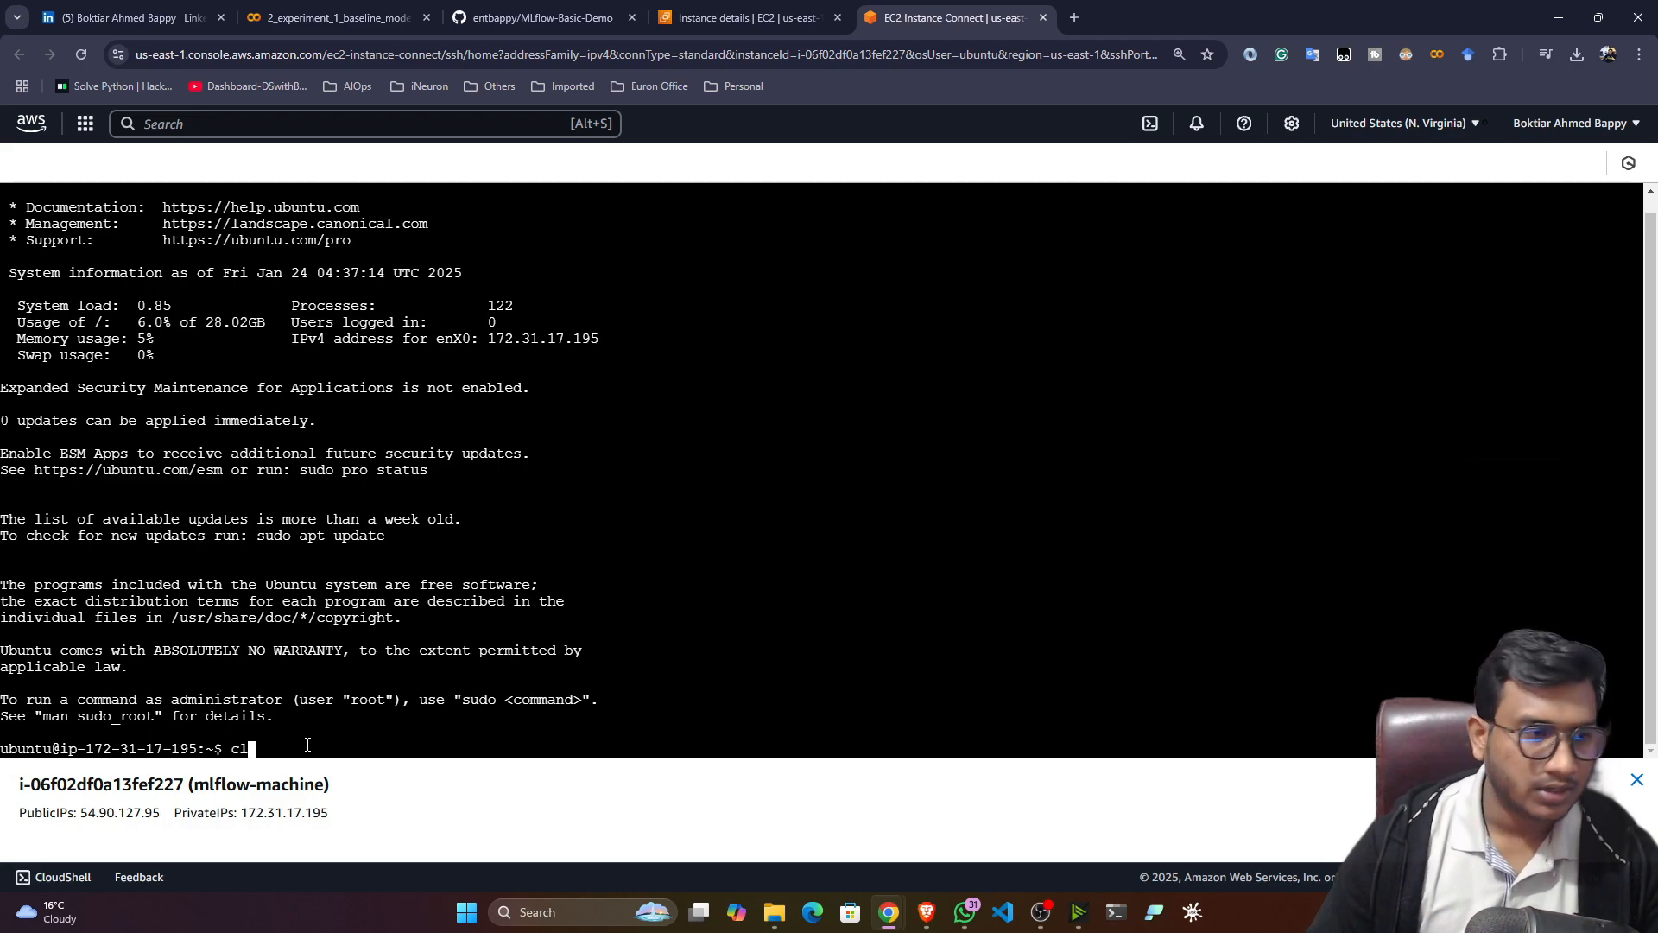
{"action": "key", "text": "Return"}
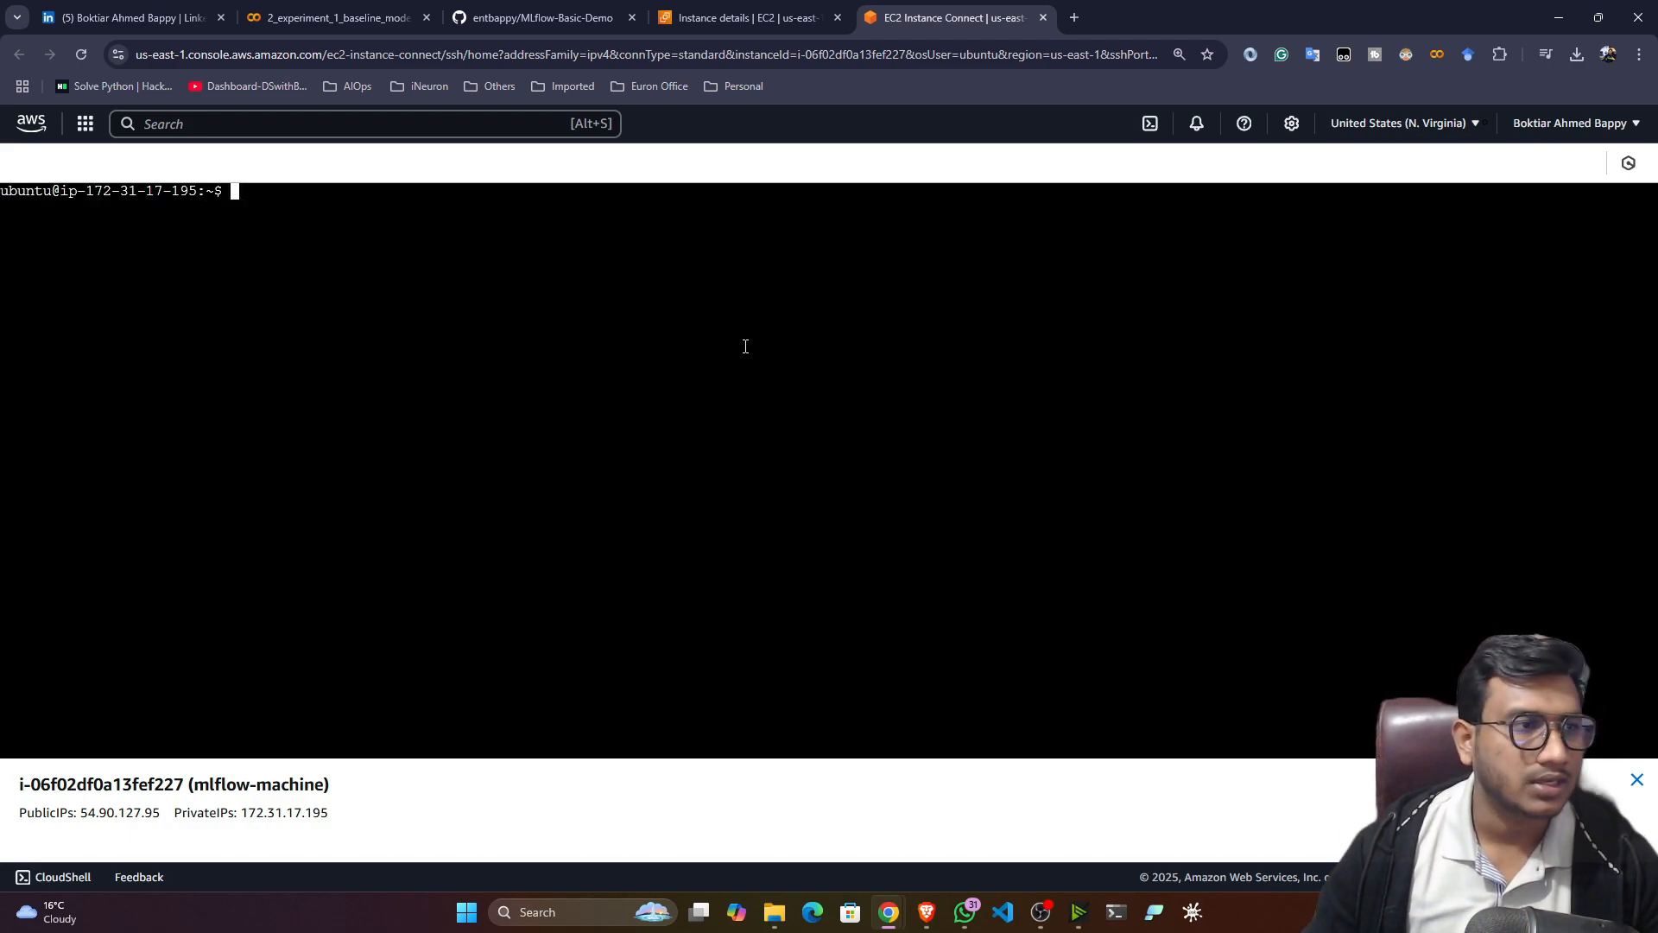
Copy the sudo apt update command from the GitHub README and run it in the EC2 terminal
{"action": "left_click", "coordinate": [473, 21]}
{"action": "scroll", "coordinate": [349, 399], "scroll_direction": "up", "scroll_amount": 1}
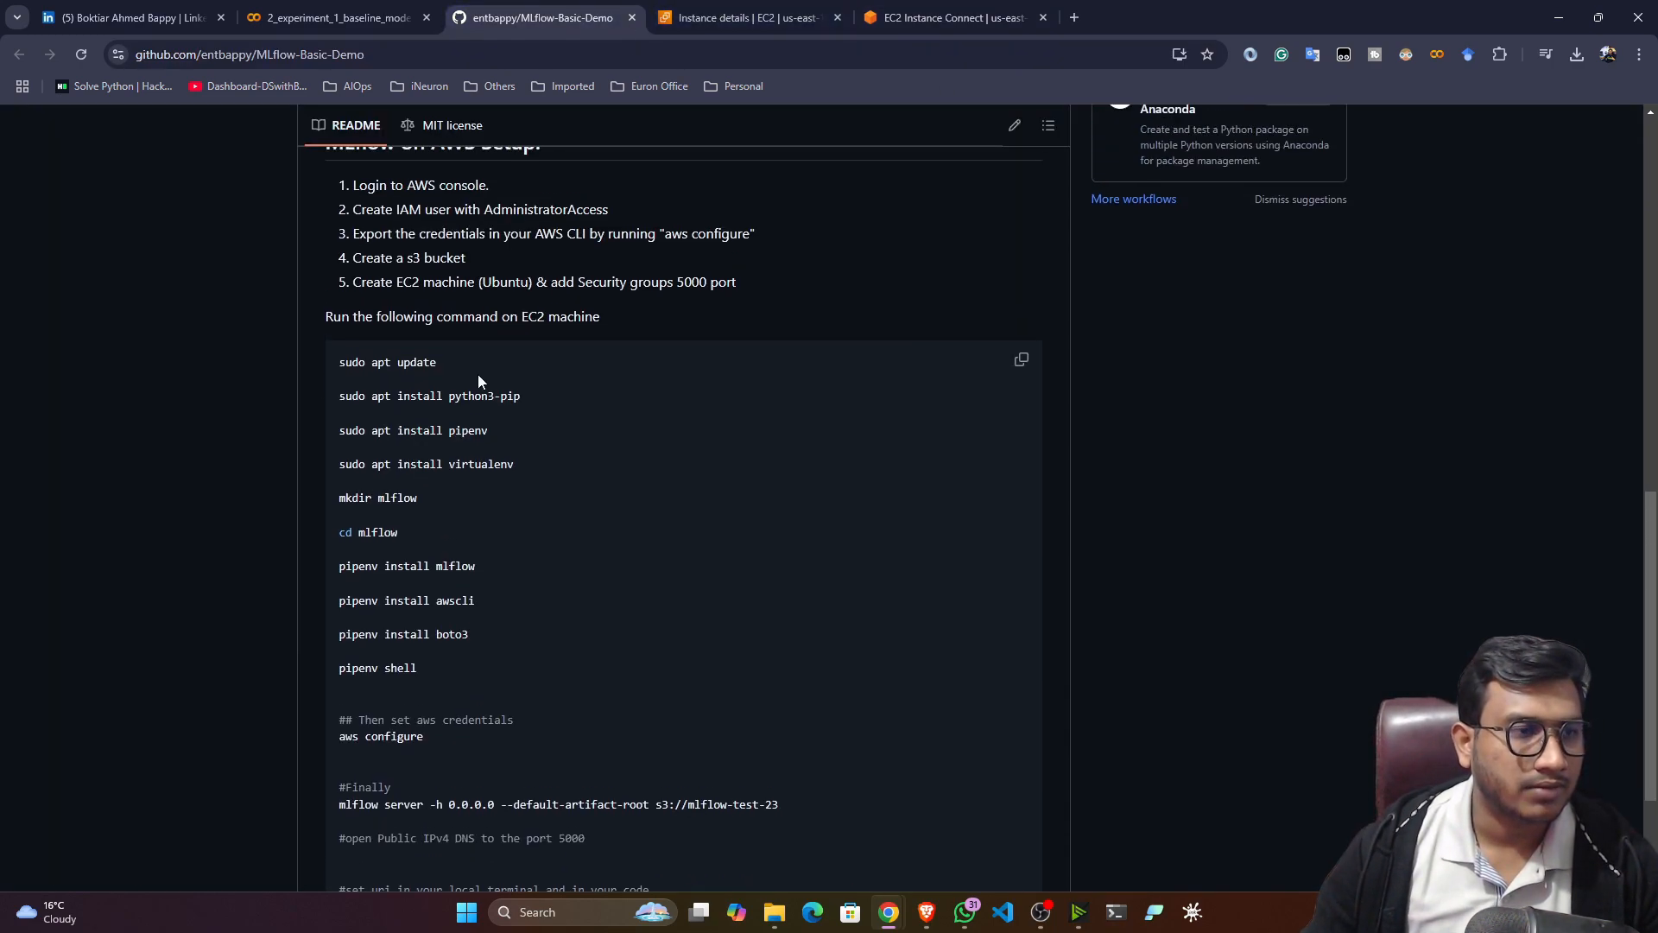
{"action": "left_click_drag", "start_coordinate": [474, 370], "coordinate": [338, 364]}
{"action": "key", "text": "ctrl+c"}
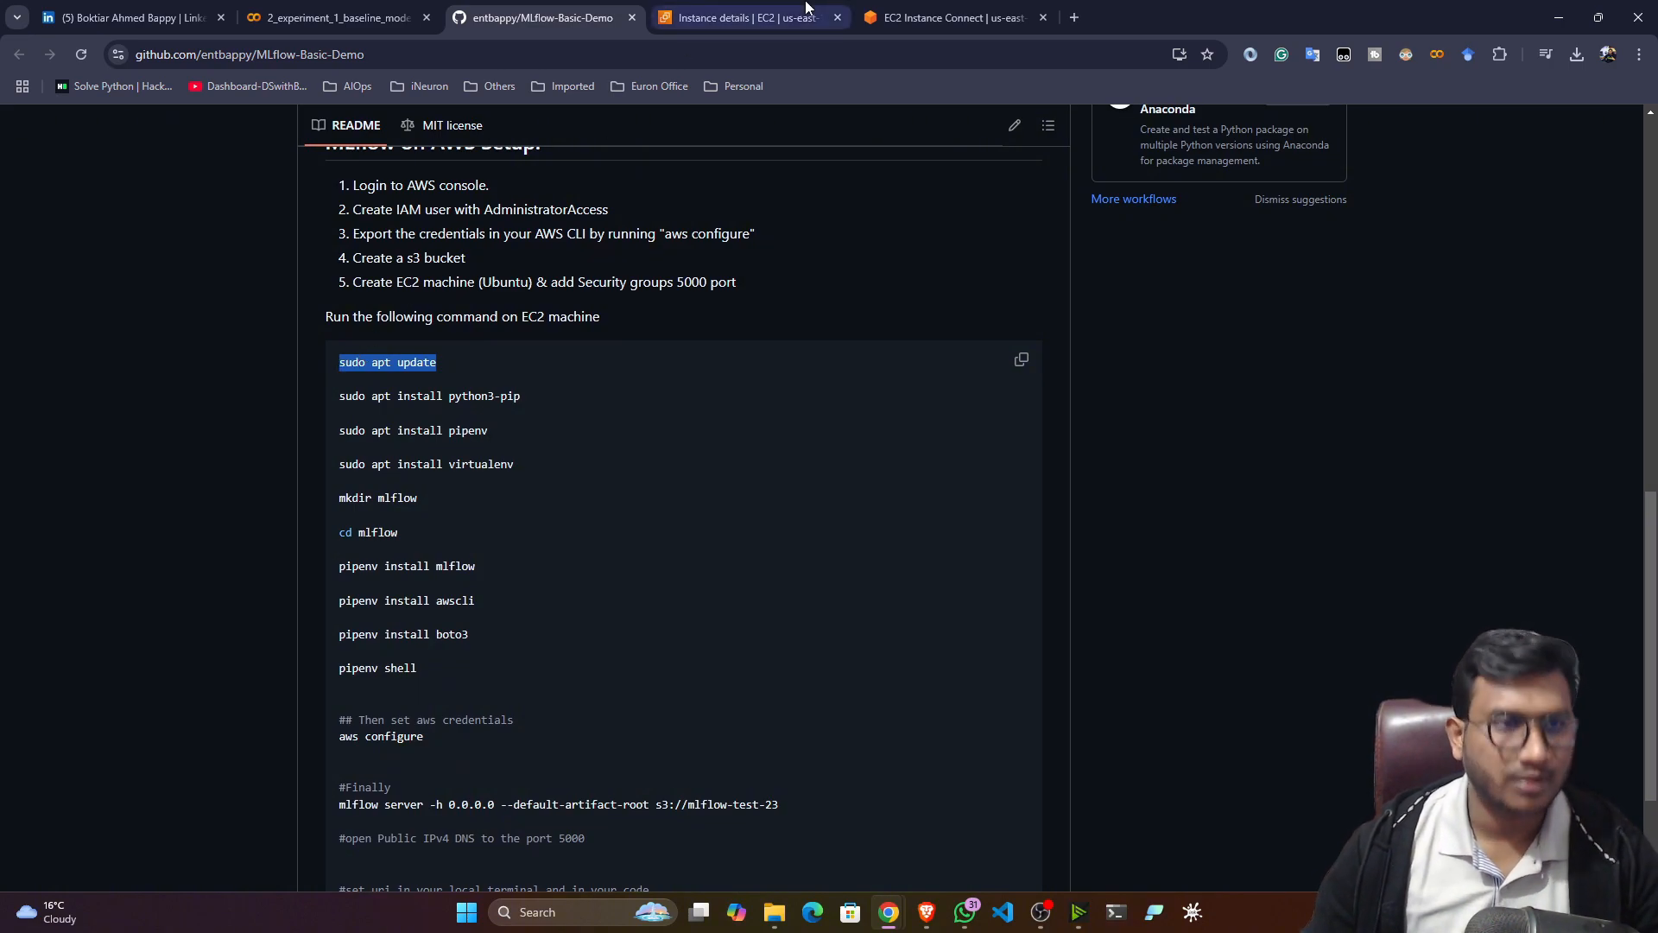
{"action": "left_click", "coordinate": [950, 17]}
{"action": "right_click", "coordinate": [386, 312]}
{"action": "left_click", "coordinate": [421, 508]}
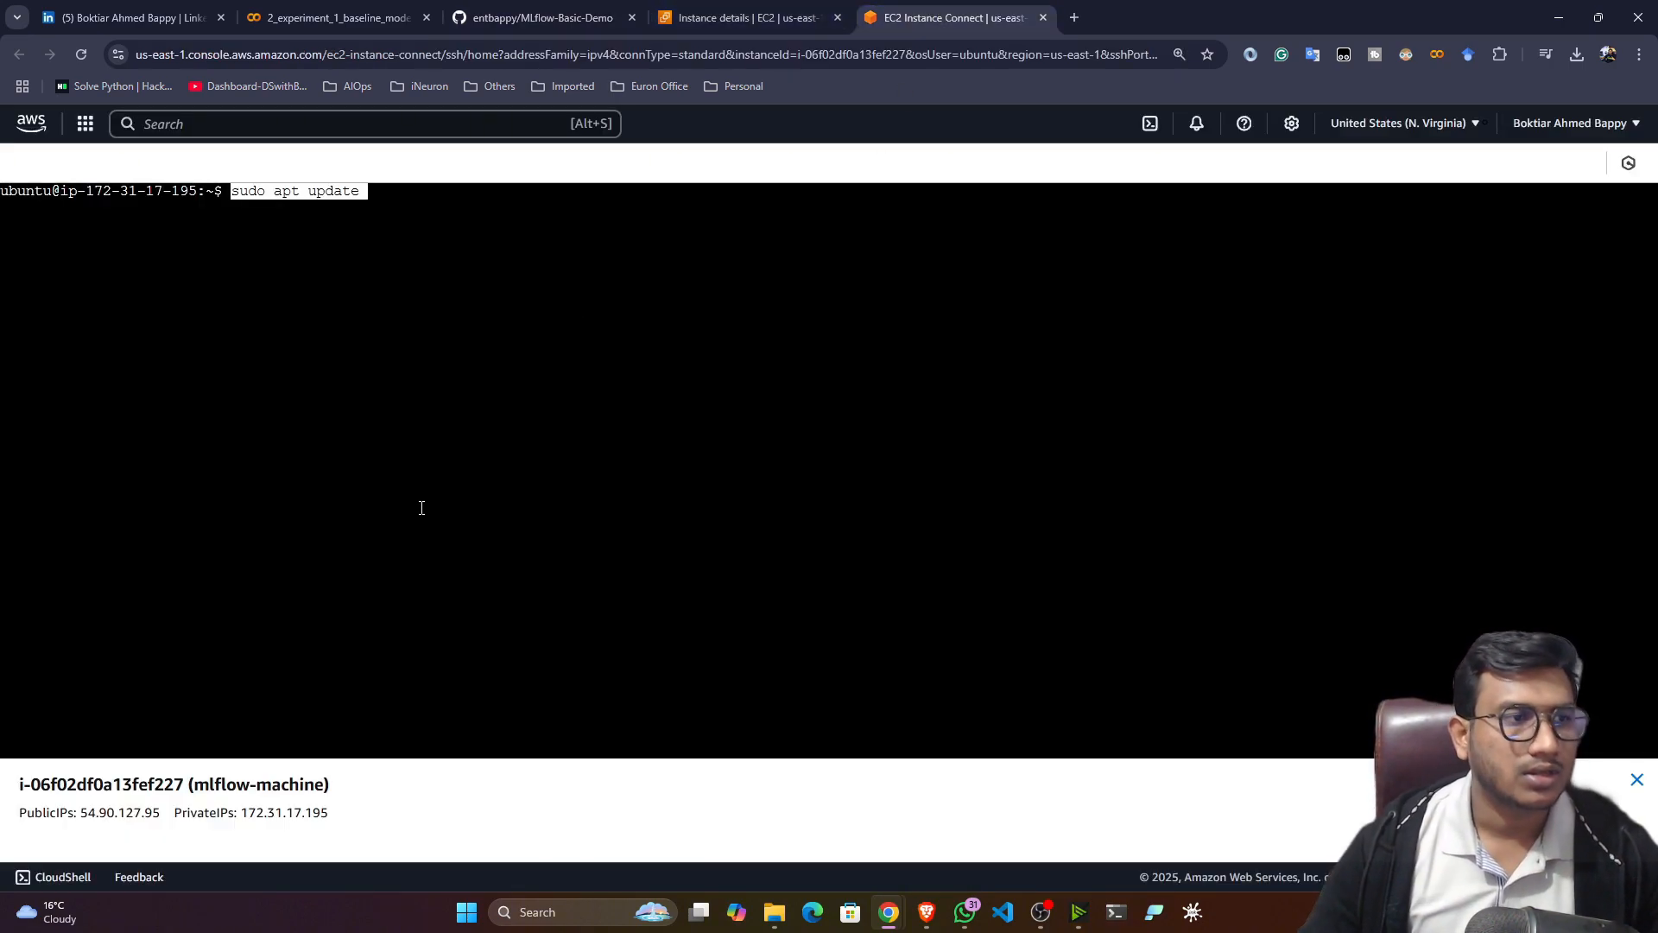
{"action": "key", "text": "Return"}
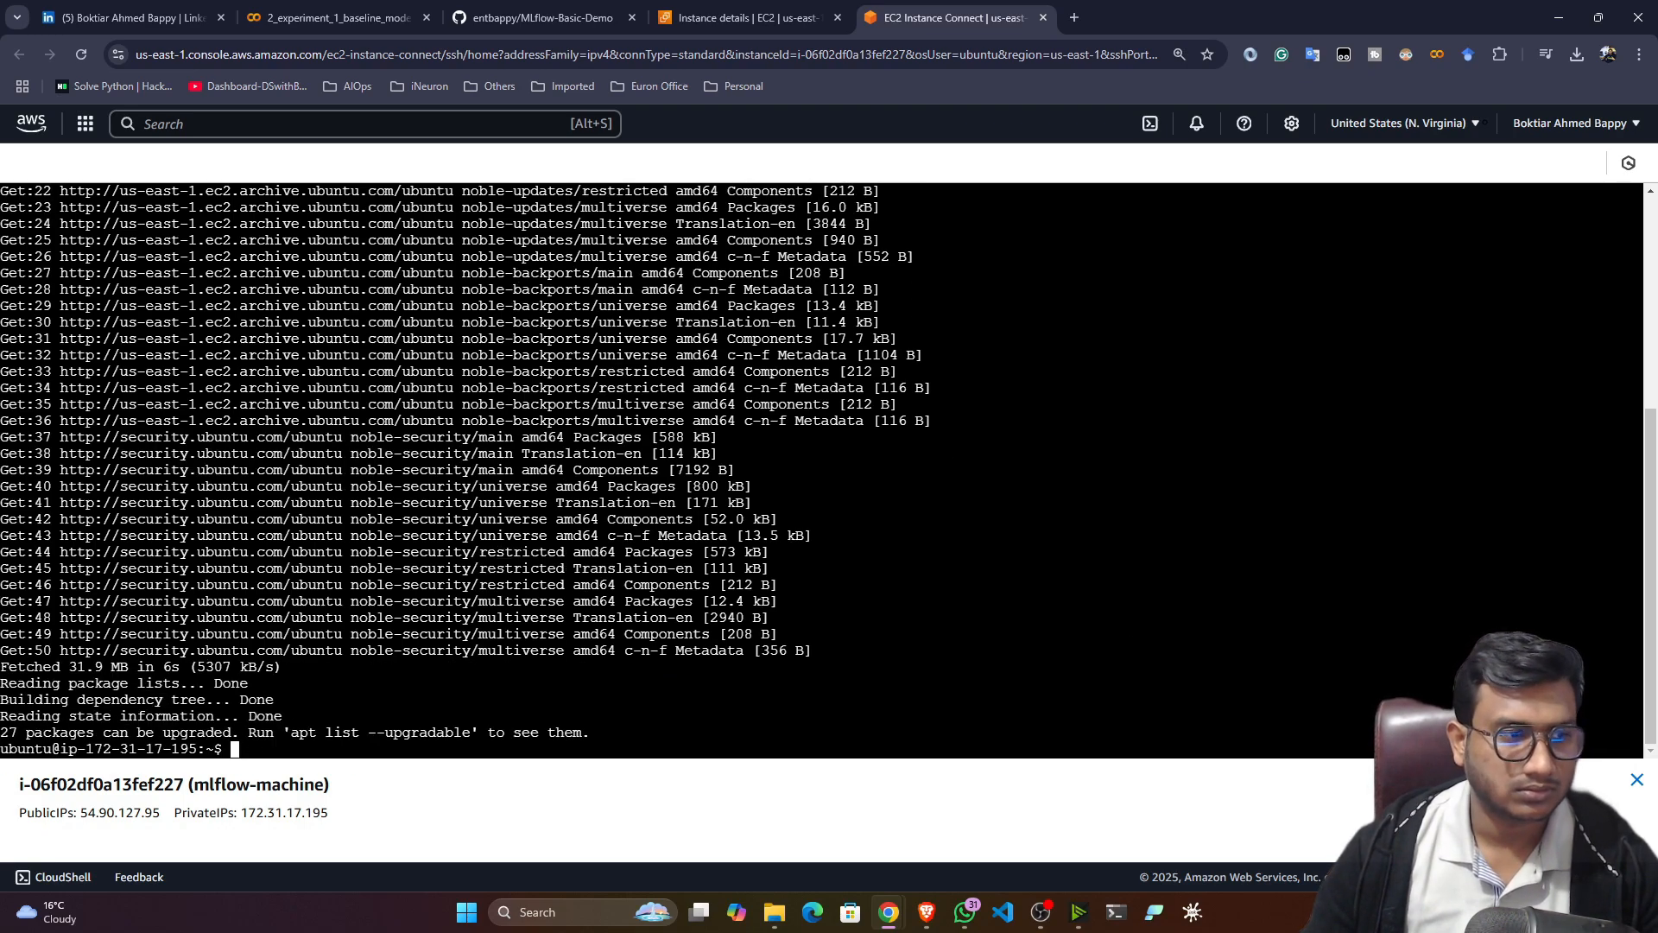
Run sudo apt install python3-pip from the README in the EC2 terminal and confirm the installation with y
{"action": "left_click", "coordinate": [542, 17]}
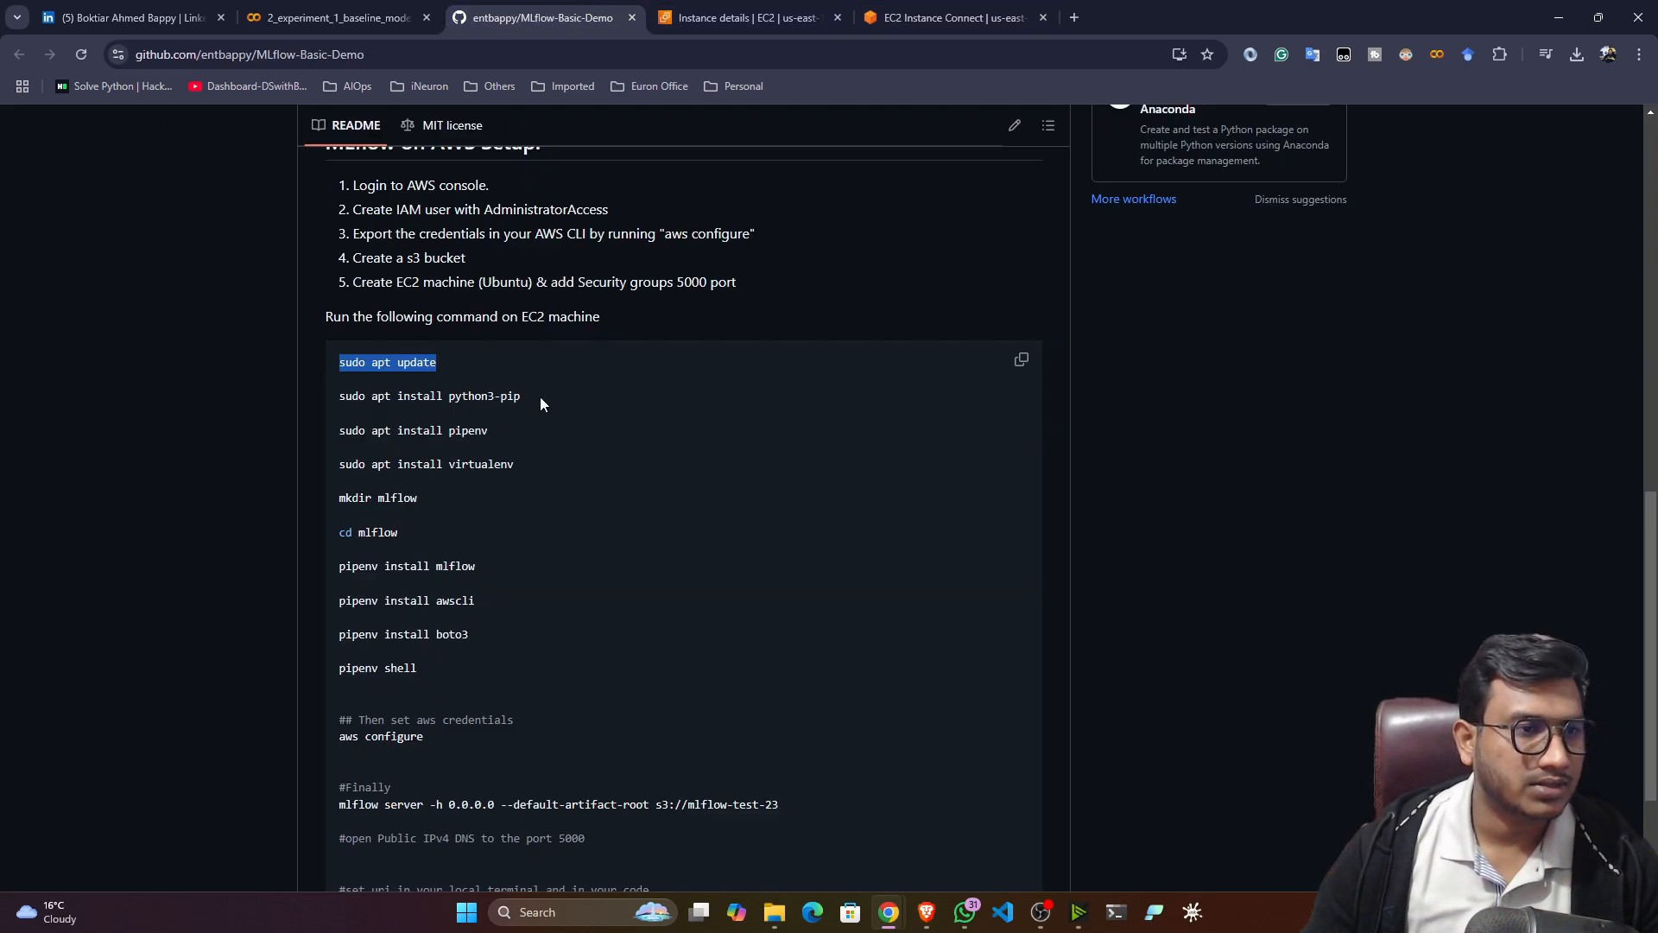
{"action": "left_click_drag", "start_coordinate": [541, 397], "coordinate": [332, 403]}
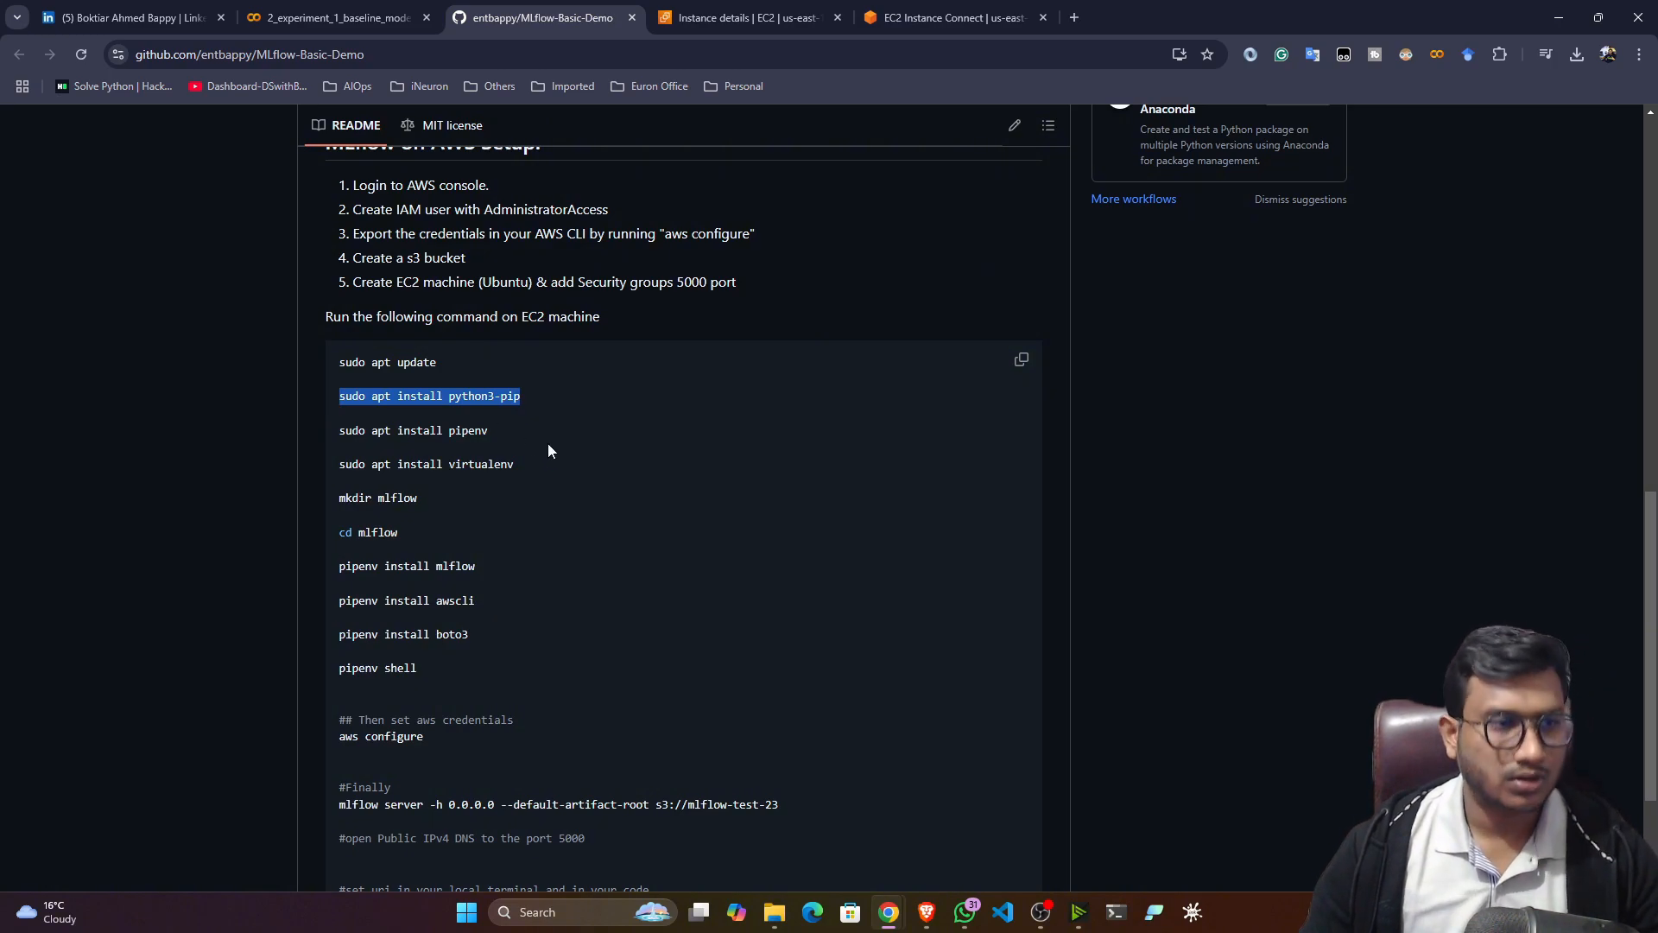
{"action": "left_click", "coordinate": [890, 14]}
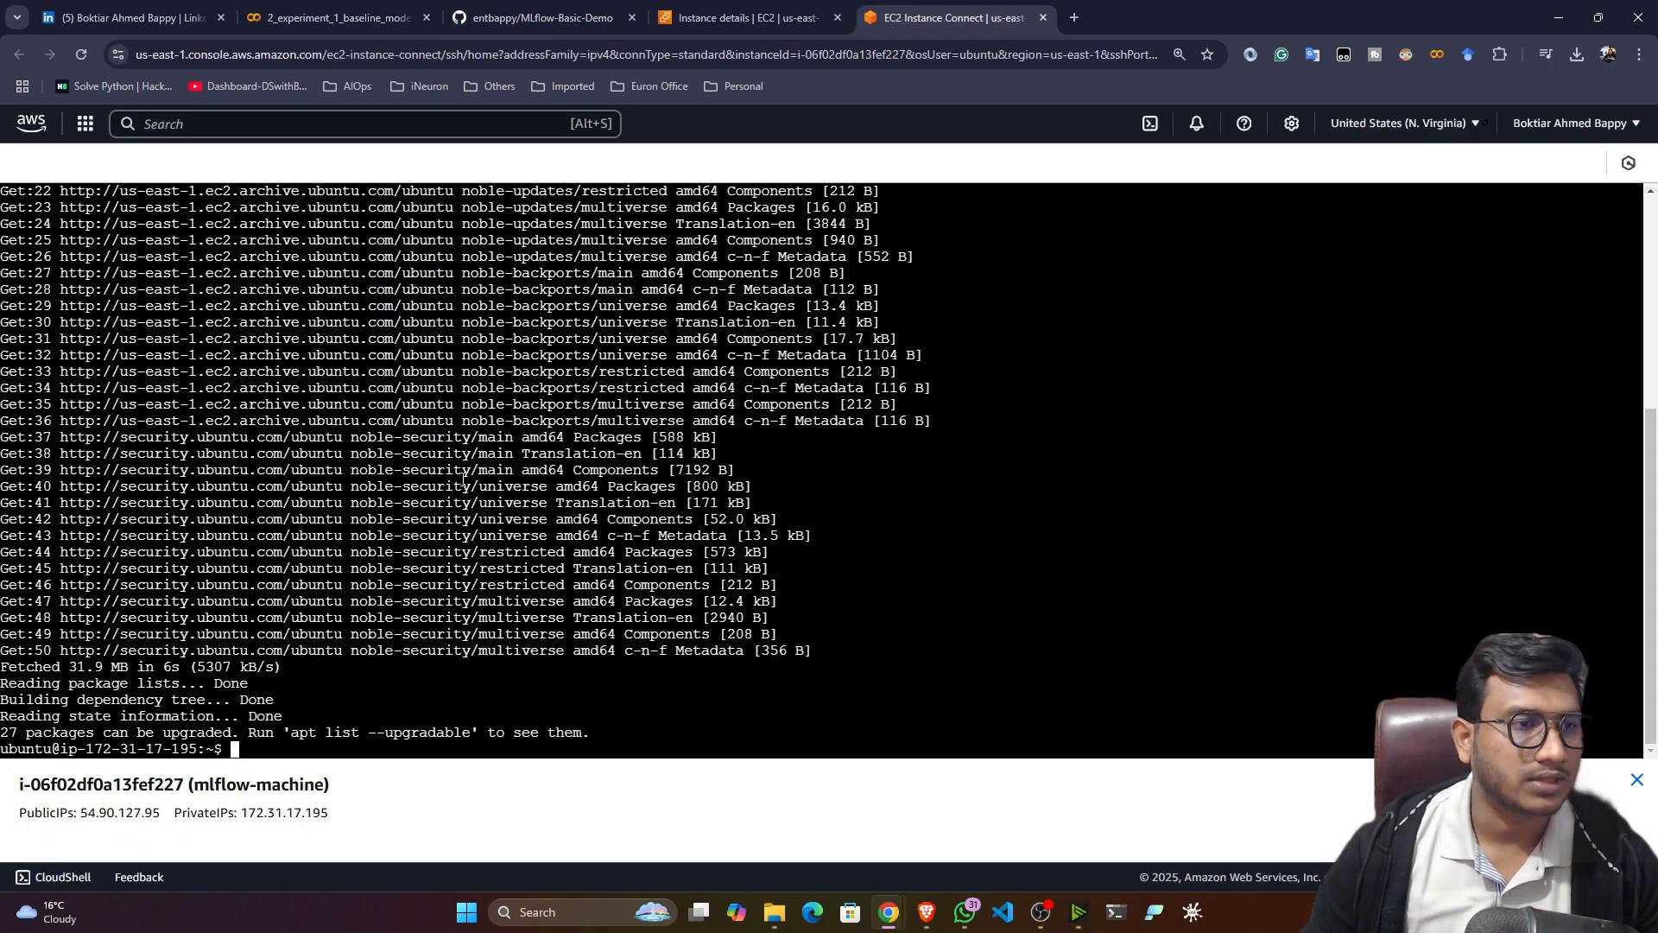
{"action": "right_click", "coordinate": [378, 742]}
{"action": "left_click", "coordinate": [401, 546]}
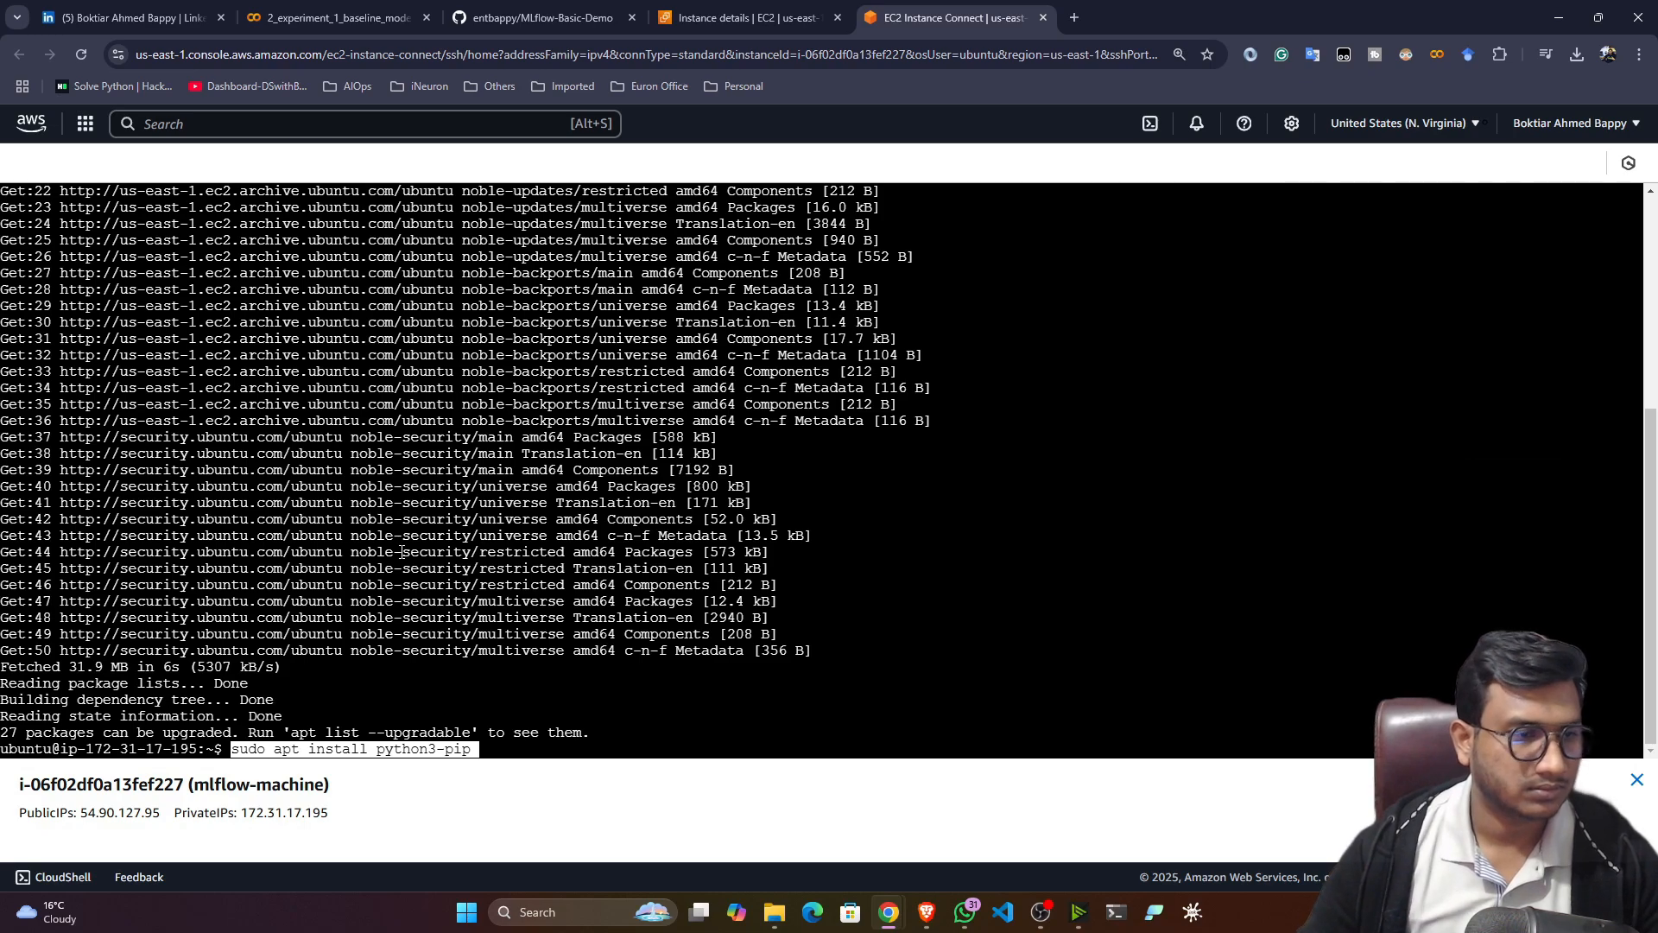
{"action": "key", "text": "Return"}
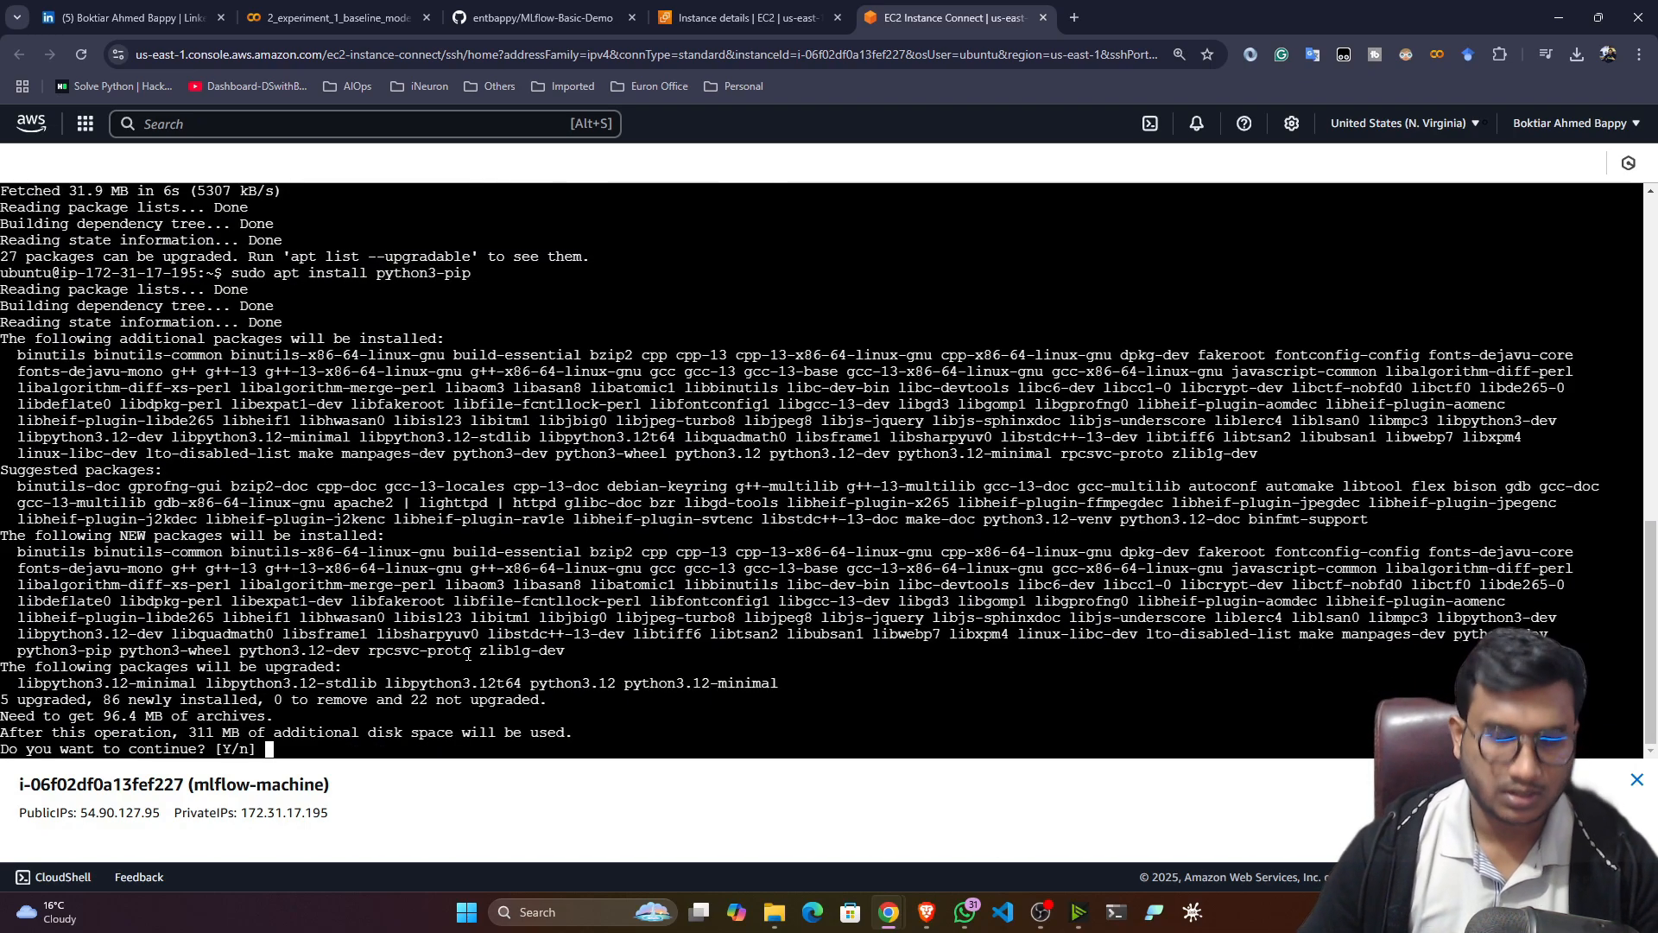
{"action": "type", "text": "y"}
{"action": "key", "text": "Return"}
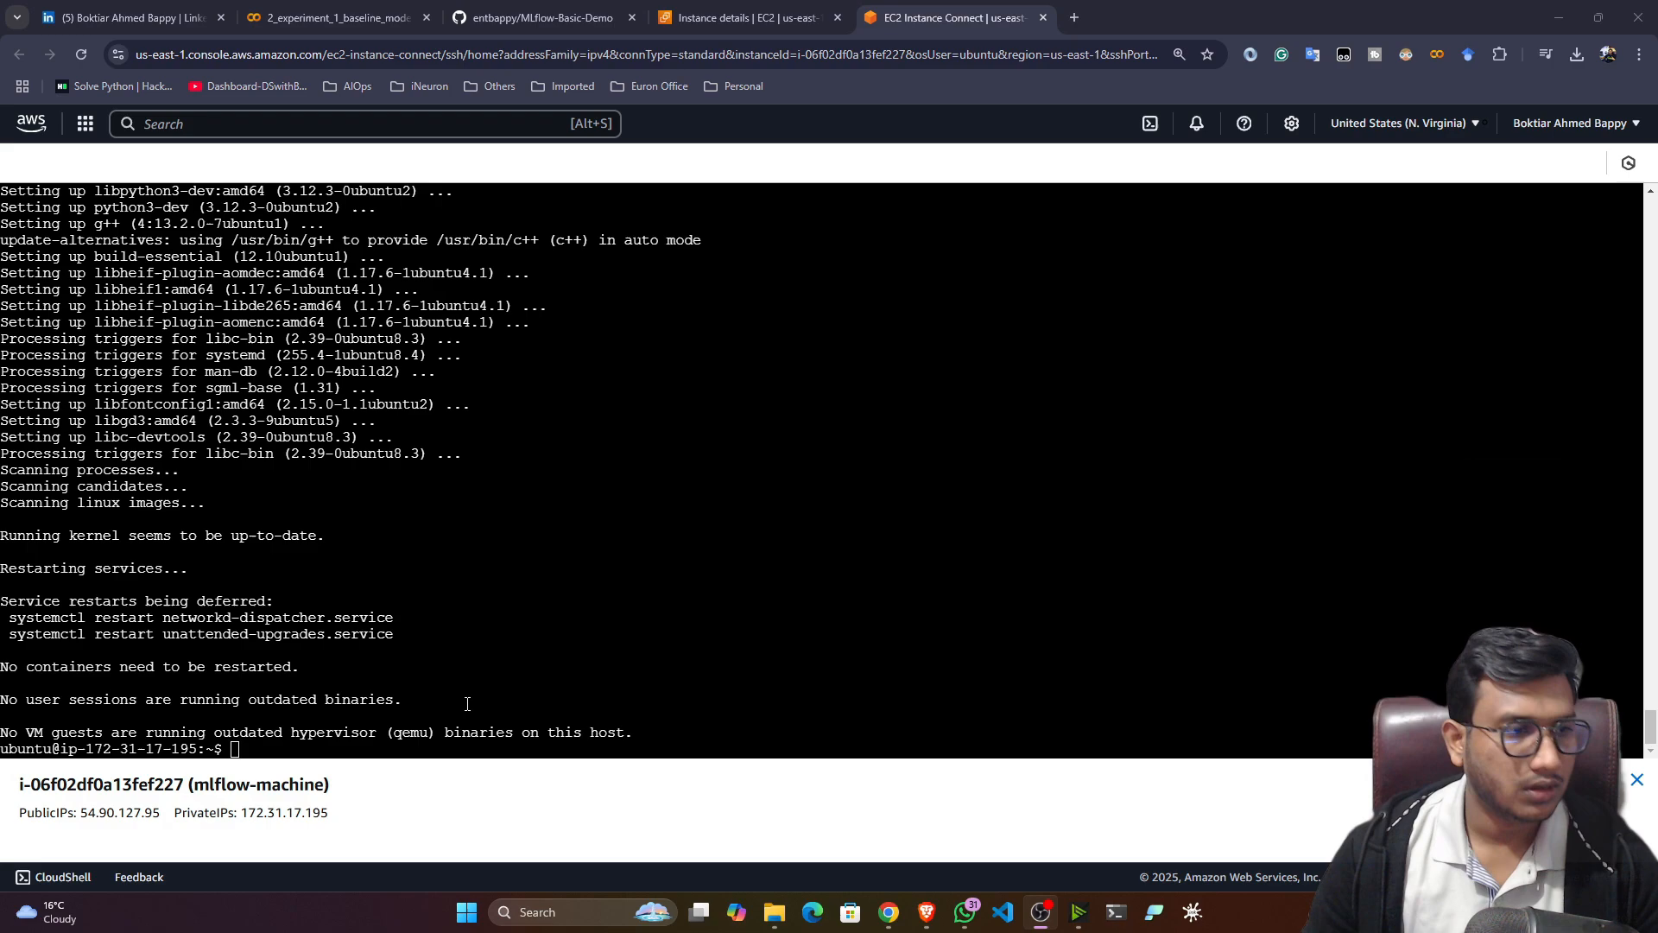
Copy sudo apt install pipenv from the GitHub README, run it in the EC2 terminal and confirm the installation with y
{"action": "left_click_drag", "start_coordinate": [439, 732], "coordinate": [179, 519]}
{"action": "left_click", "coordinate": [518, 19]}
{"action": "left_click_drag", "start_coordinate": [489, 431], "coordinate": [308, 429]}
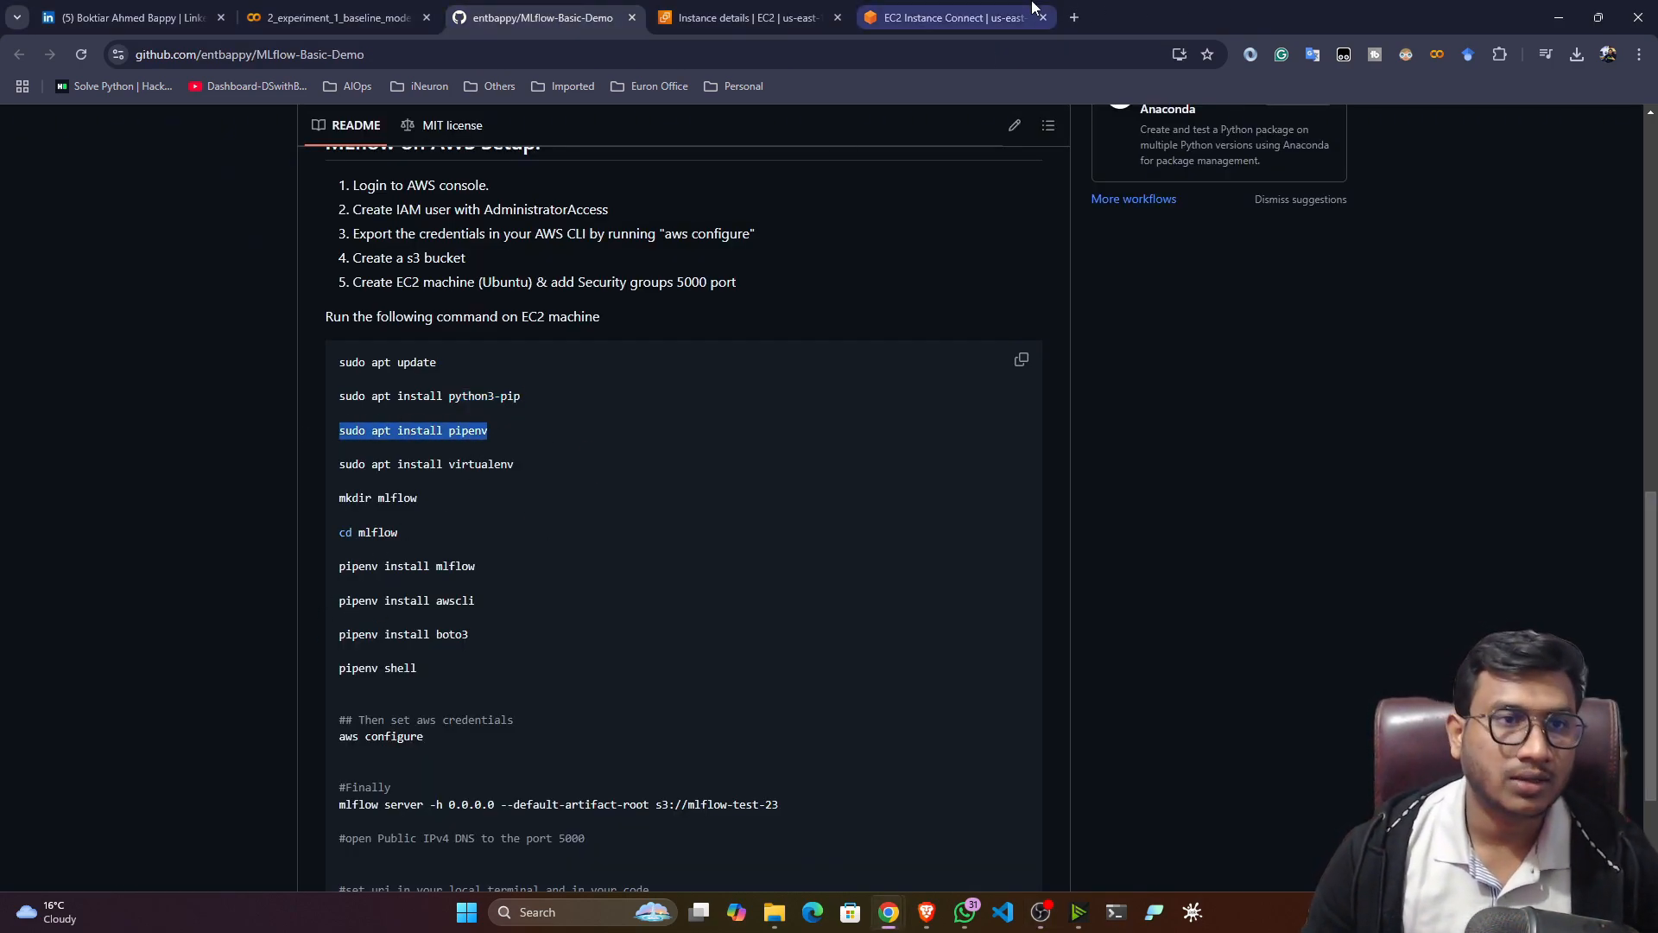
{"action": "left_click", "coordinate": [950, 17]}
{"action": "left_click", "coordinate": [382, 754]}
{"action": "right_click", "coordinate": [381, 754]}
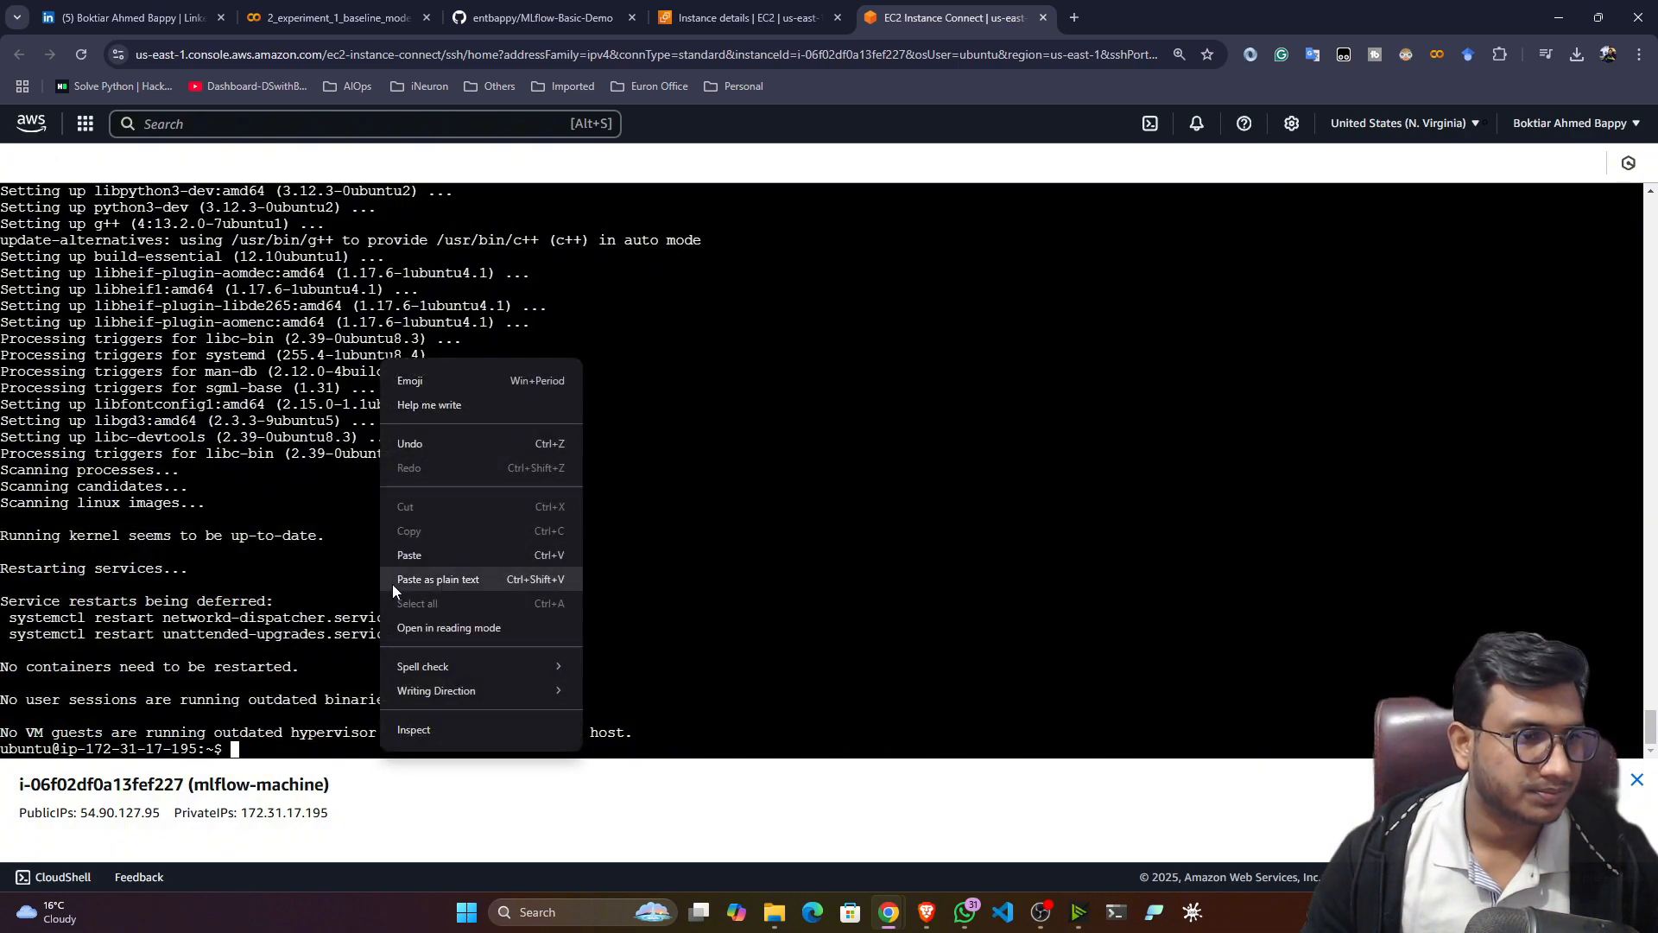
{"action": "left_click", "coordinate": [392, 584]}
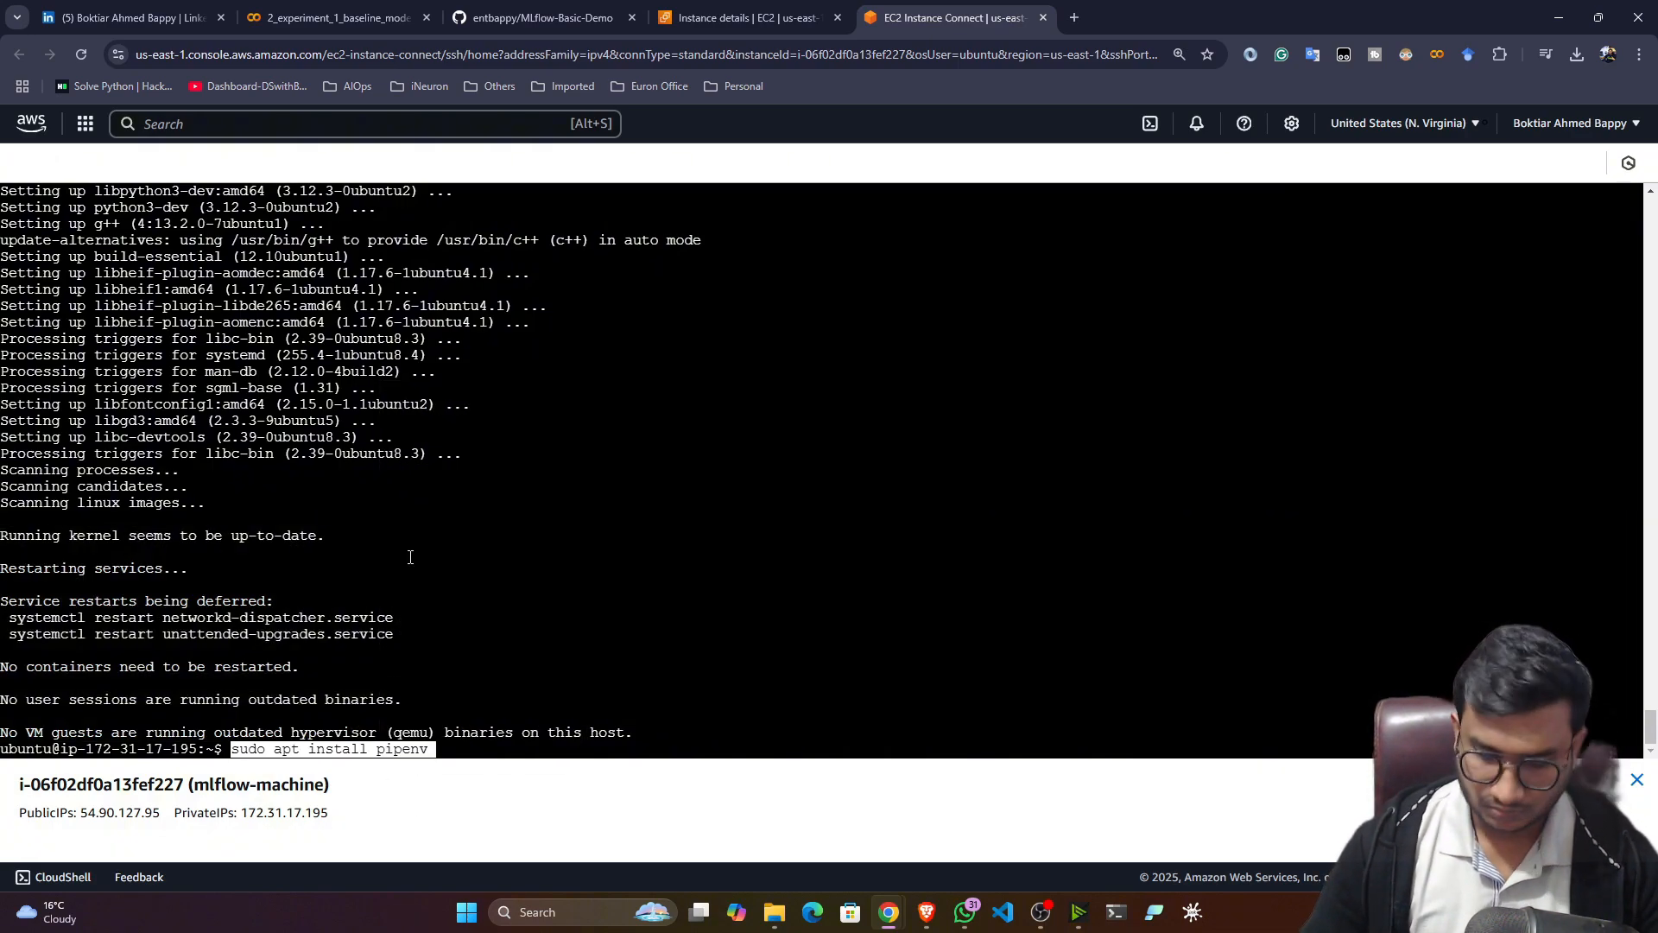
{"action": "key", "text": "Return"}
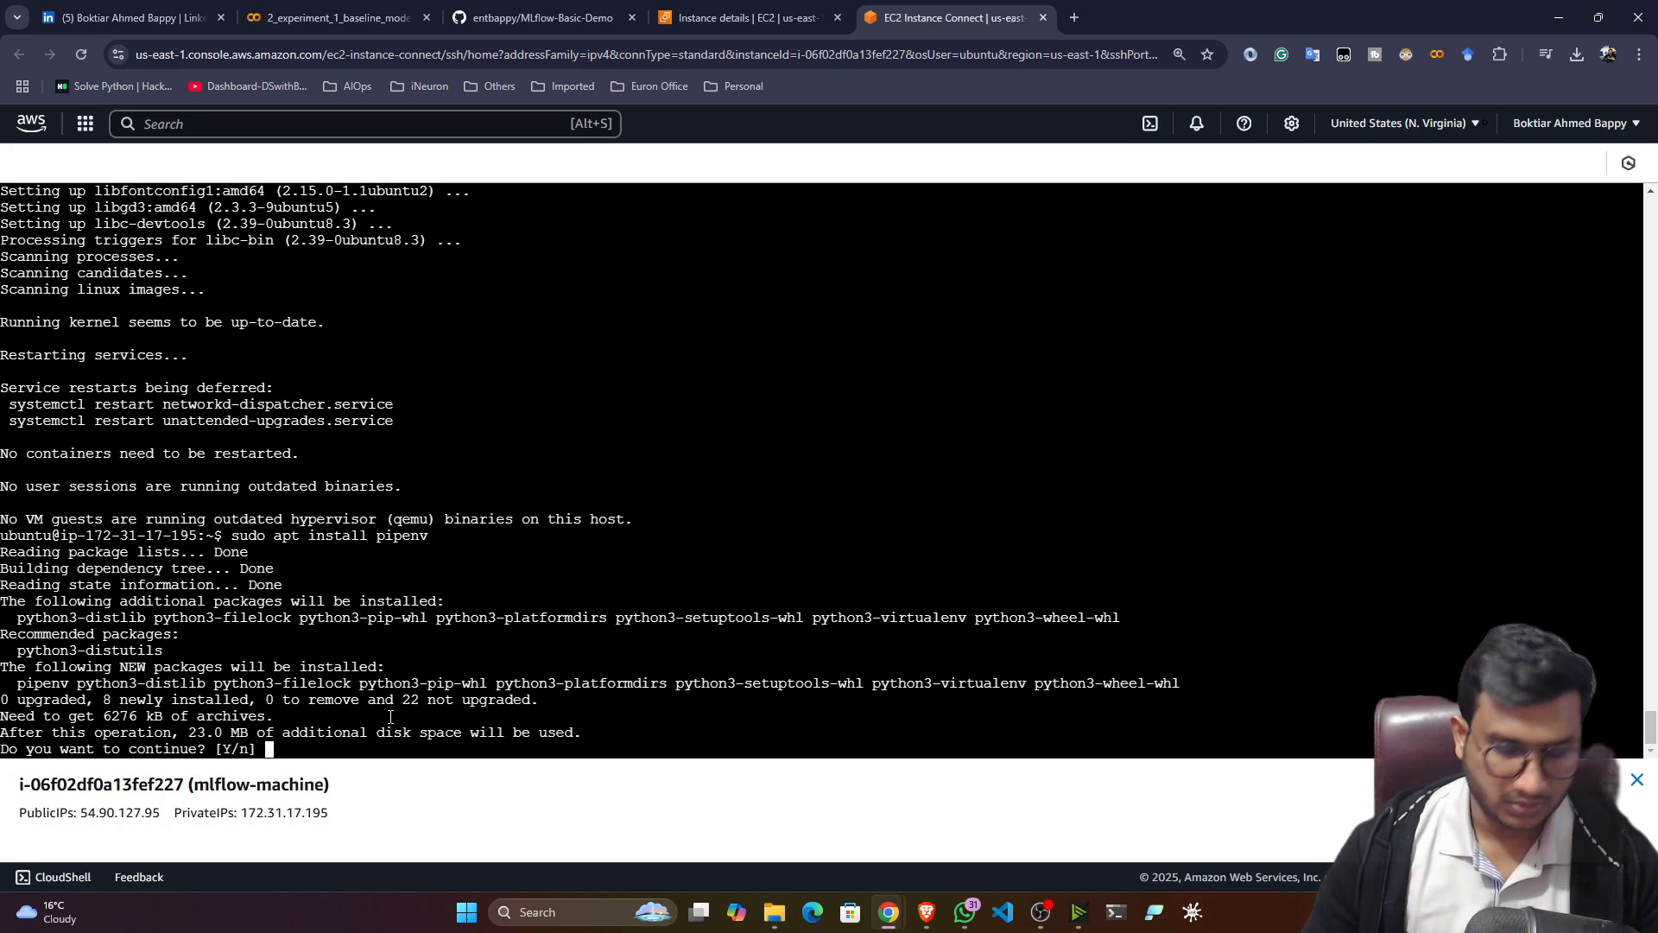
{"action": "type", "text": "y"}
{"action": "key", "text": "Return"}
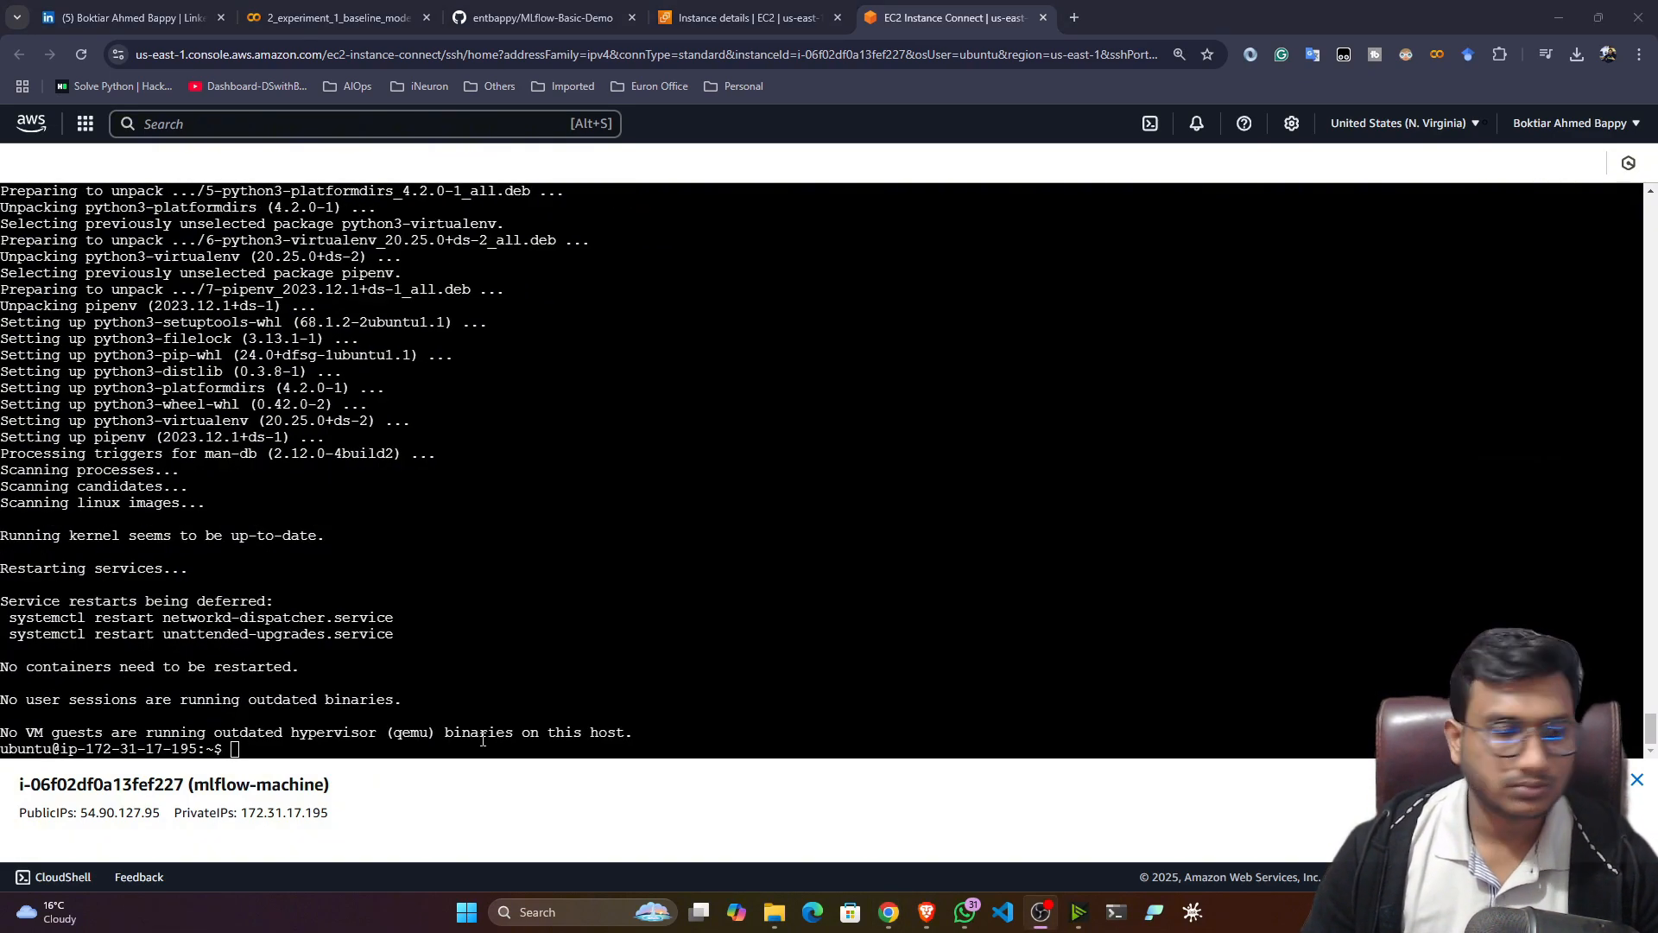
Copy sudo apt install virtualenv from the GitHub README and run it in the EC2 terminal
{"action": "left_click_drag", "start_coordinate": [353, 728], "coordinate": [359, 272]}
{"action": "left_click", "coordinate": [540, 17]}
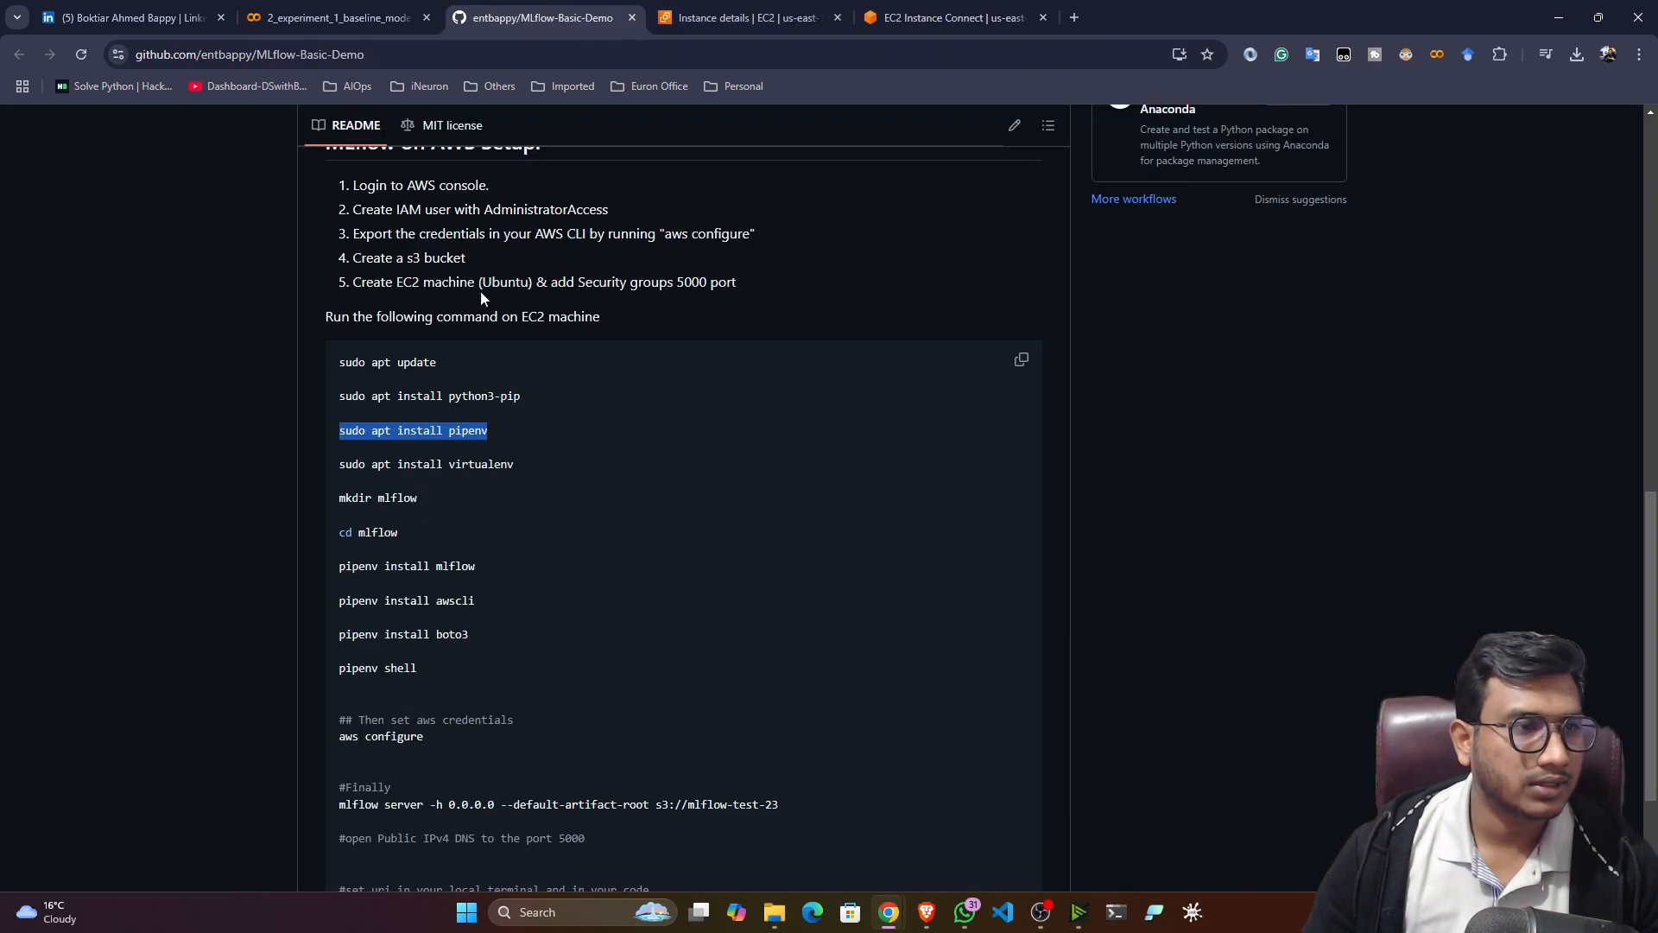
{"action": "scroll", "coordinate": [375, 511], "scroll_direction": "down", "scroll_amount": 1}
{"action": "left_click_drag", "start_coordinate": [520, 385], "coordinate": [321, 382]}
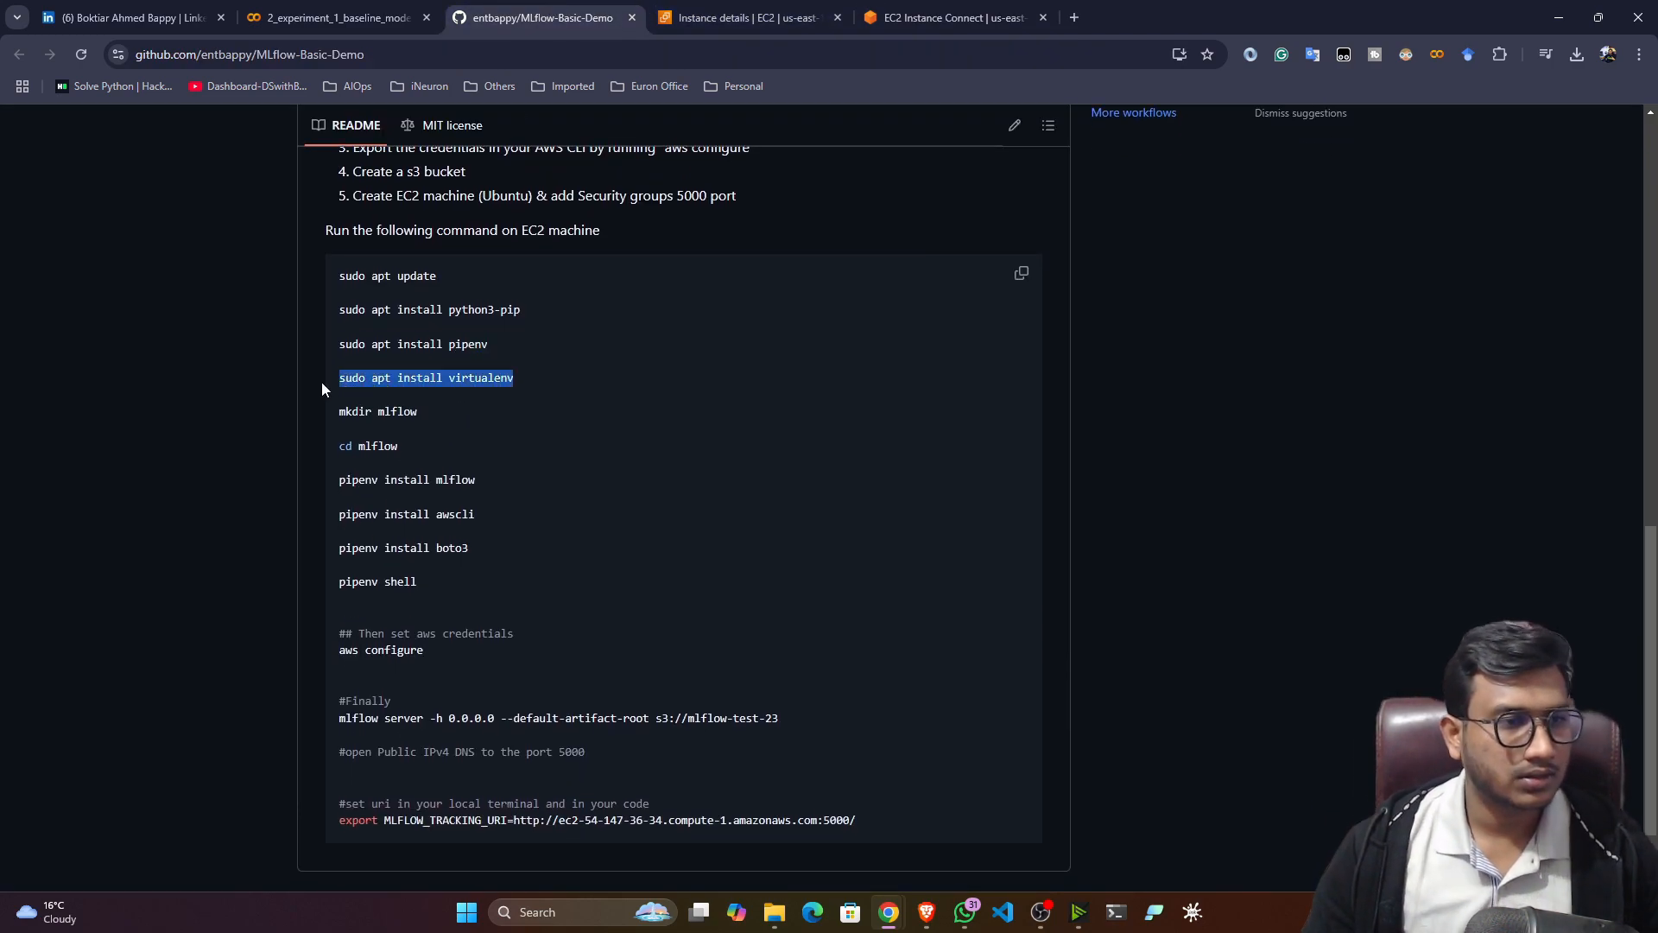
{"action": "left_click", "coordinate": [950, 17]}
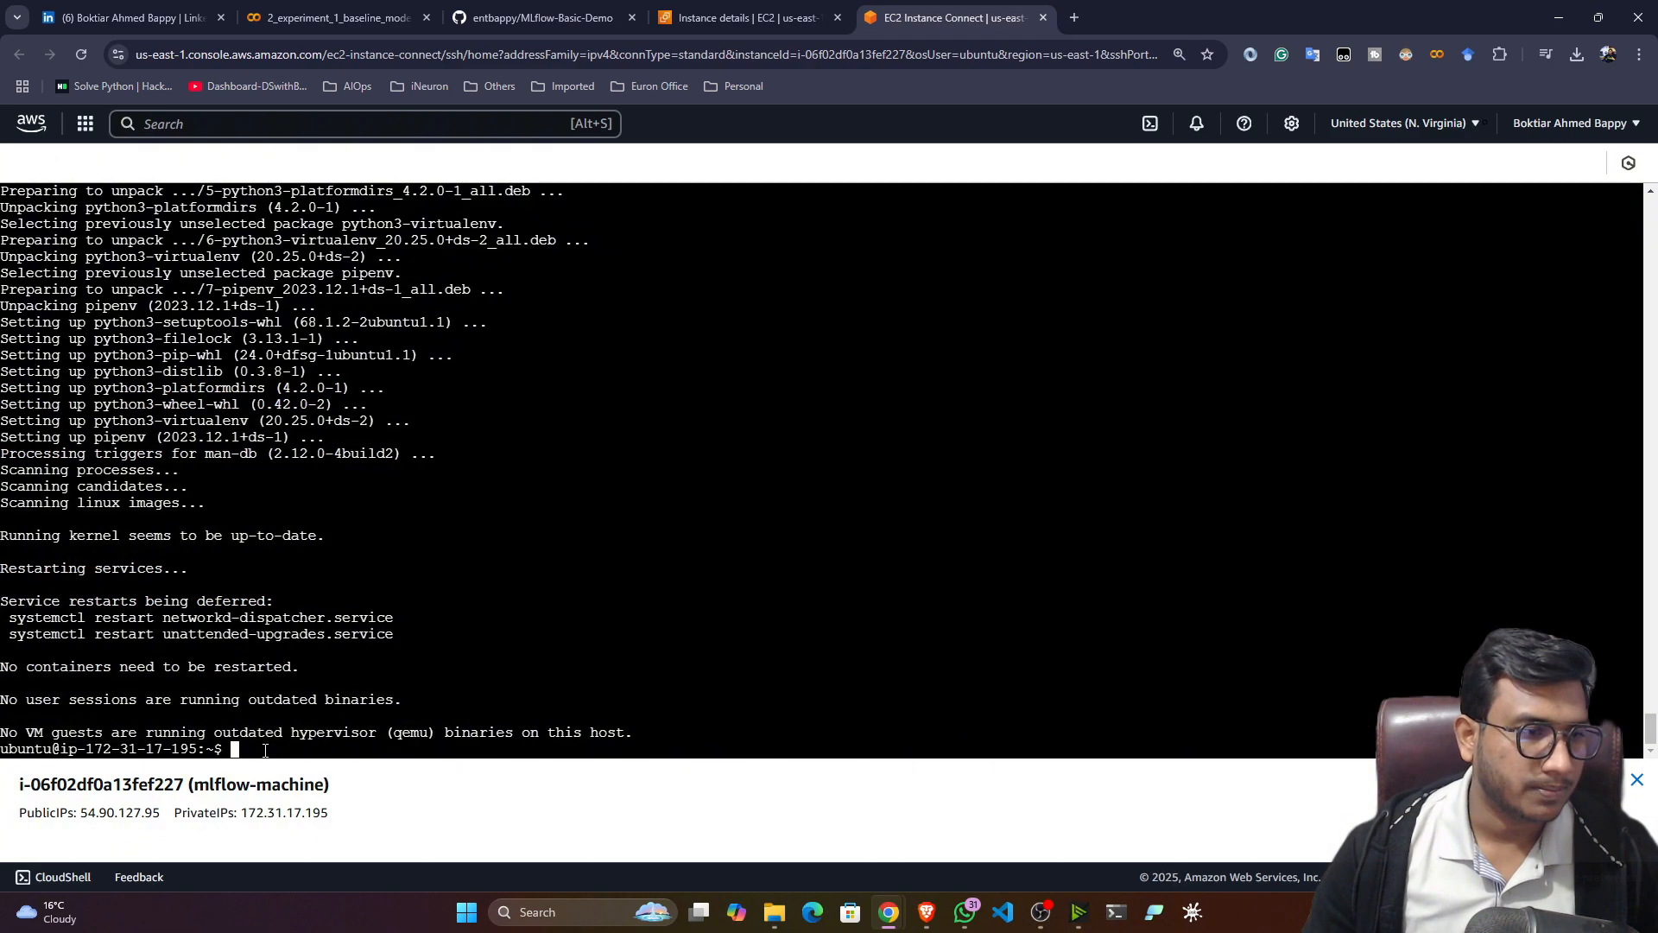
{"action": "right_click", "coordinate": [261, 751]}
{"action": "left_click", "coordinate": [302, 551]}
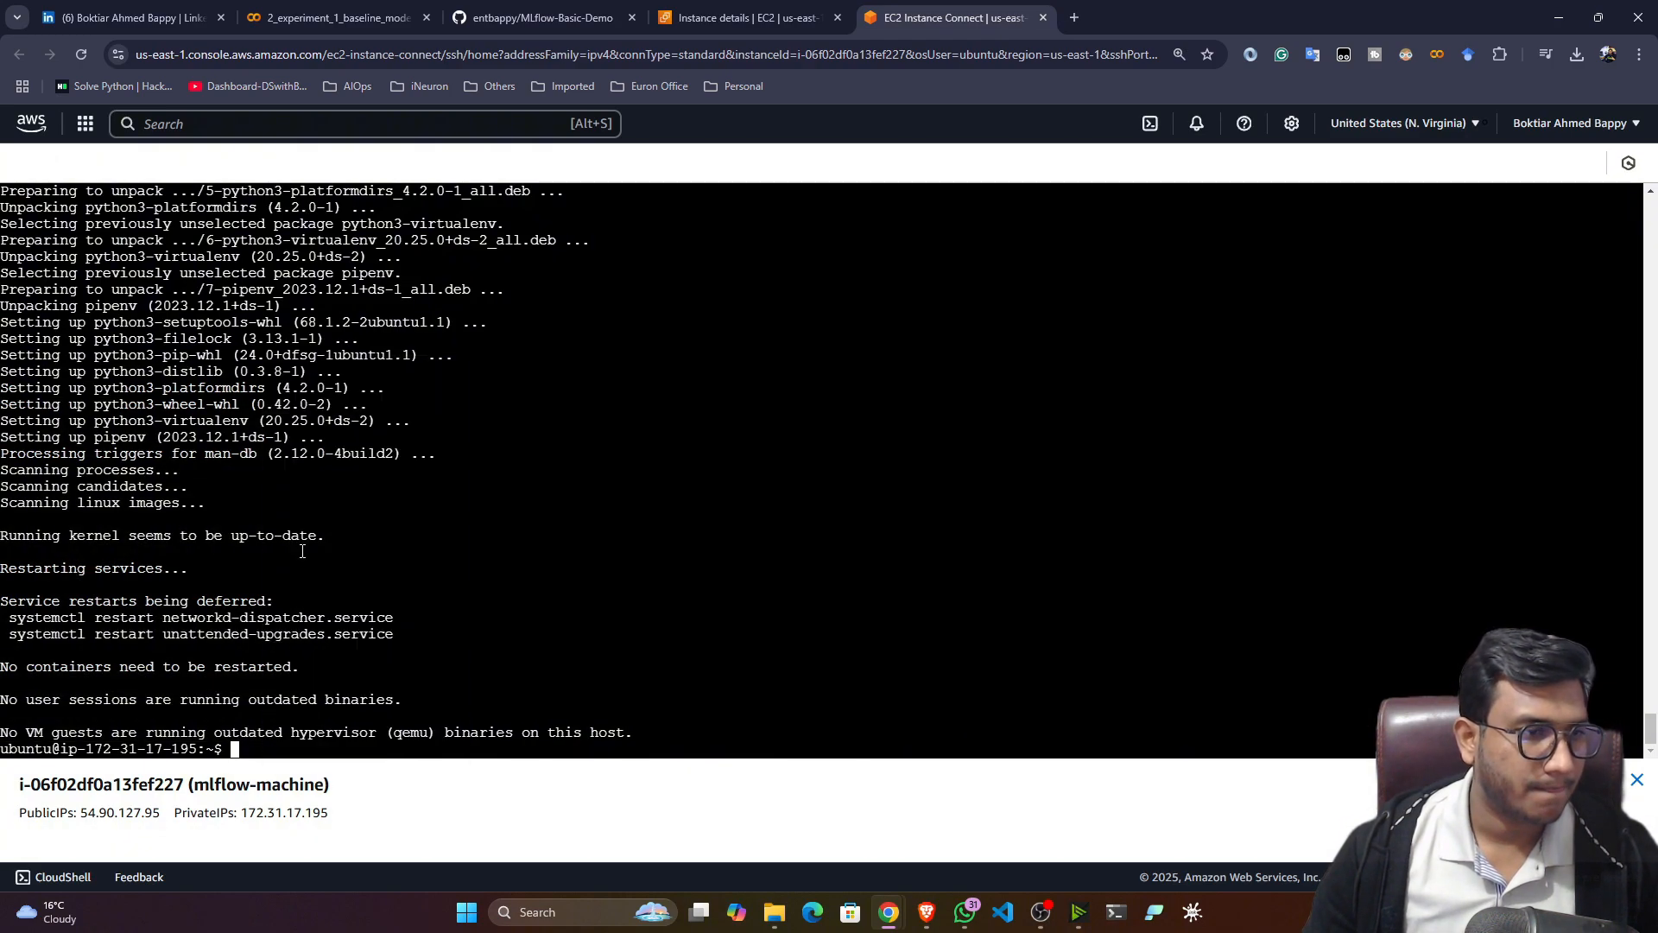
{"action": "key", "text": "Return"}
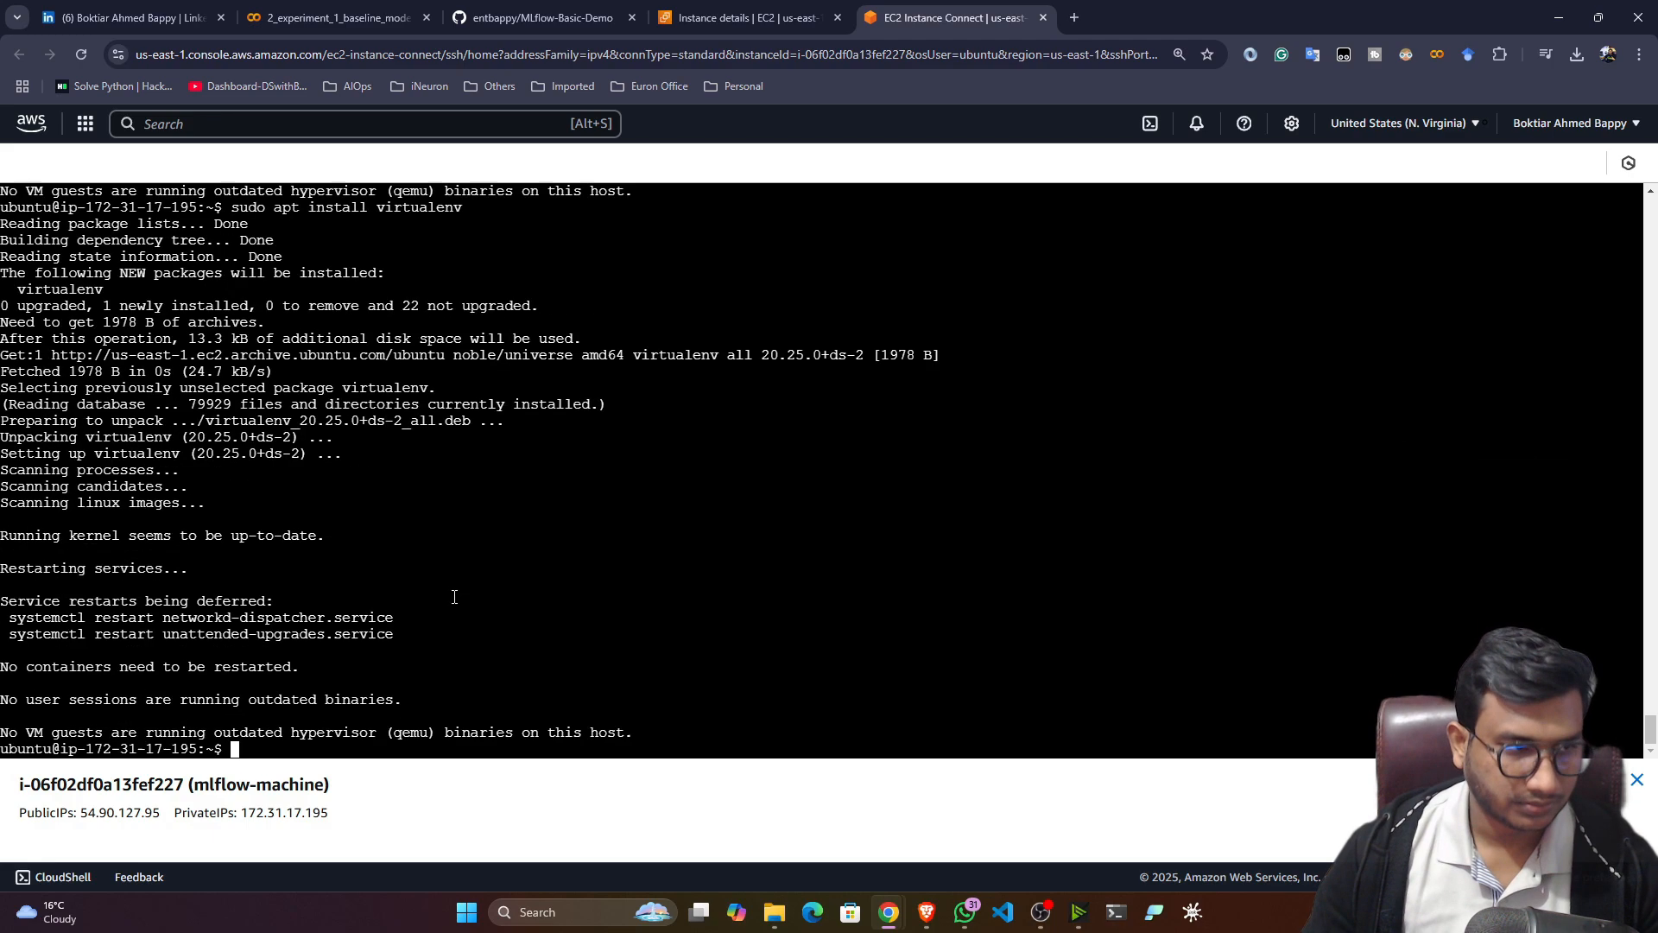
Create the mlflow directory on the EC2 machine by running mkdir mlflow from the README
{"action": "left_click", "coordinate": [535, 17]}
{"action": "scroll", "coordinate": [356, 510], "scroll_direction": "down", "scroll_amount": 1}
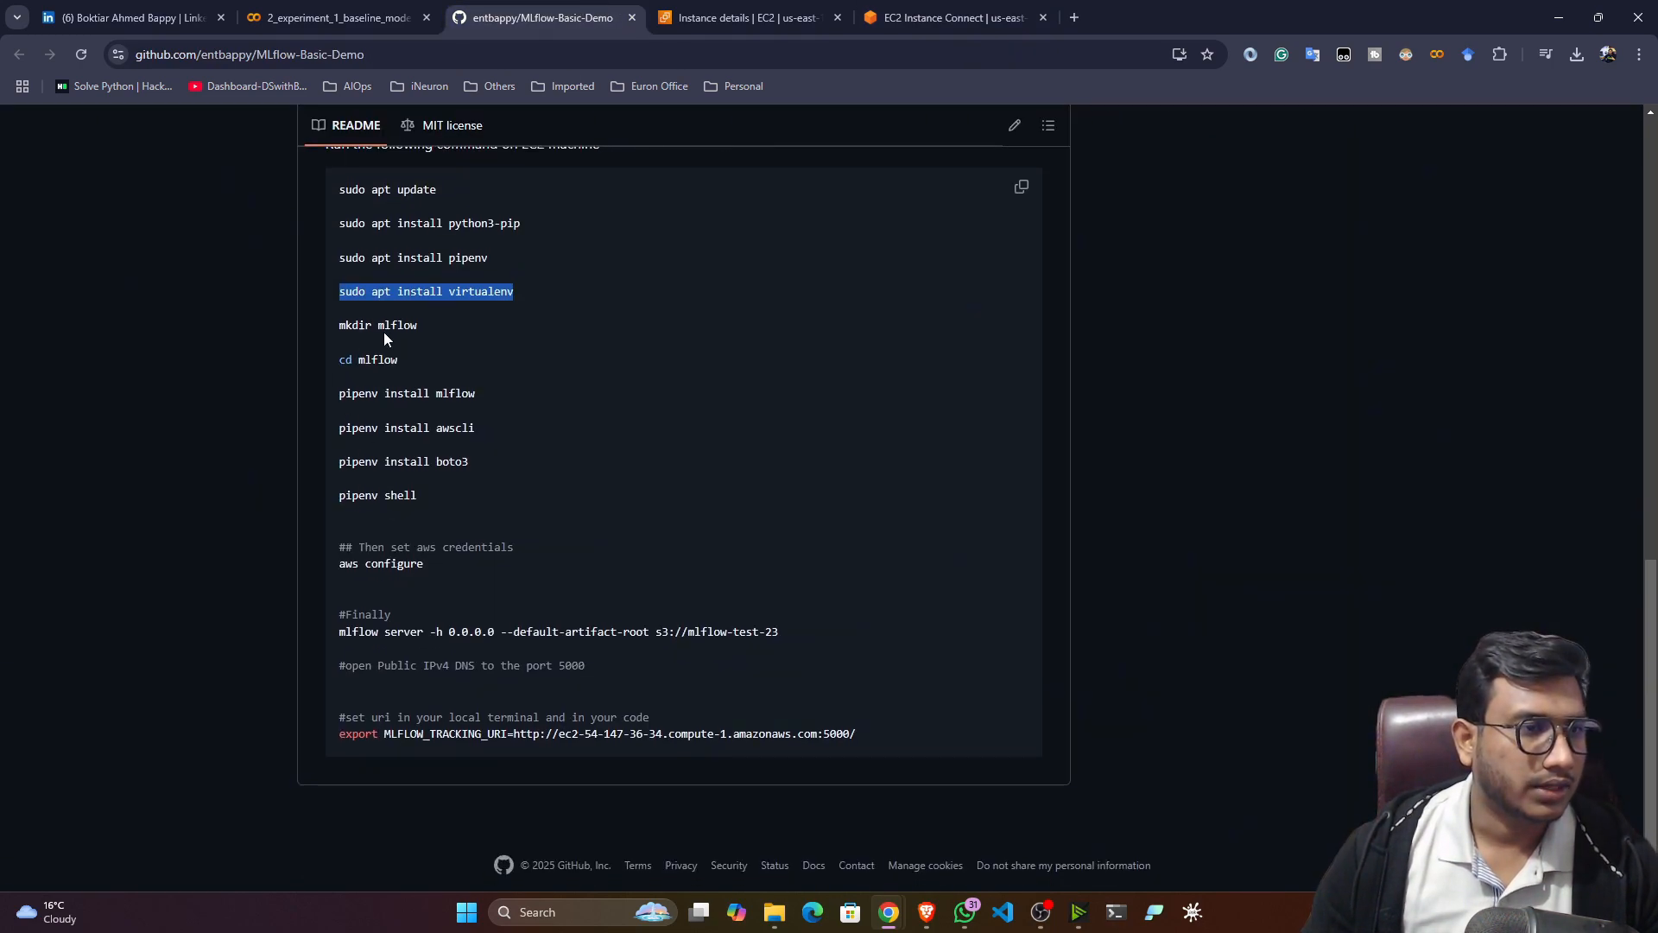
{"action": "left_click_drag", "start_coordinate": [418, 325], "coordinate": [339, 335]}
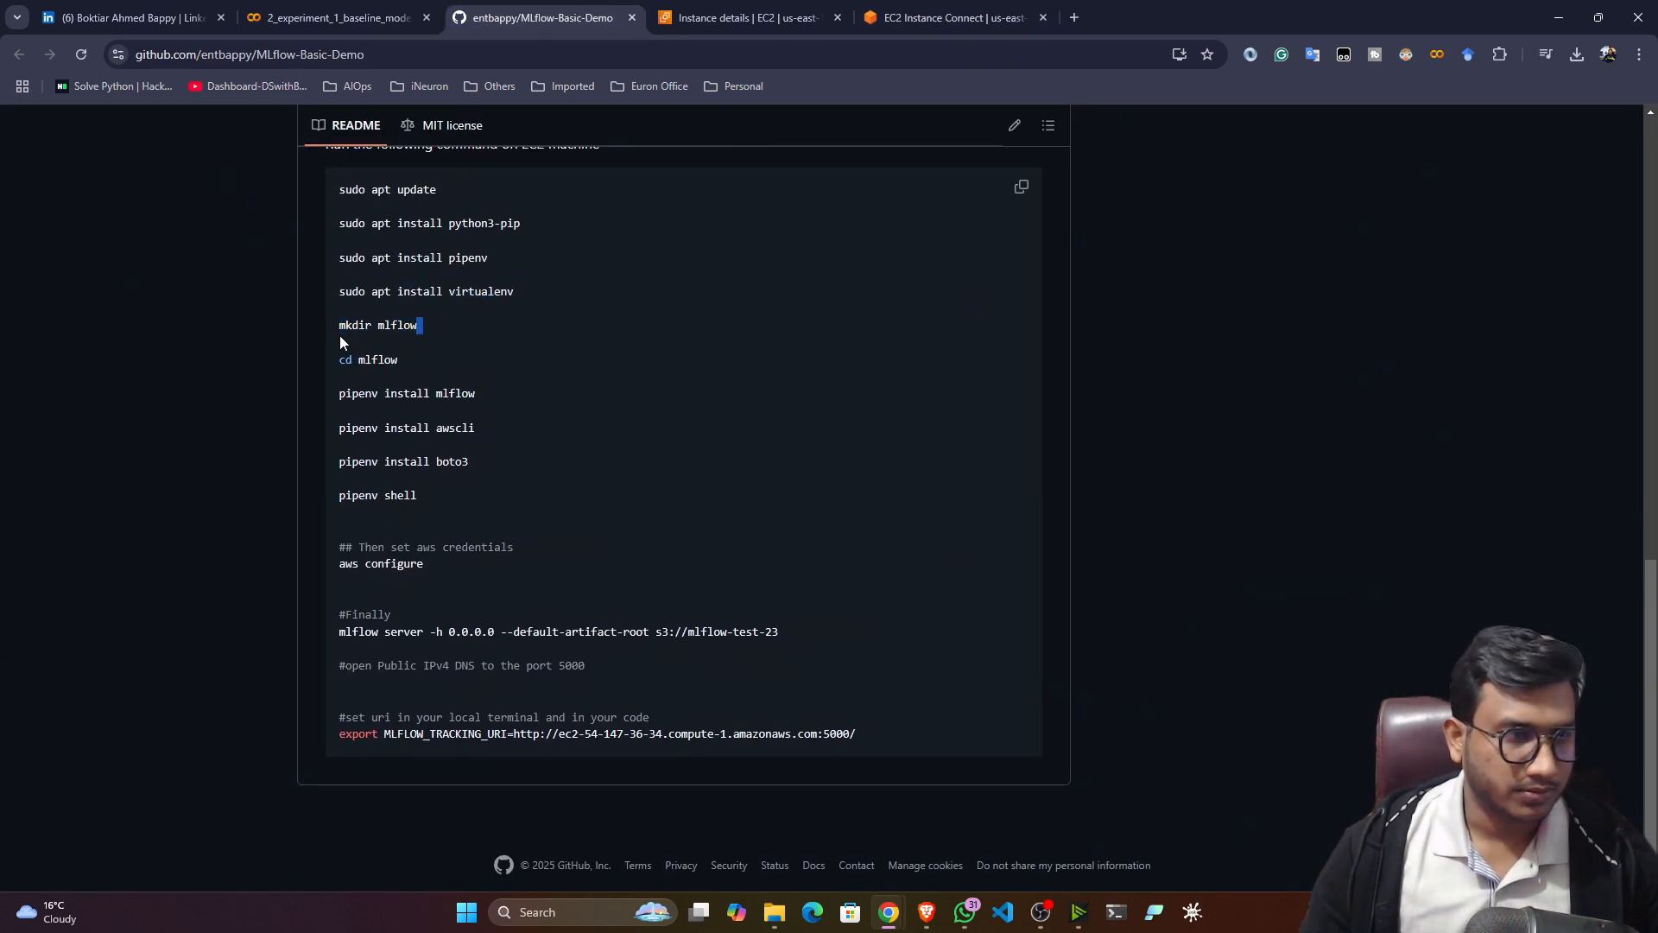
{"action": "left_click", "coordinate": [898, 13]}
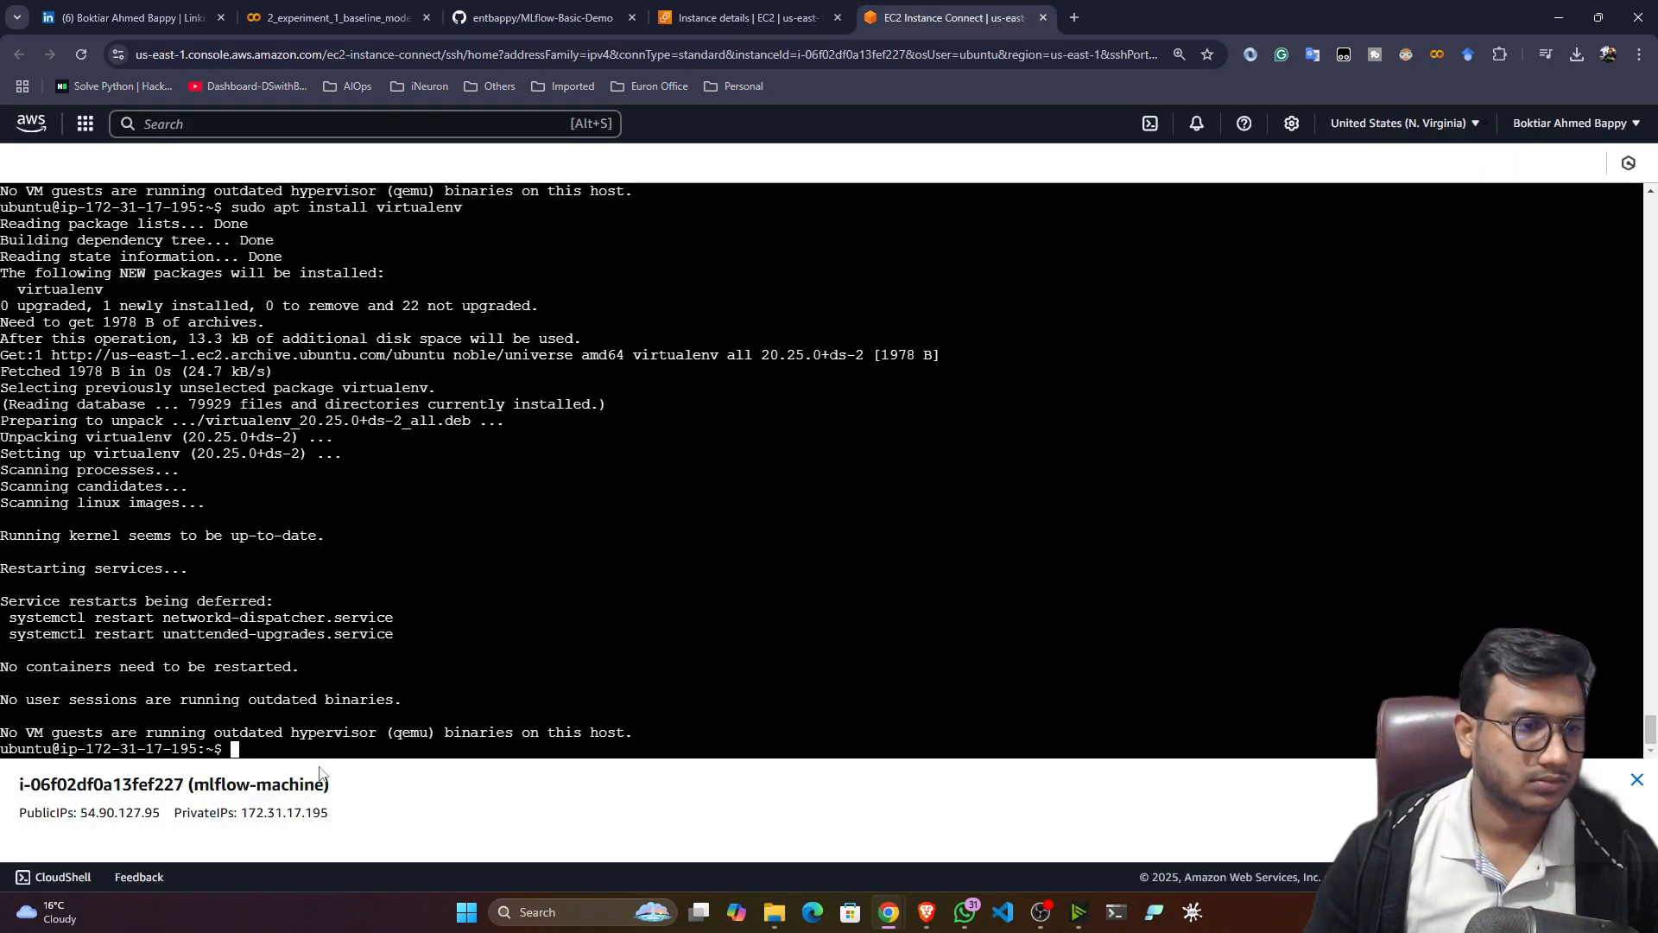
{"action": "right_click", "coordinate": [315, 346]}
{"action": "left_click", "coordinate": [348, 551]}
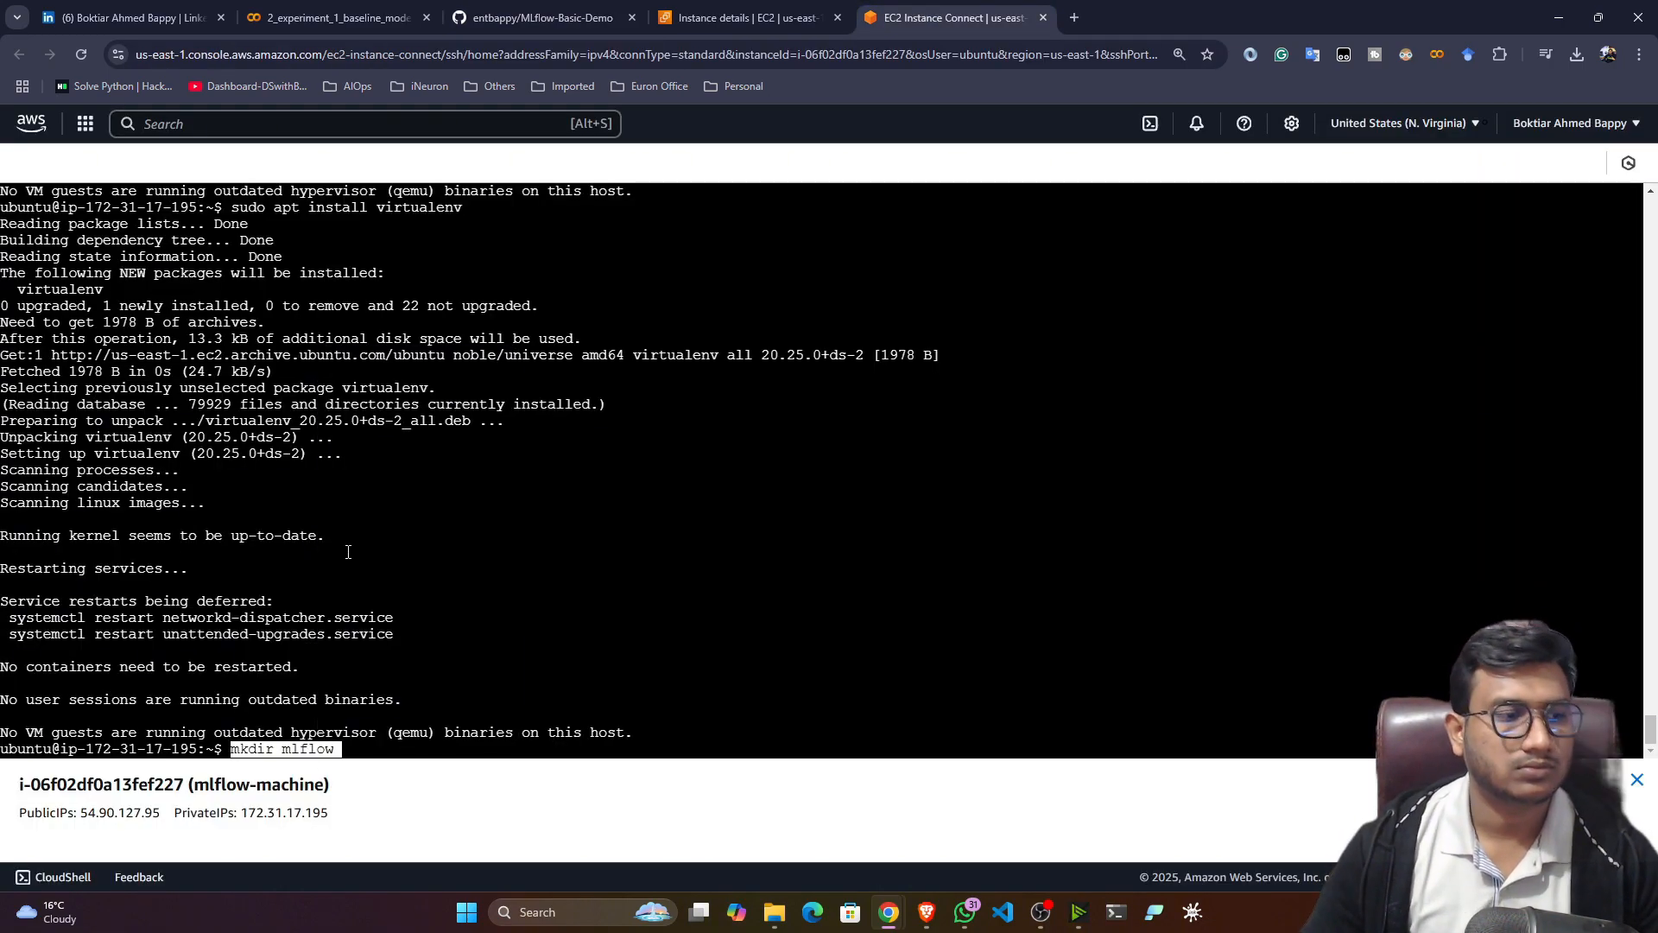
{"action": "key", "text": "Return"}
Change into the mlflow directory in the EC2 terminal with the README's cd mlflow command
{"action": "left_click", "coordinate": [536, 17]}
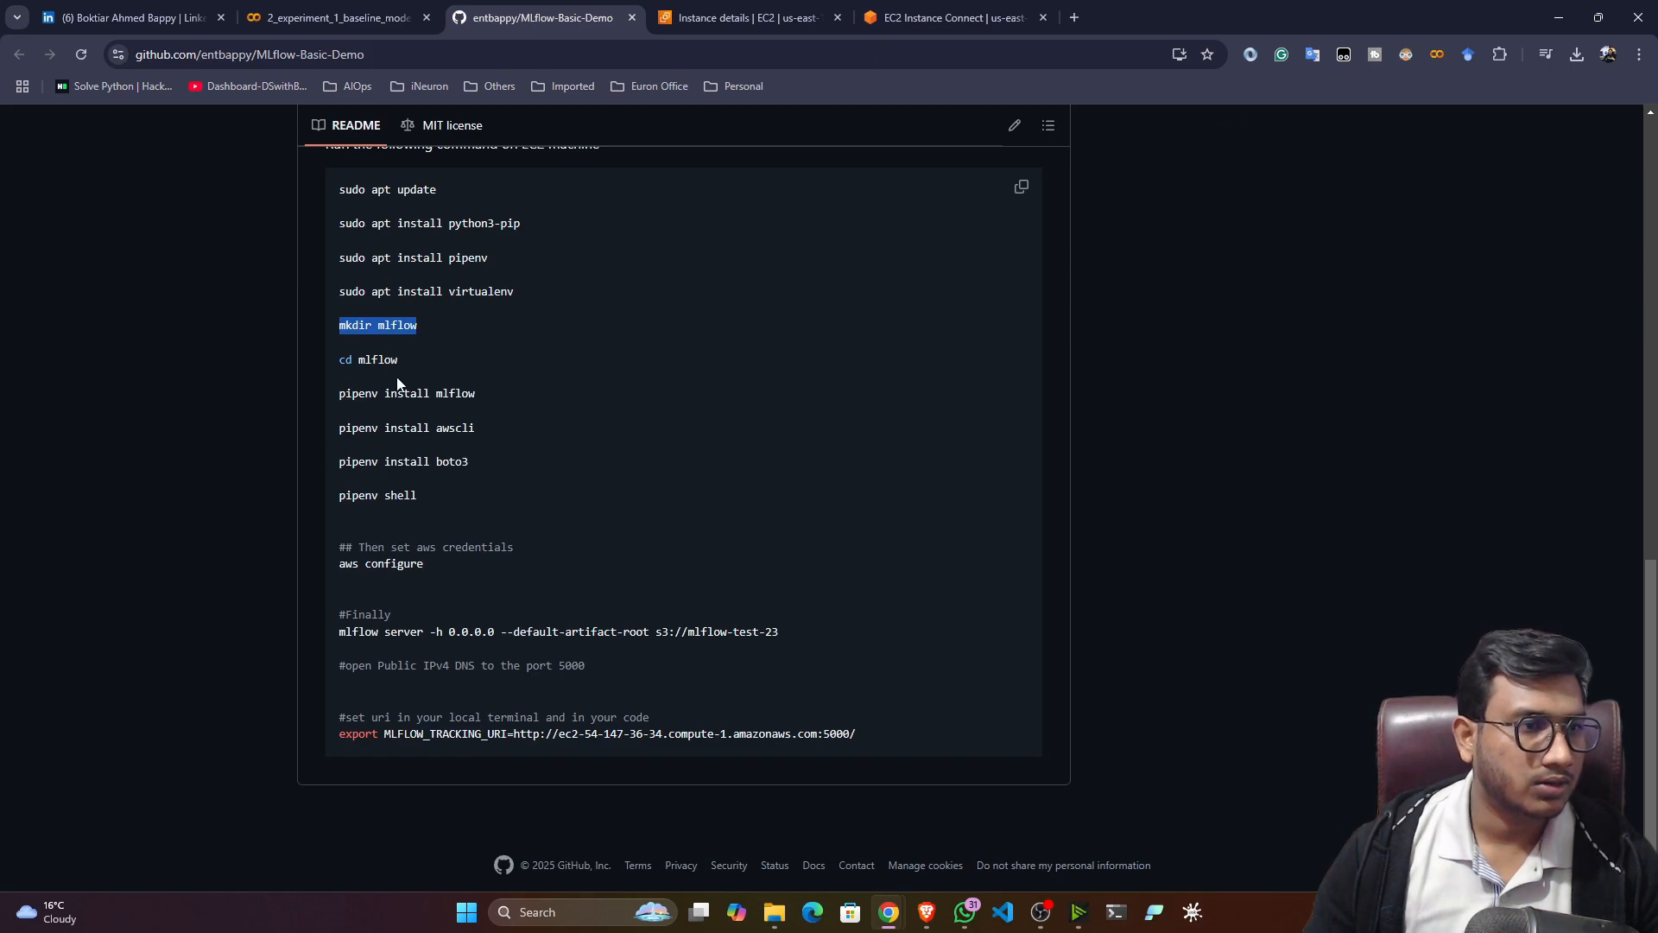
{"action": "left_click", "coordinate": [763, 7]}
{"action": "left_click", "coordinate": [881, 10]}
{"action": "right_click", "coordinate": [354, 741]}
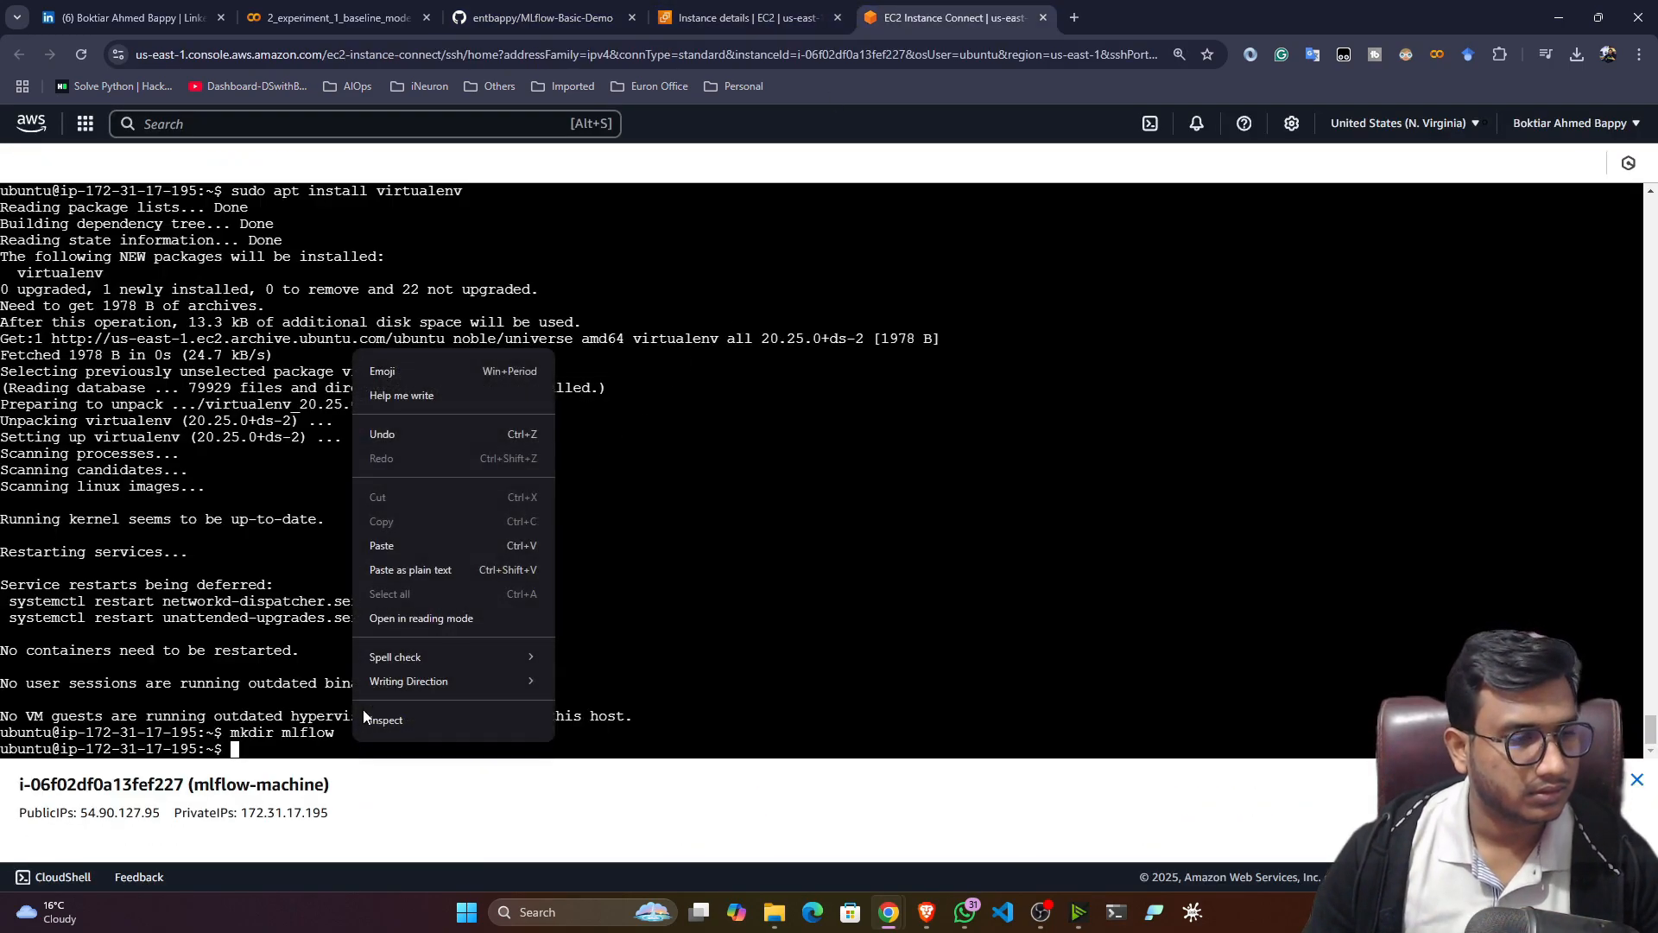
{"action": "left_click", "coordinate": [406, 547]}
{"action": "key", "text": "Return"}
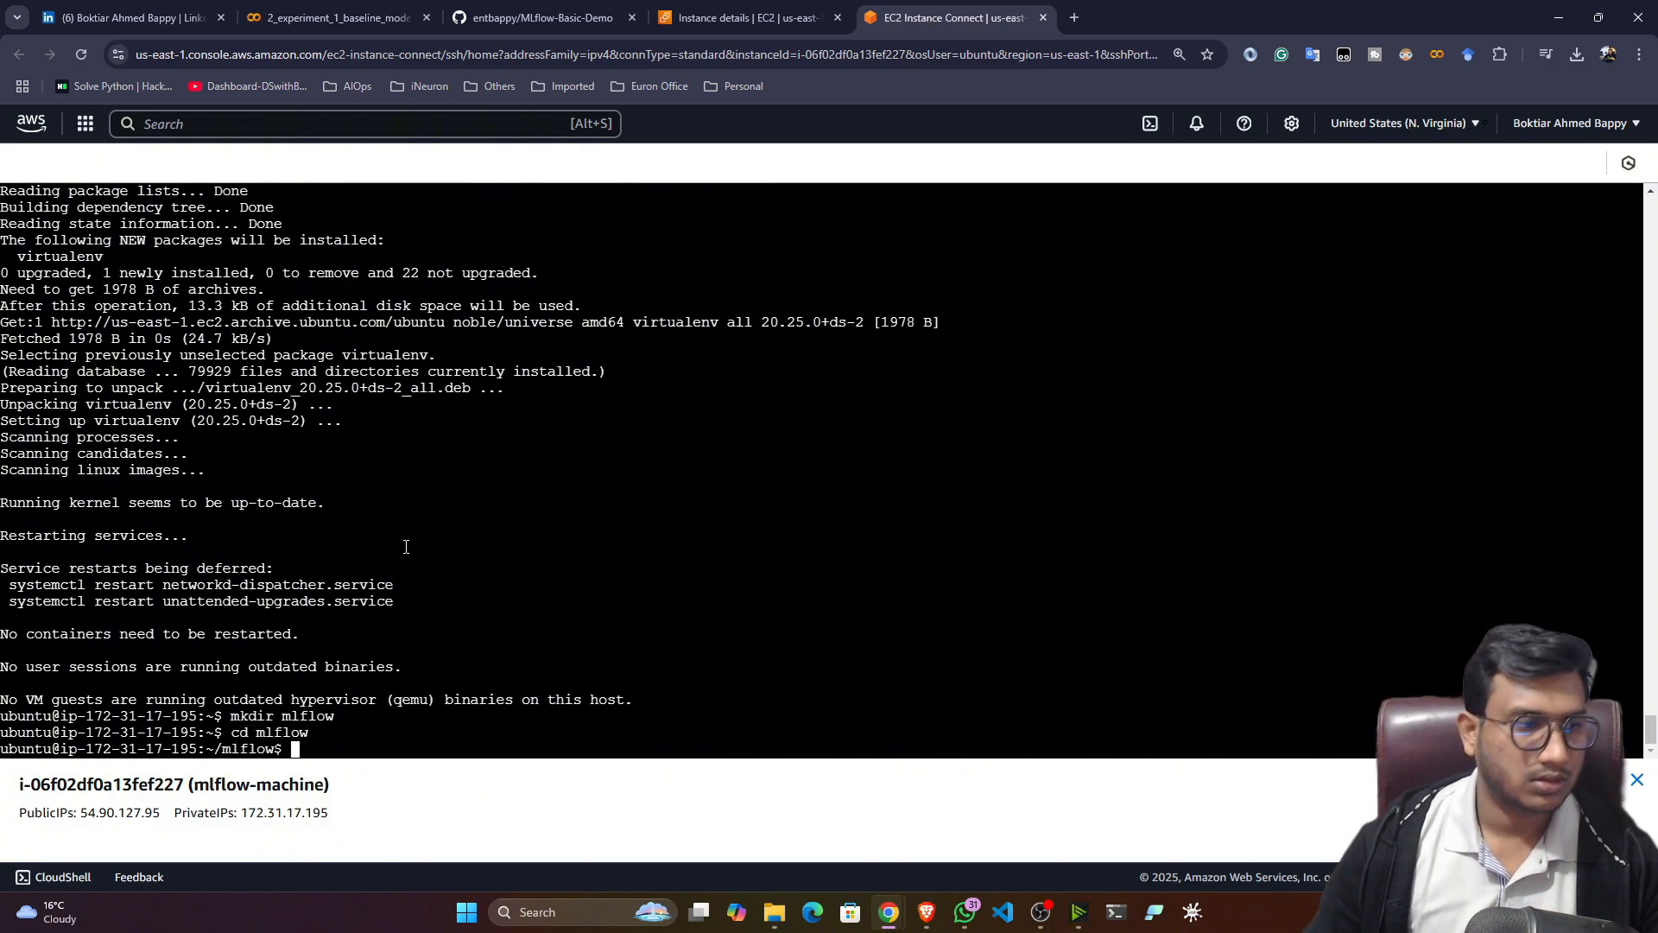
Copy pipenv install mlflow from the README and run it inside the mlflow directory on the EC2 machine
{"action": "left_click", "coordinate": [592, 10]}
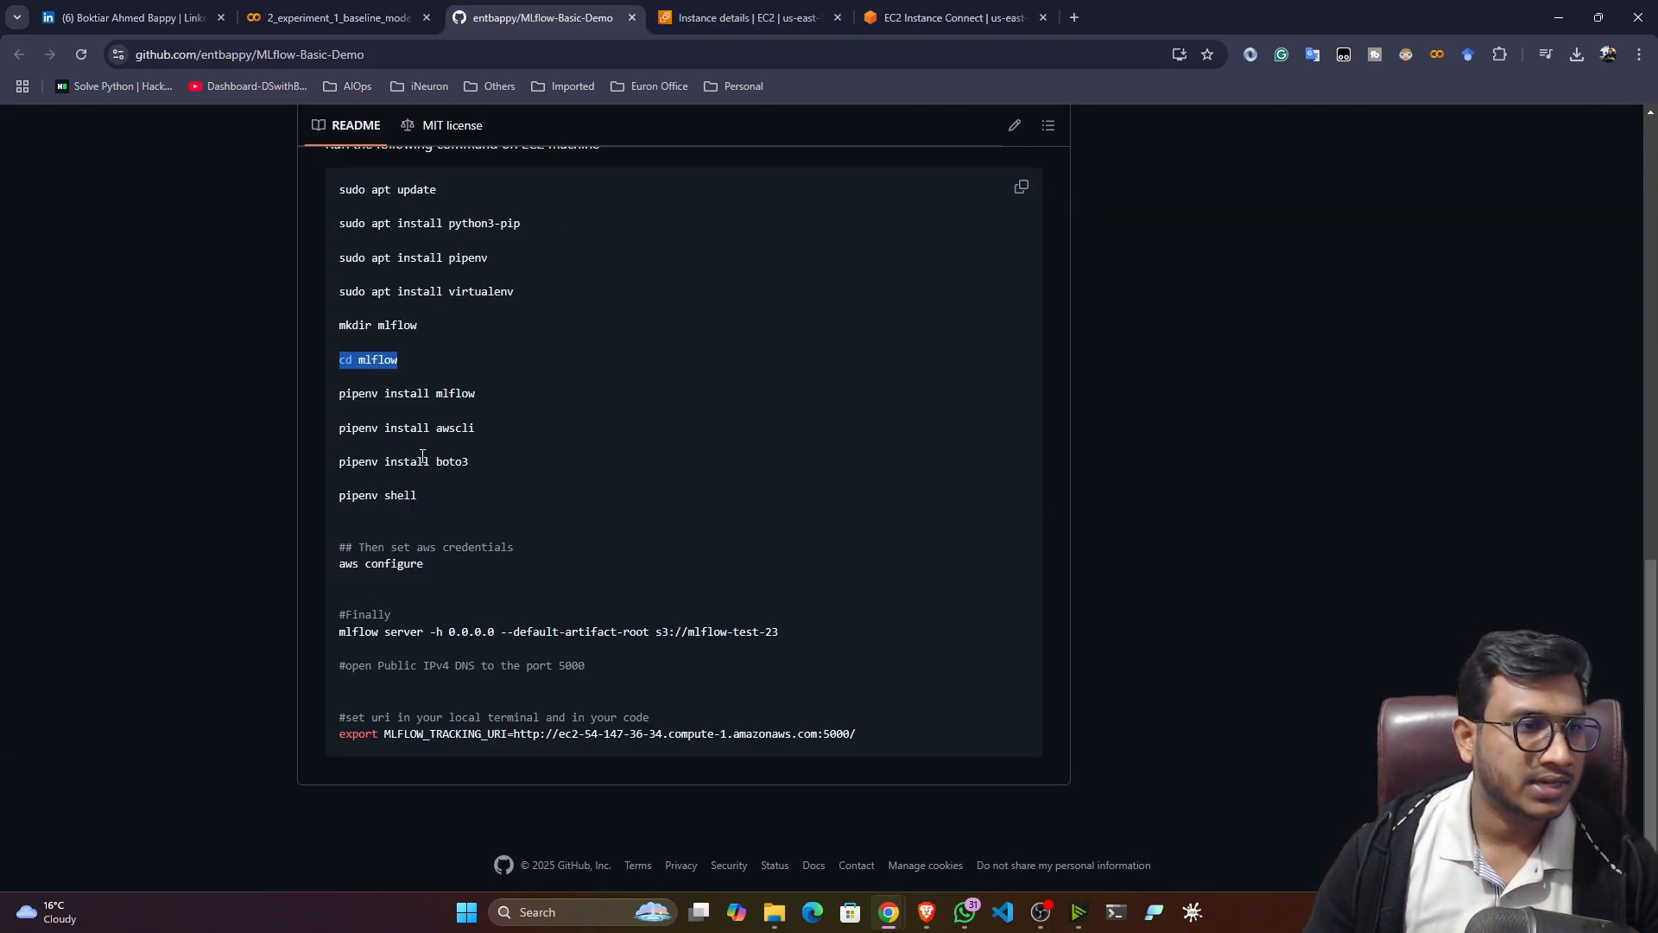
{"action": "left_click_drag", "start_coordinate": [495, 404], "coordinate": [342, 397]}
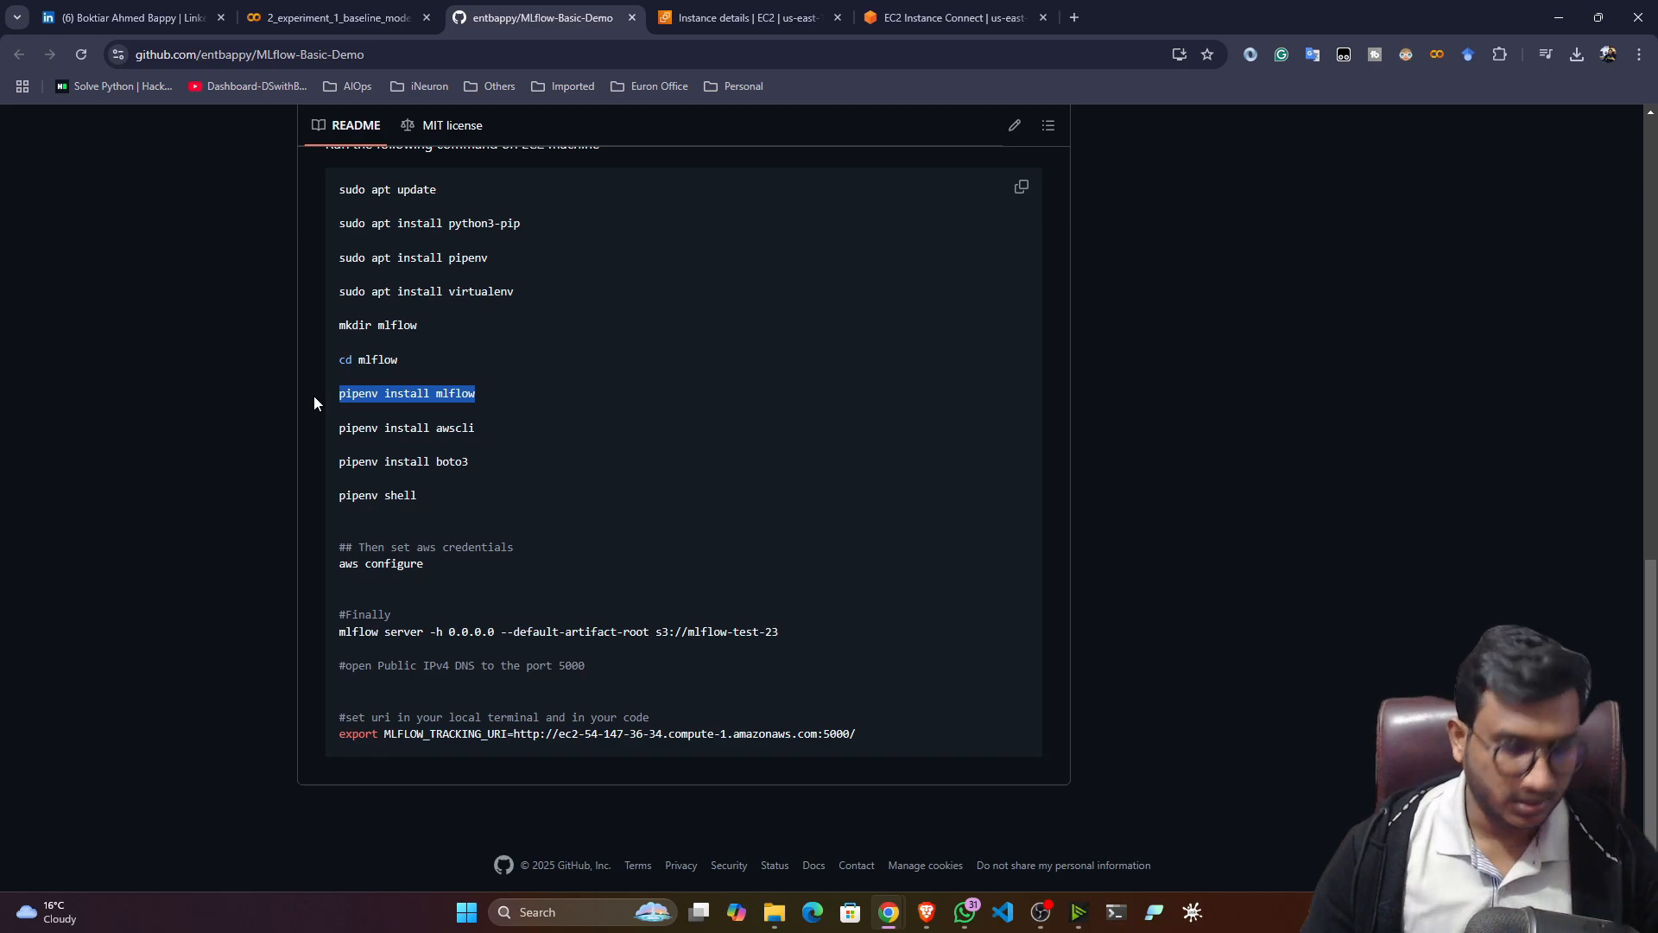
{"action": "left_click", "coordinate": [950, 17]}
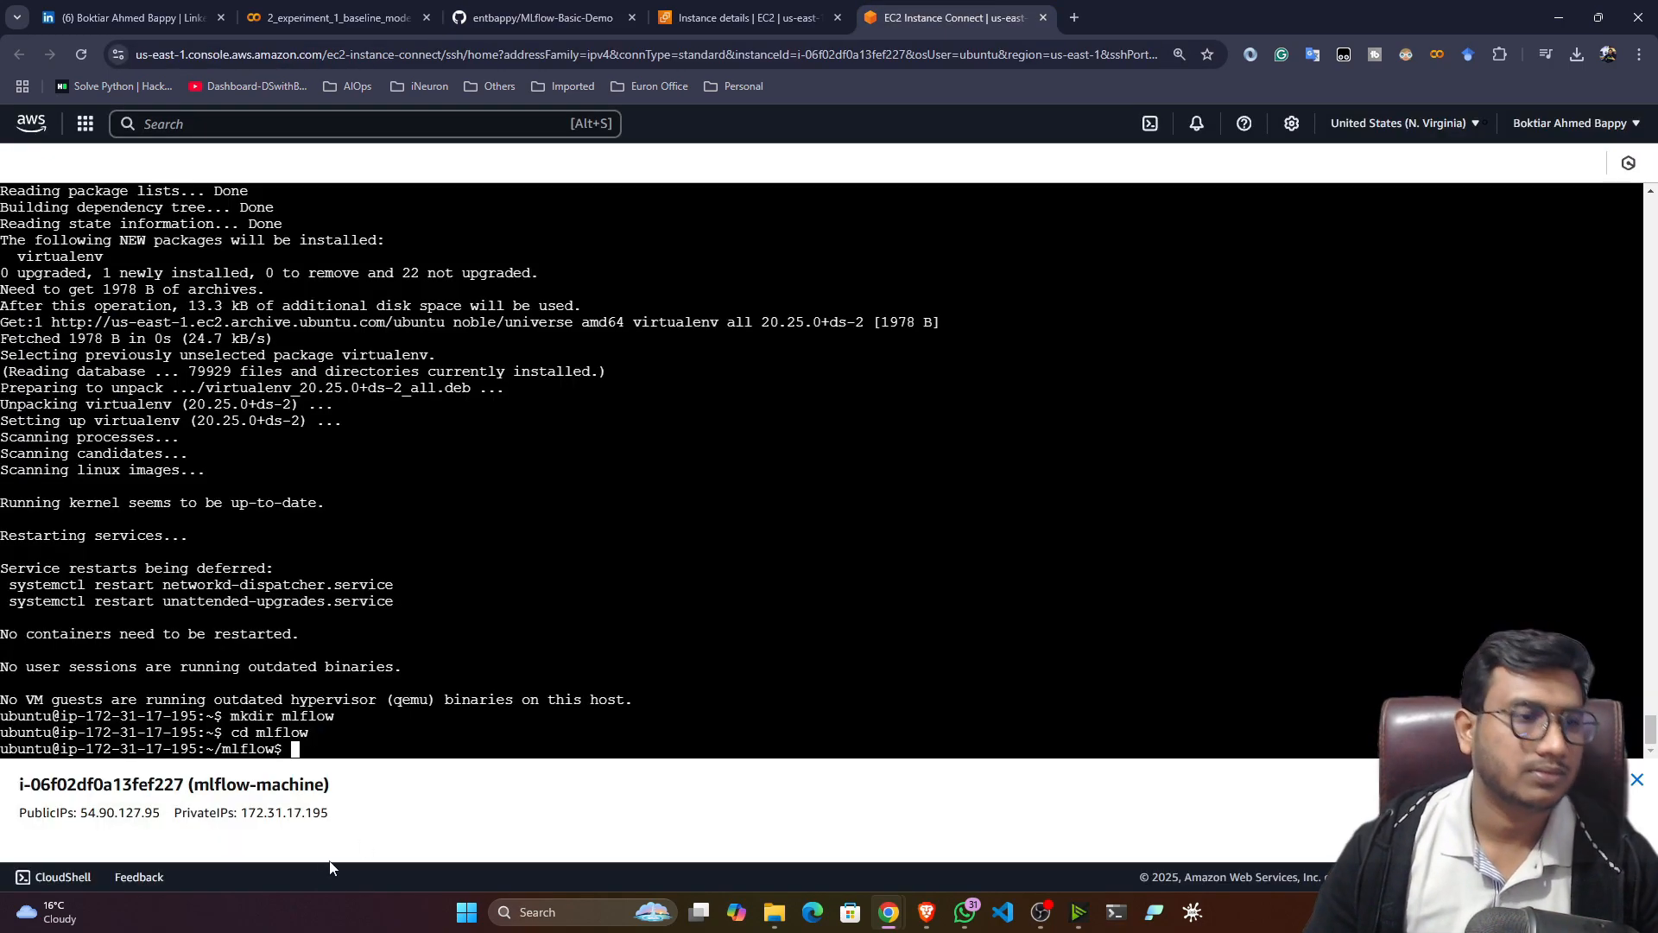
{"action": "right_click", "coordinate": [331, 748]}
{"action": "left_click", "coordinate": [350, 567]}
{"action": "key", "text": "Return"}
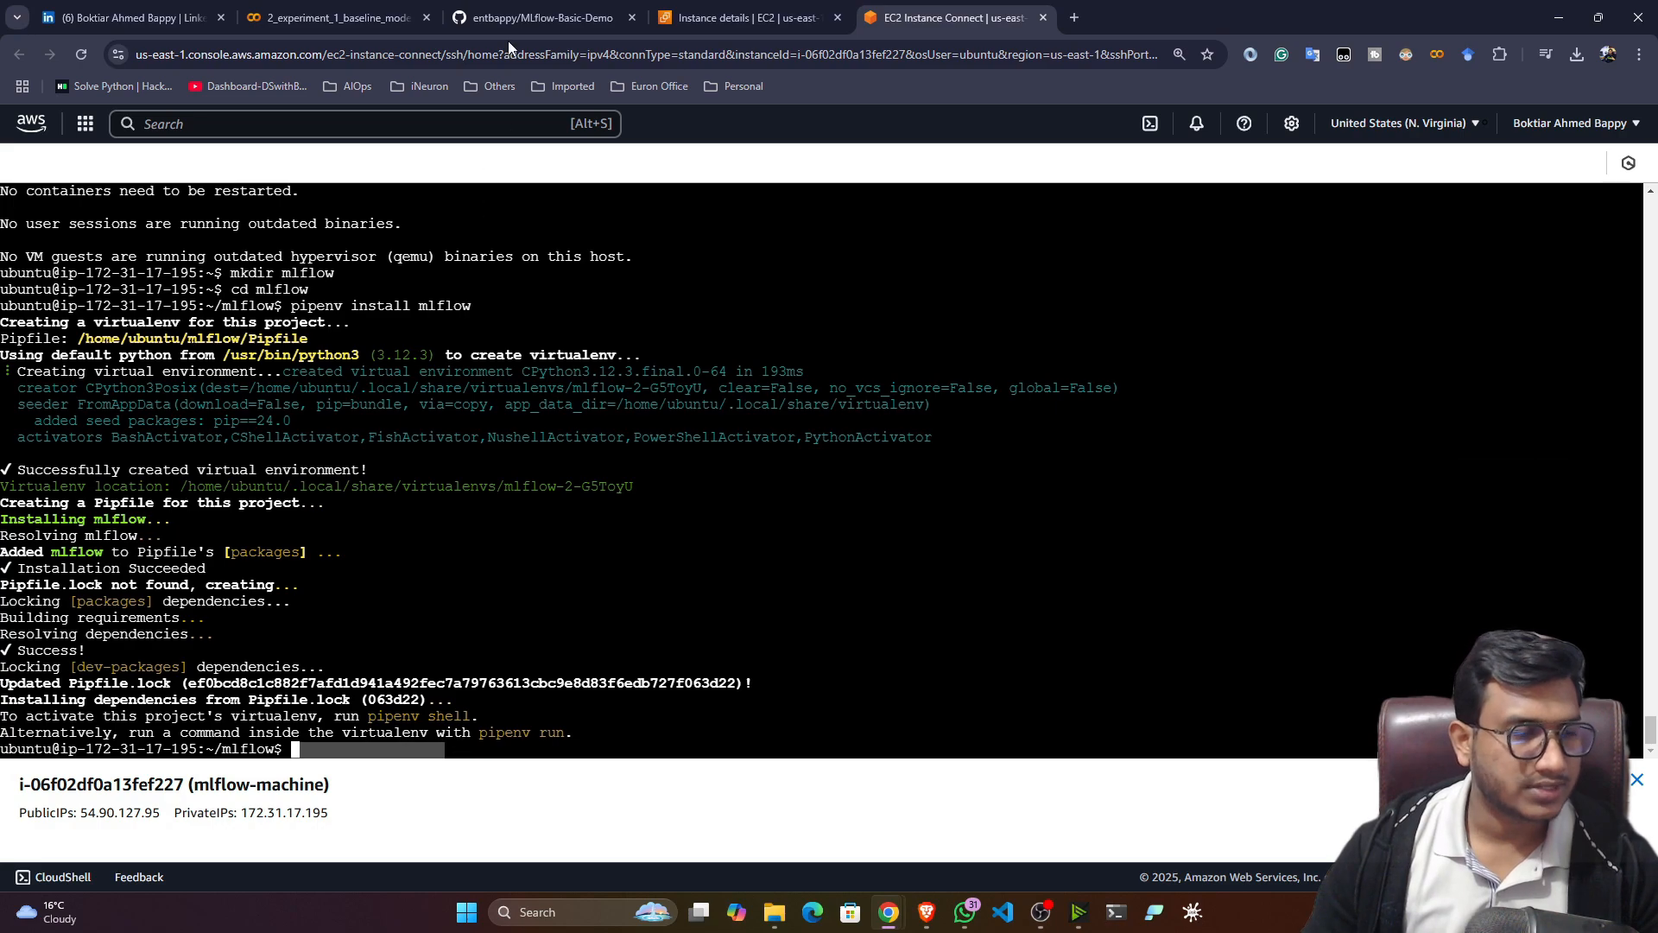
Copy pipenv install awscli from the README and run it in the EC2 terminal
{"action": "left_click", "coordinate": [535, 17]}
{"action": "left_click_drag", "start_coordinate": [477, 429], "coordinate": [315, 432]}
{"action": "key", "text": "ctrl+c"}
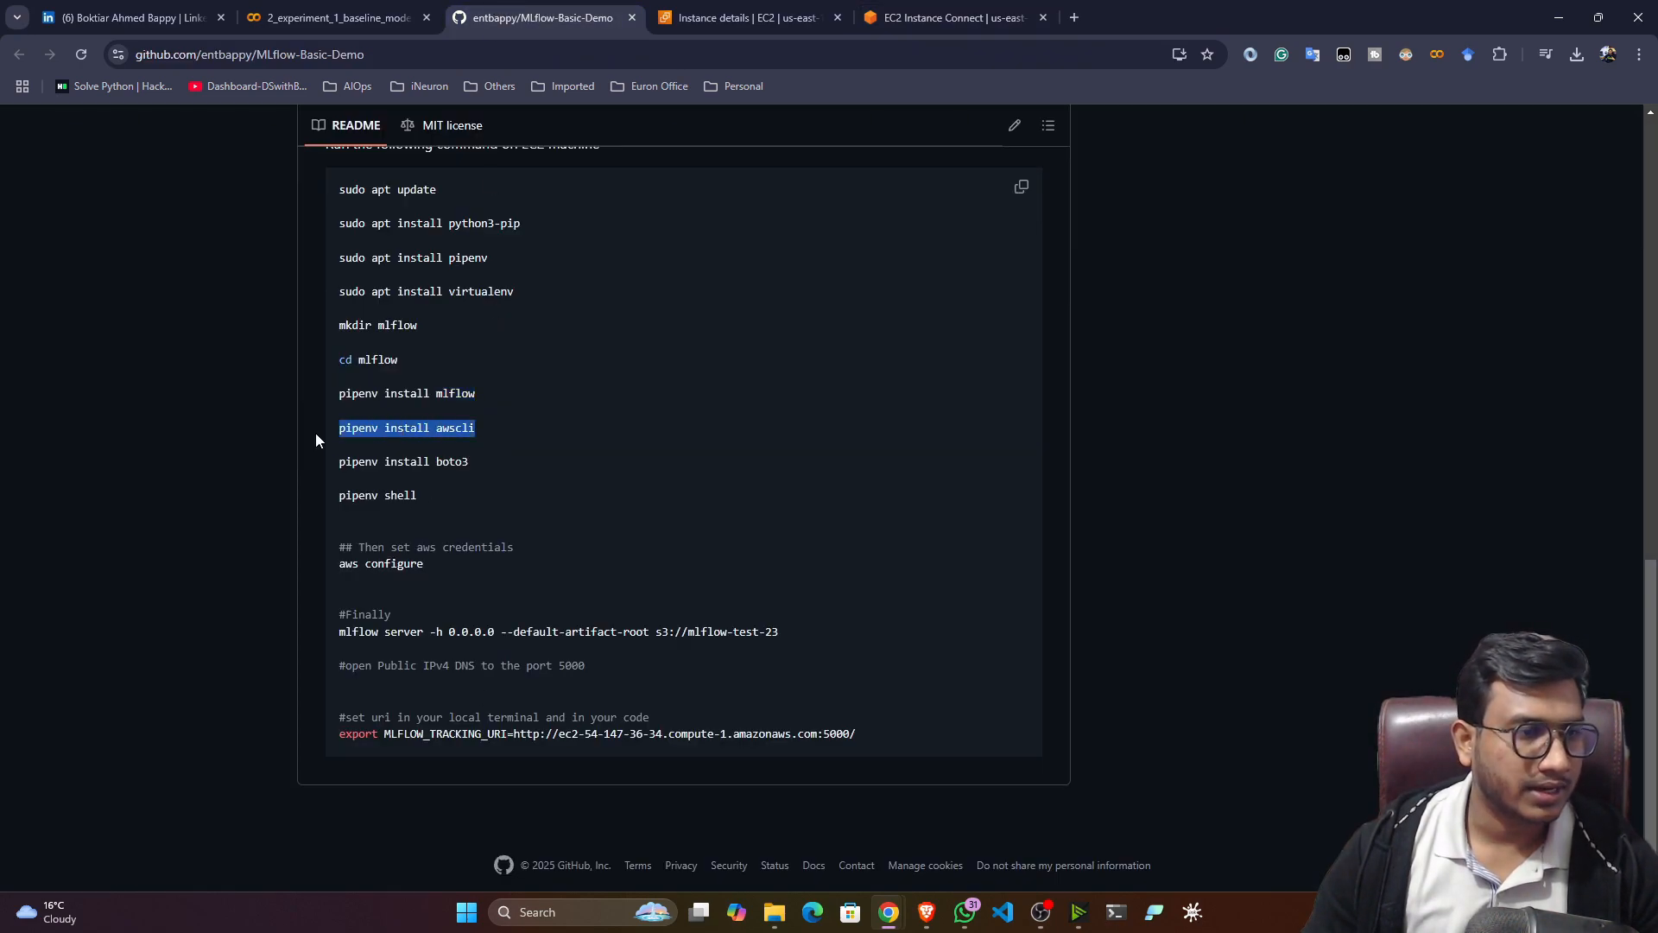
{"action": "left_click", "coordinate": [967, 11]}
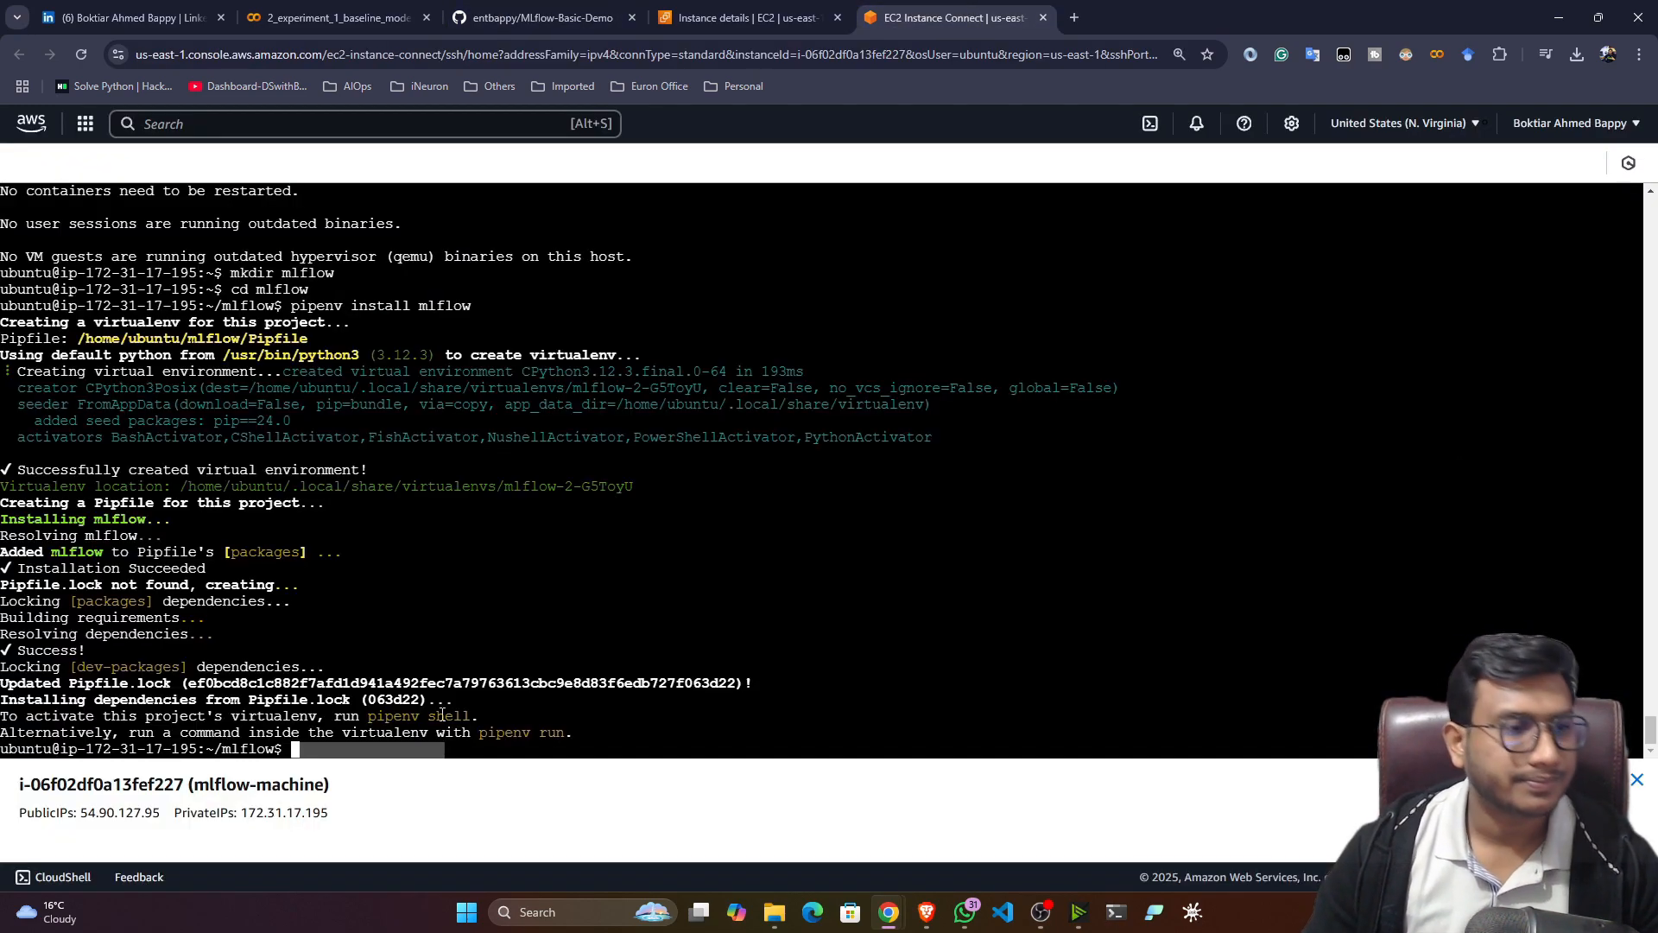
{"action": "right_click", "coordinate": [383, 753]}
{"action": "left_click", "coordinate": [411, 558]}
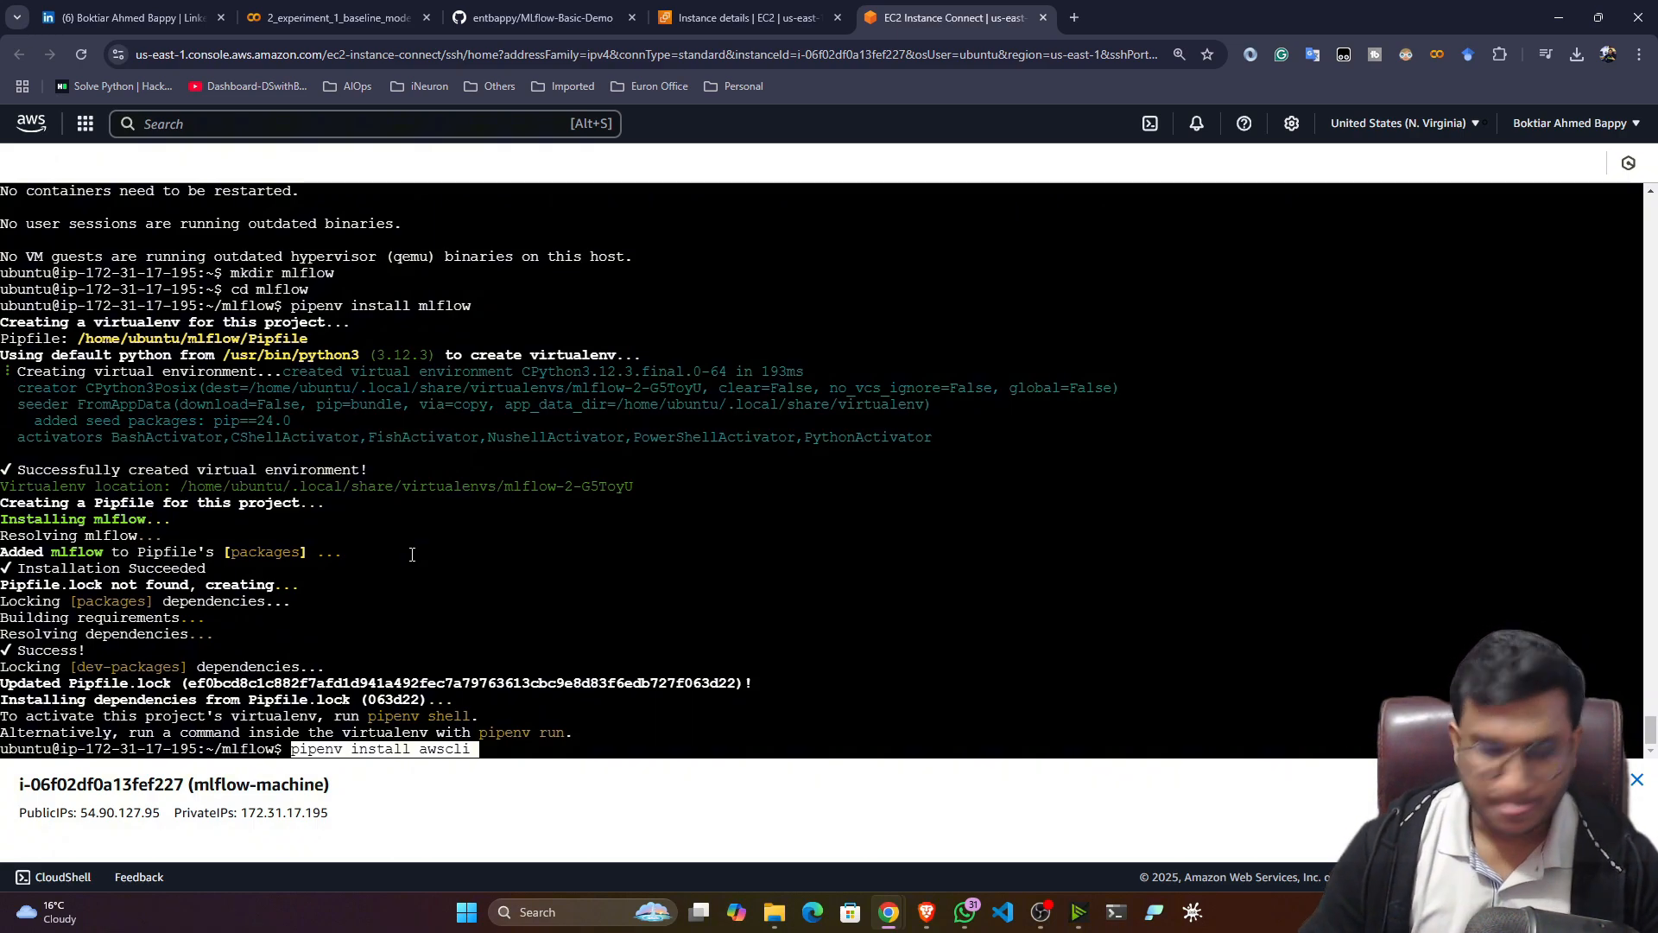
{"action": "key", "text": "Return"}
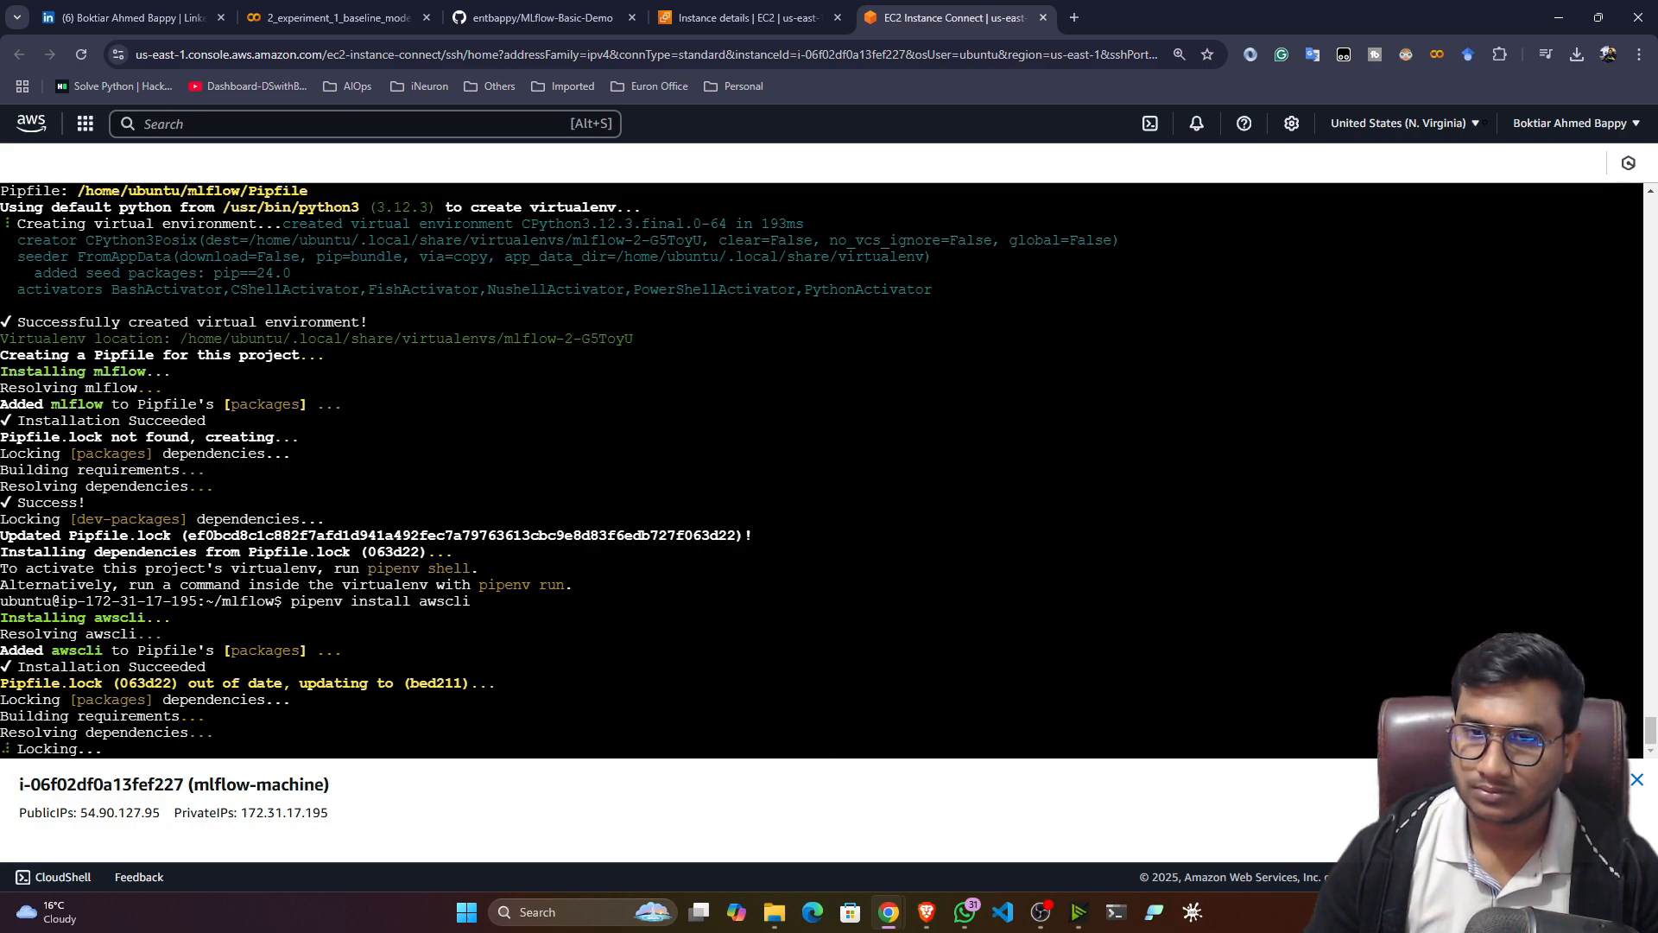
Copy pipenv install boto3 from the README and run it in the EC2 terminal
{"action": "left_click", "coordinate": [544, 18]}
{"action": "scroll", "coordinate": [422, 504], "scroll_direction": "down", "scroll_amount": 1}
{"action": "left_click_drag", "start_coordinate": [478, 443], "coordinate": [337, 444]}
{"action": "key", "text": "ctrl+c"}
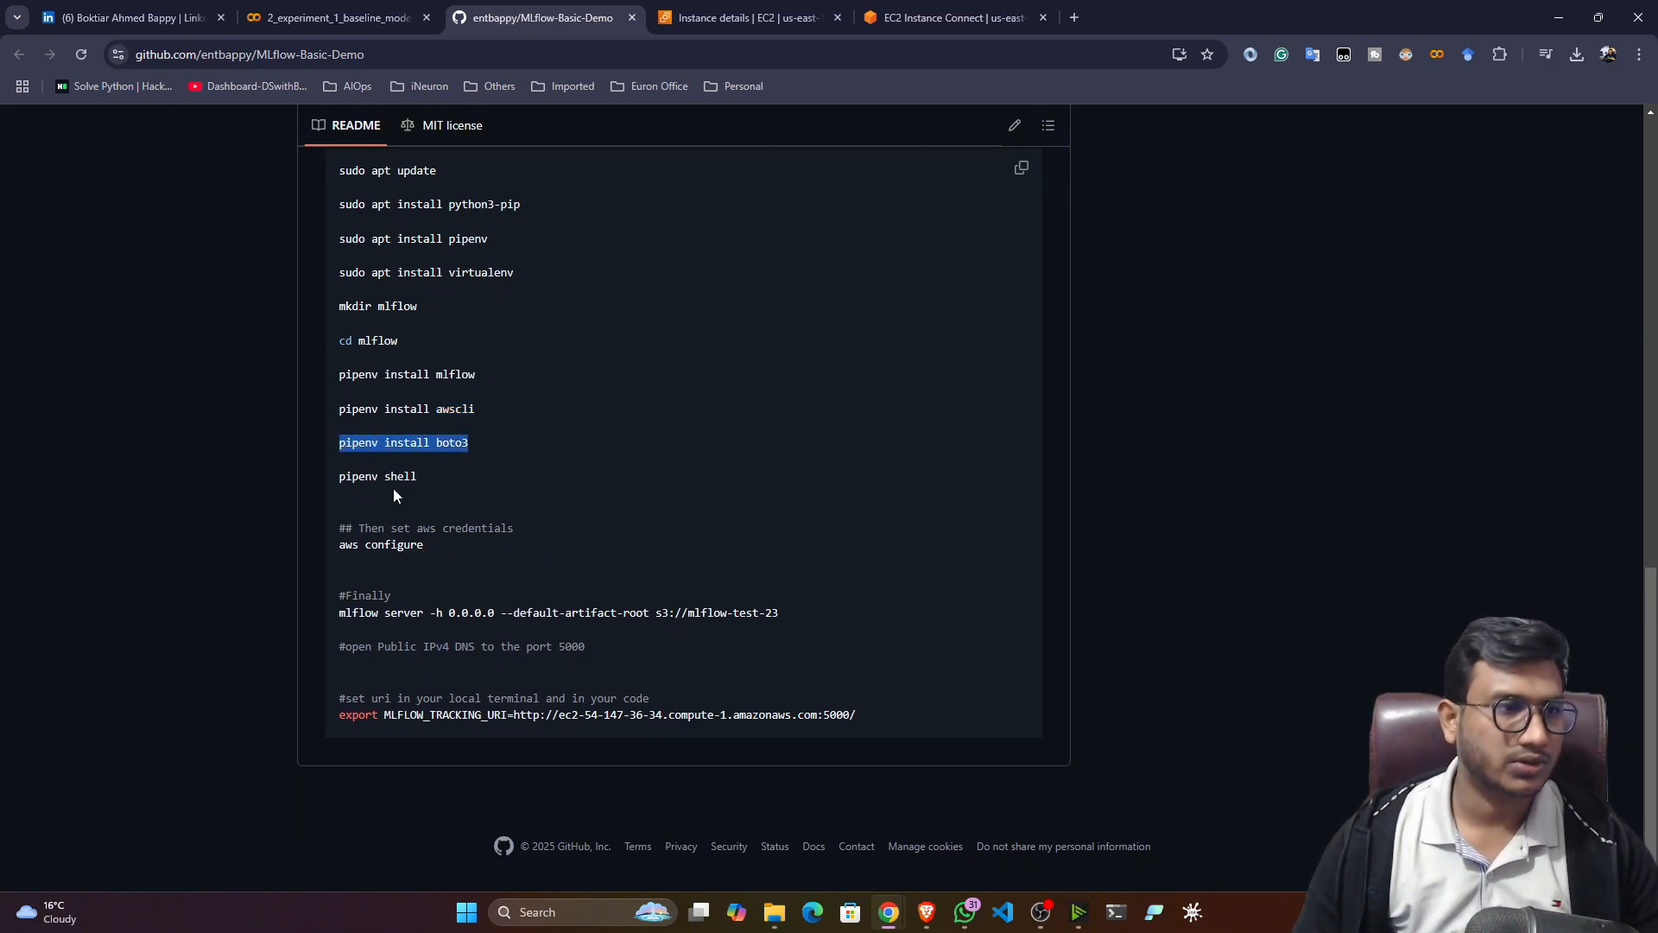
{"action": "left_click", "coordinate": [950, 17]}
{"action": "right_click", "coordinate": [350, 749]}
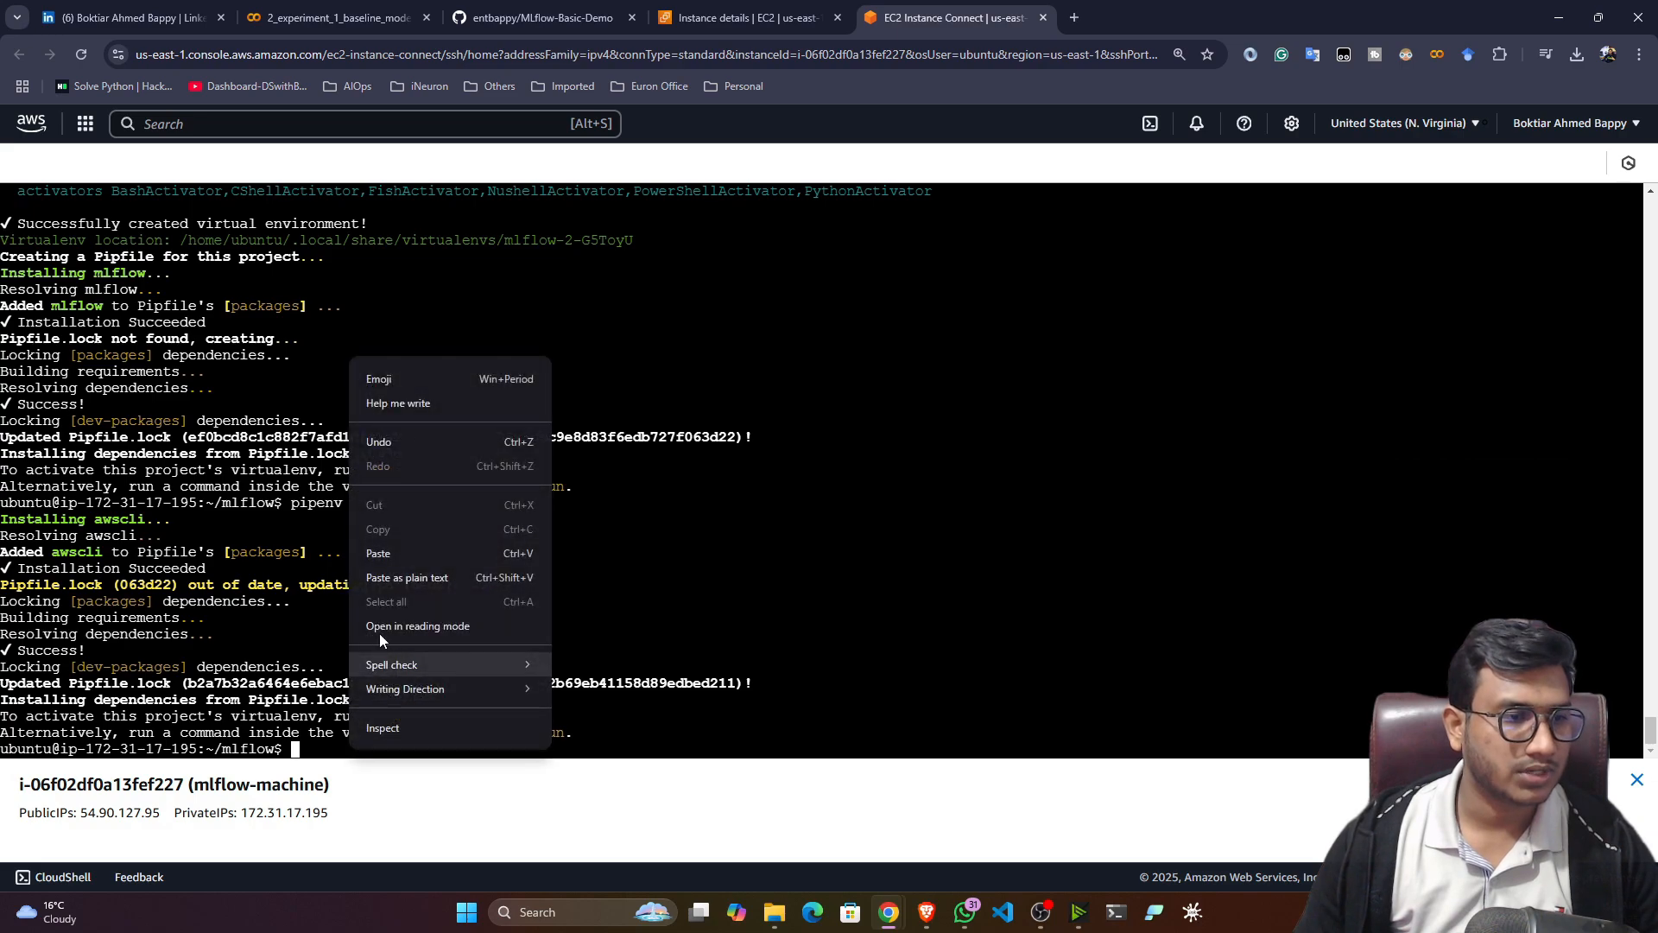
{"action": "left_click", "coordinate": [392, 558]}
{"action": "key", "text": "Return"}
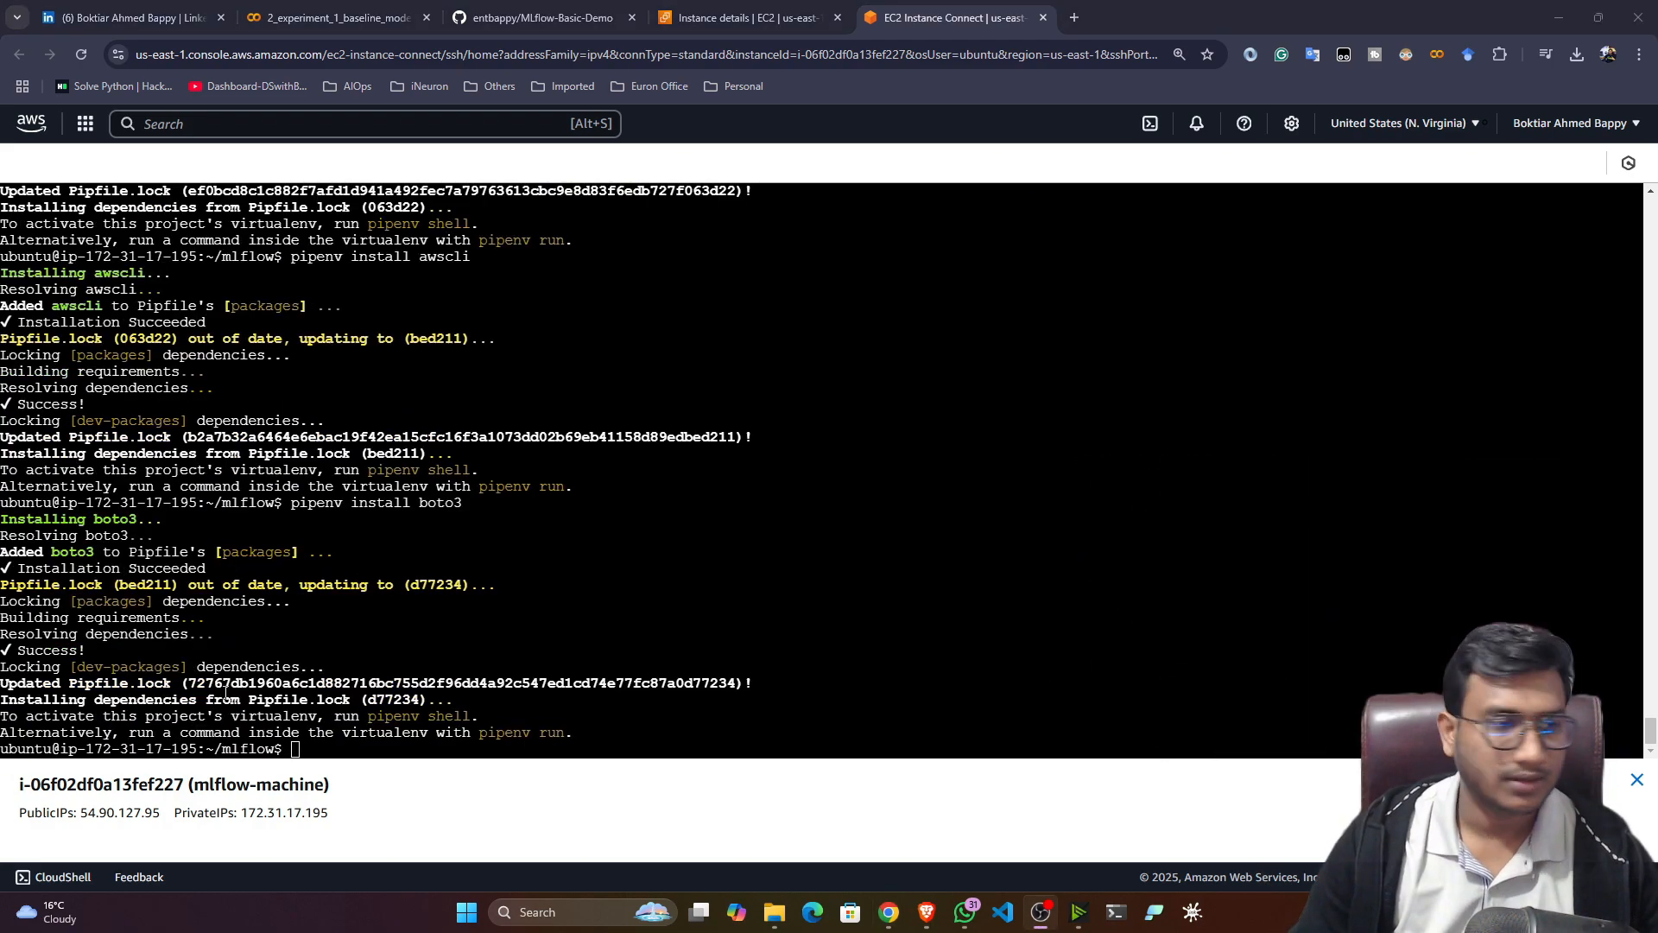
Activate the project's virtual environment in the EC2 terminal by running pipenv shell from the README
{"action": "left_click", "coordinate": [544, 17]}
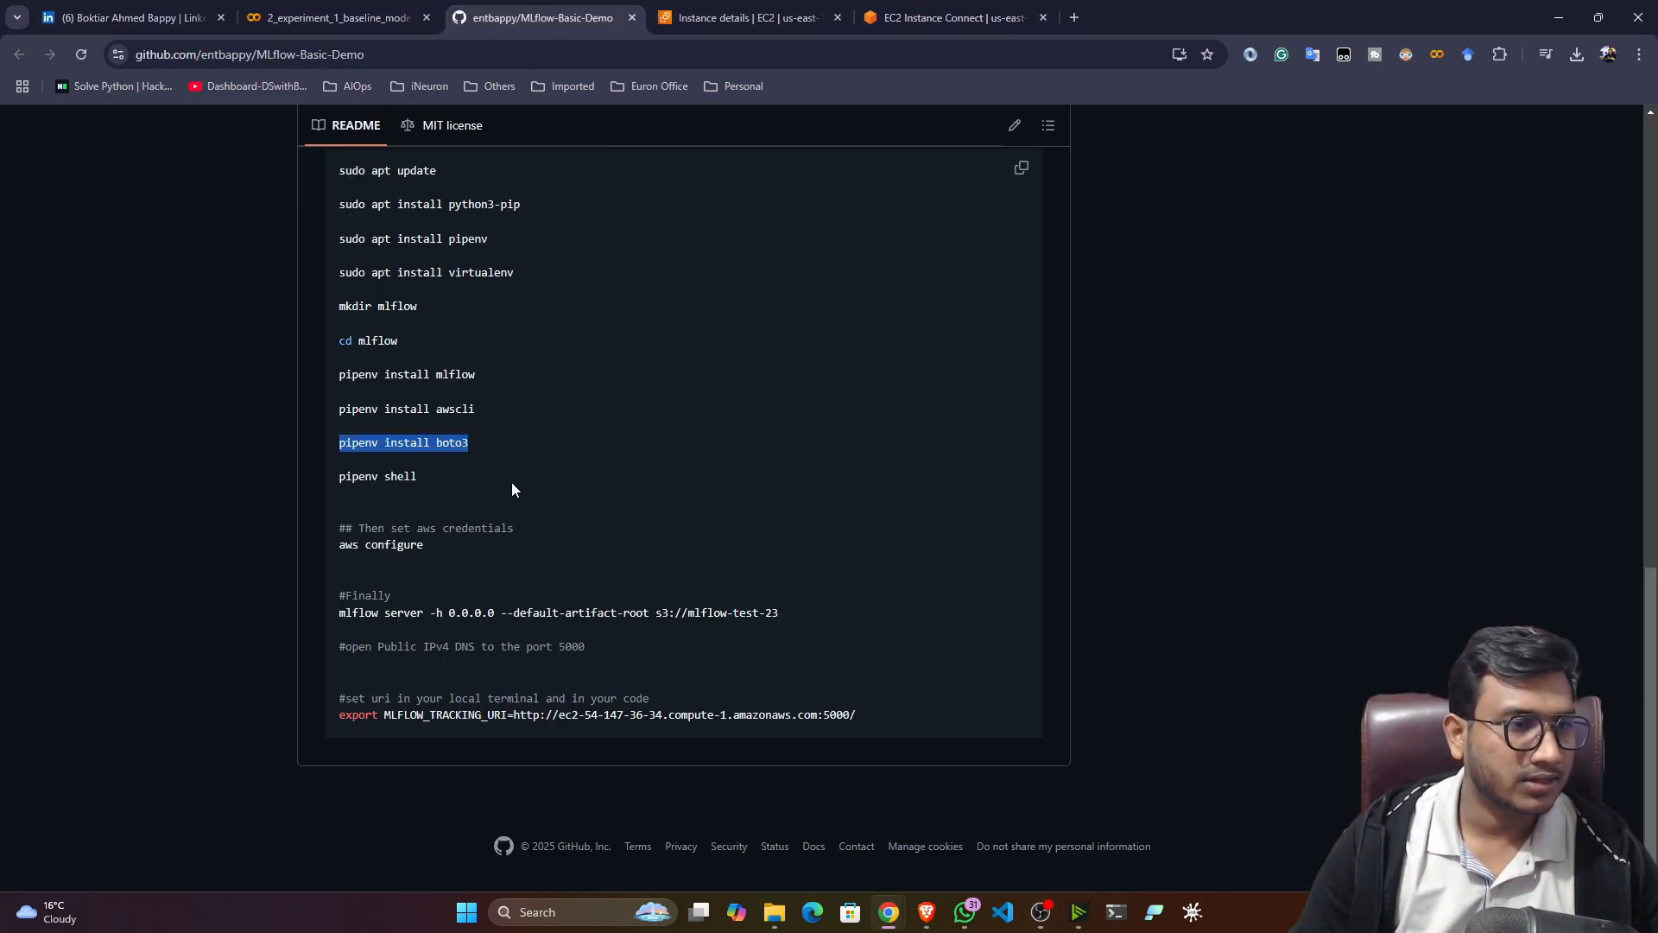
{"action": "left_click_drag", "start_coordinate": [433, 479], "coordinate": [287, 479]}
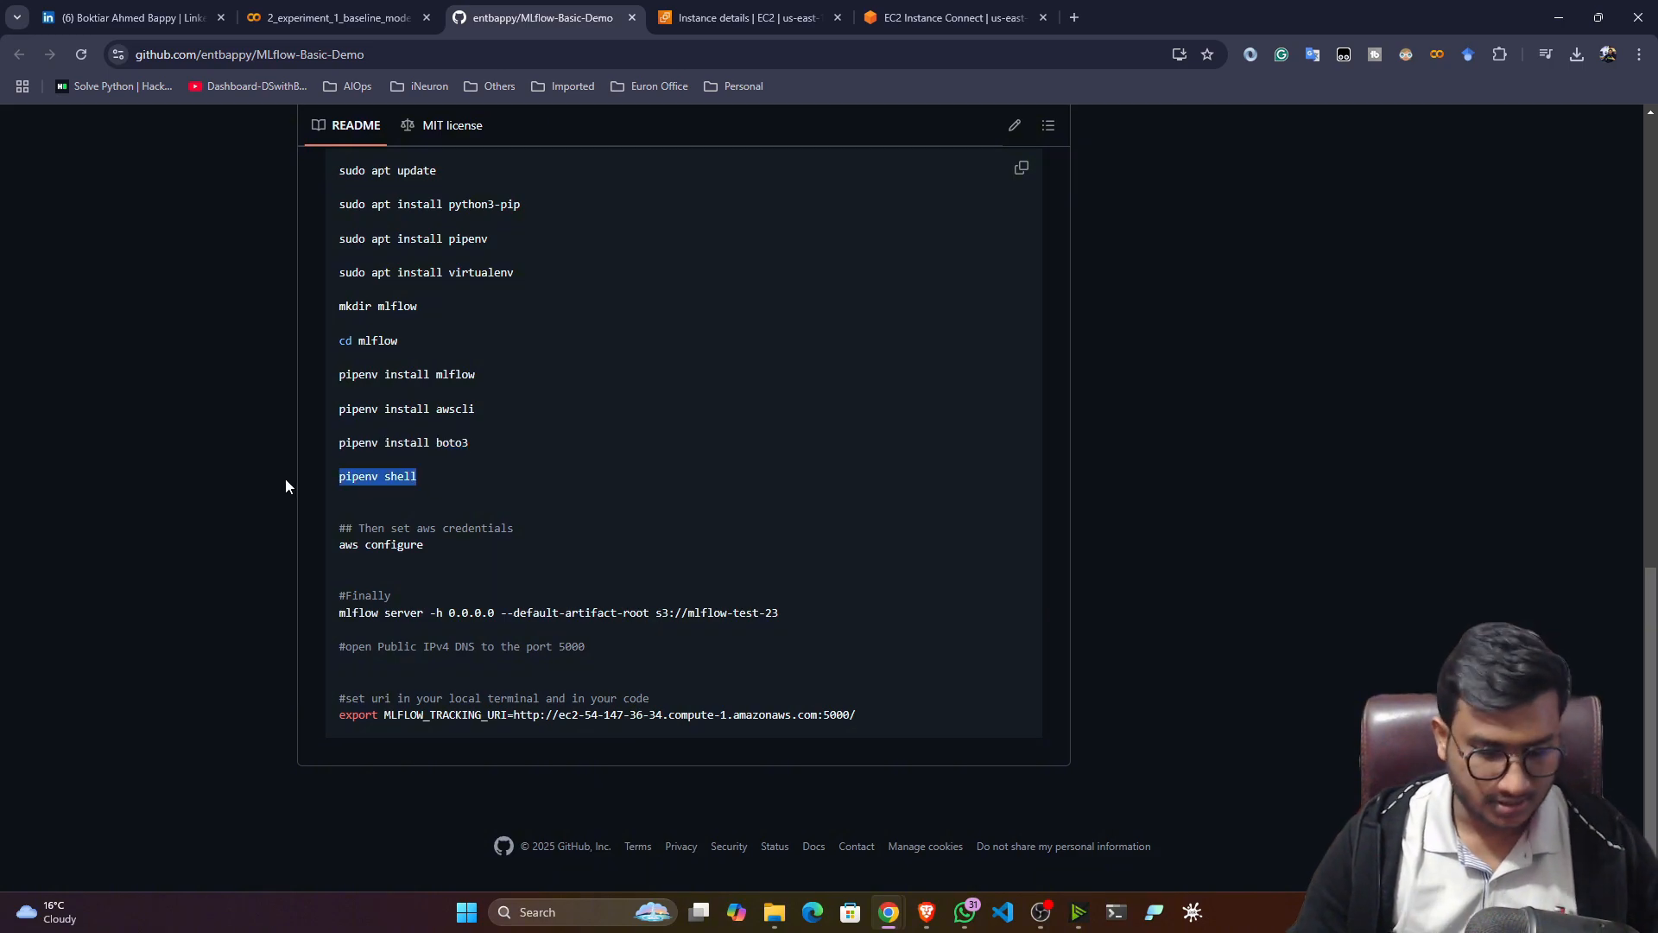
{"action": "left_click", "coordinate": [926, 11]}
{"action": "right_click", "coordinate": [413, 362]}
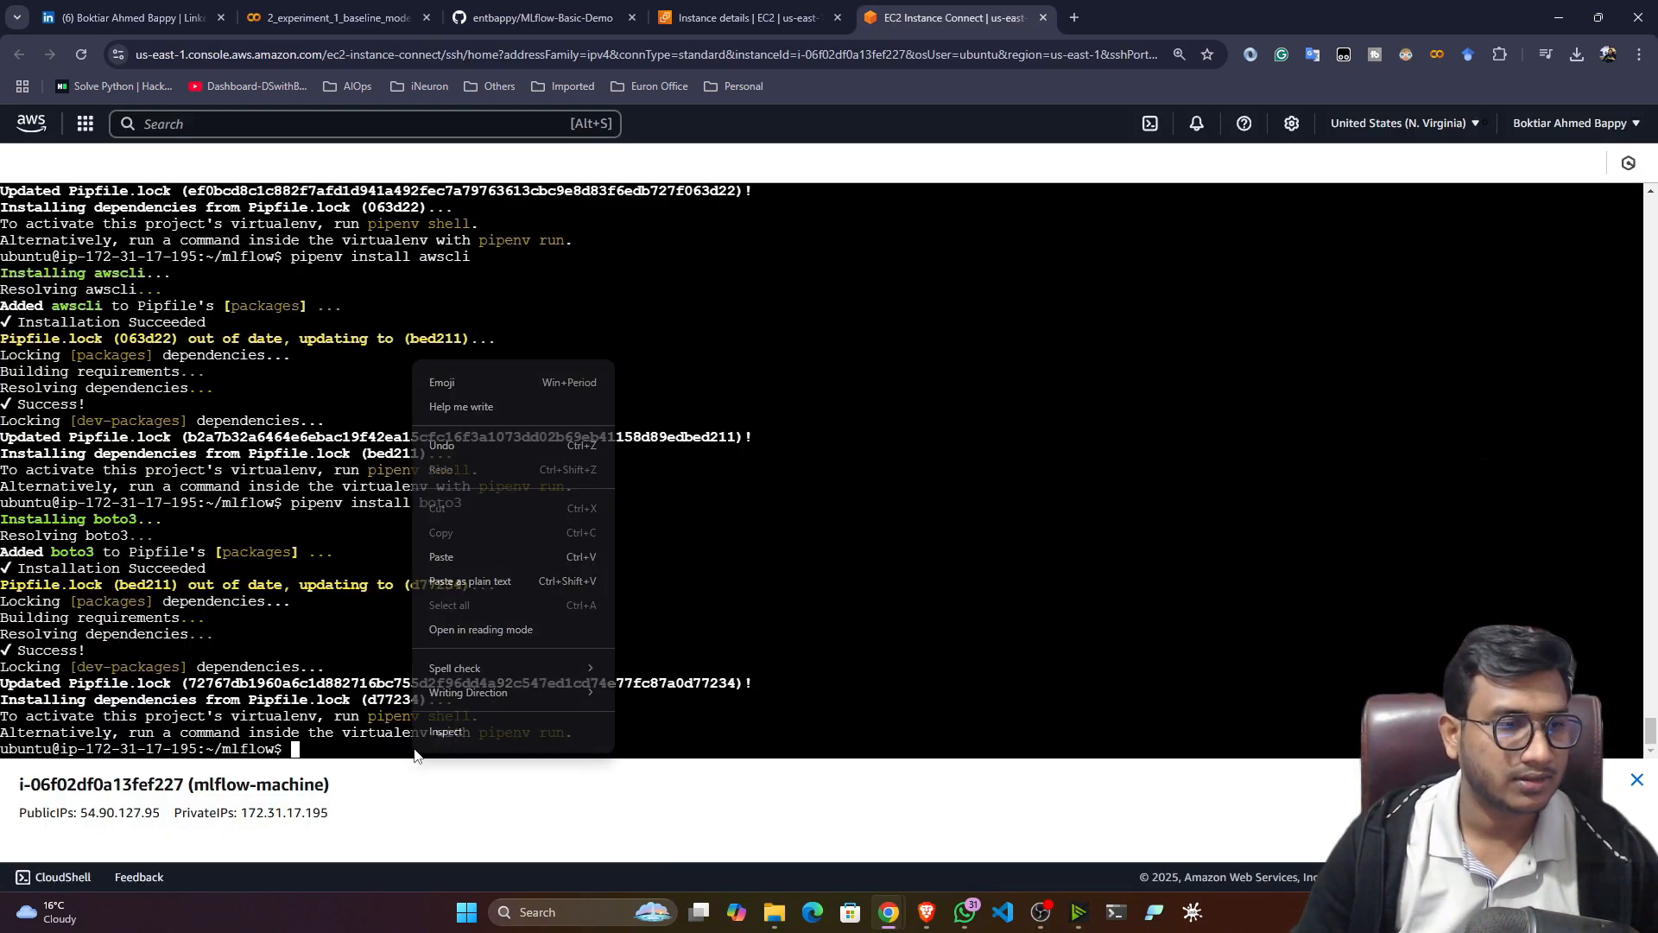
{"action": "left_click", "coordinate": [453, 562]}
{"action": "key", "text": "Return"}
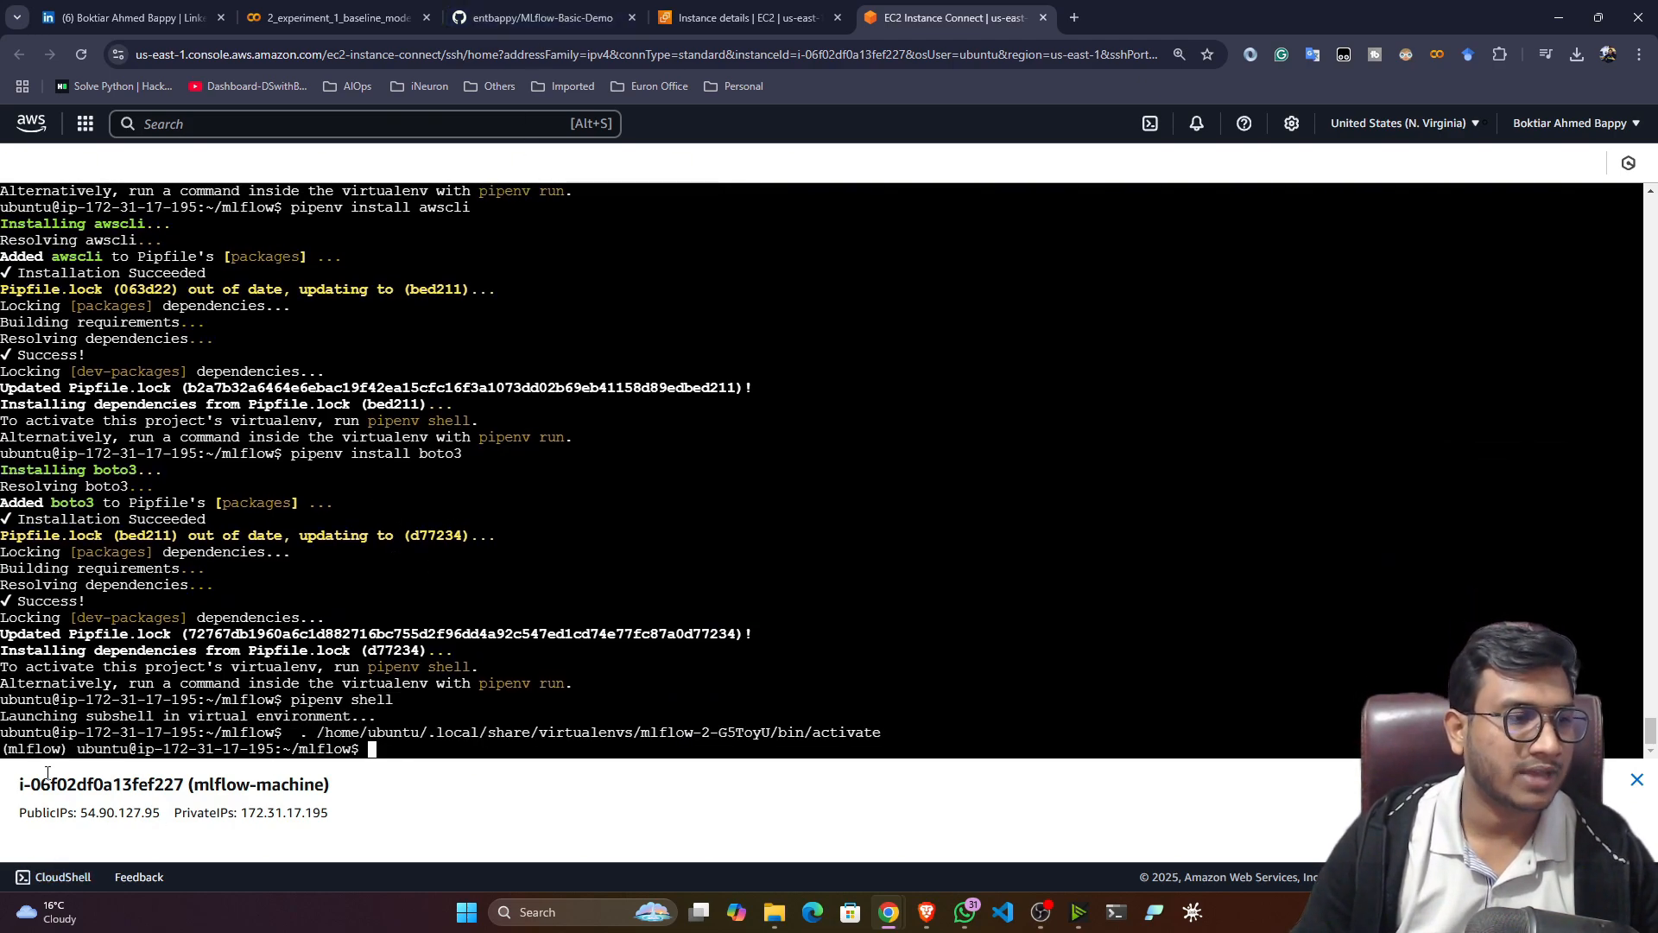
Clear the EC2 terminal and return to the setup commands in the GitHub README
{"action": "left_click_drag", "start_coordinate": [26, 748], "coordinate": [102, 748]}
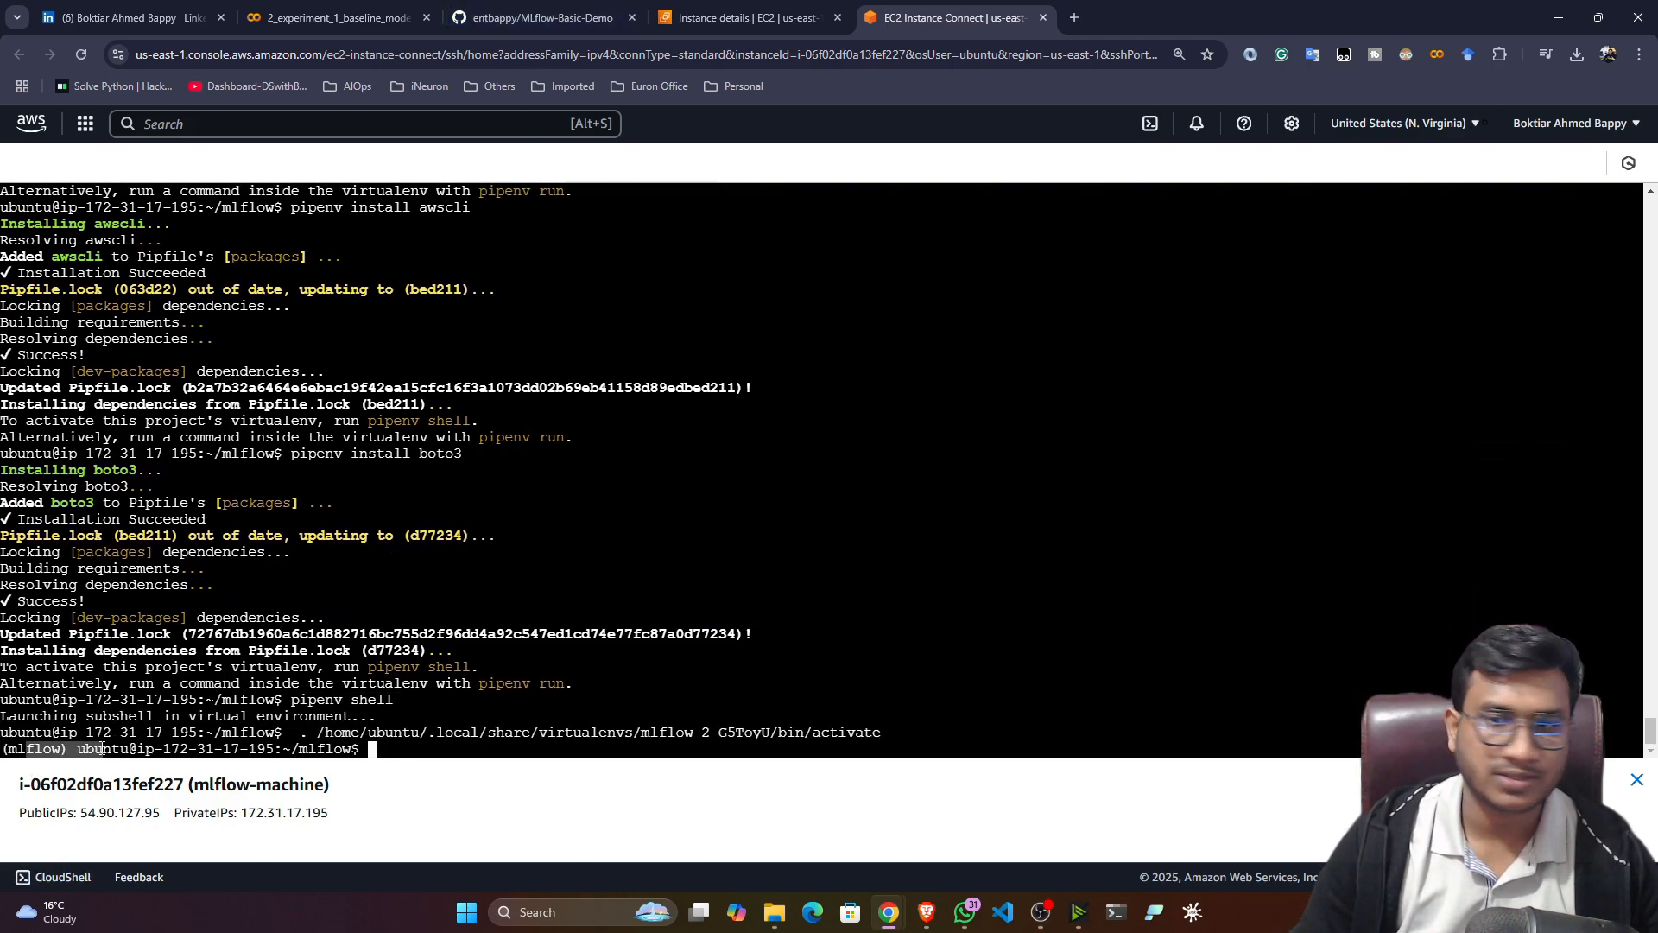
{"action": "left_click", "coordinate": [404, 753]}
{"action": "type", "text": "clear"}
{"action": "key", "text": "Return"}
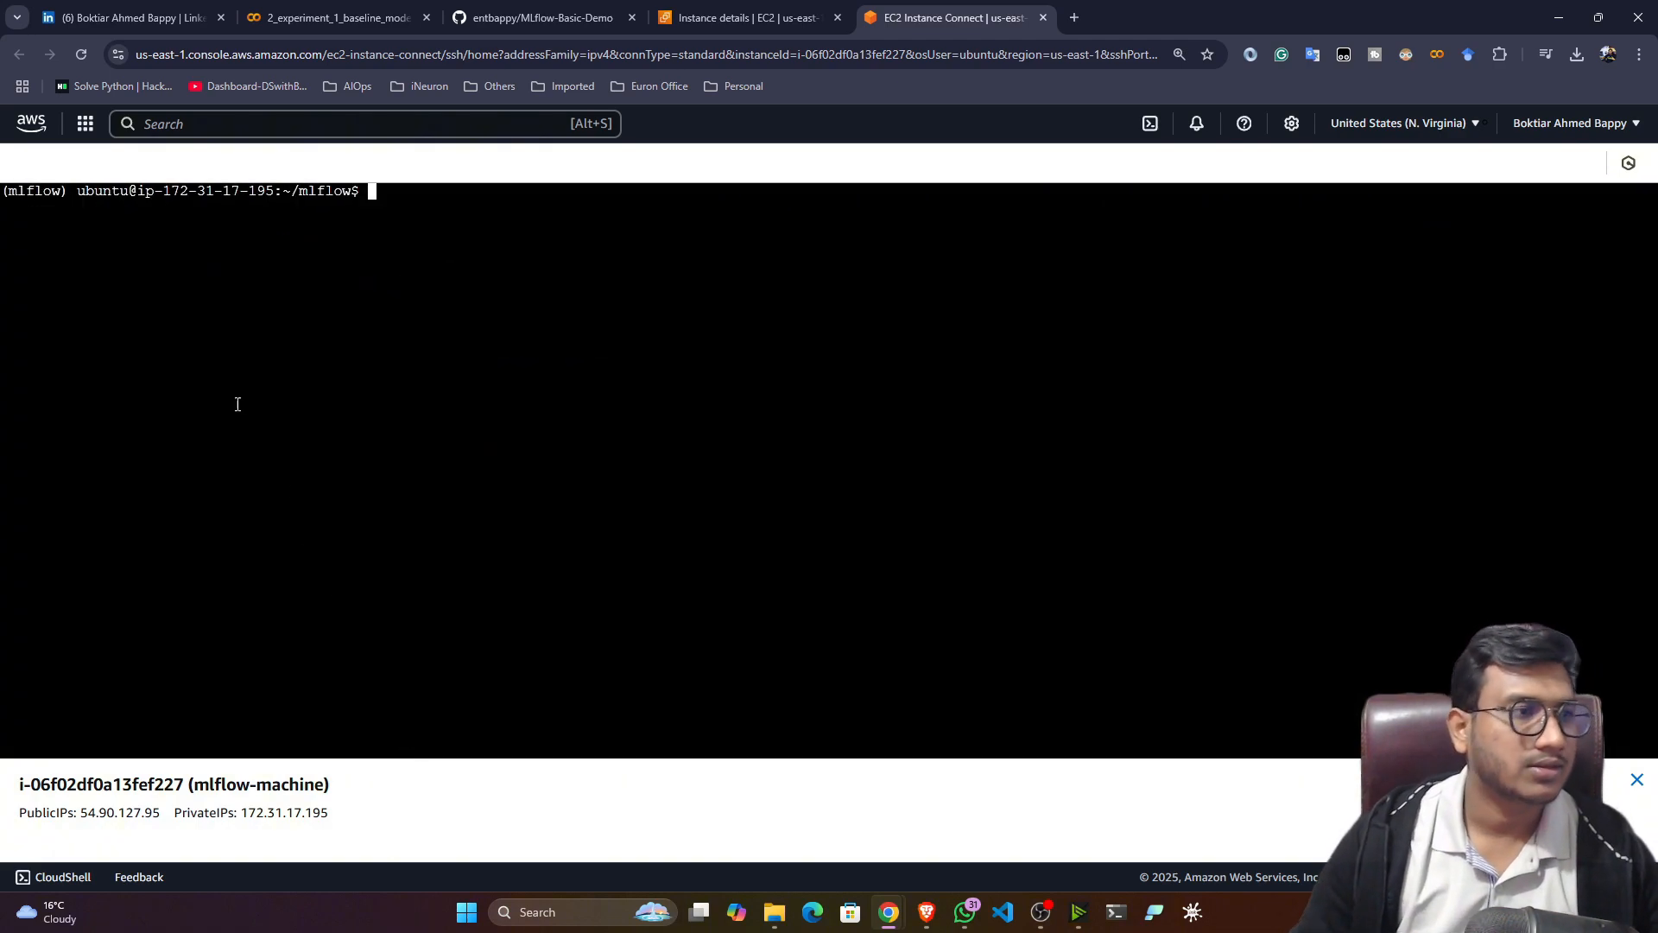
{"action": "left_click", "coordinate": [480, 27]}
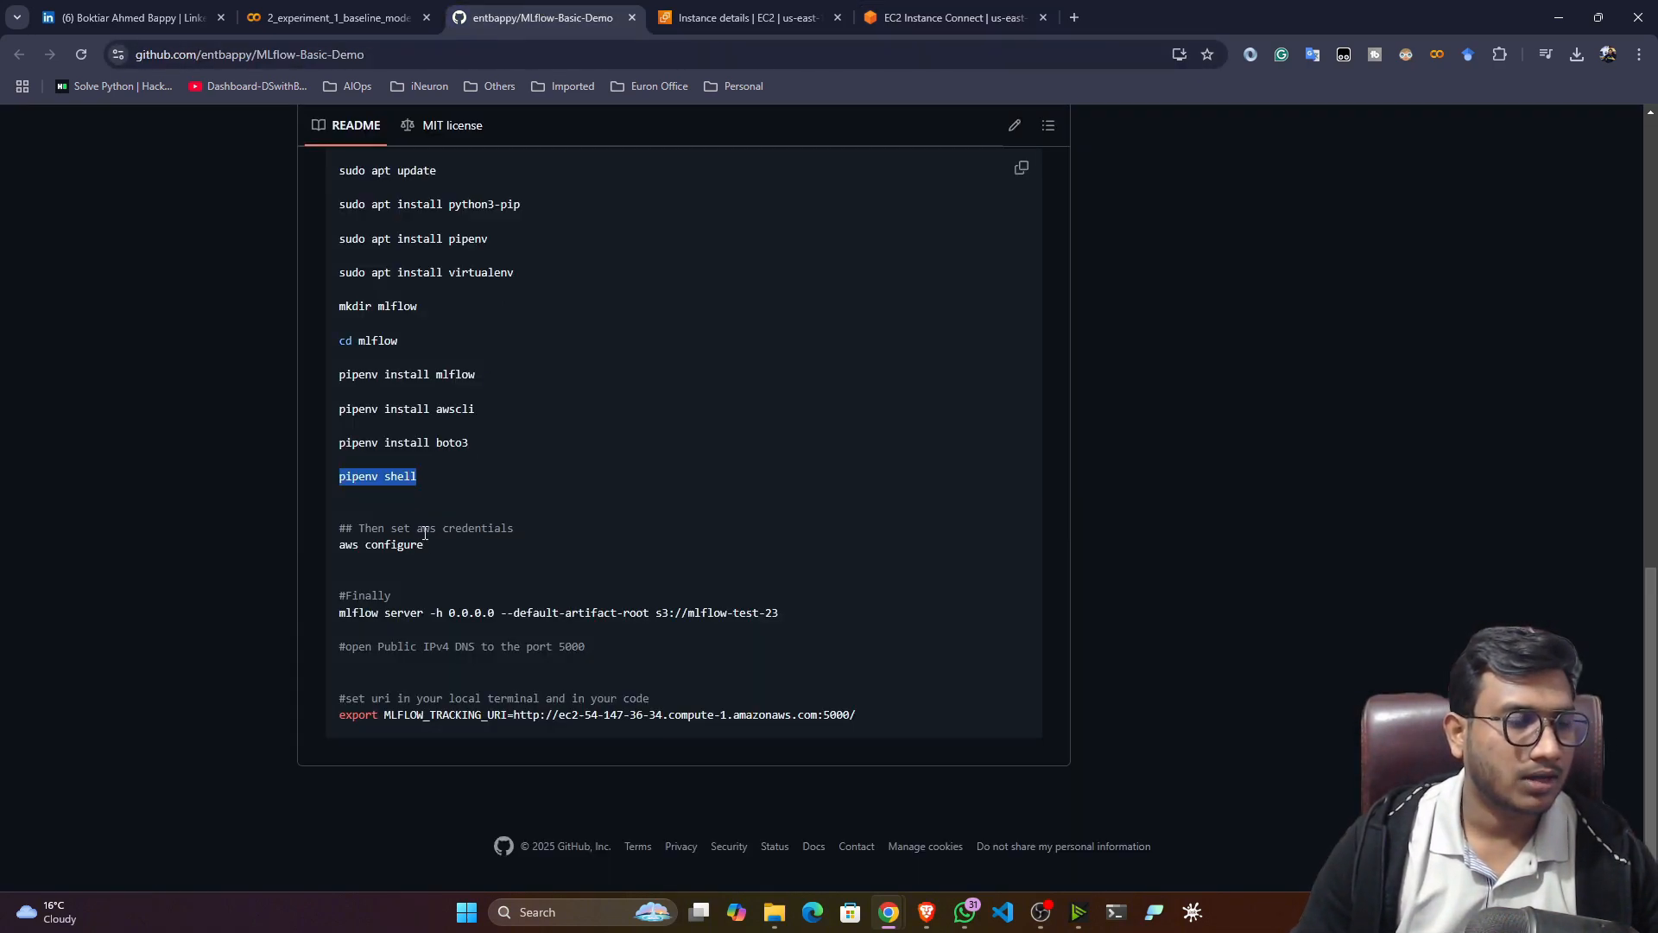
Copy aws configure from the README and run it in the EC2 terminal
{"action": "left_click_drag", "start_coordinate": [425, 546], "coordinate": [335, 553]}
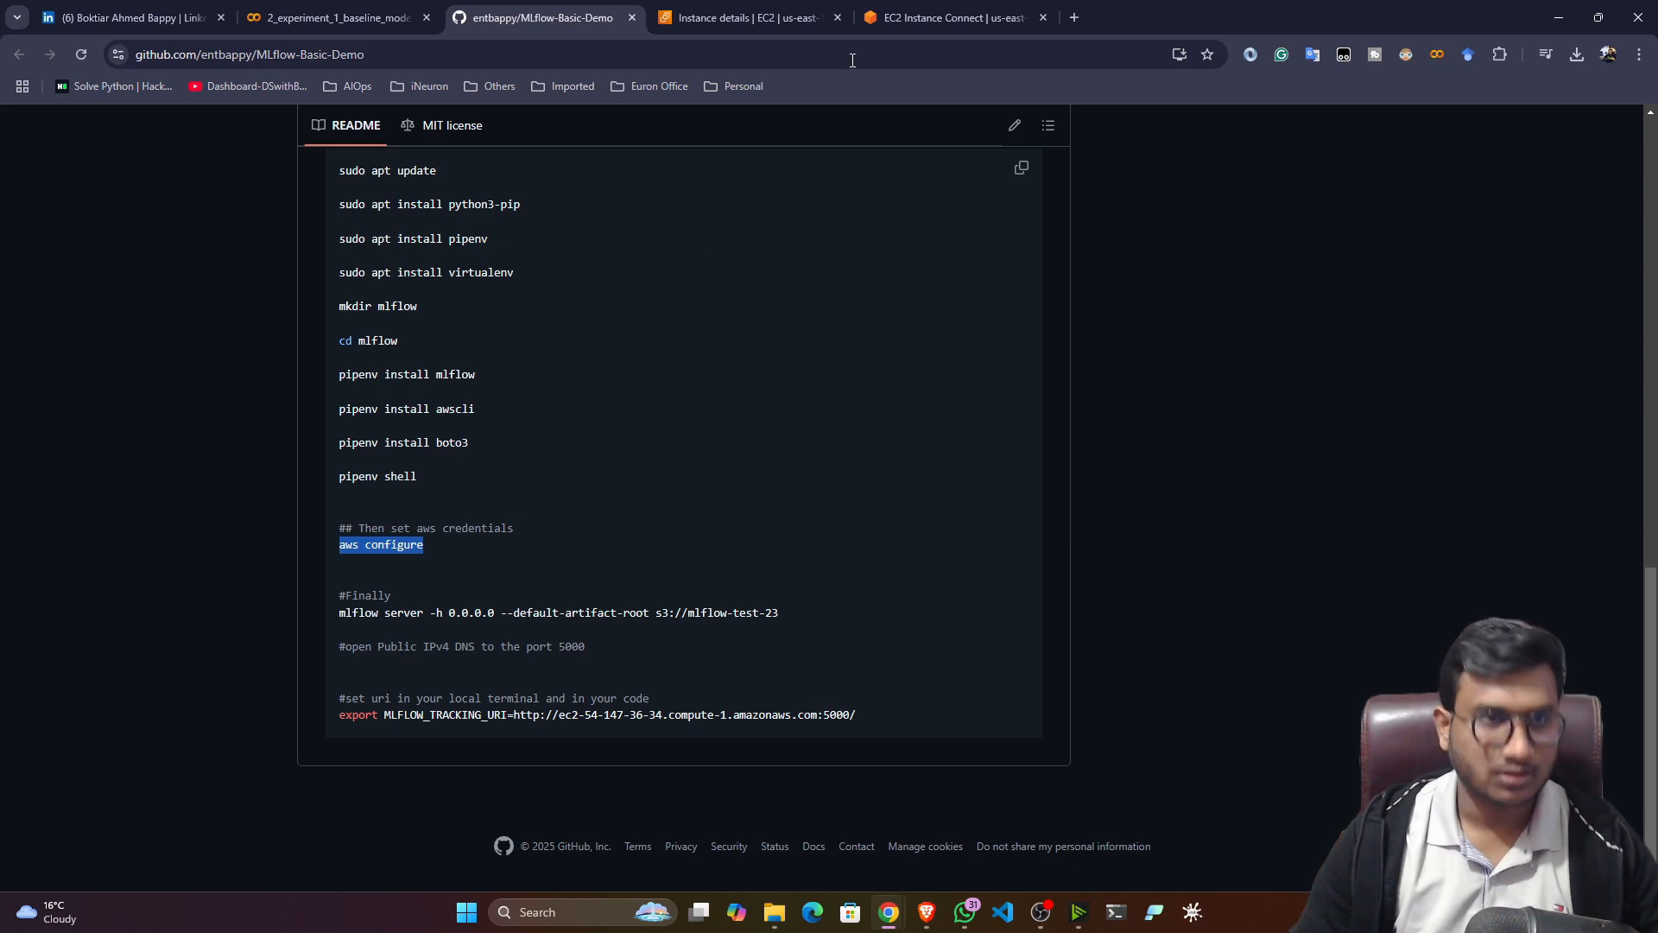
{"action": "left_click", "coordinate": [950, 17]}
{"action": "right_click", "coordinate": [433, 235]}
{"action": "left_click", "coordinate": [464, 429]}
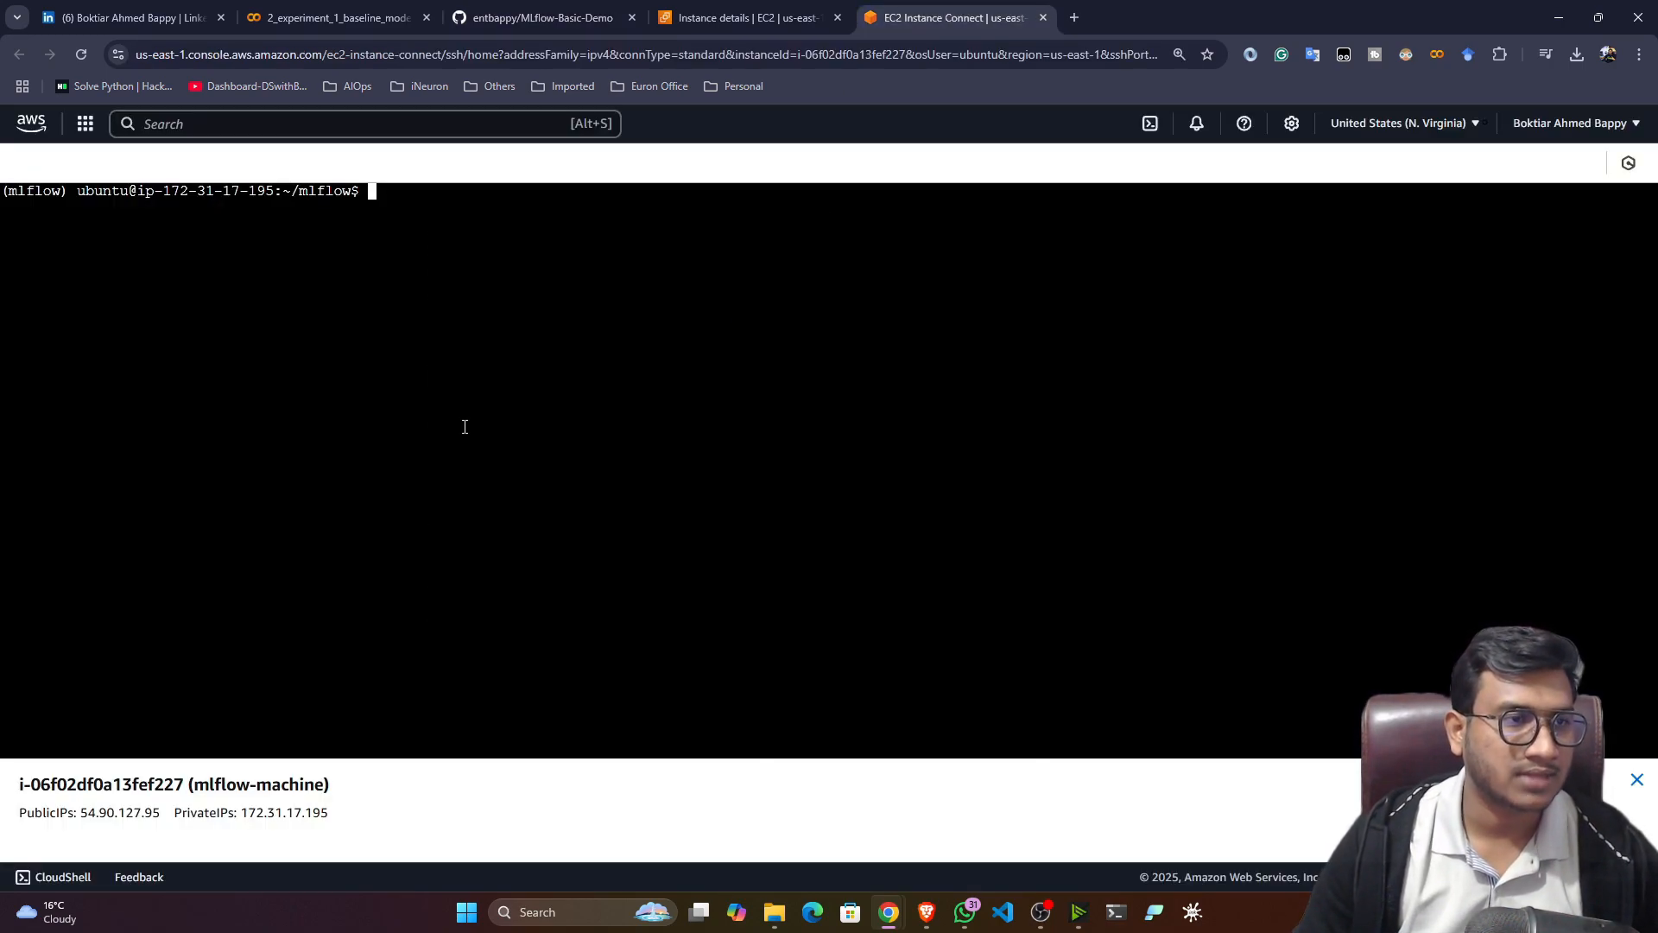
{"action": "key", "text": "Return"}
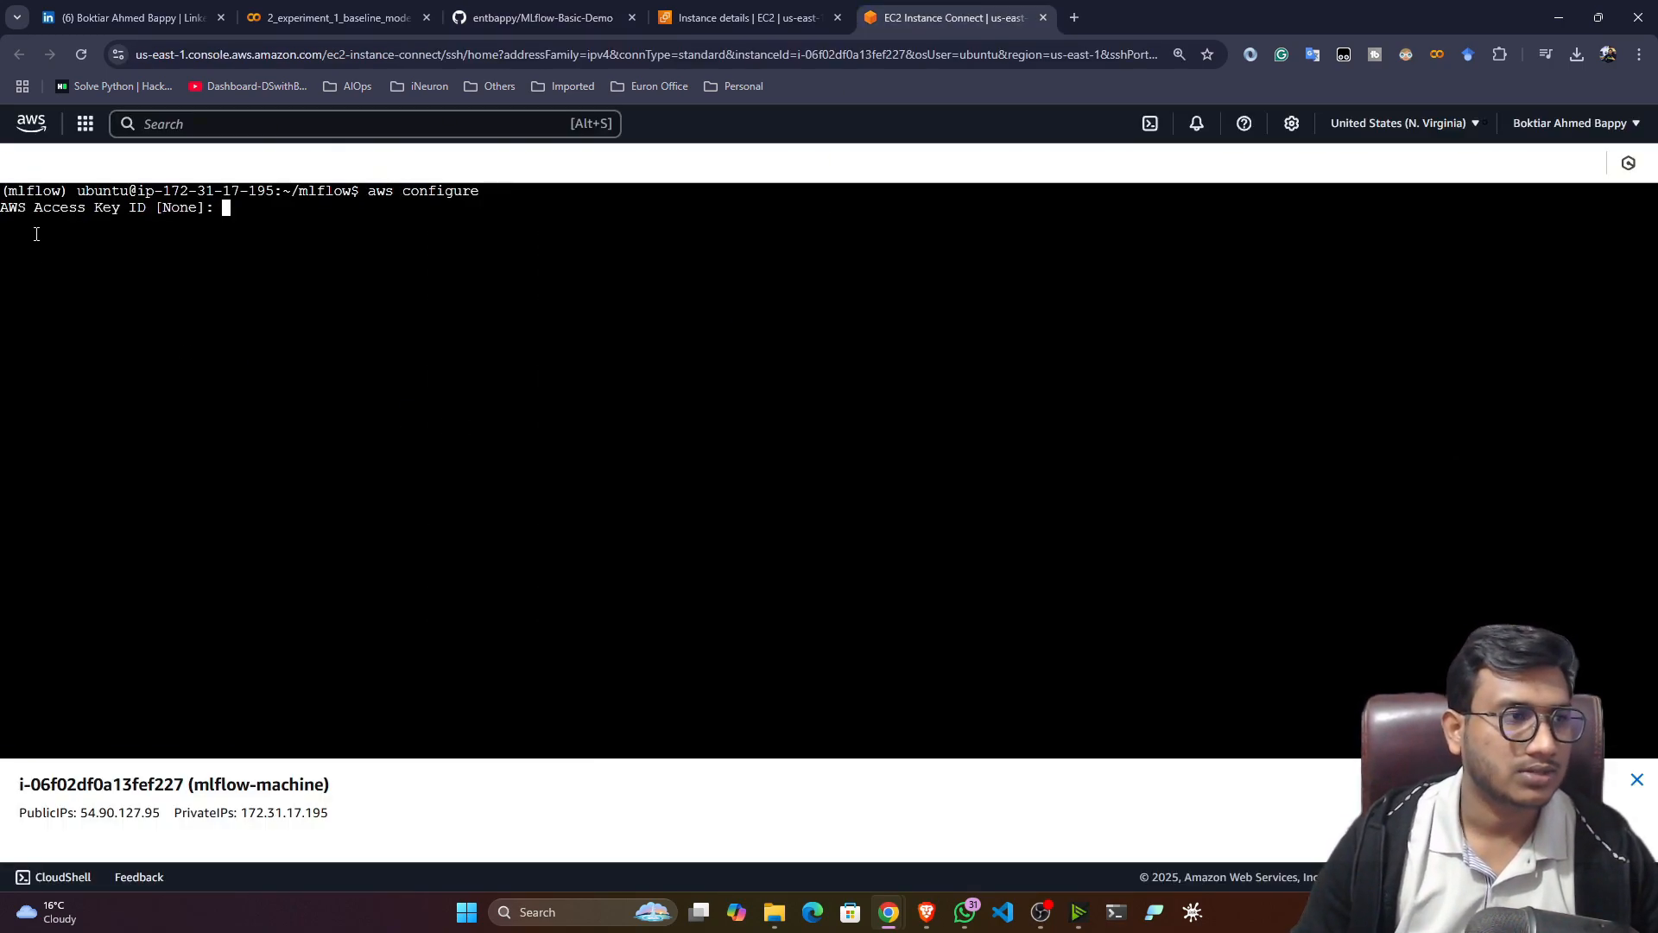
Open the mlflow-server_accessKeys file from the Downloads folder in Notepad++ and maximize its window
{"action": "left_click", "coordinate": [774, 912]}
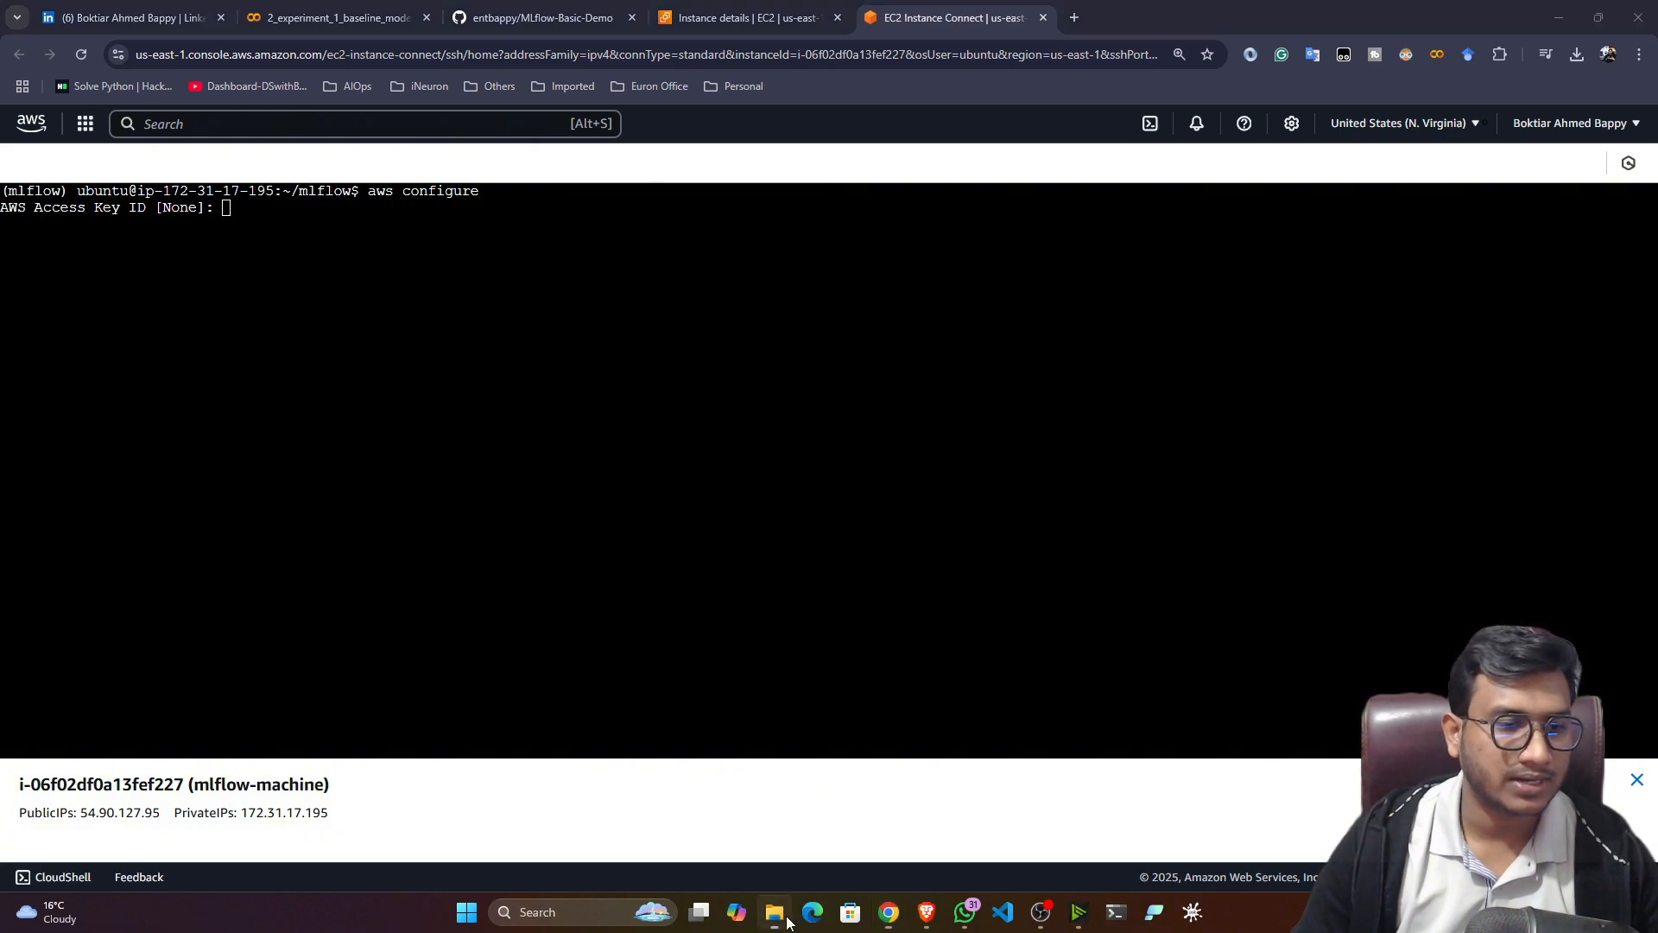
{"action": "left_click", "coordinate": [234, 16]}
{"action": "left_click", "coordinate": [54, 268]}
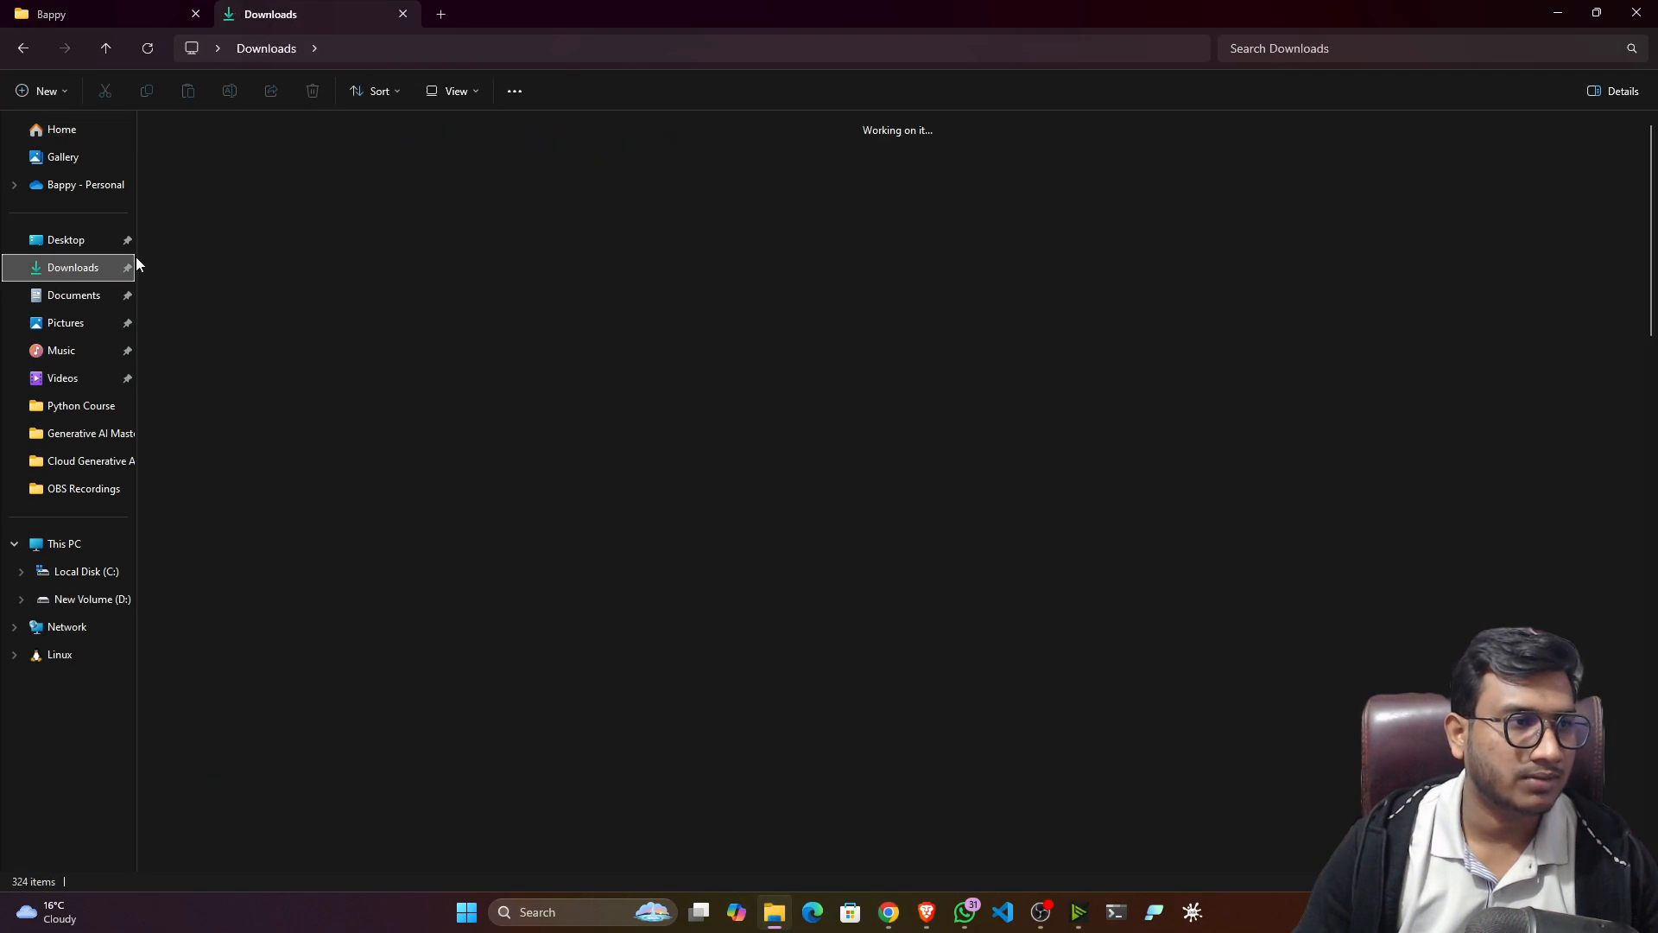
{"action": "right_click", "coordinate": [274, 196]}
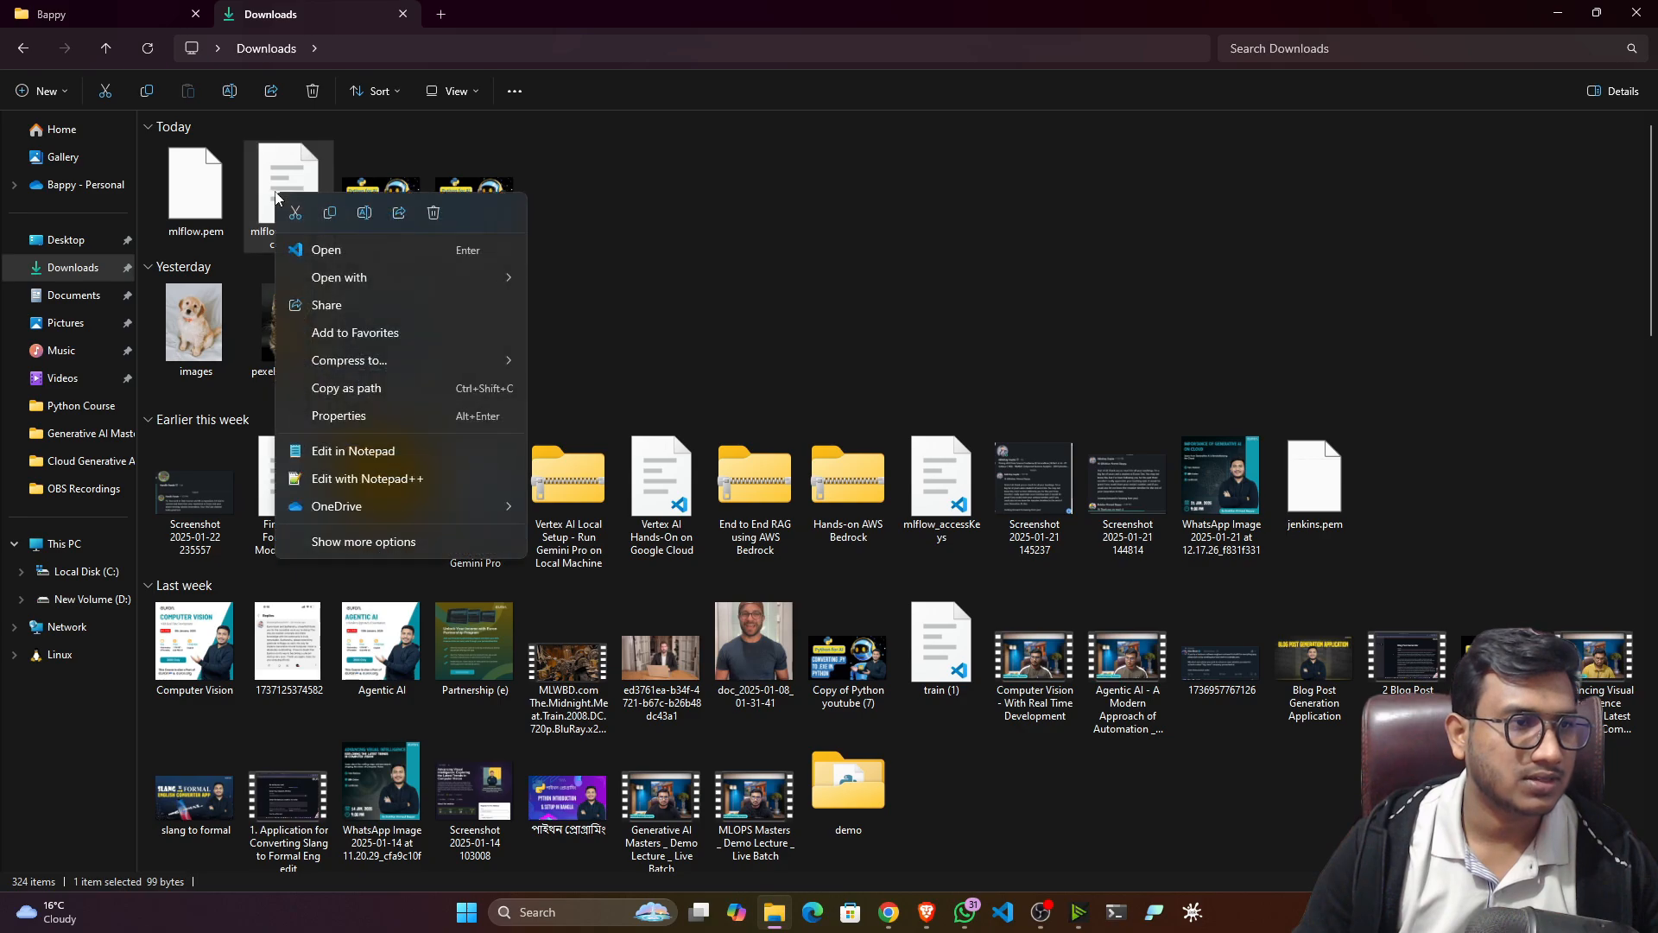
{"action": "left_click", "coordinate": [349, 479]}
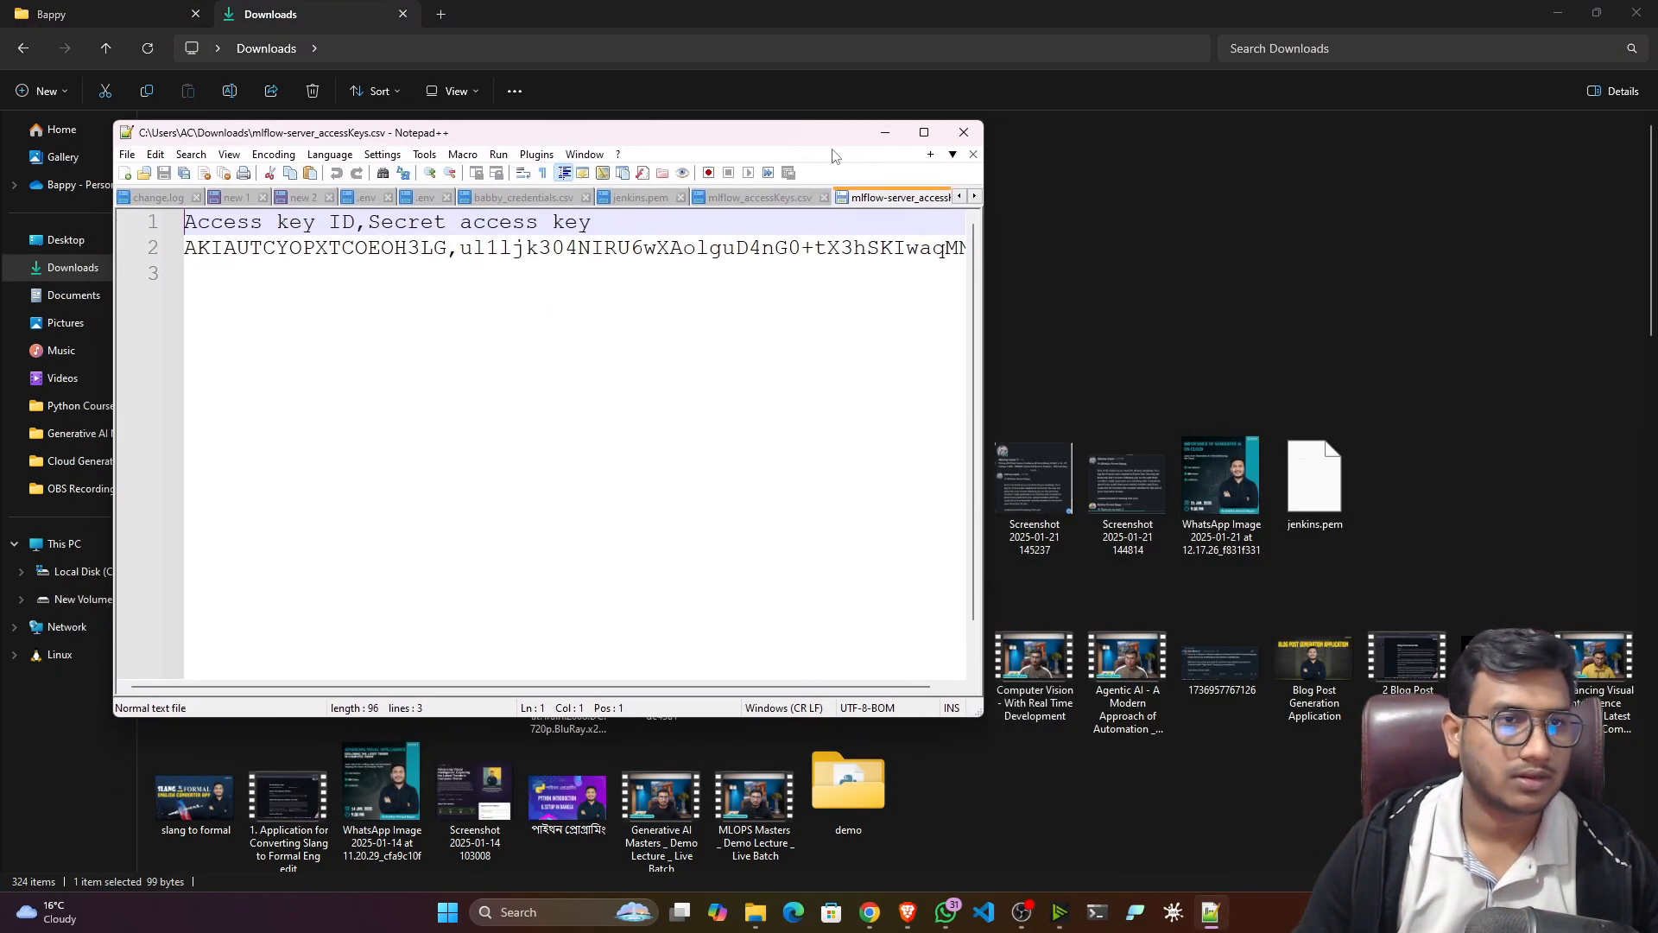
{"action": "left_click", "coordinate": [925, 136]}
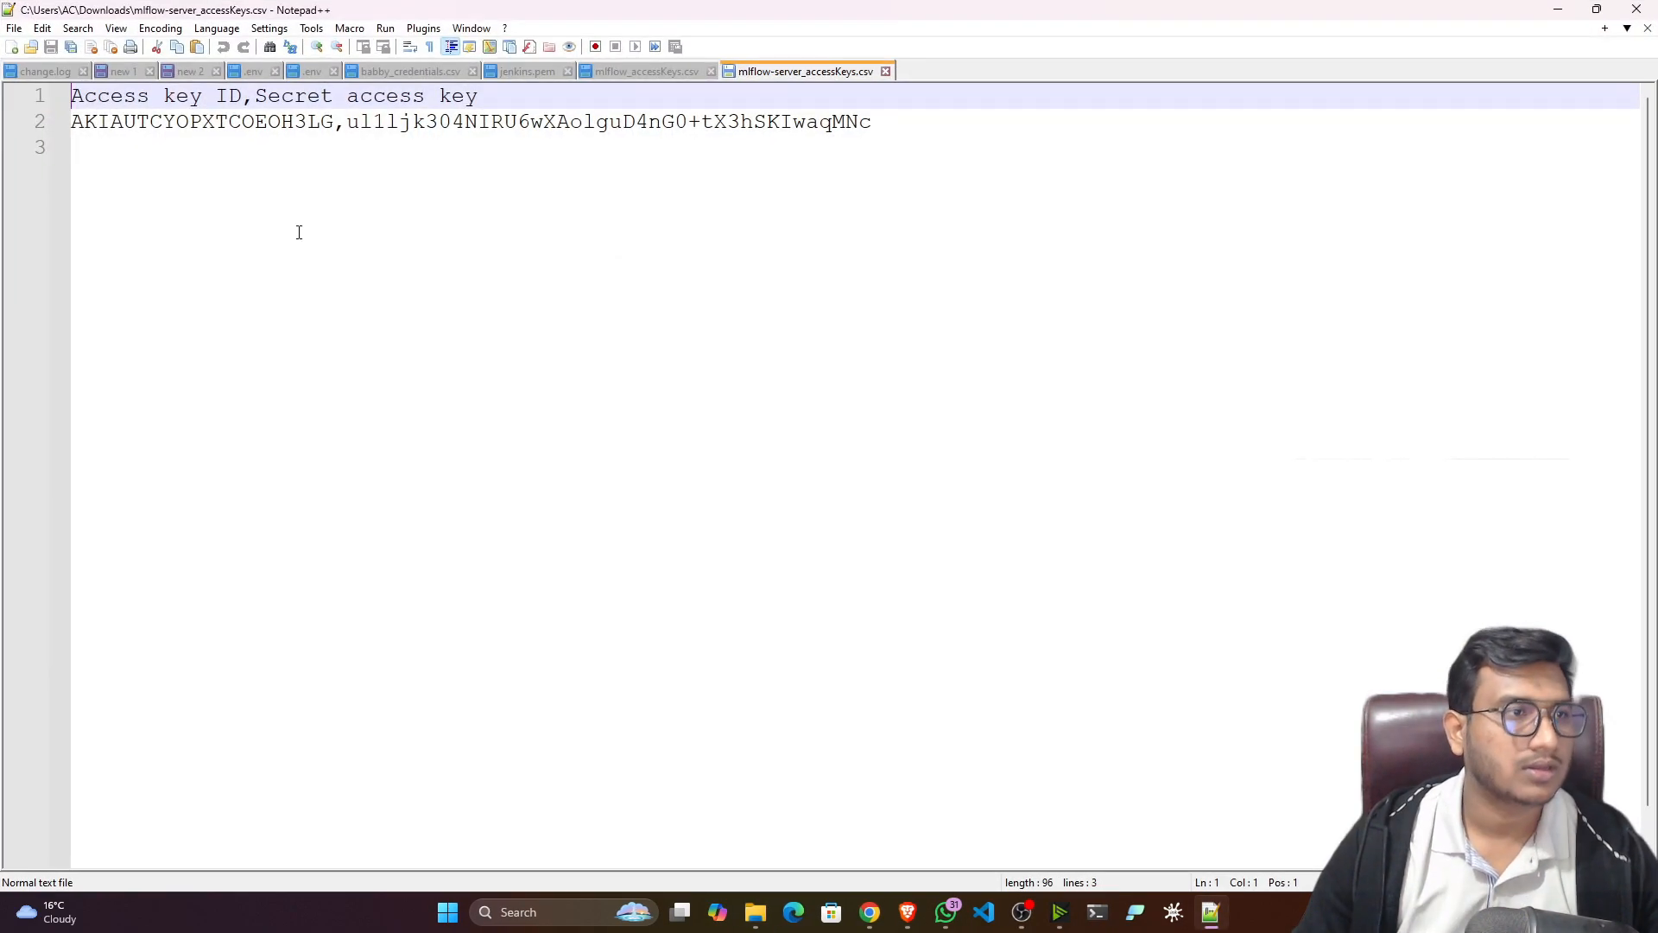
Copy the access key ID from the credentials file and submit it as the AWS Access Key ID in the EC2 terminal
{"action": "left_click_drag", "start_coordinate": [335, 123], "coordinate": [73, 123]}
{"action": "key", "text": "ctrl+c"}
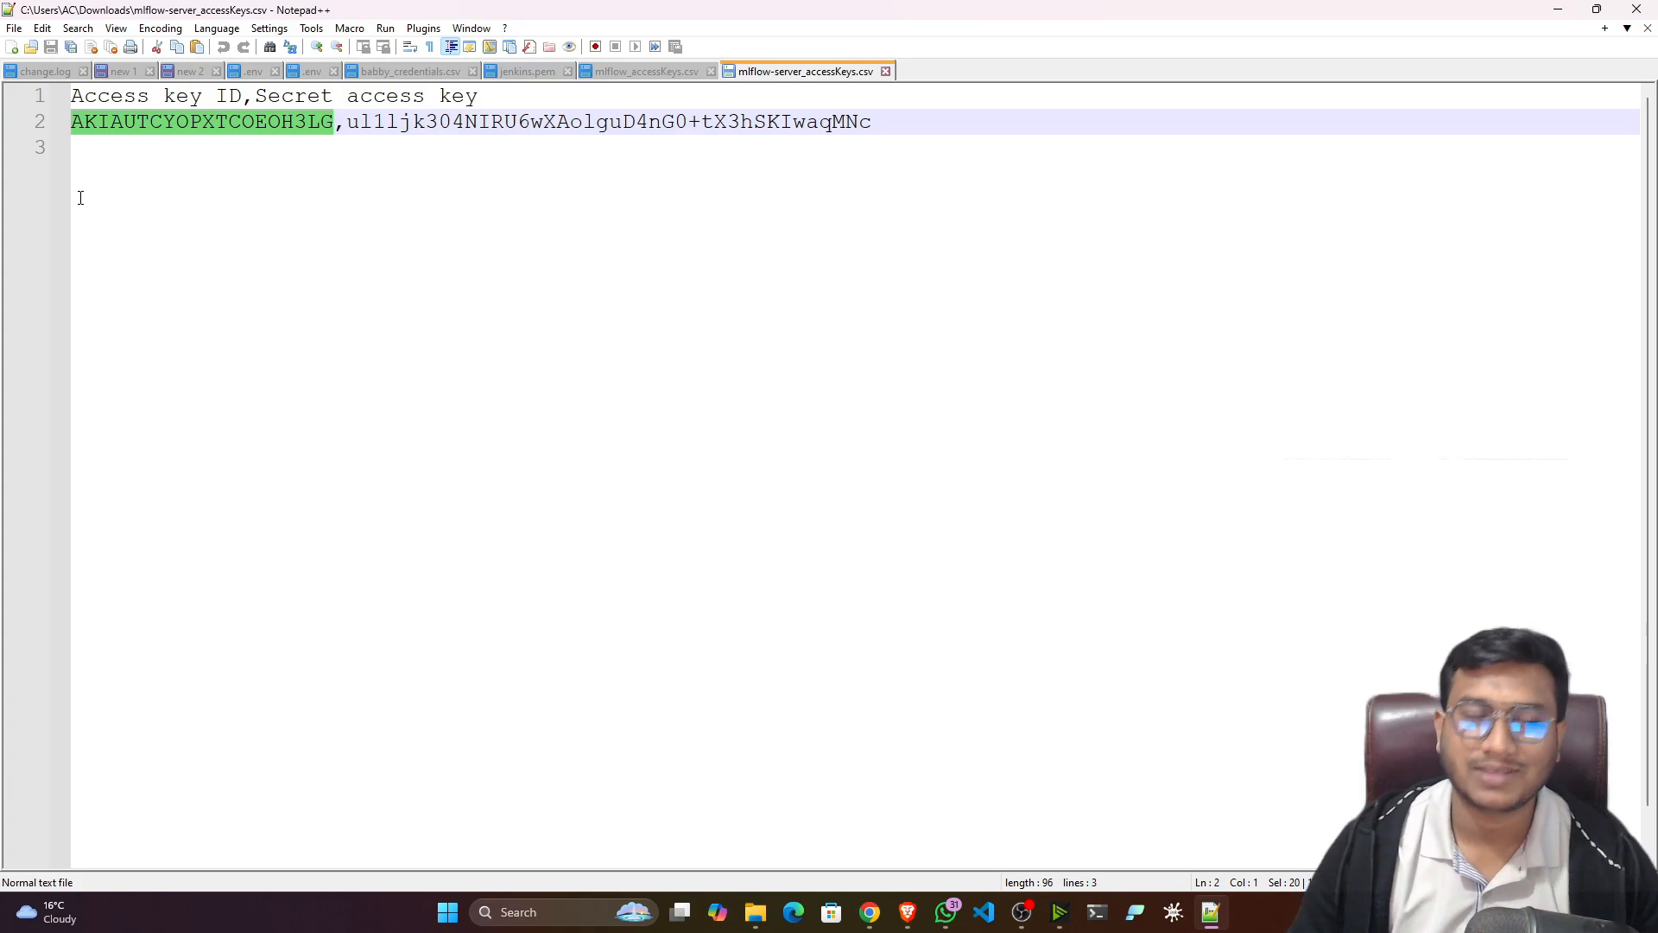
{"action": "left_click", "coordinate": [1557, 10]}
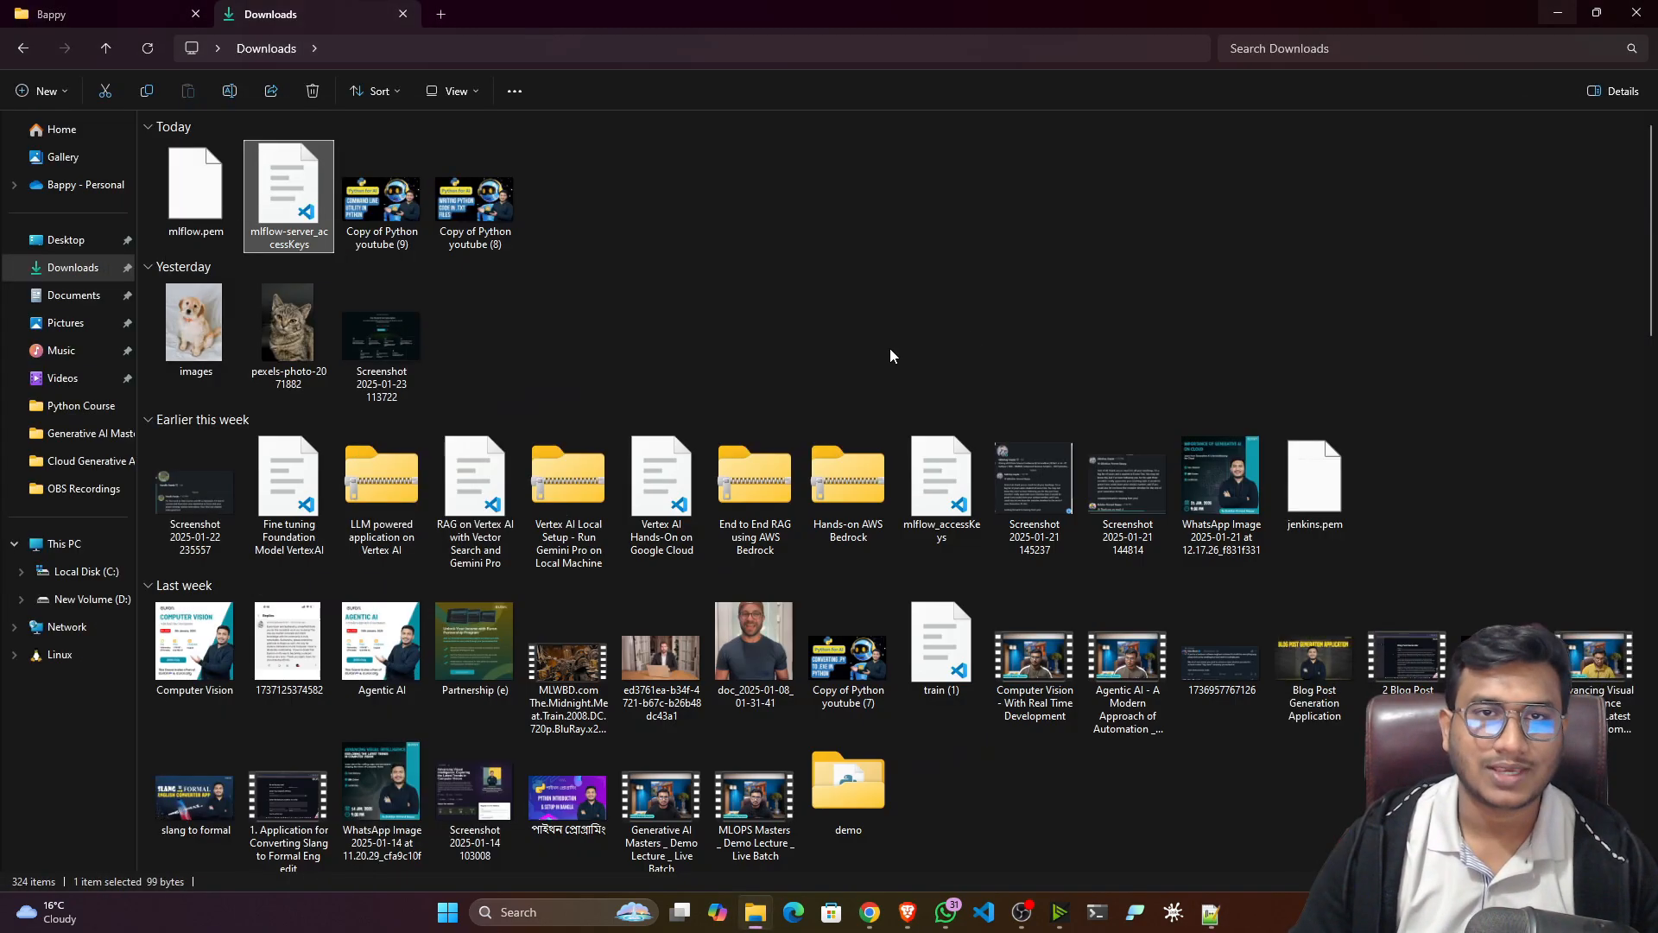
{"action": "left_click", "coordinate": [1557, 12]}
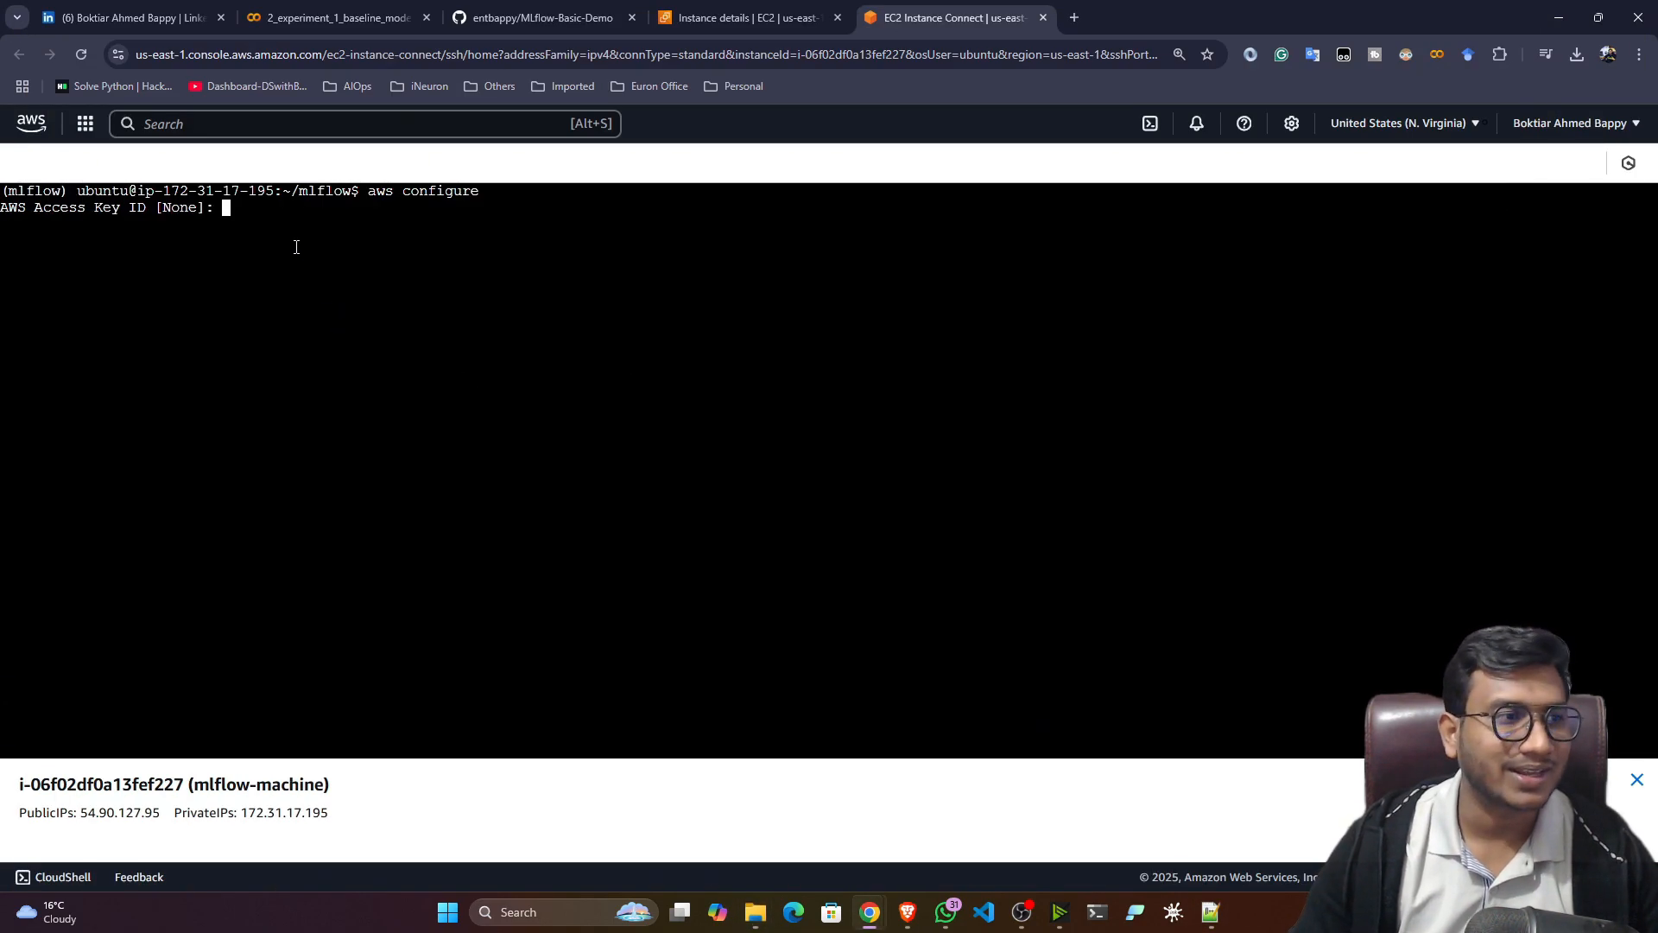
{"action": "right_click", "coordinate": [296, 247]}
{"action": "left_click", "coordinate": [327, 450]}
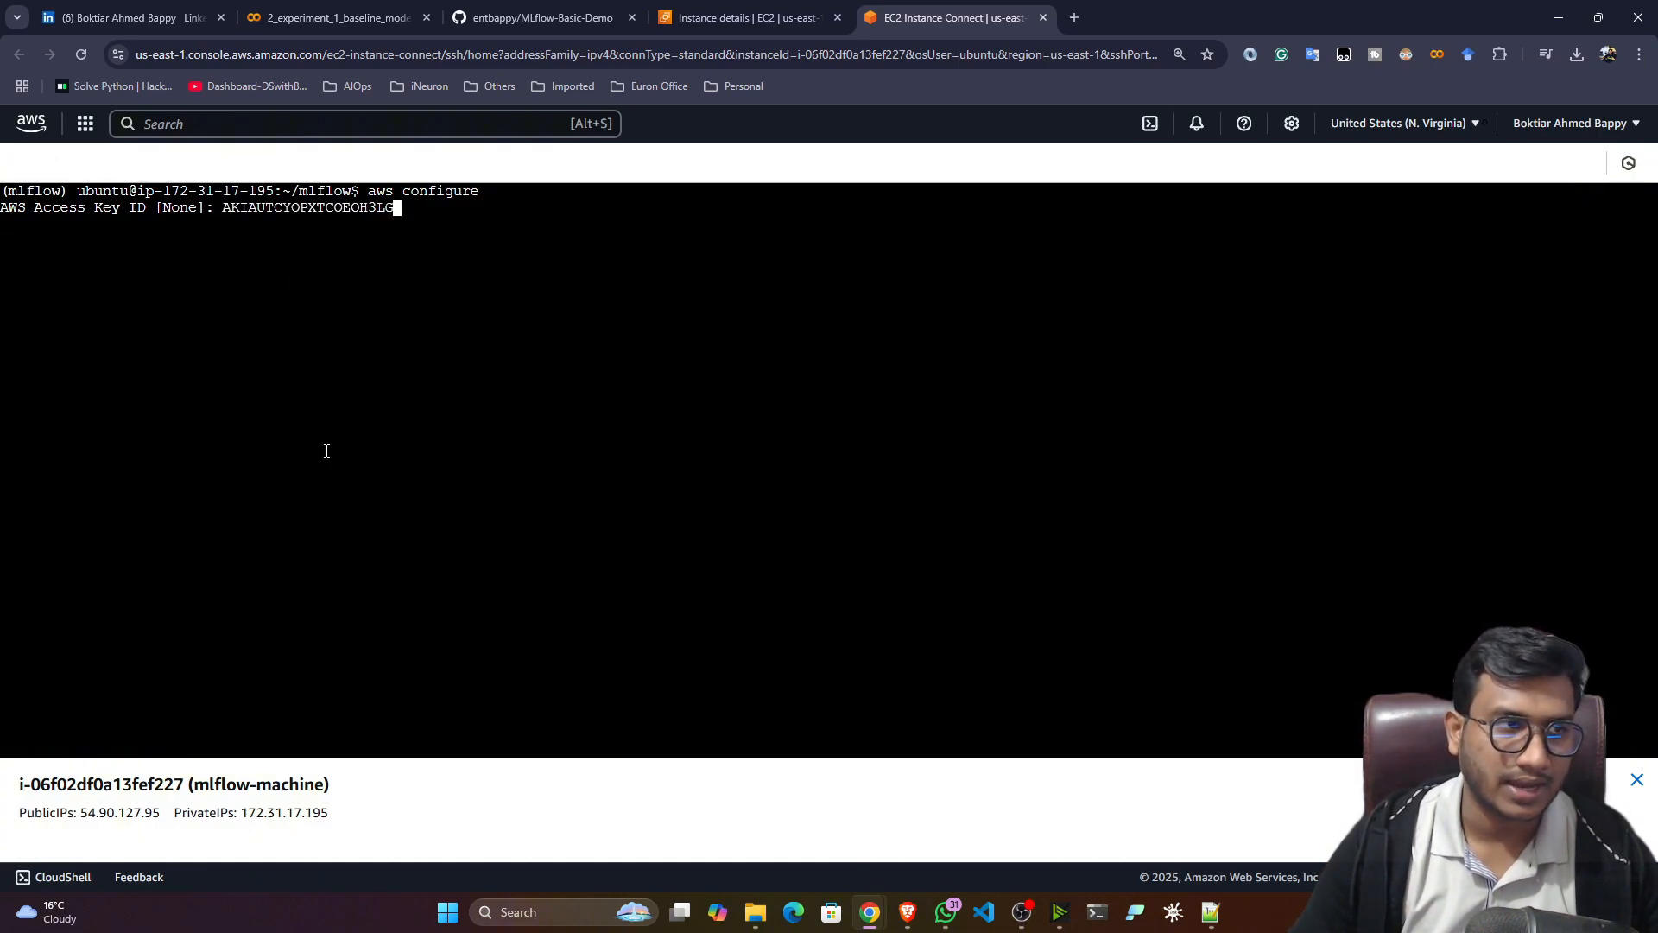
{"action": "key", "text": "Return"}
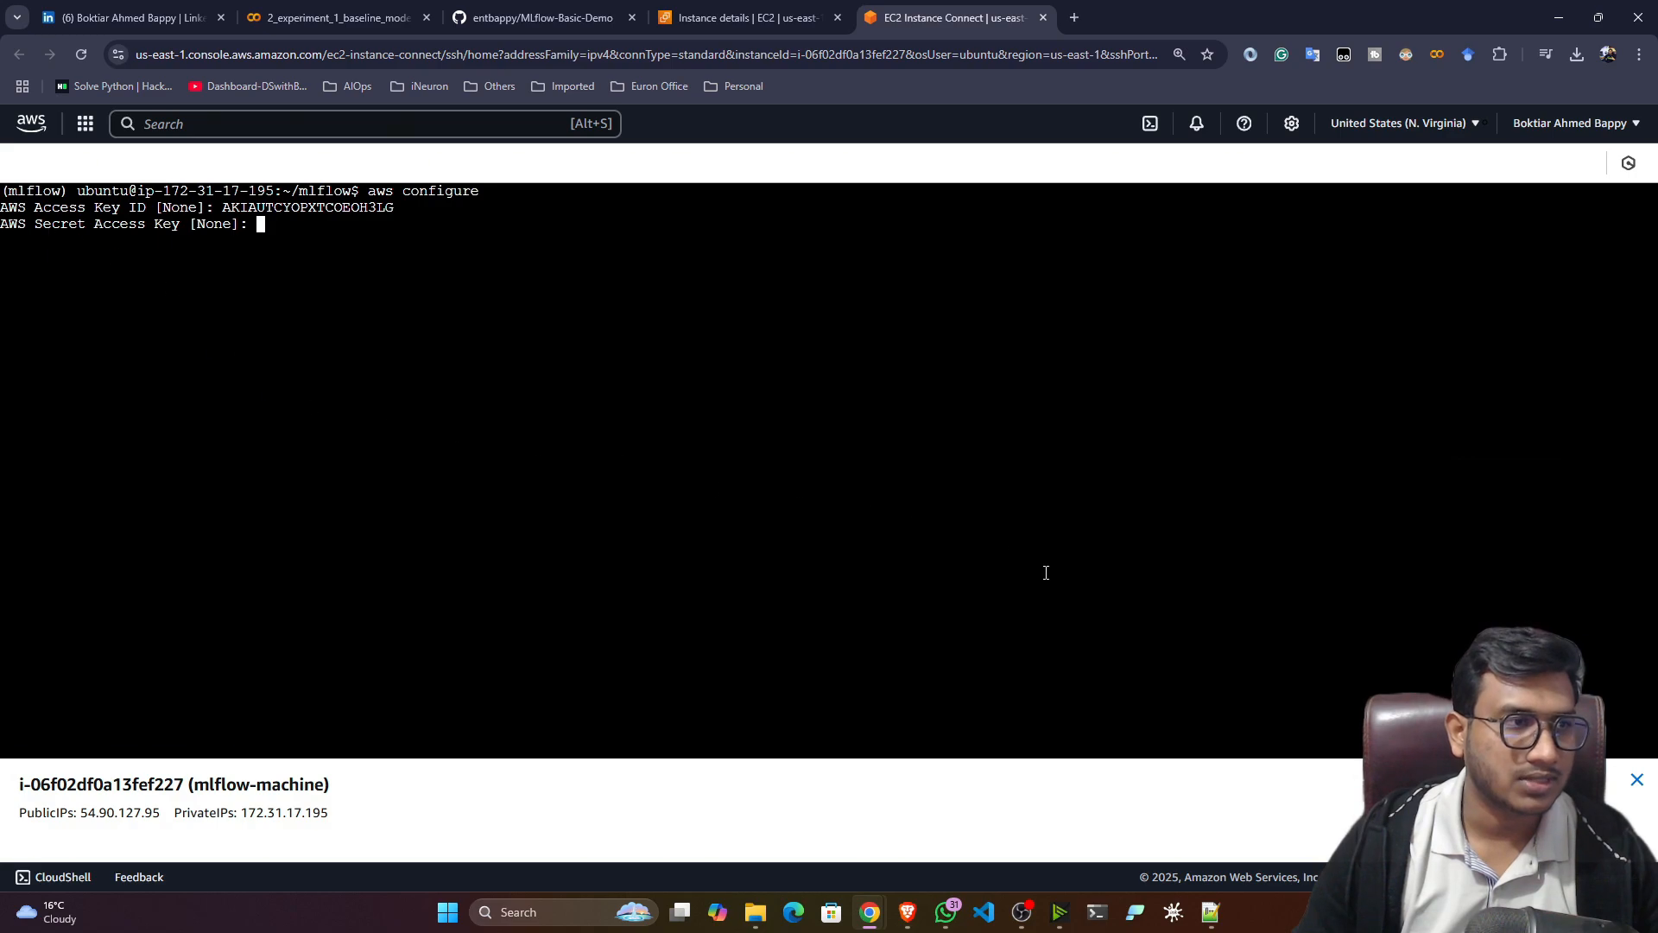
Copy the secret access key from the credentials file and submit it as the AWS Secret Access Key in the EC2 terminal
{"action": "left_click", "coordinate": [1210, 912]}
{"action": "left_click_drag", "start_coordinate": [874, 122], "coordinate": [348, 121]}
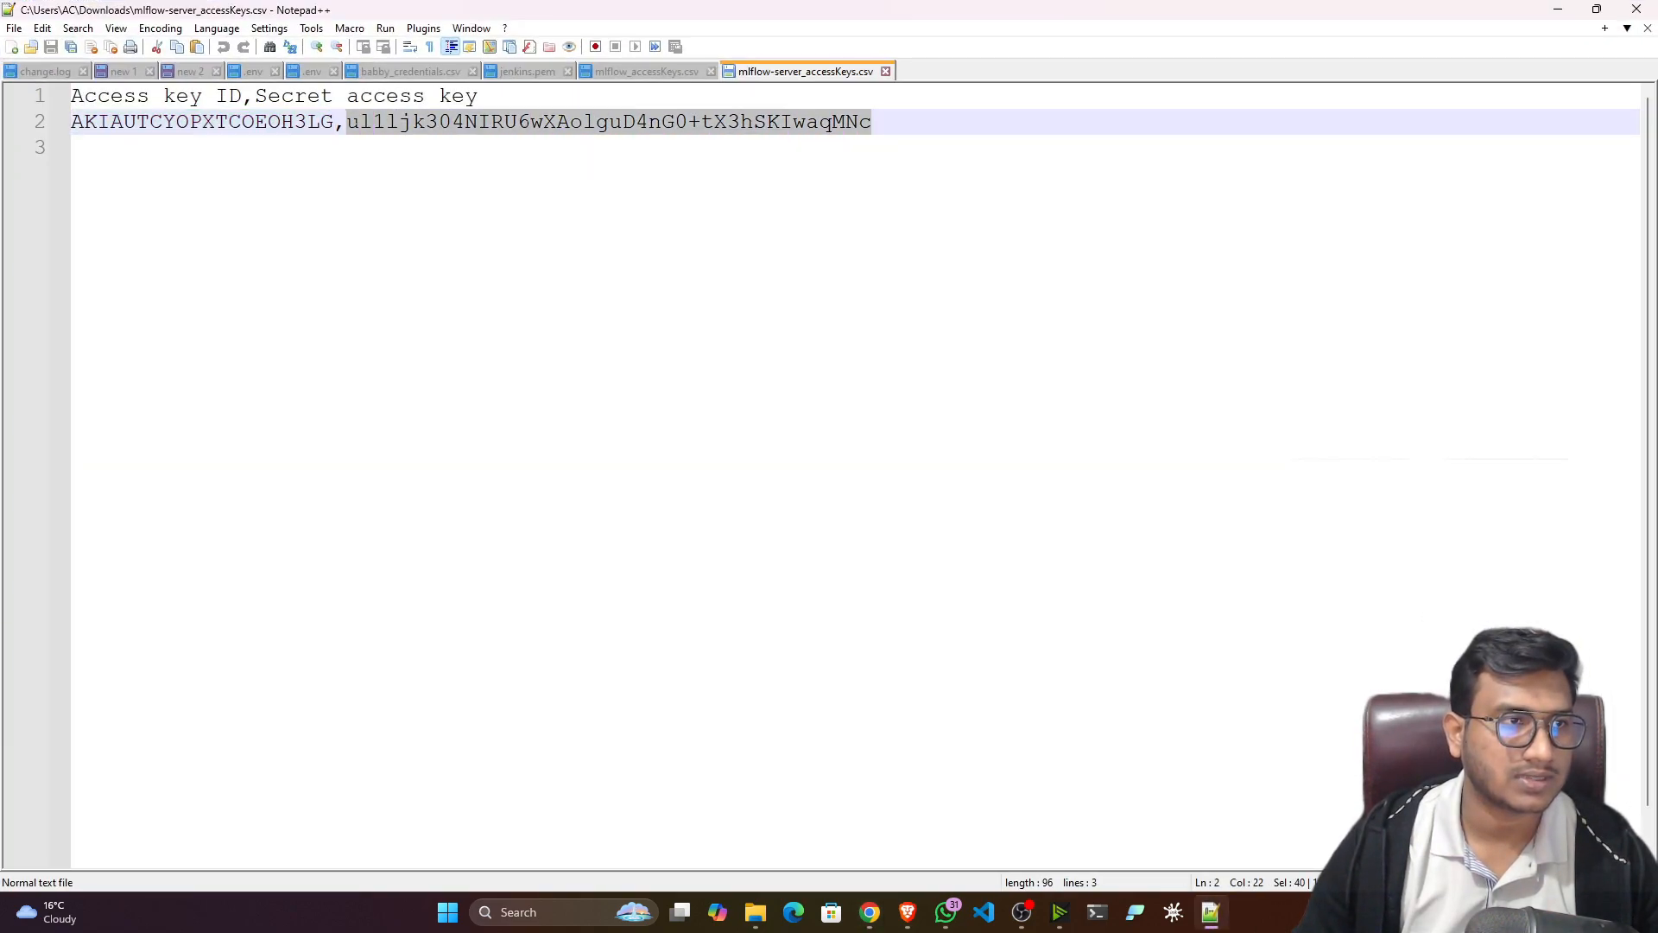
{"action": "left_click", "coordinate": [1557, 9]}
{"action": "right_click", "coordinate": [529, 249]}
{"action": "left_click", "coordinate": [566, 449]}
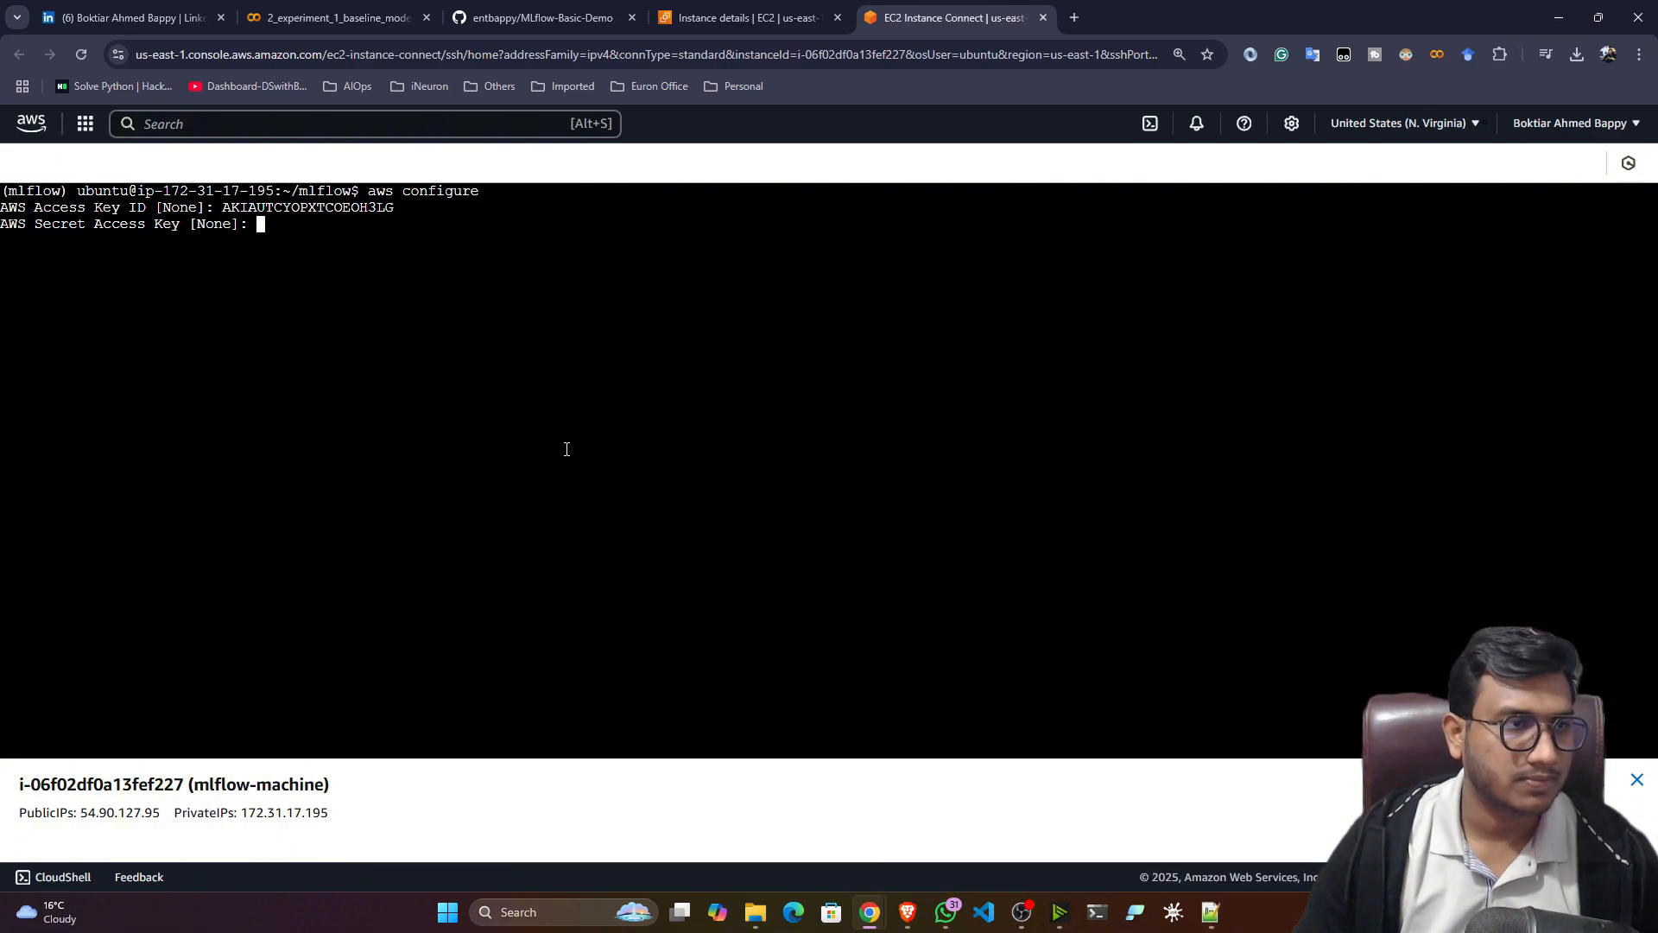
{"action": "key", "text": "Return"}
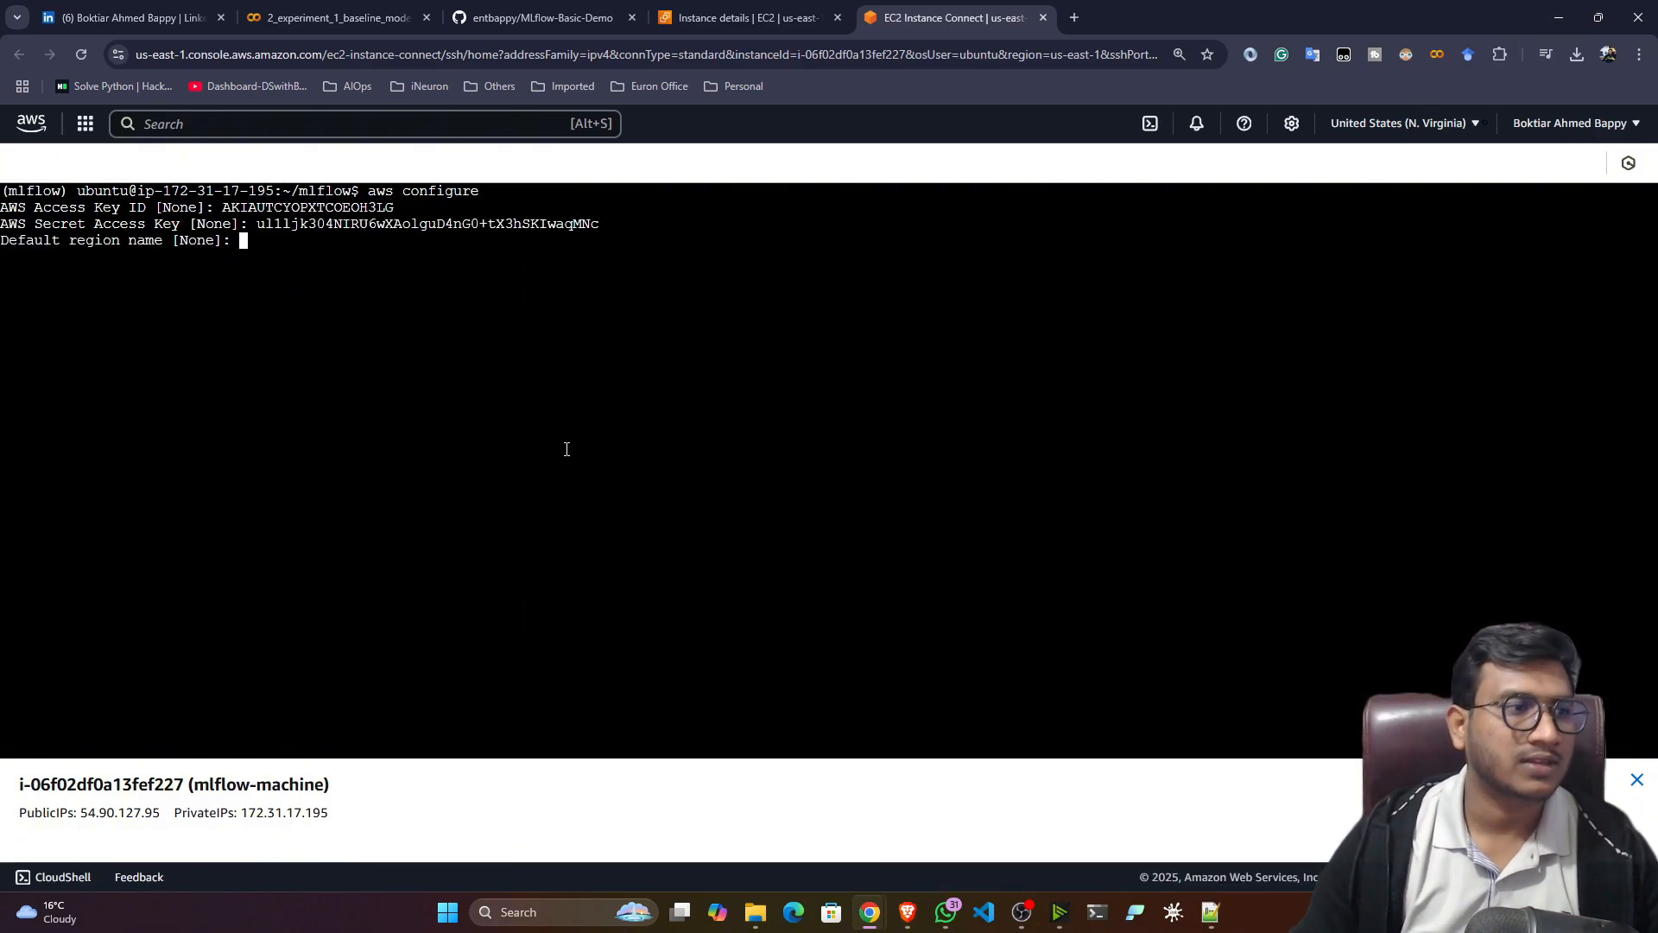
Check the region code in the AWS console, set the default region name to us-east-1 and leave the default output format empty
{"action": "left_click", "coordinate": [691, 15]}
{"action": "left_click", "coordinate": [1460, 122]}
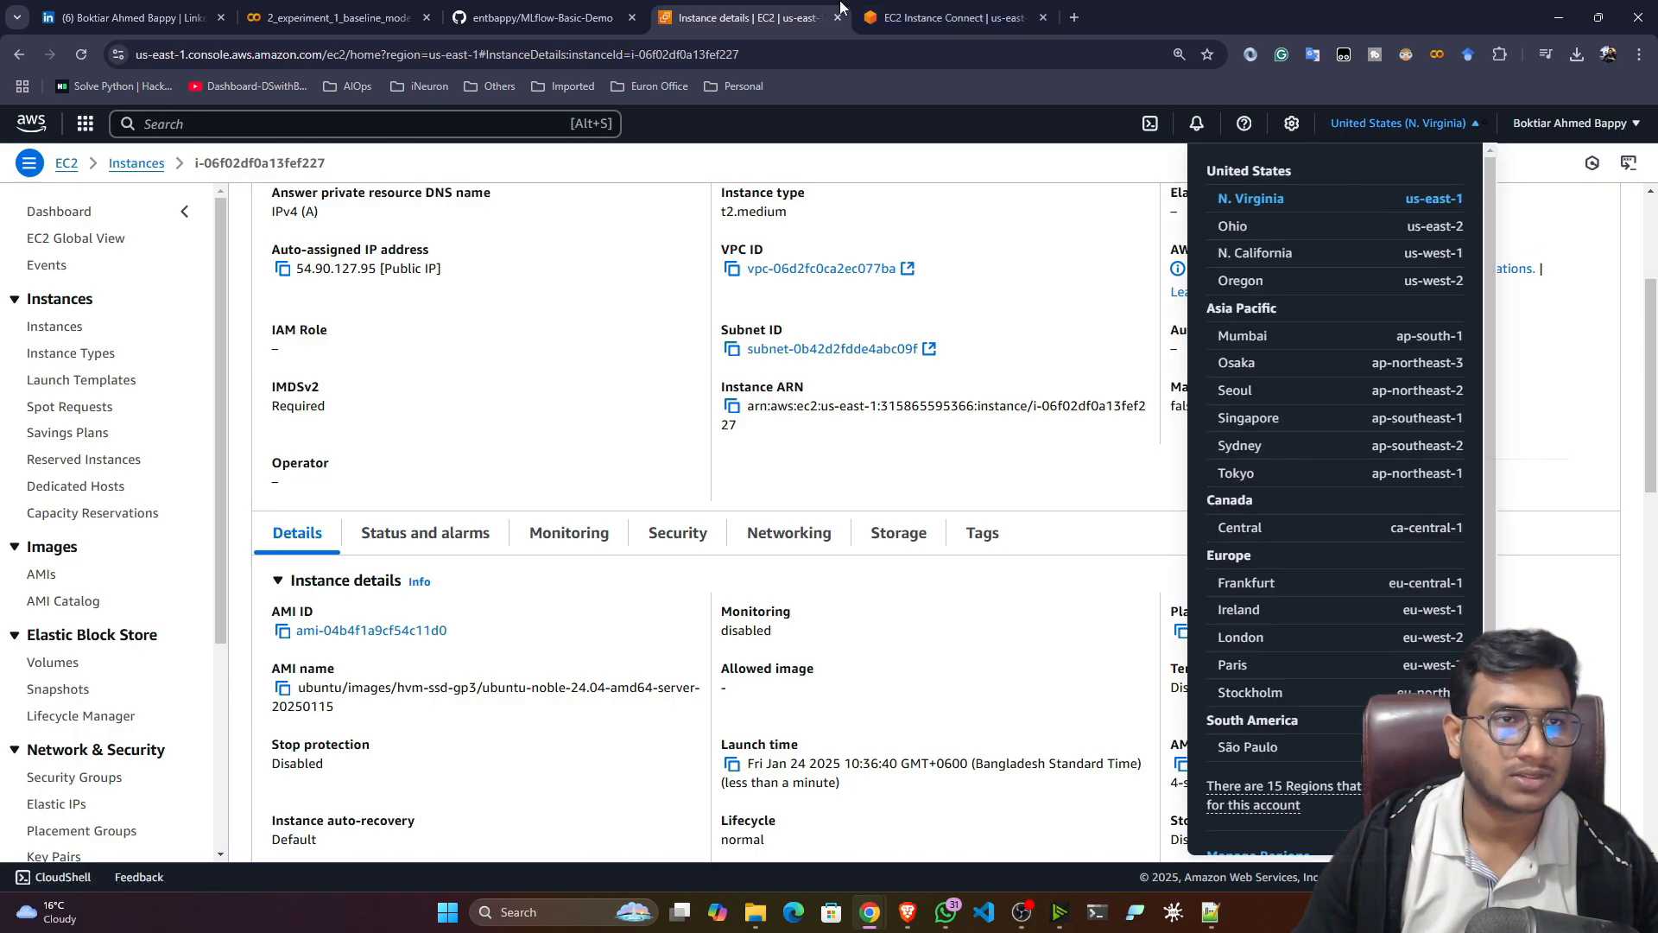
{"action": "left_click", "coordinate": [890, 17]}
{"action": "type", "text": "us"}
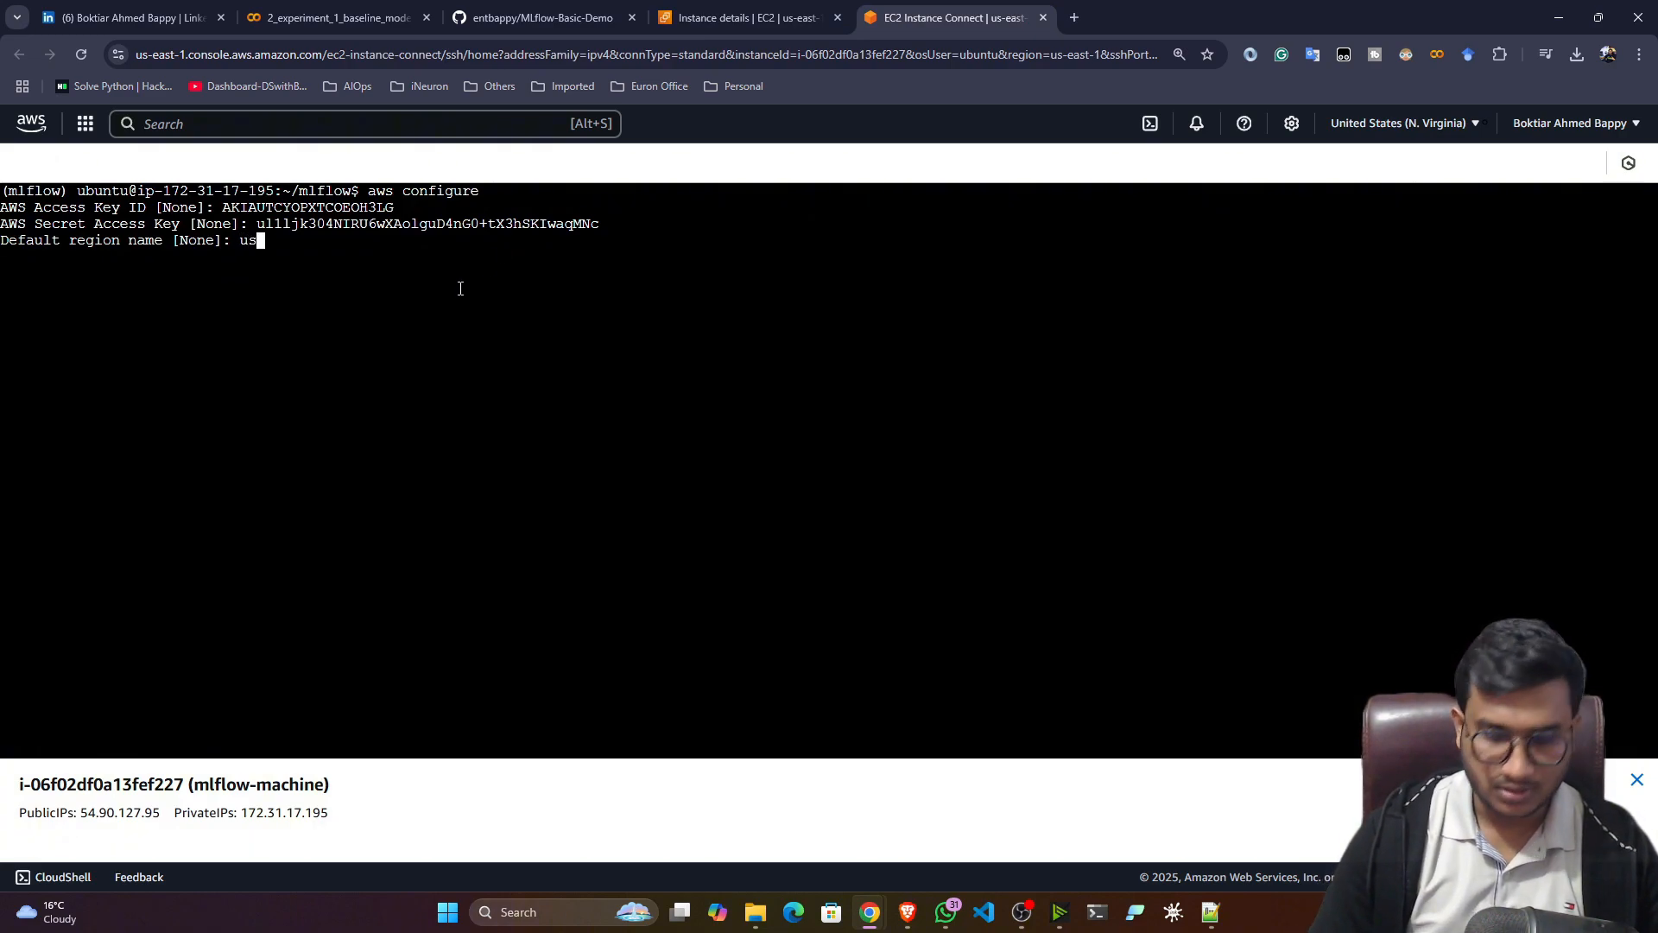
{"action": "type", "text": "-east"}
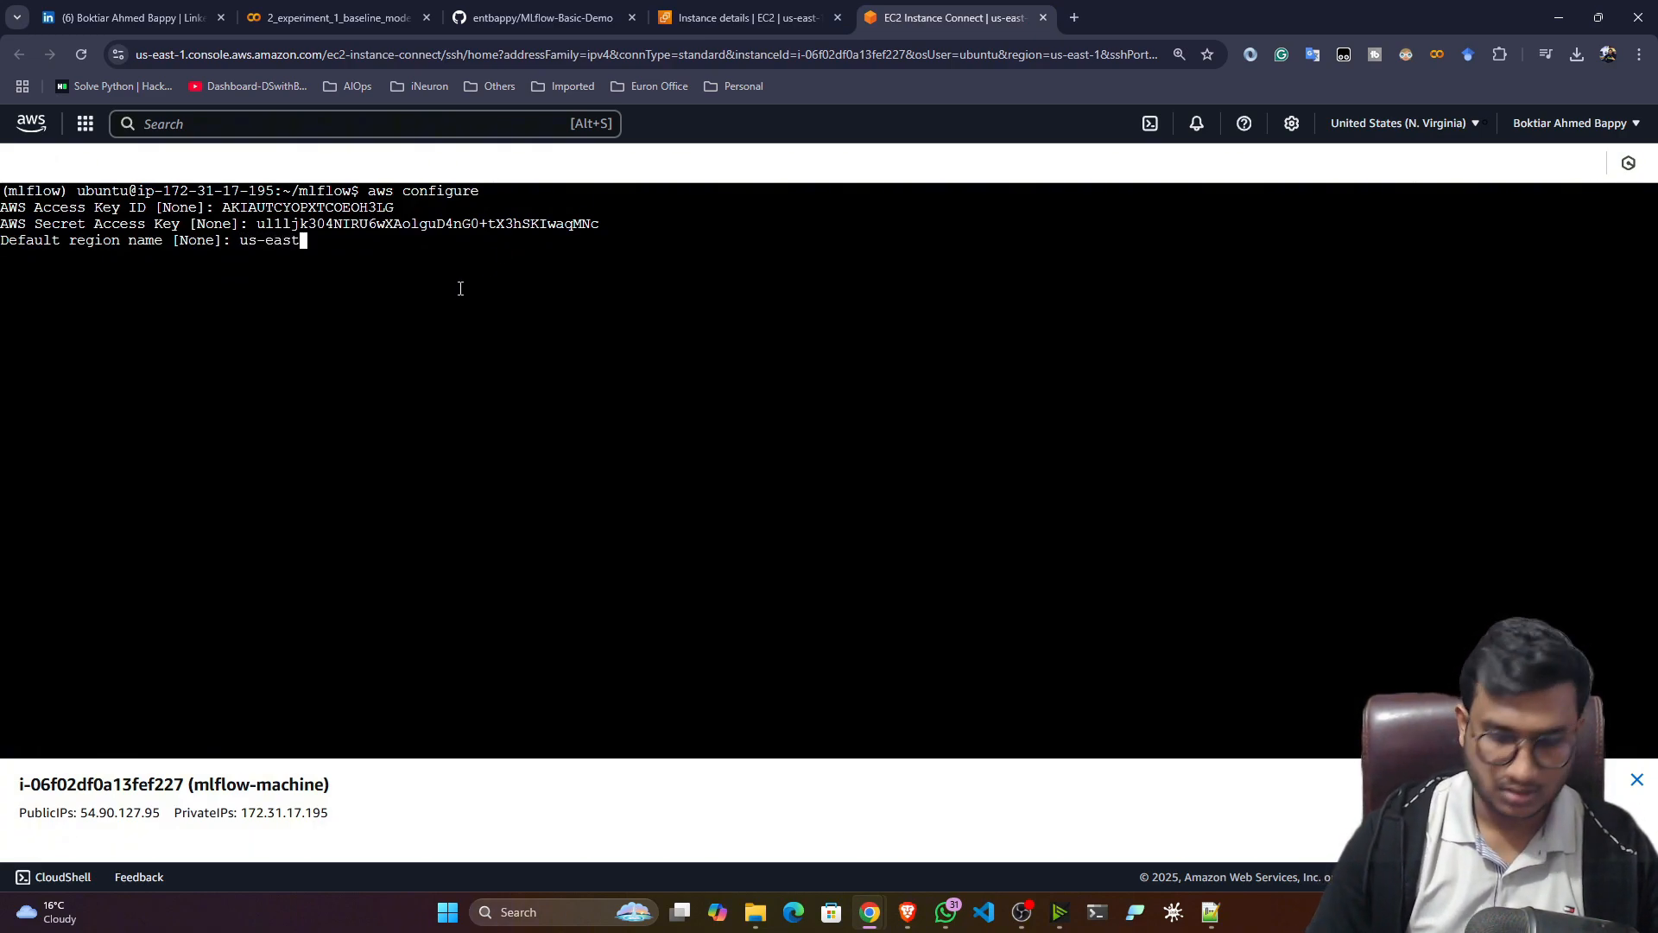
{"action": "type", "text": "-1"}
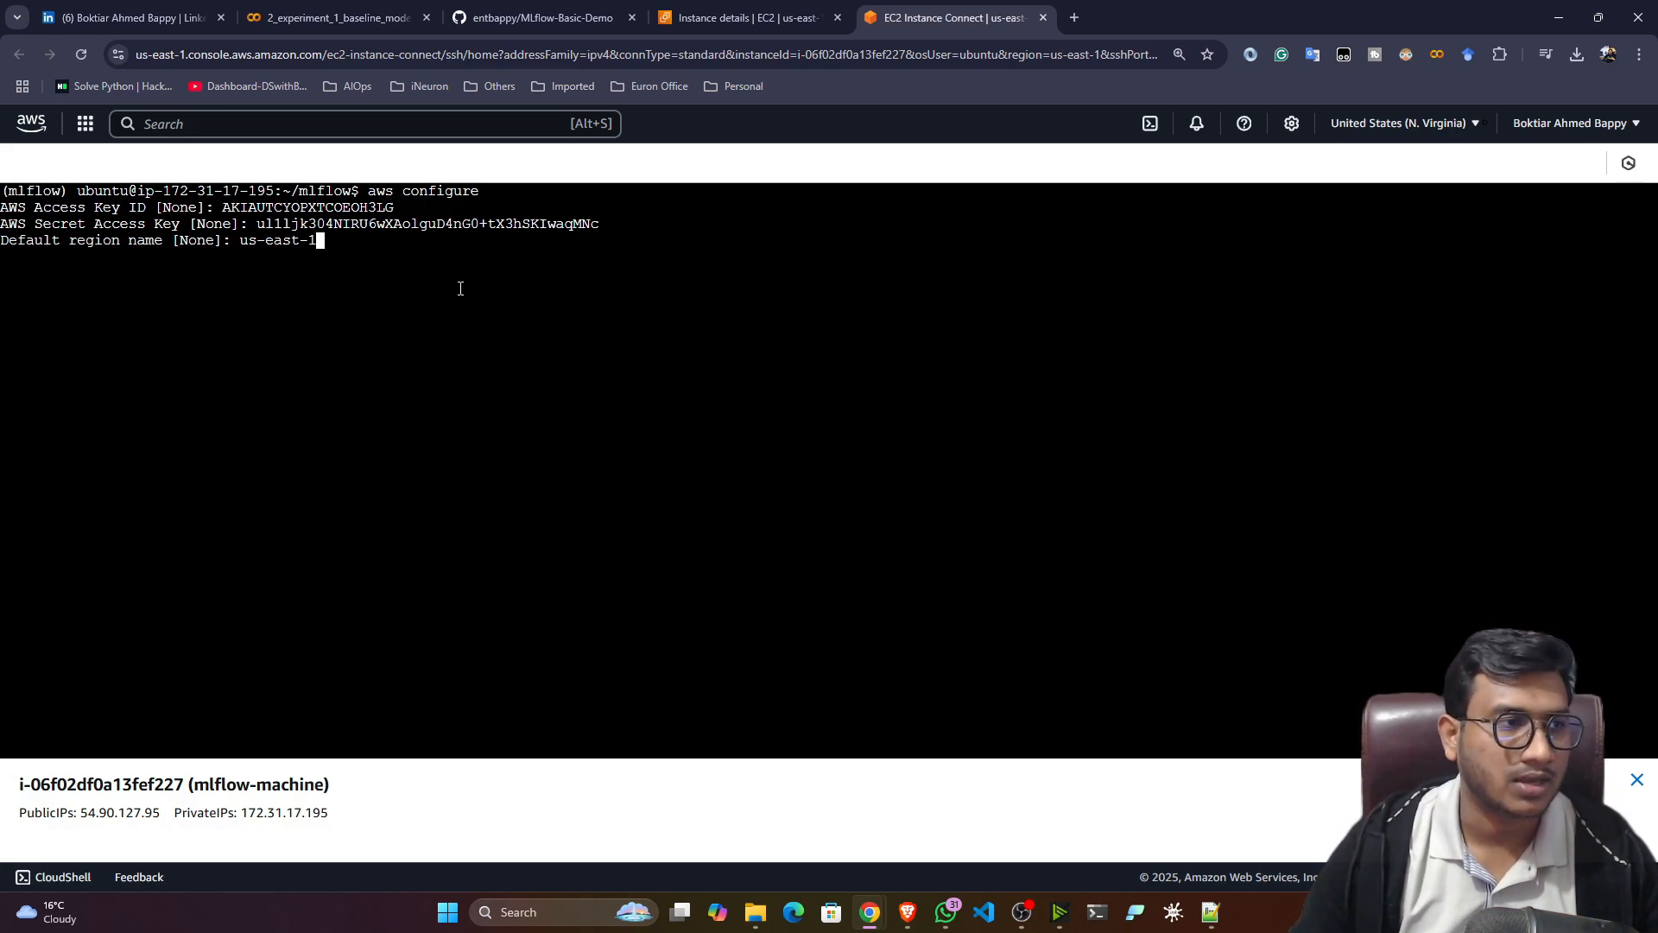
{"action": "key", "text": "Return"}
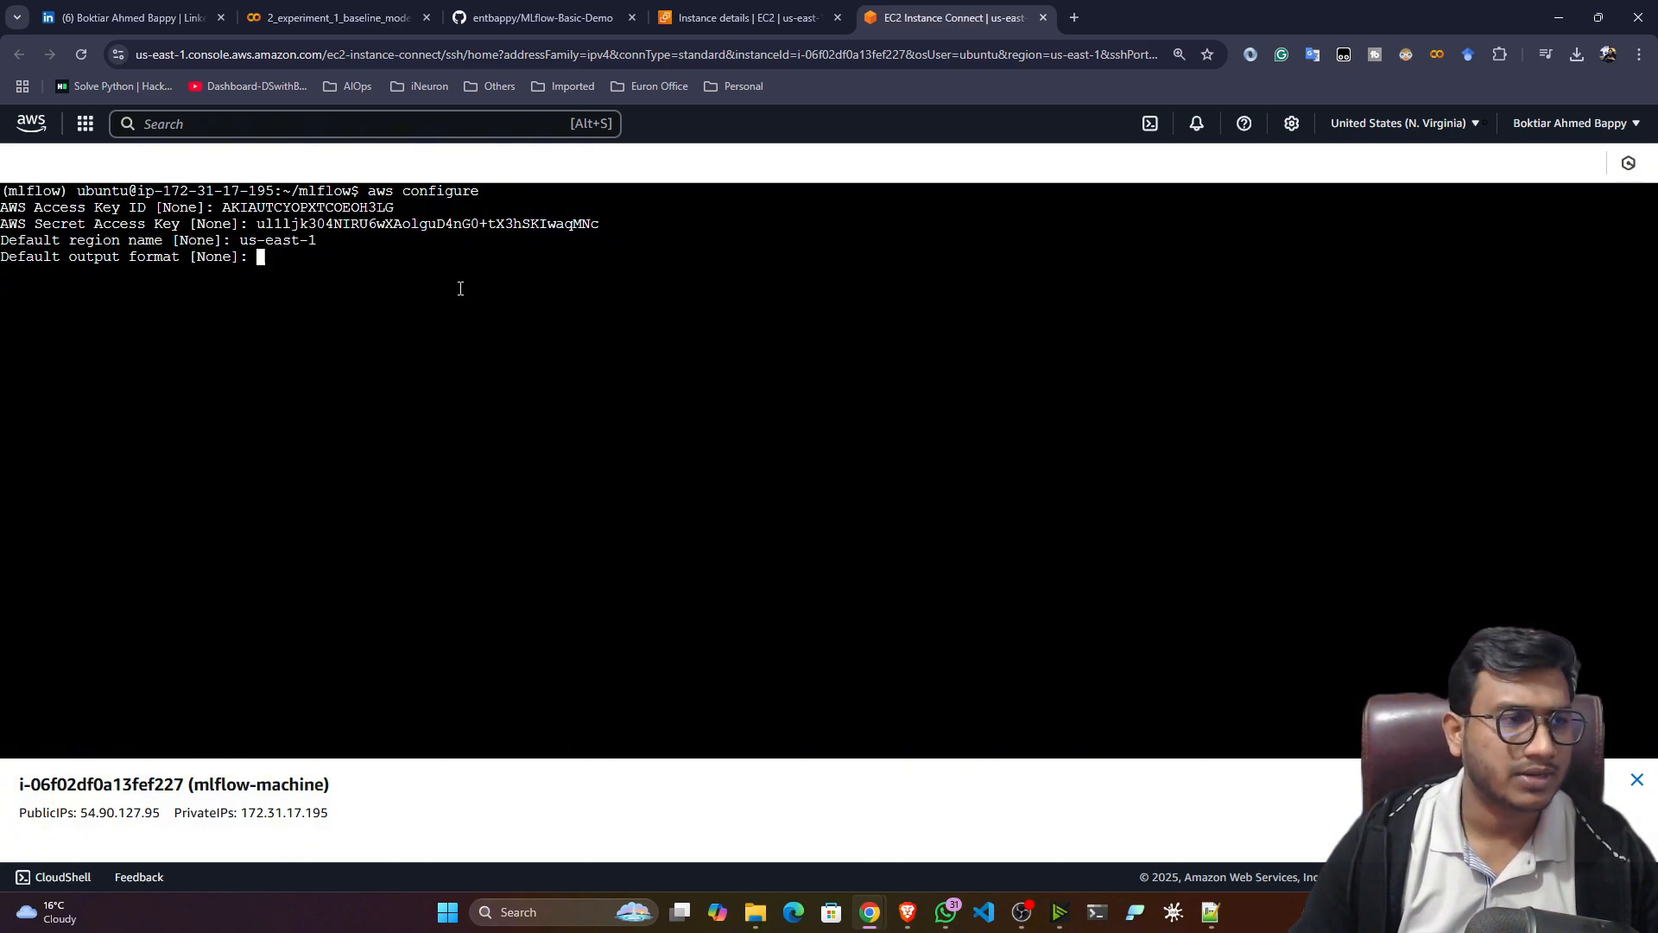
{"action": "key", "text": "Return"}
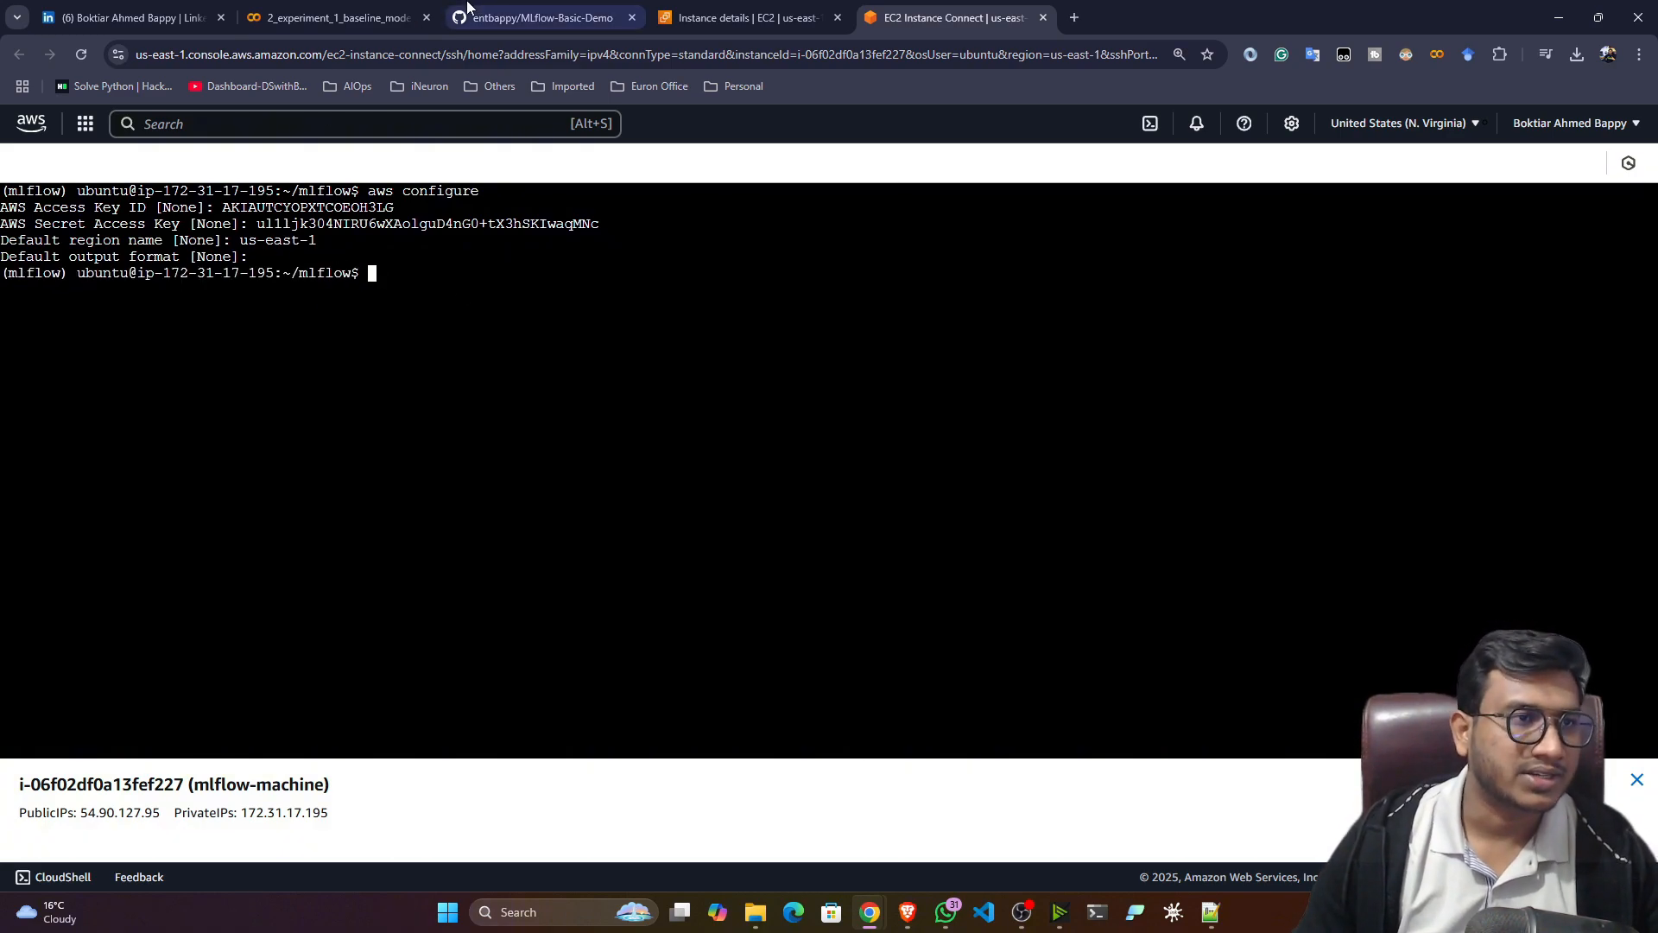
Copy the mlflow server command from the README into a new browser tab's address bar for editing
{"action": "left_click", "coordinate": [542, 17]}
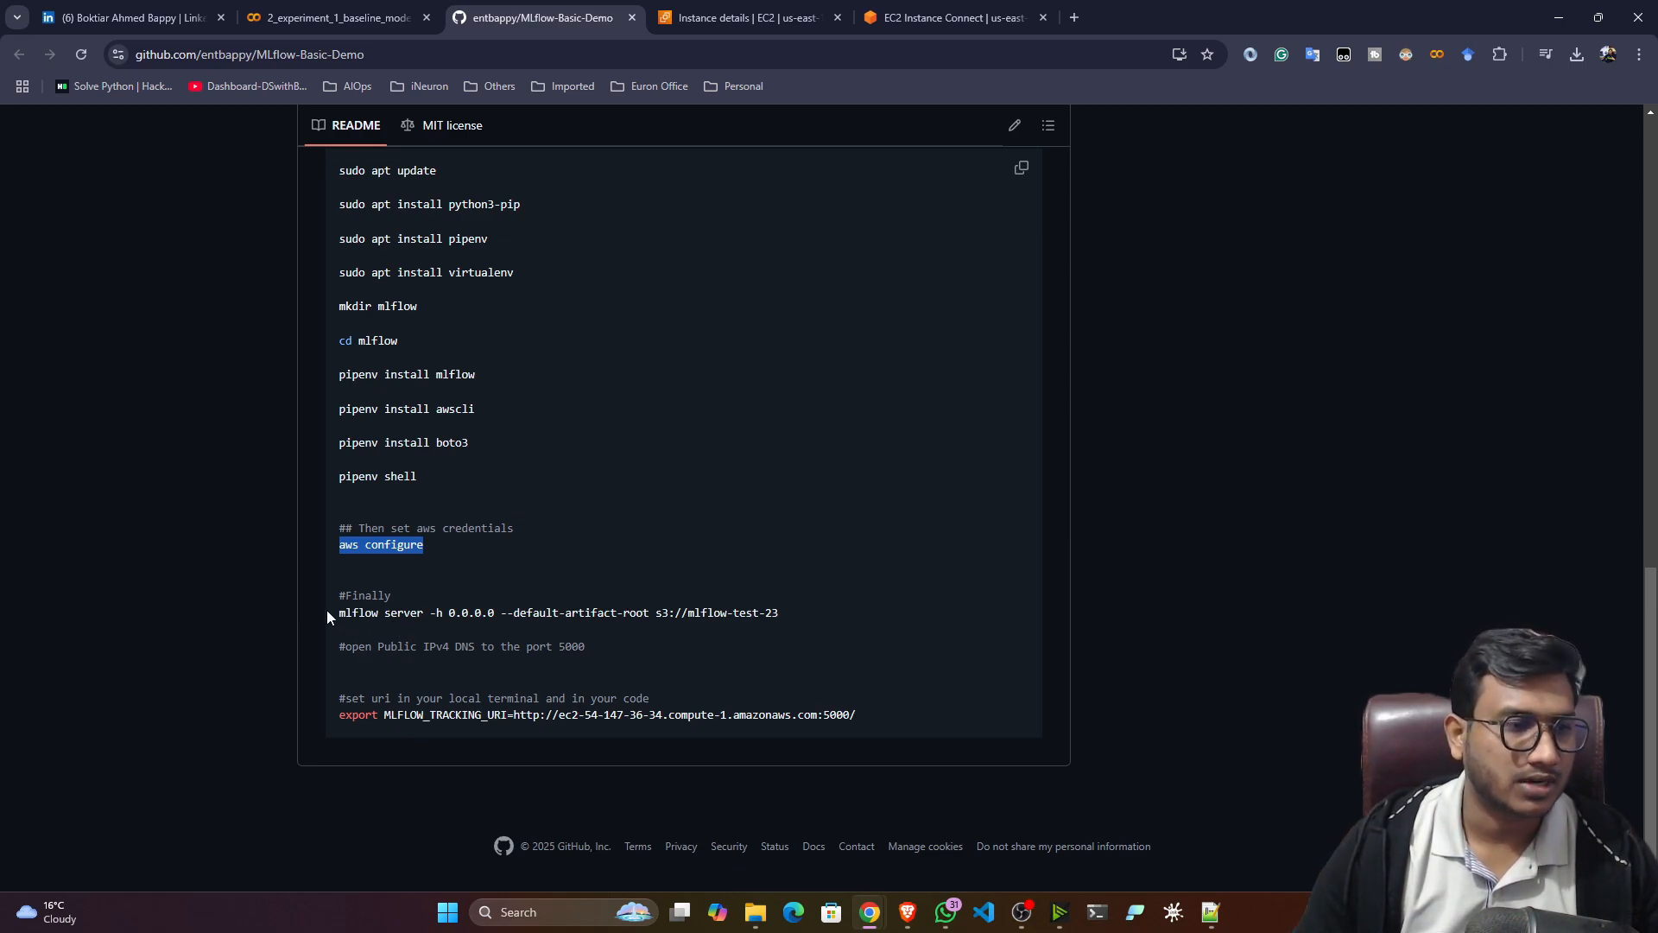
{"action": "left_click_drag", "start_coordinate": [328, 612], "coordinate": [780, 612]}
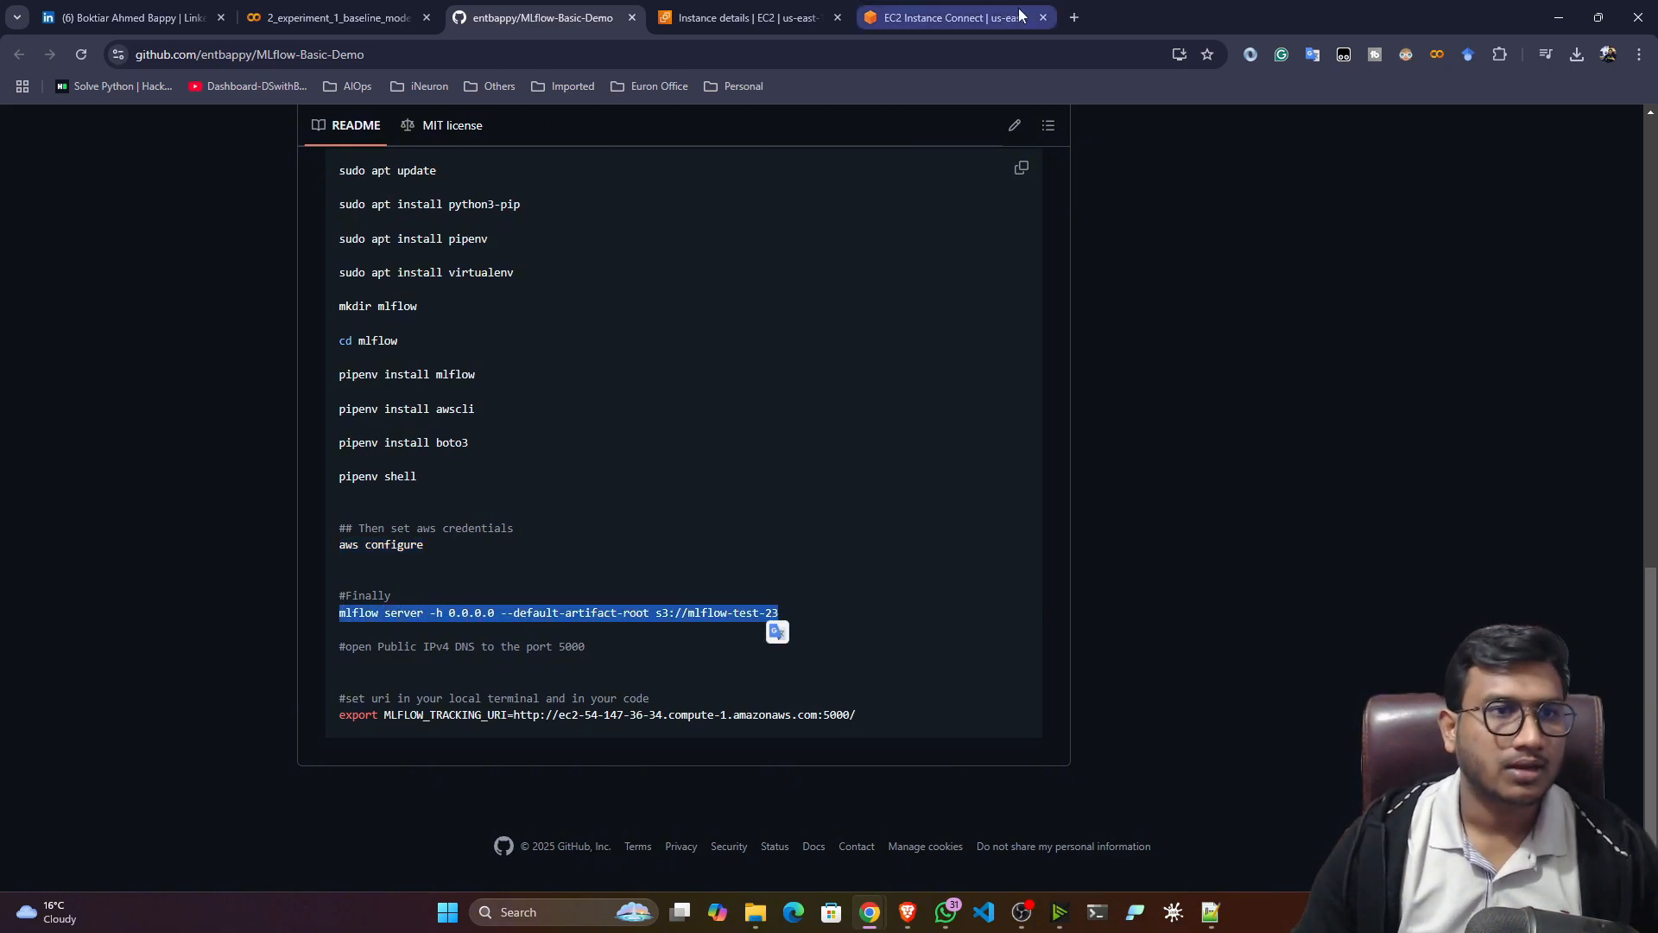
{"action": "left_click", "coordinate": [1073, 19]}
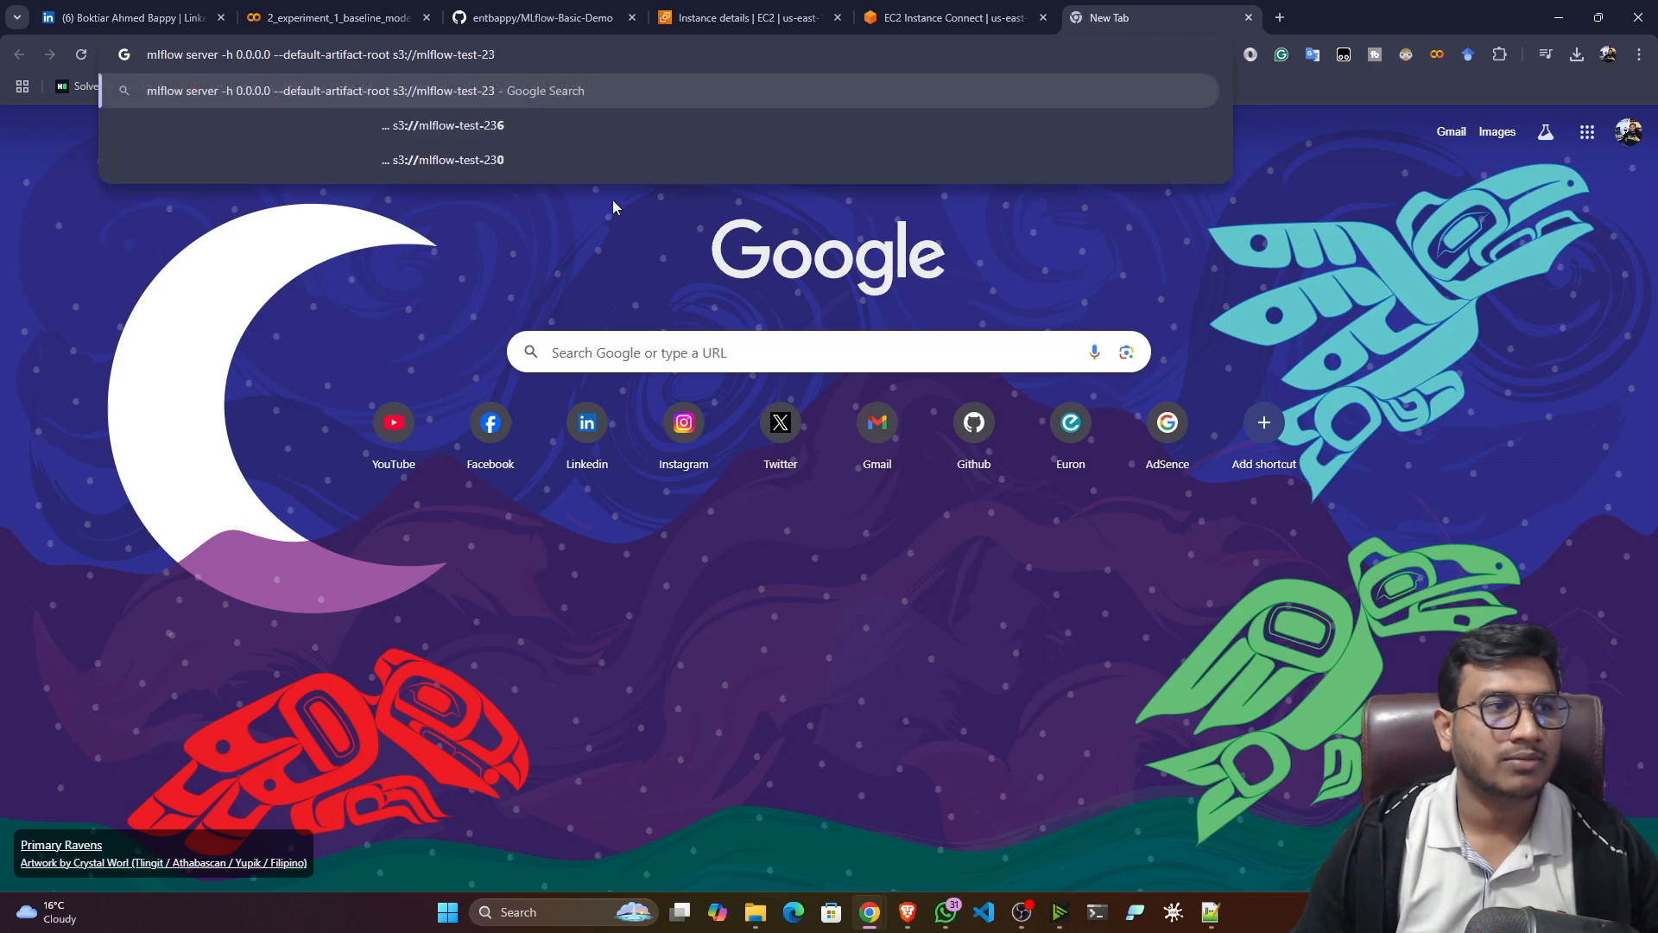
{"action": "left_click_drag", "start_coordinate": [421, 55], "coordinate": [495, 55]}
Open S3 in a separate AWS console tab and copy the name of the bucket mlflow-bucket-25
{"action": "left_click", "coordinate": [742, 17]}
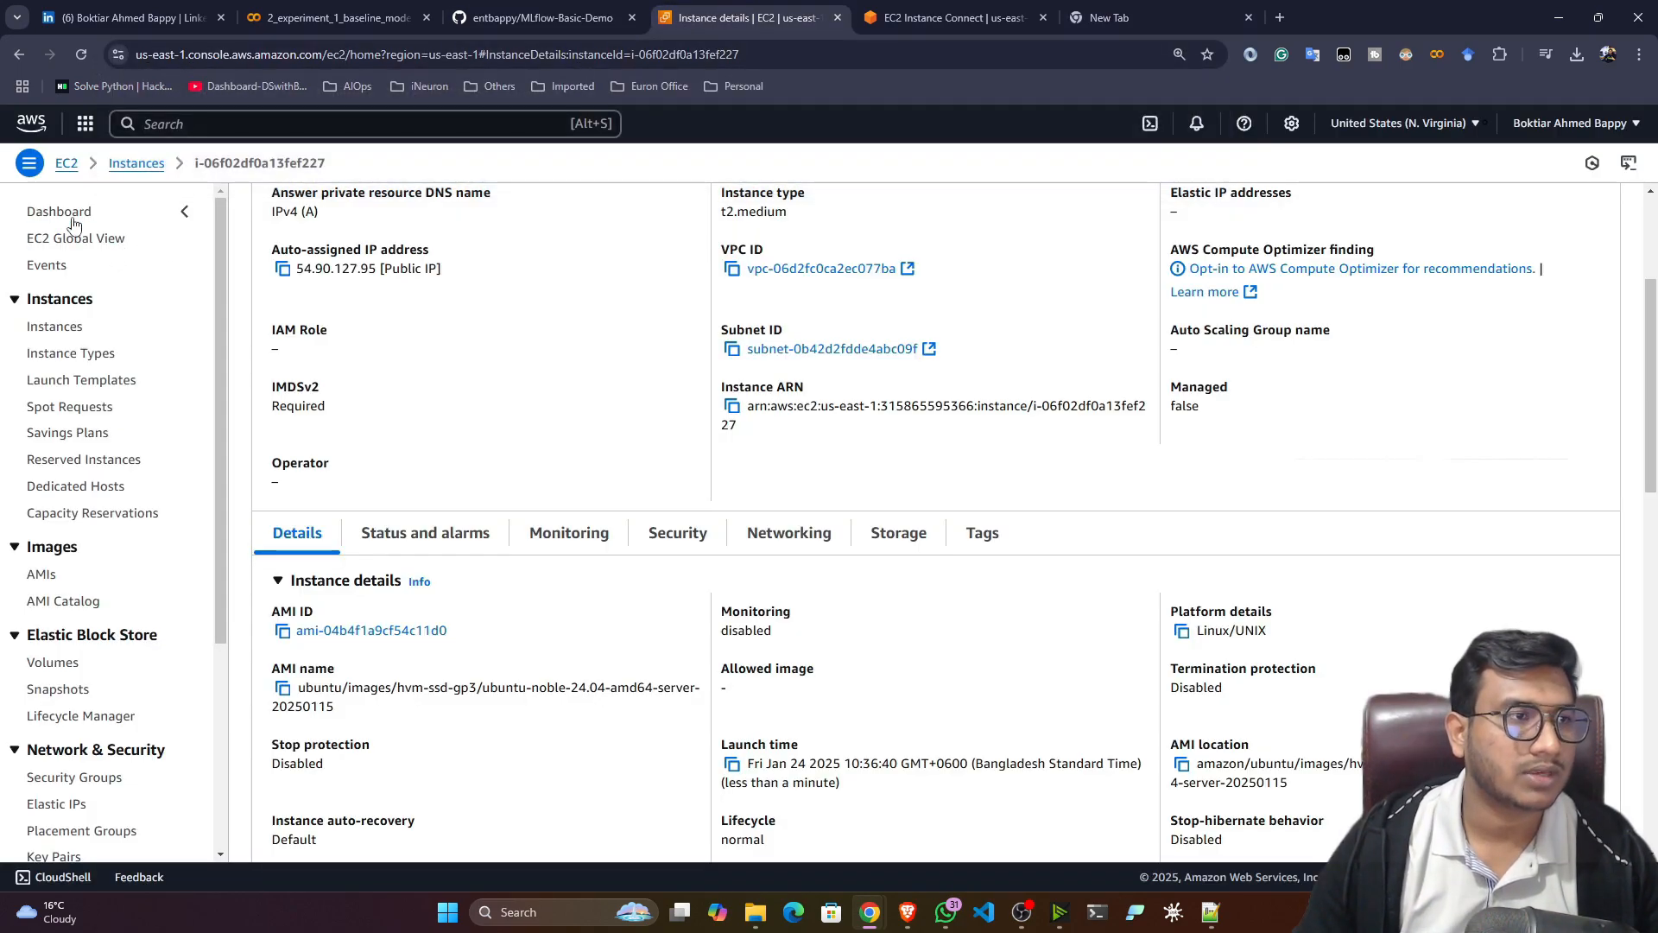
{"action": "right_click", "coordinate": [32, 130]}
{"action": "left_click", "coordinate": [39, 147]}
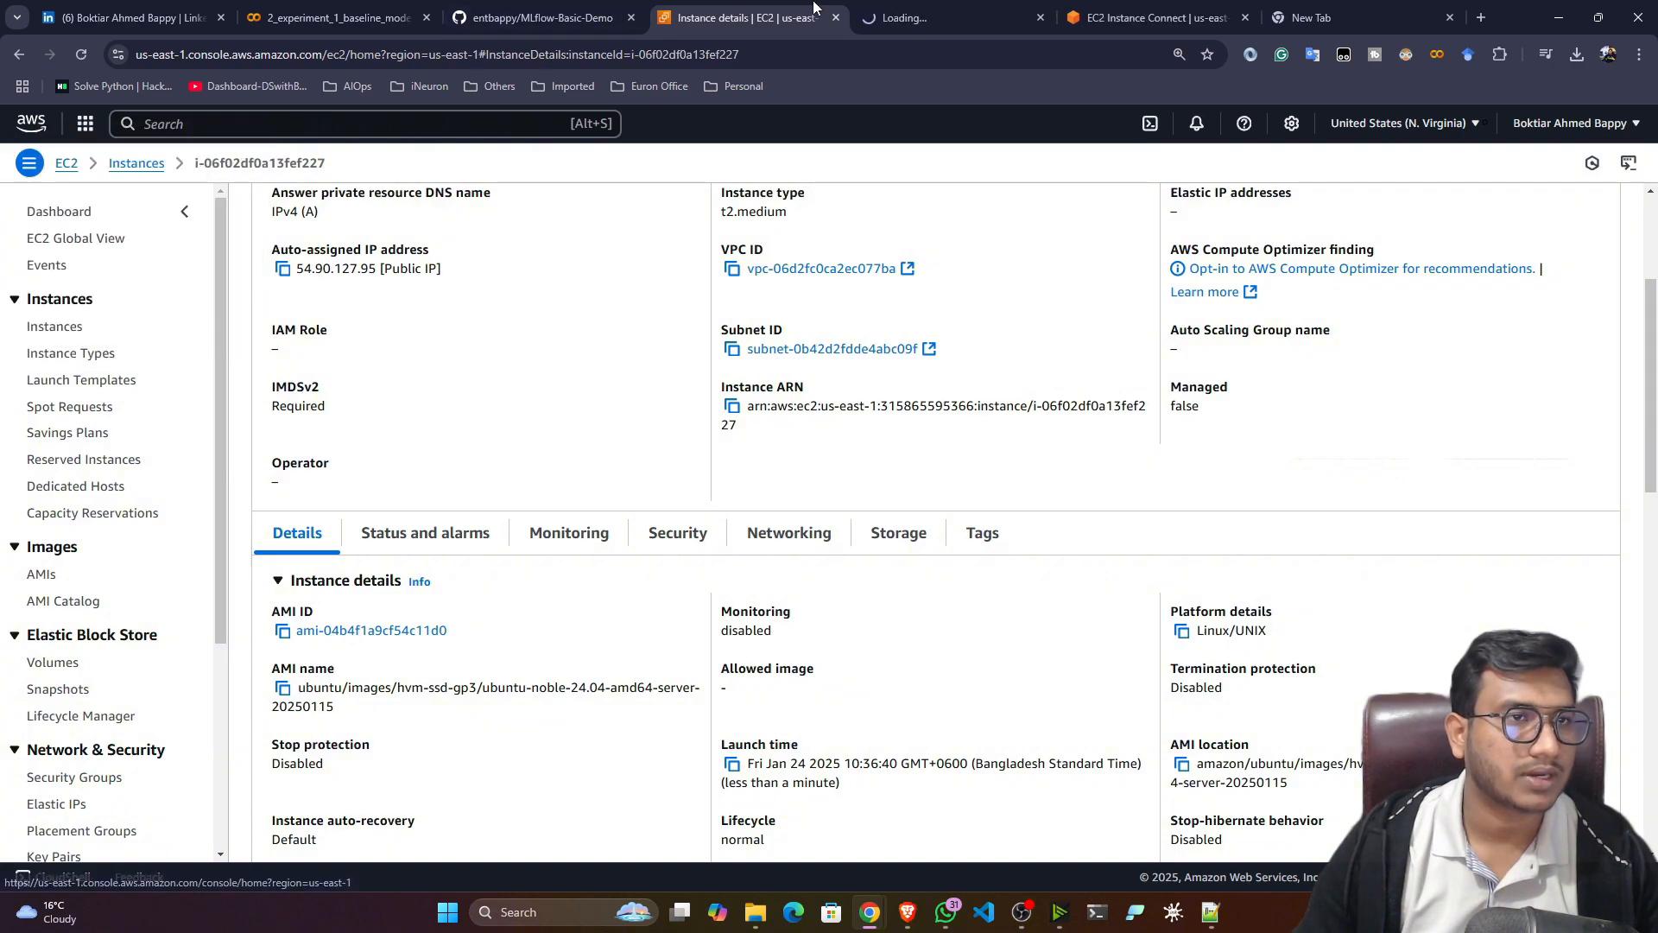
{"action": "key", "text": "ctrl+Tab"}
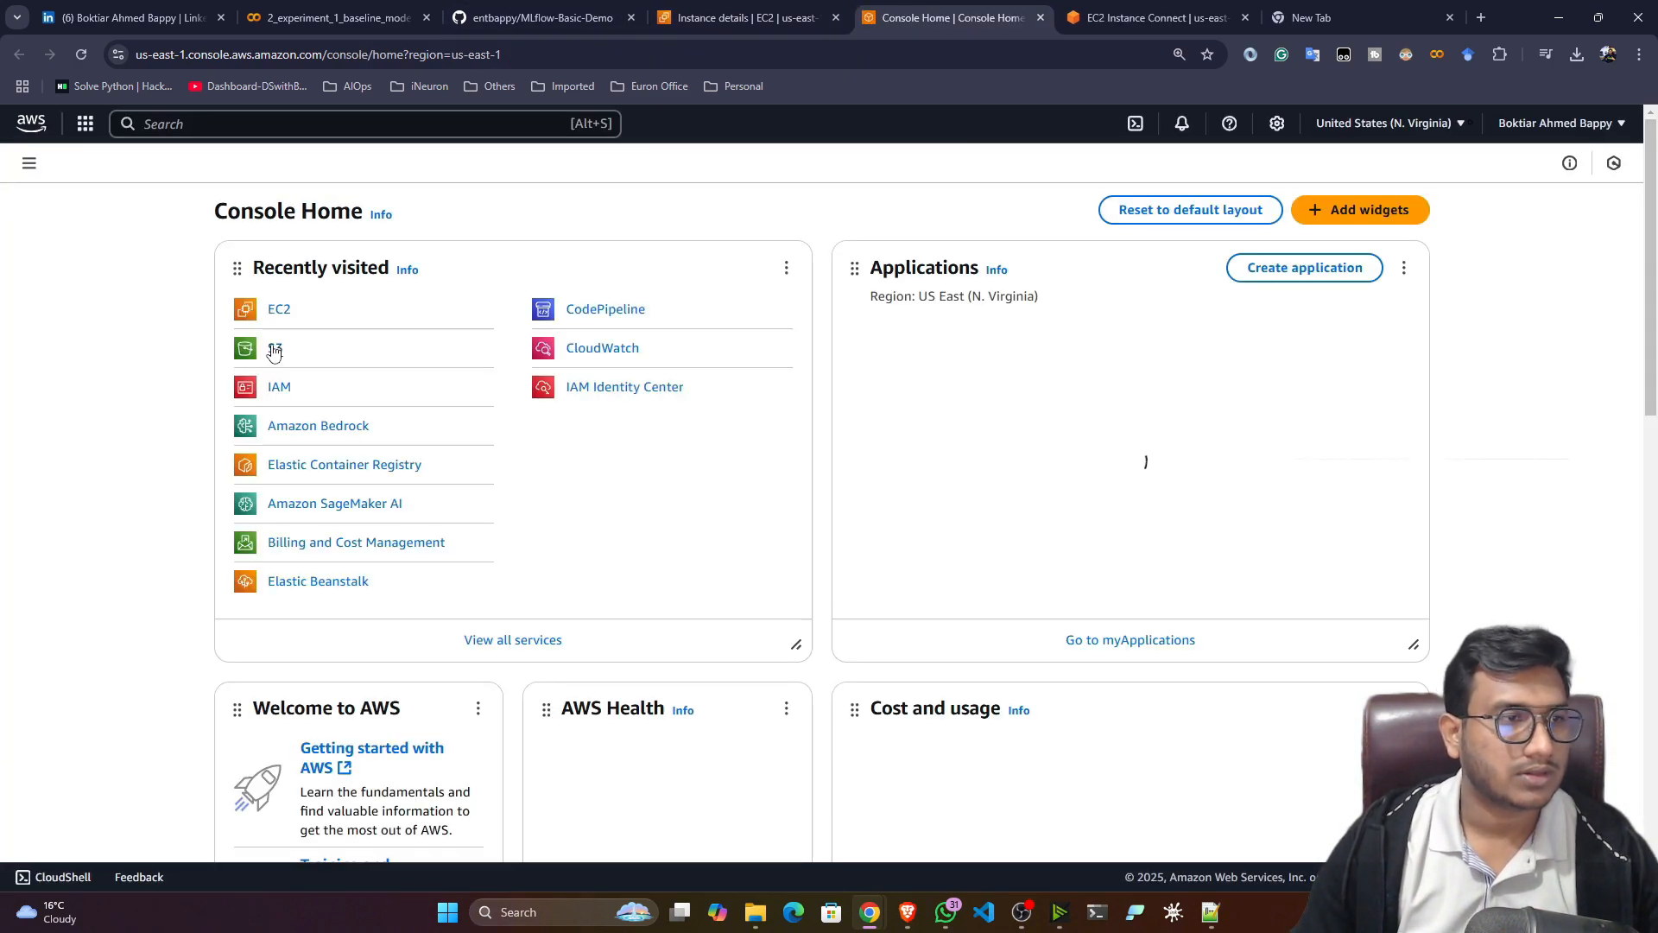
{"action": "left_click", "coordinate": [275, 348]}
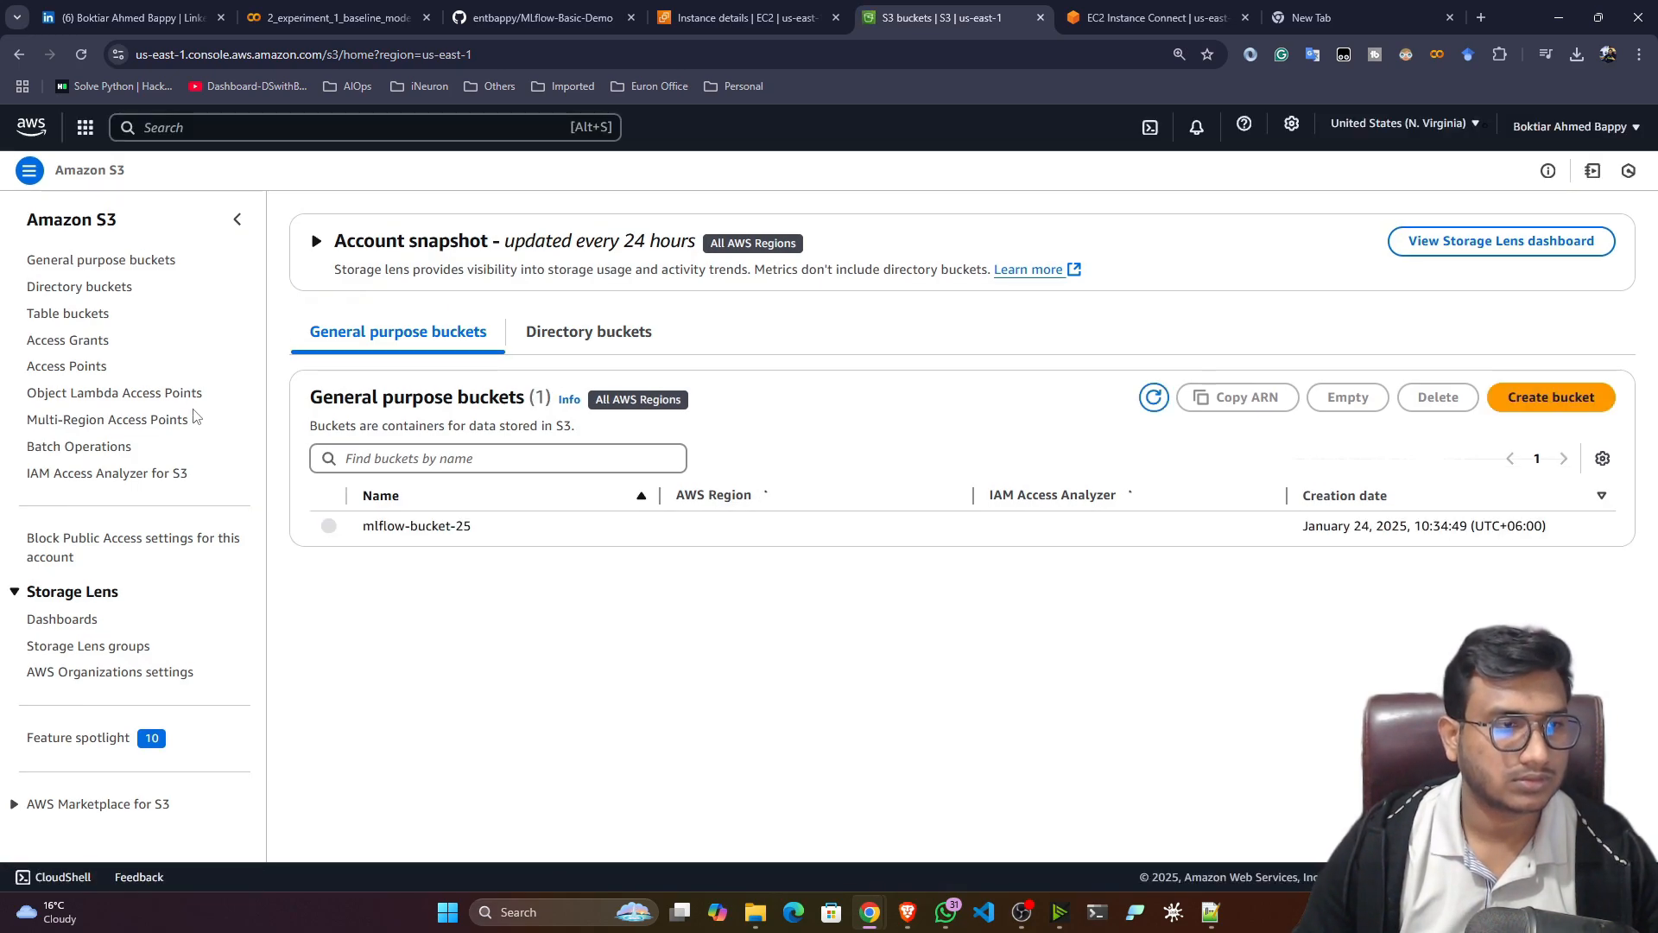
{"action": "left_click", "coordinate": [402, 527]}
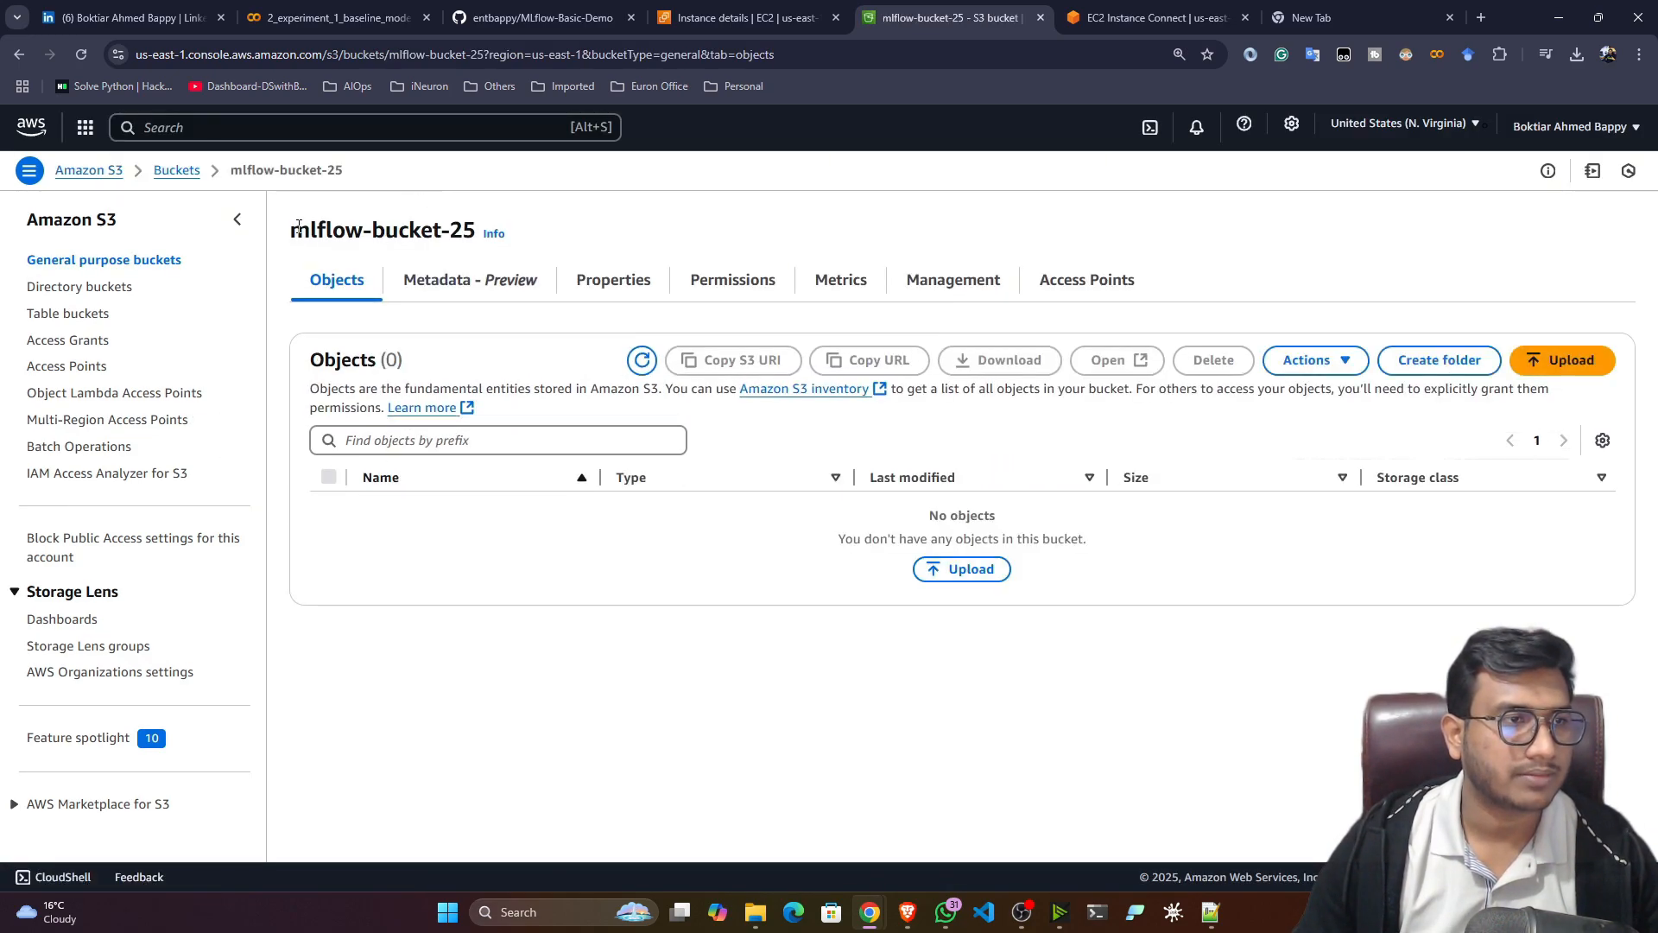
{"action": "left_click_drag", "start_coordinate": [289, 231], "coordinate": [475, 235]}
{"action": "key", "text": "ctrl+c"}
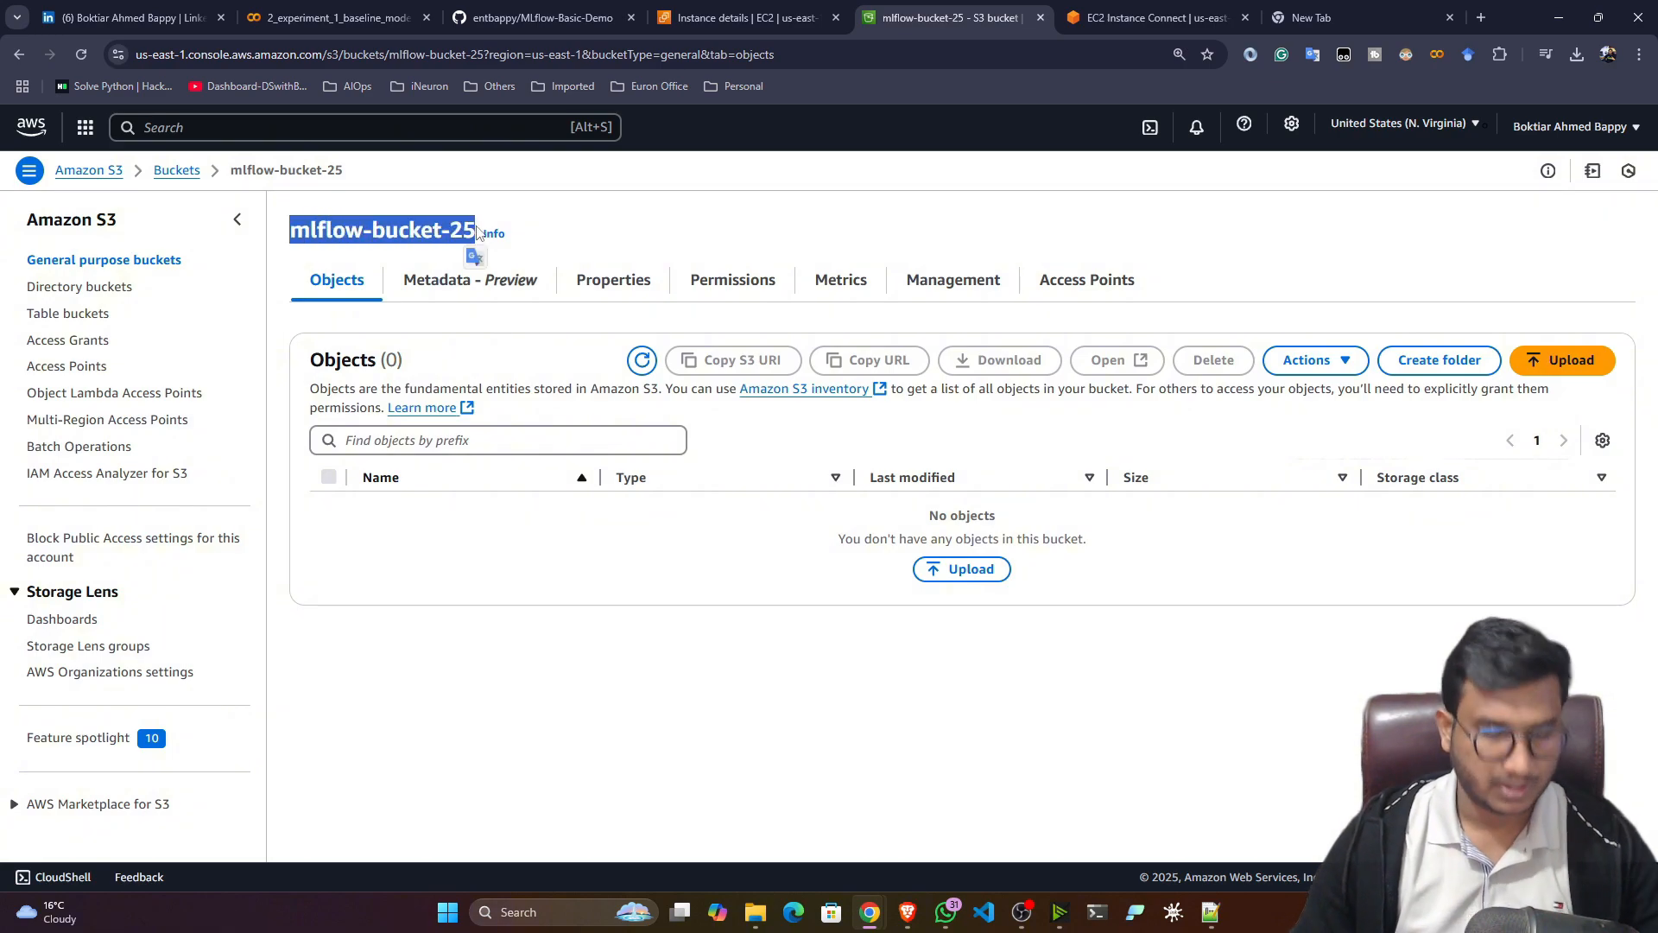
Replace the bucket name in the pasted mlflow server command with mlflow-bucket-25 and copy the full command
{"action": "left_click", "coordinate": [1336, 11]}
{"action": "left_click_drag", "start_coordinate": [548, 57], "coordinate": [406, 55]}
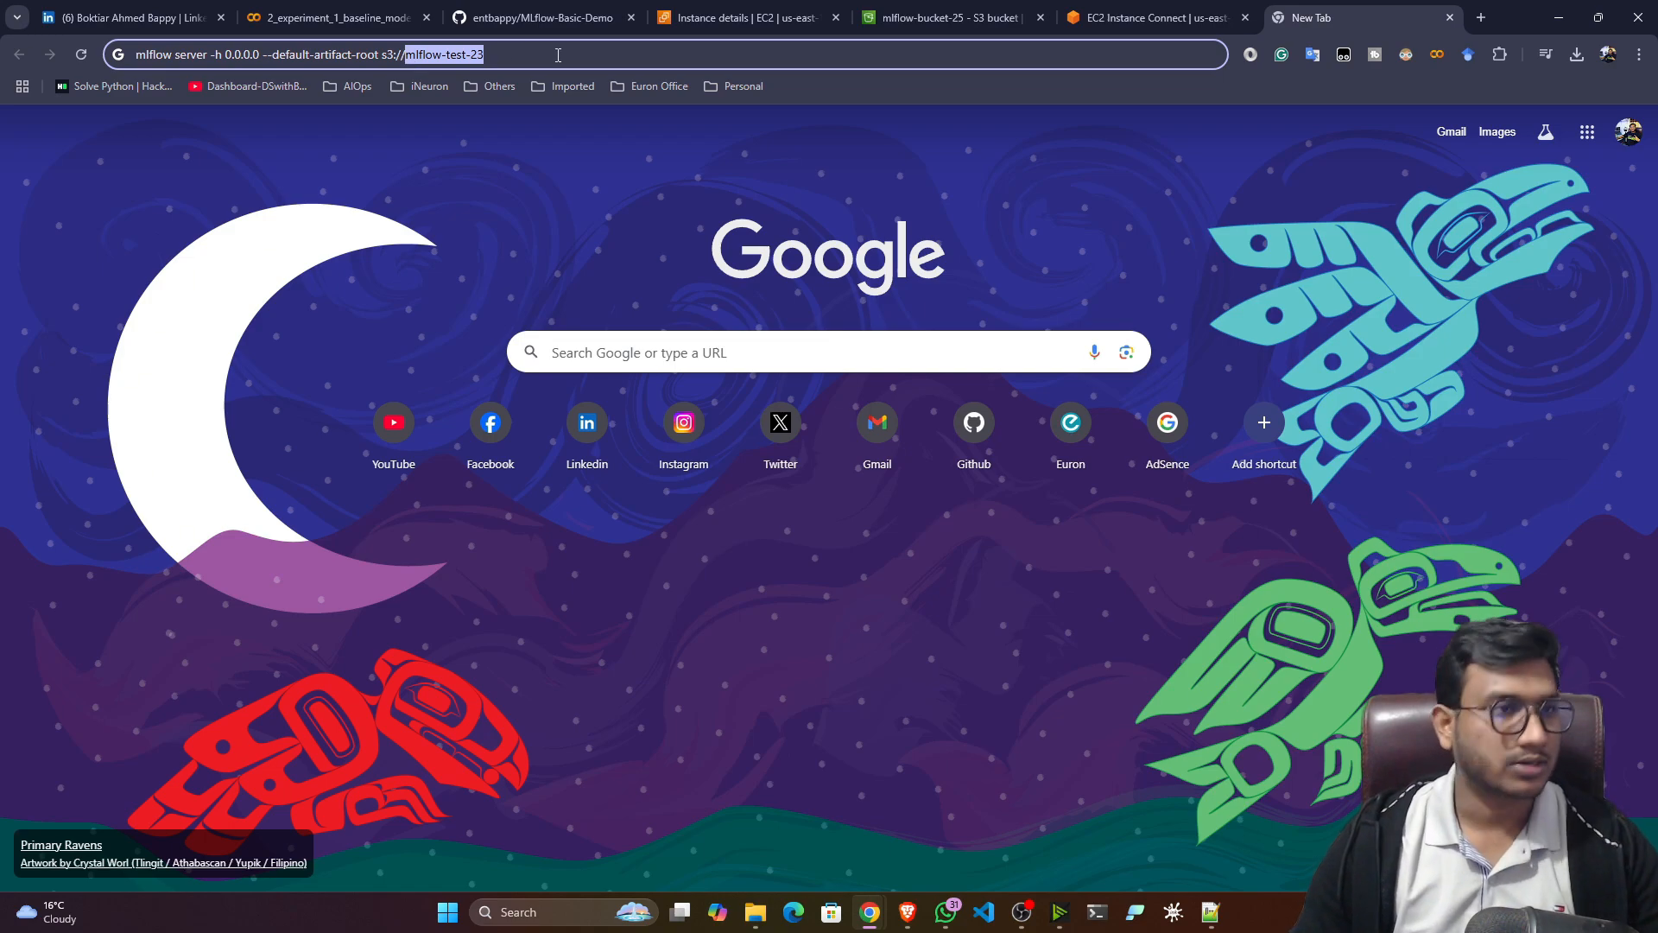
{"action": "key", "text": "ctrl+v"}
{"action": "left_click_drag", "start_coordinate": [554, 54], "coordinate": [26, 80]}
{"action": "key", "text": "ctrl+c"}
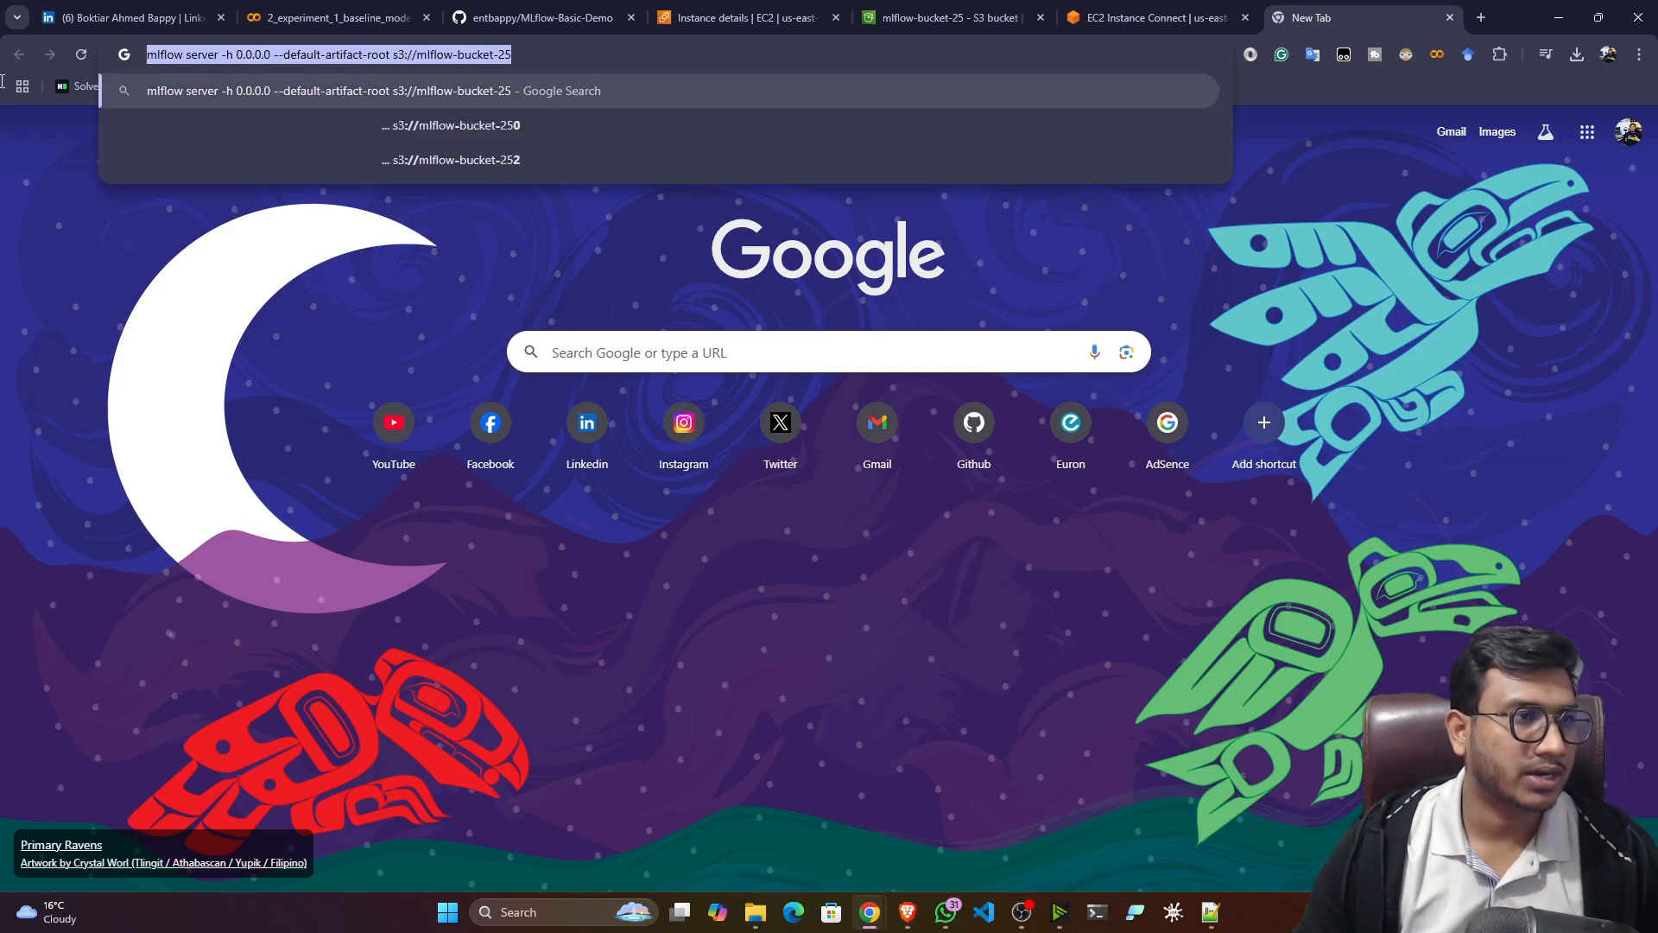
{"action": "left_click", "coordinate": [743, 18]}
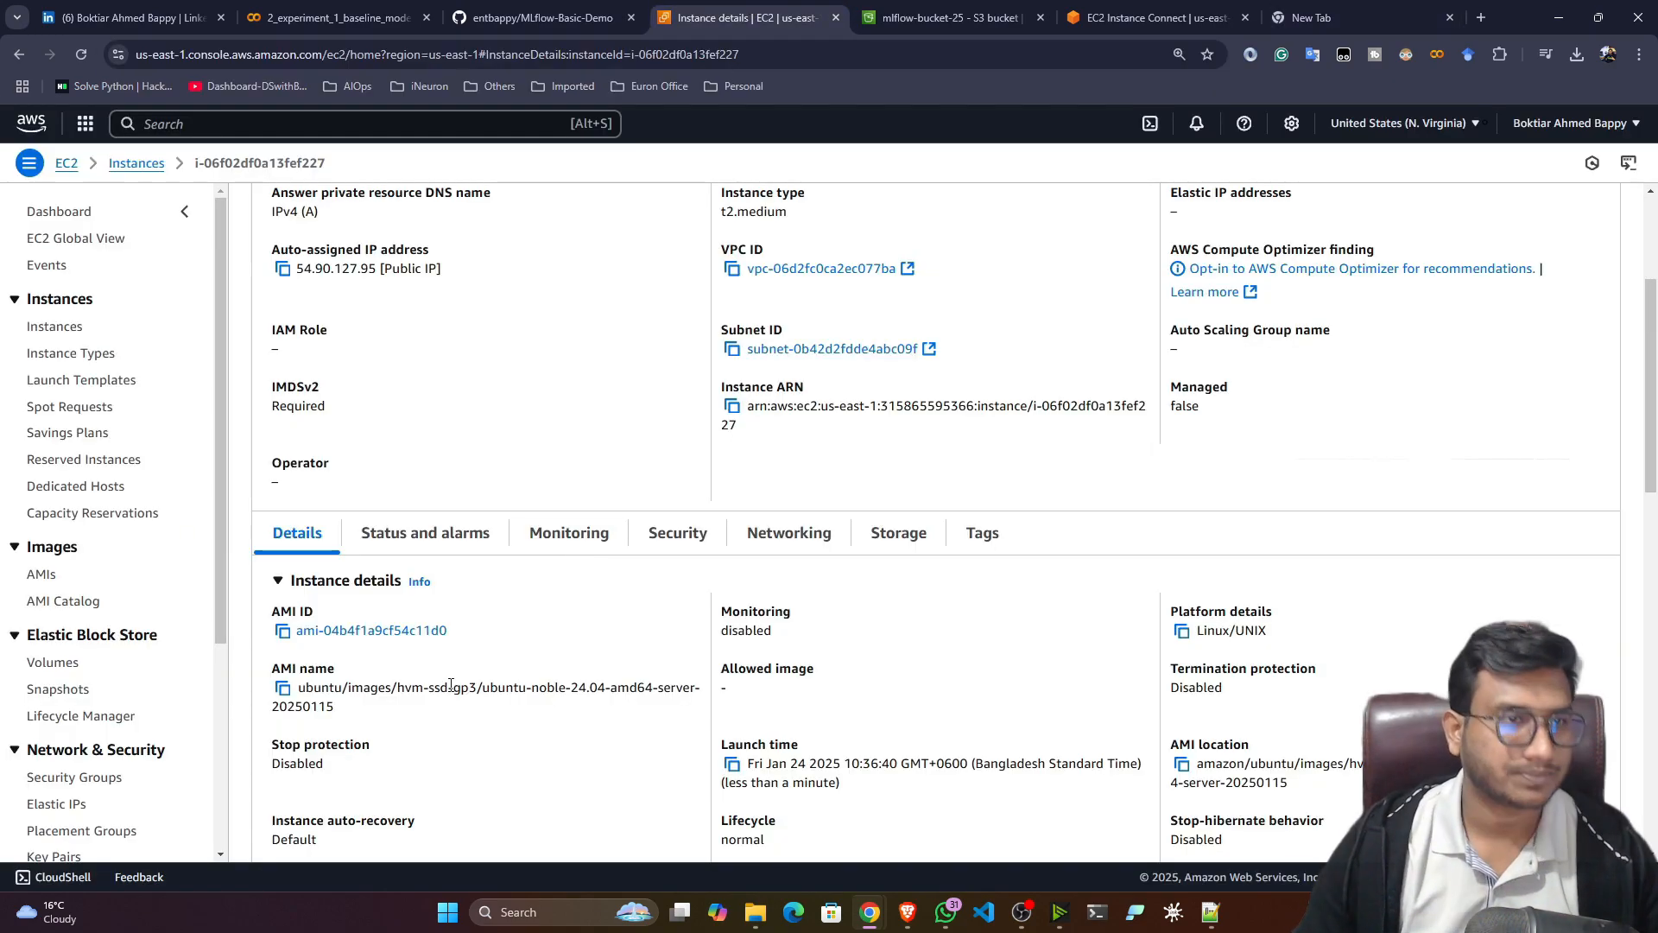
{"action": "left_click", "coordinate": [539, 18]}
{"action": "left_click", "coordinate": [393, 10]}
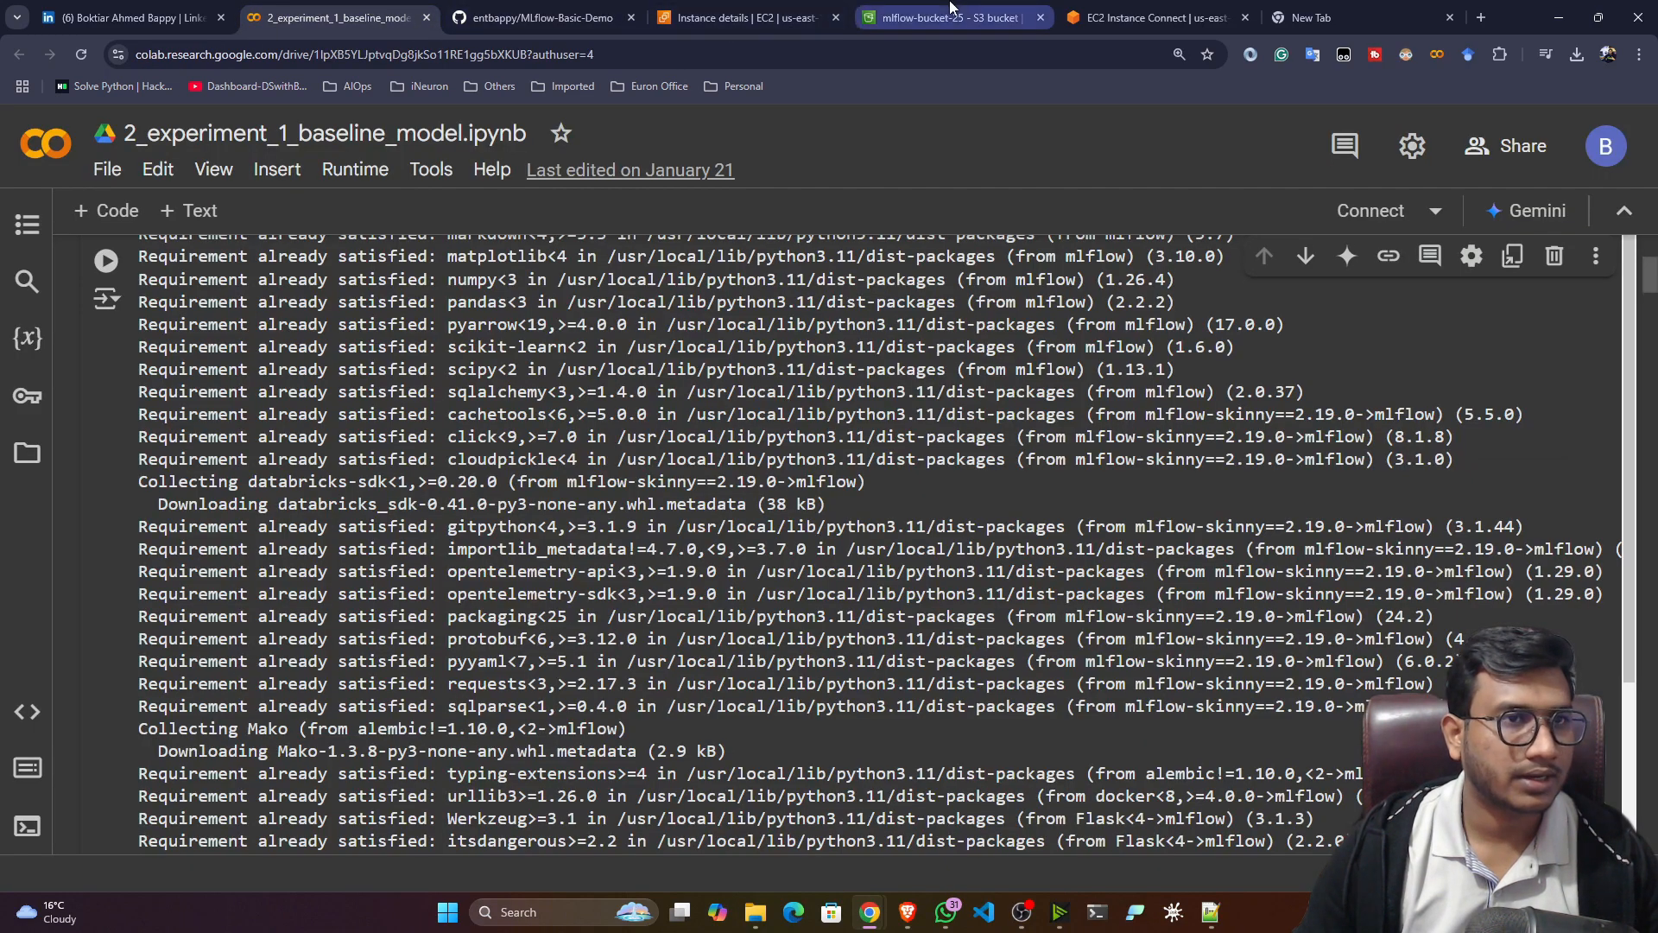
Paste the copied mlflow server command into the EC2 Instance Connect terminal and run it with artifact root s3://mlflow-bucket-25
{"action": "left_click", "coordinate": [1112, 22]}
{"action": "right_click", "coordinate": [464, 287]}
{"action": "left_click", "coordinate": [484, 486]}
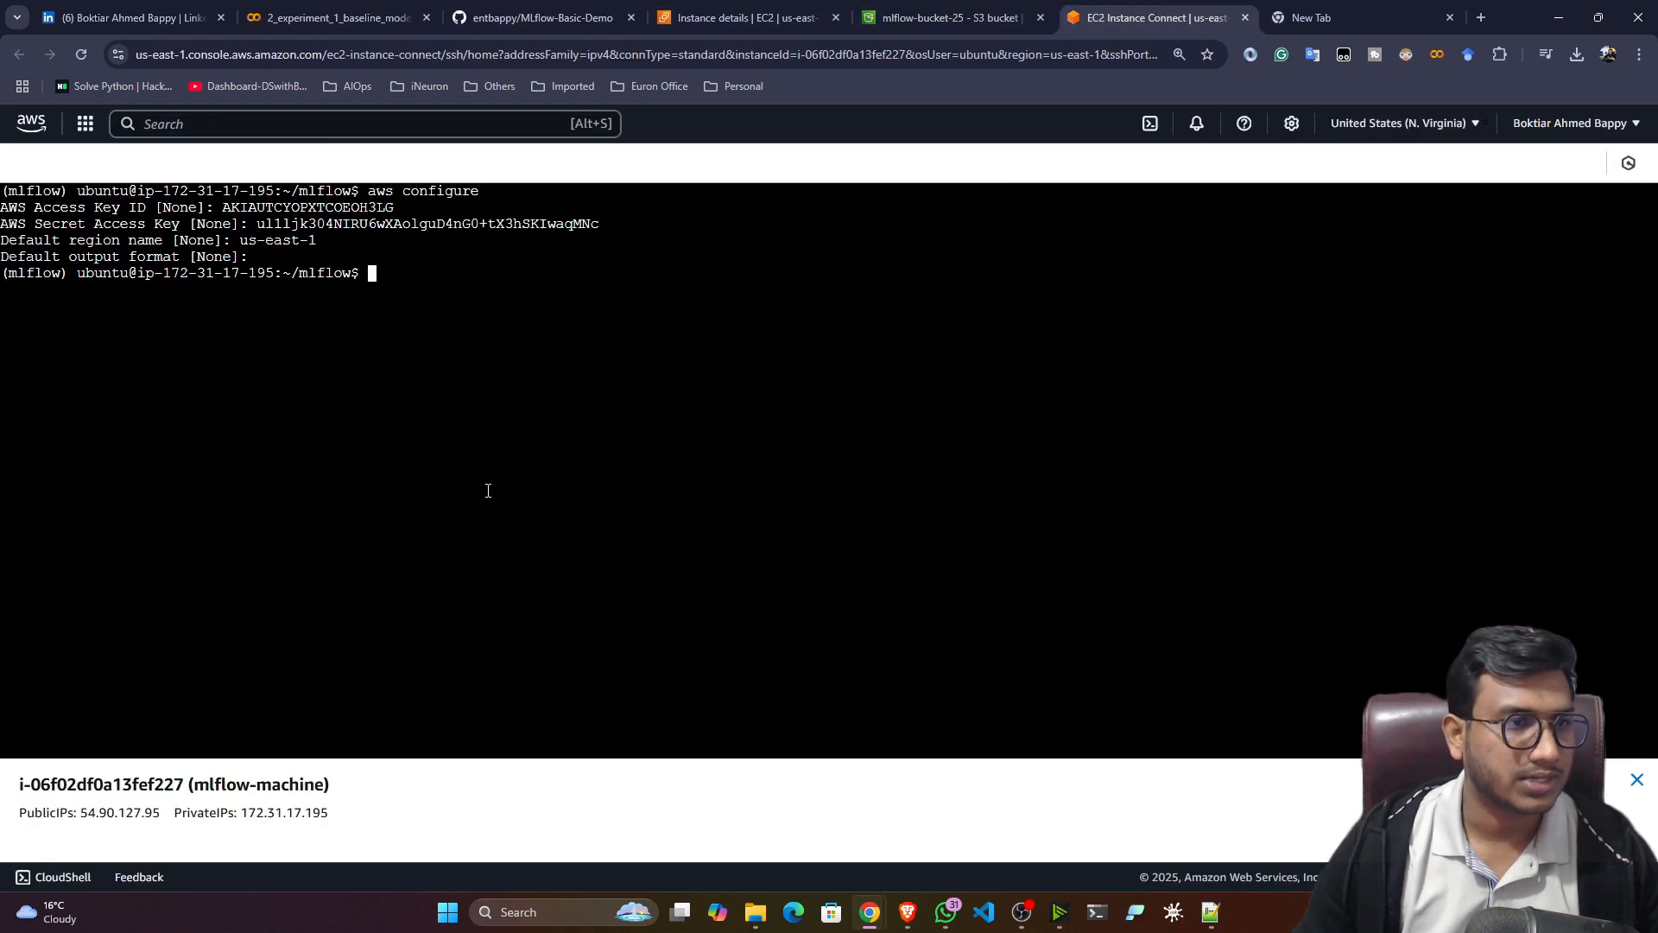
{"action": "key", "text": "Return"}
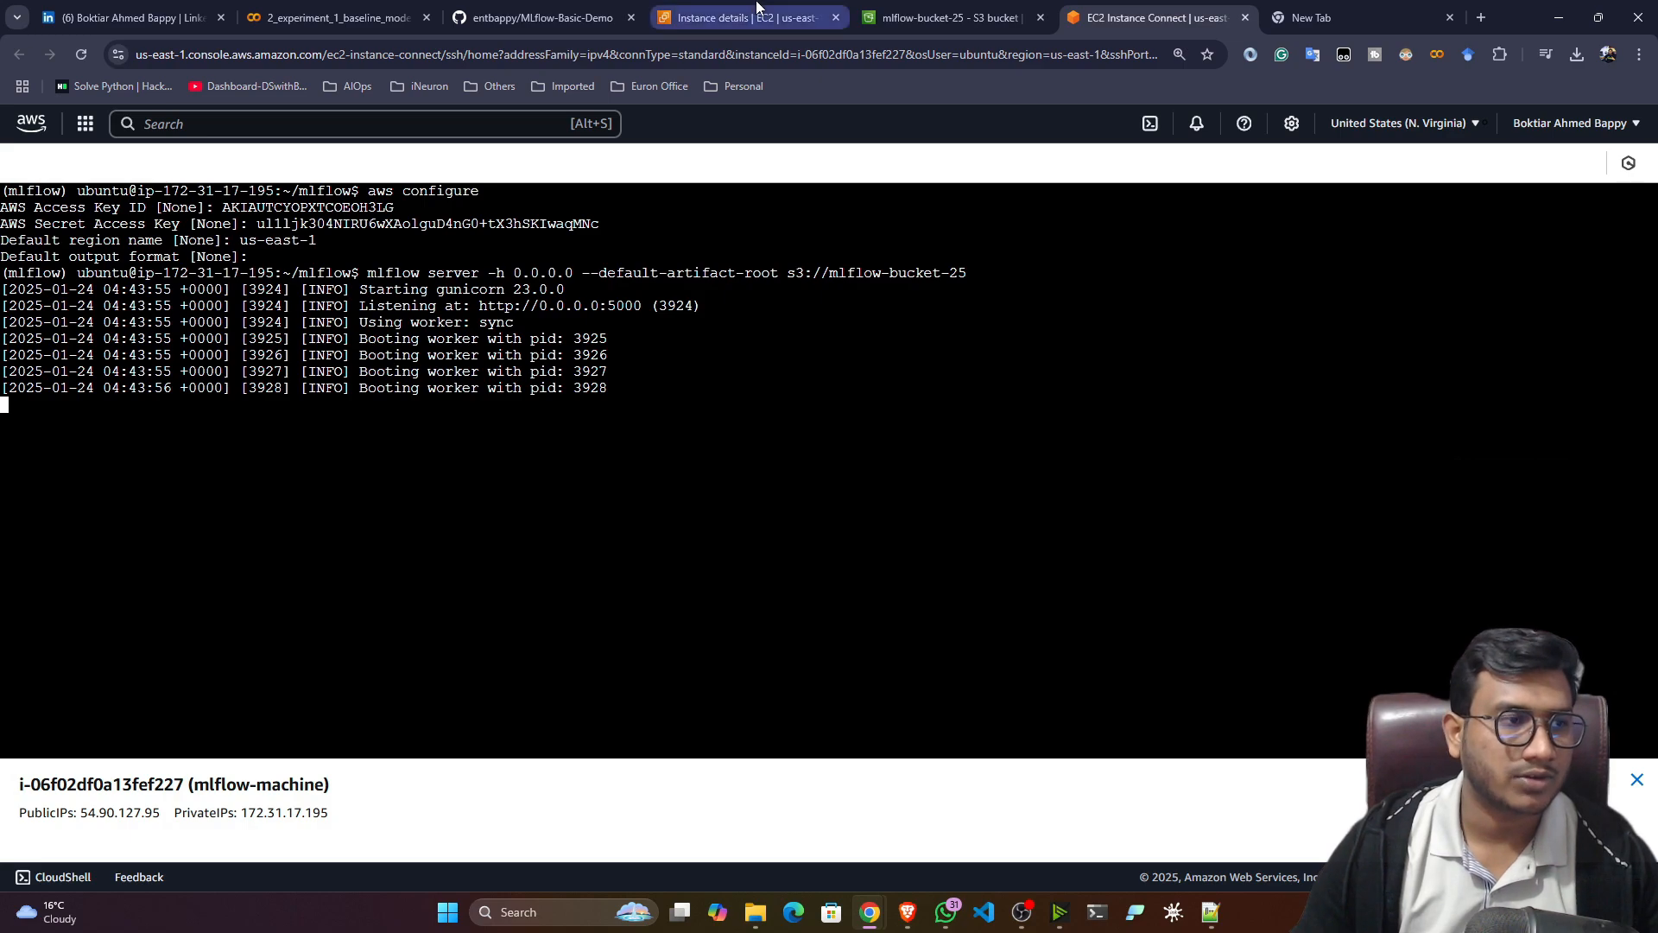
Open the security group launch-wizard-28 from the mlflow-machine instance's security details and start editing its inbound rules
{"action": "left_click", "coordinate": [758, 16]}
{"action": "left_click", "coordinate": [678, 533]}
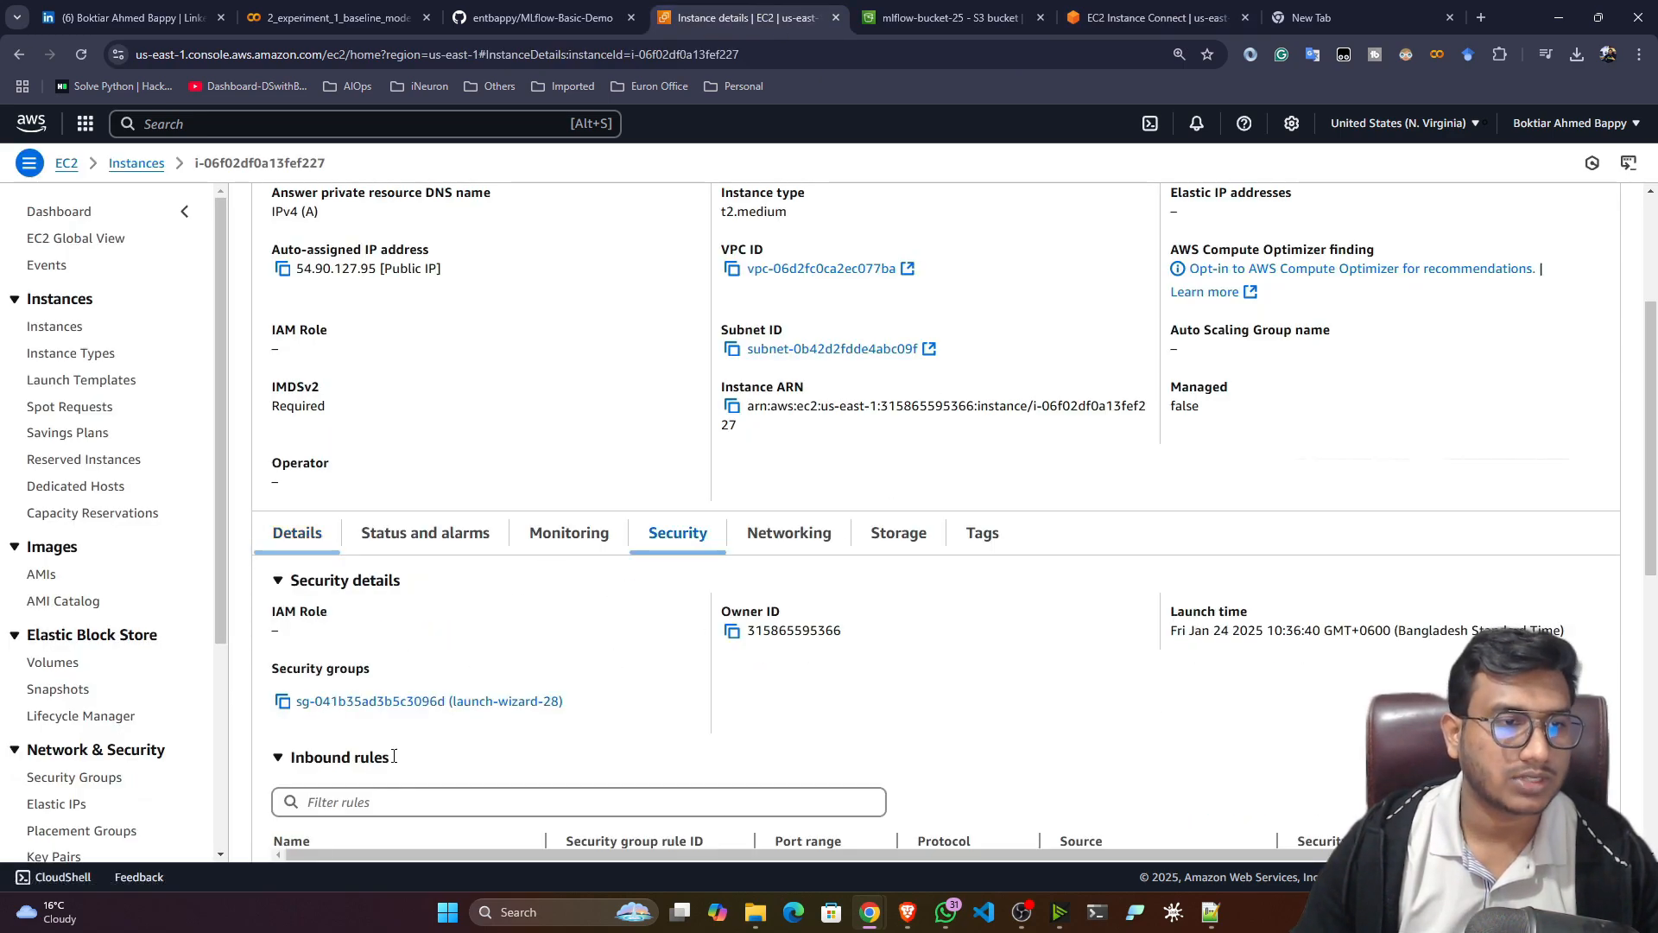
{"action": "scroll", "coordinate": [333, 323], "scroll_direction": "down", "scroll_amount": 4}
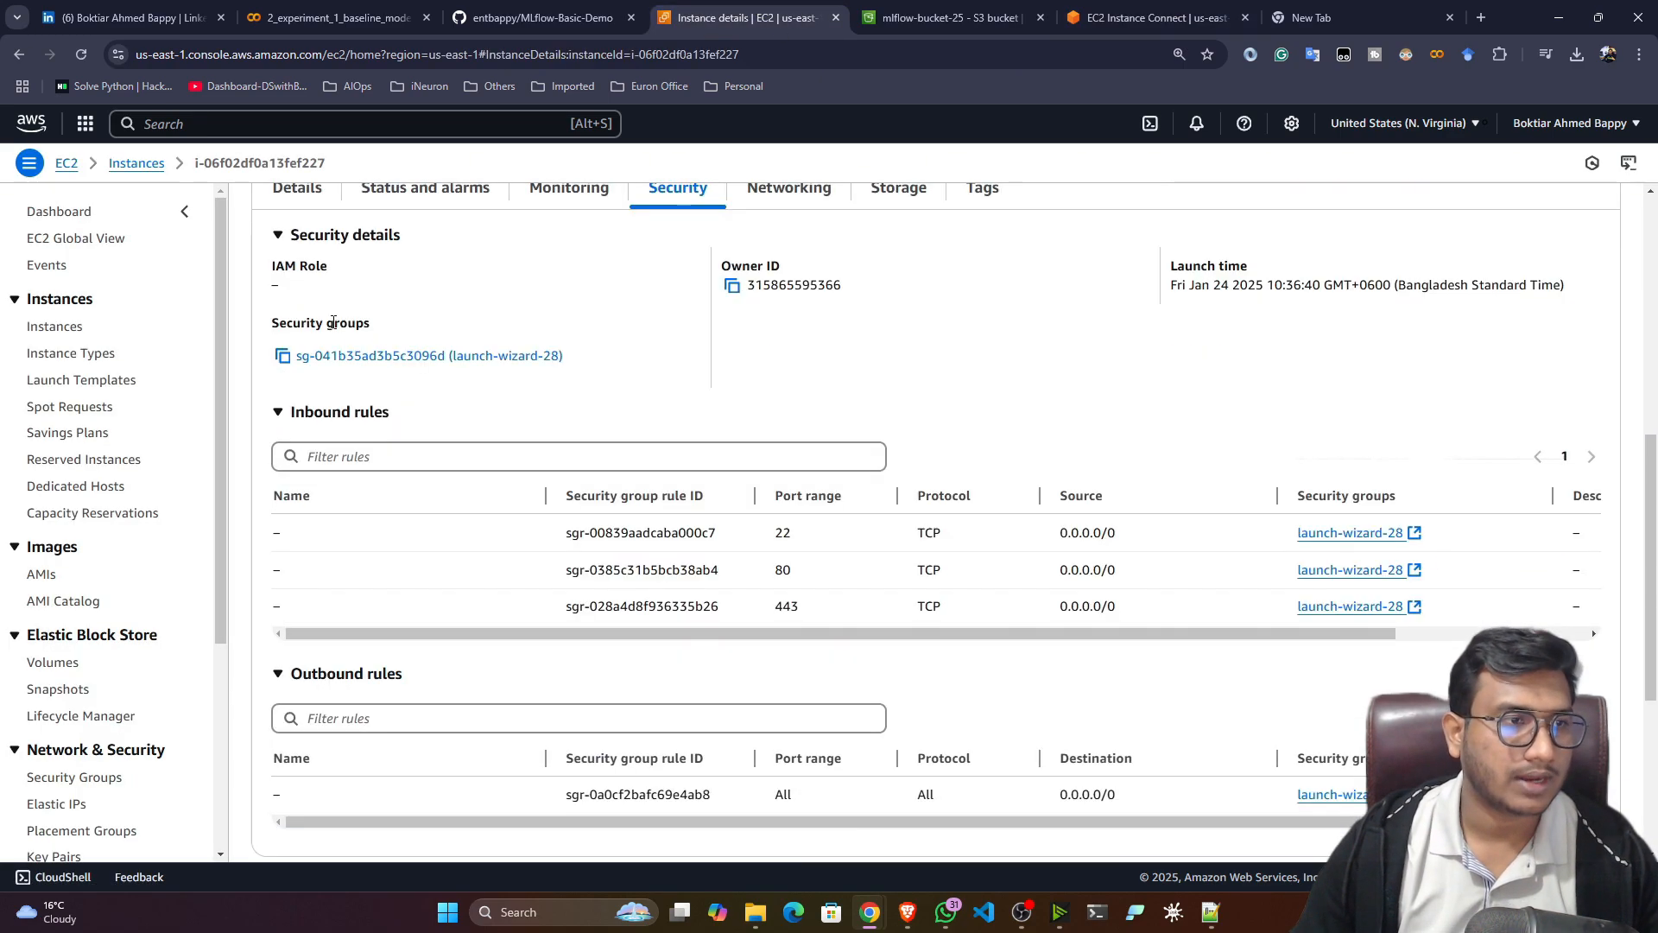
{"action": "left_click", "coordinate": [367, 356]}
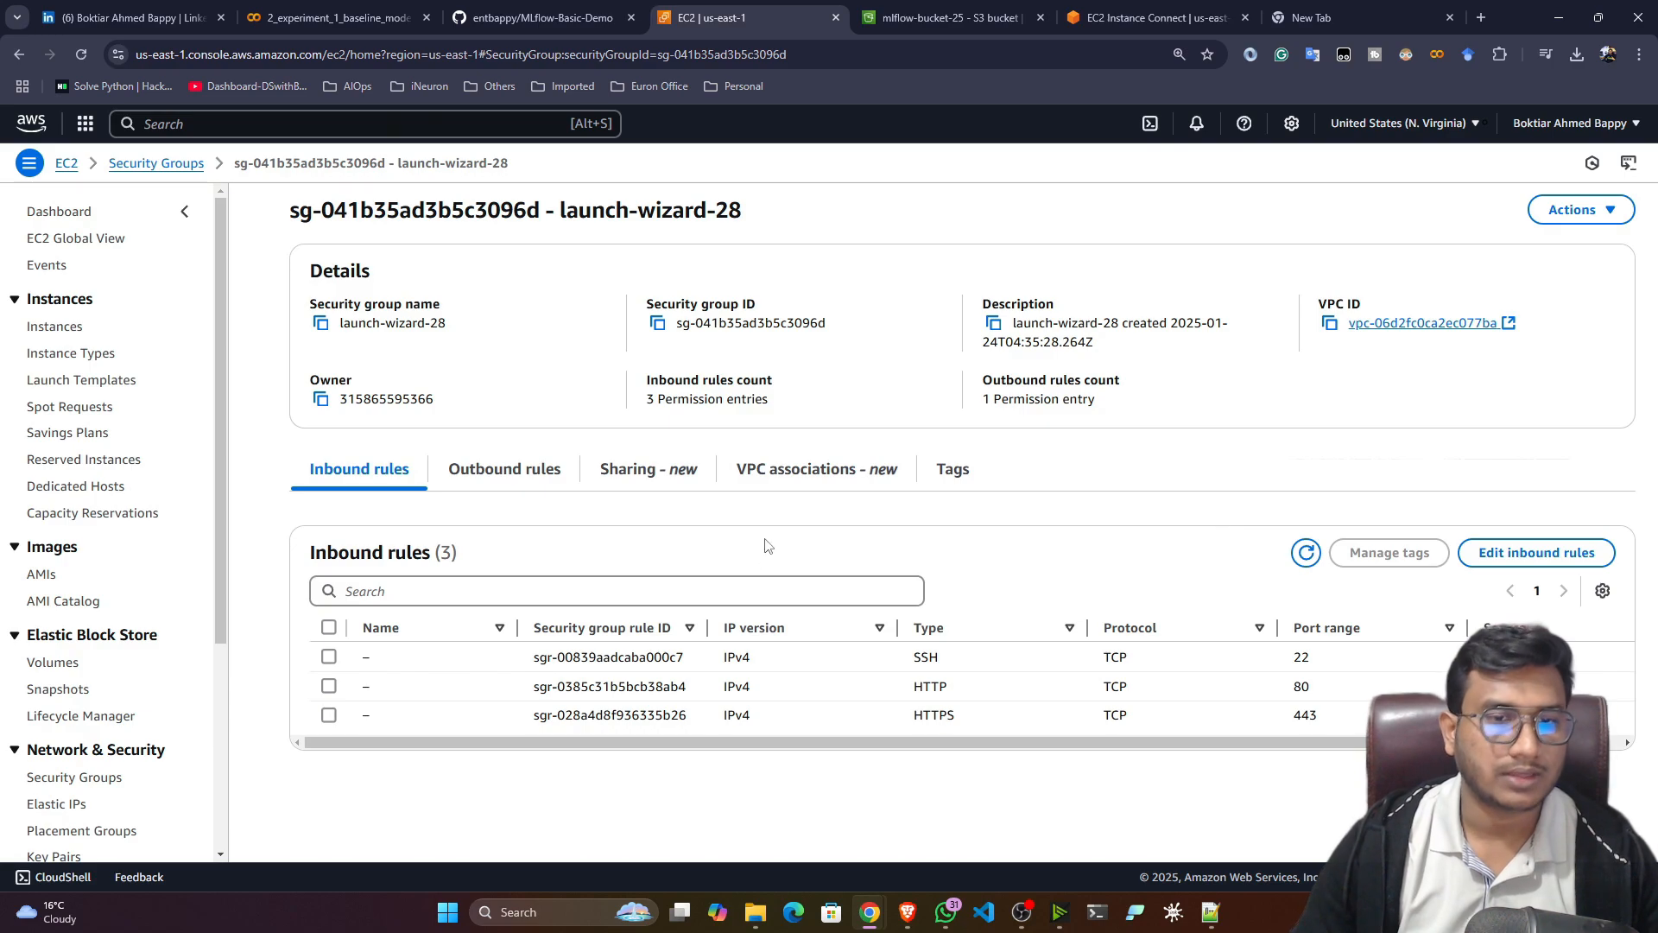
{"action": "left_click", "coordinate": [1570, 552]}
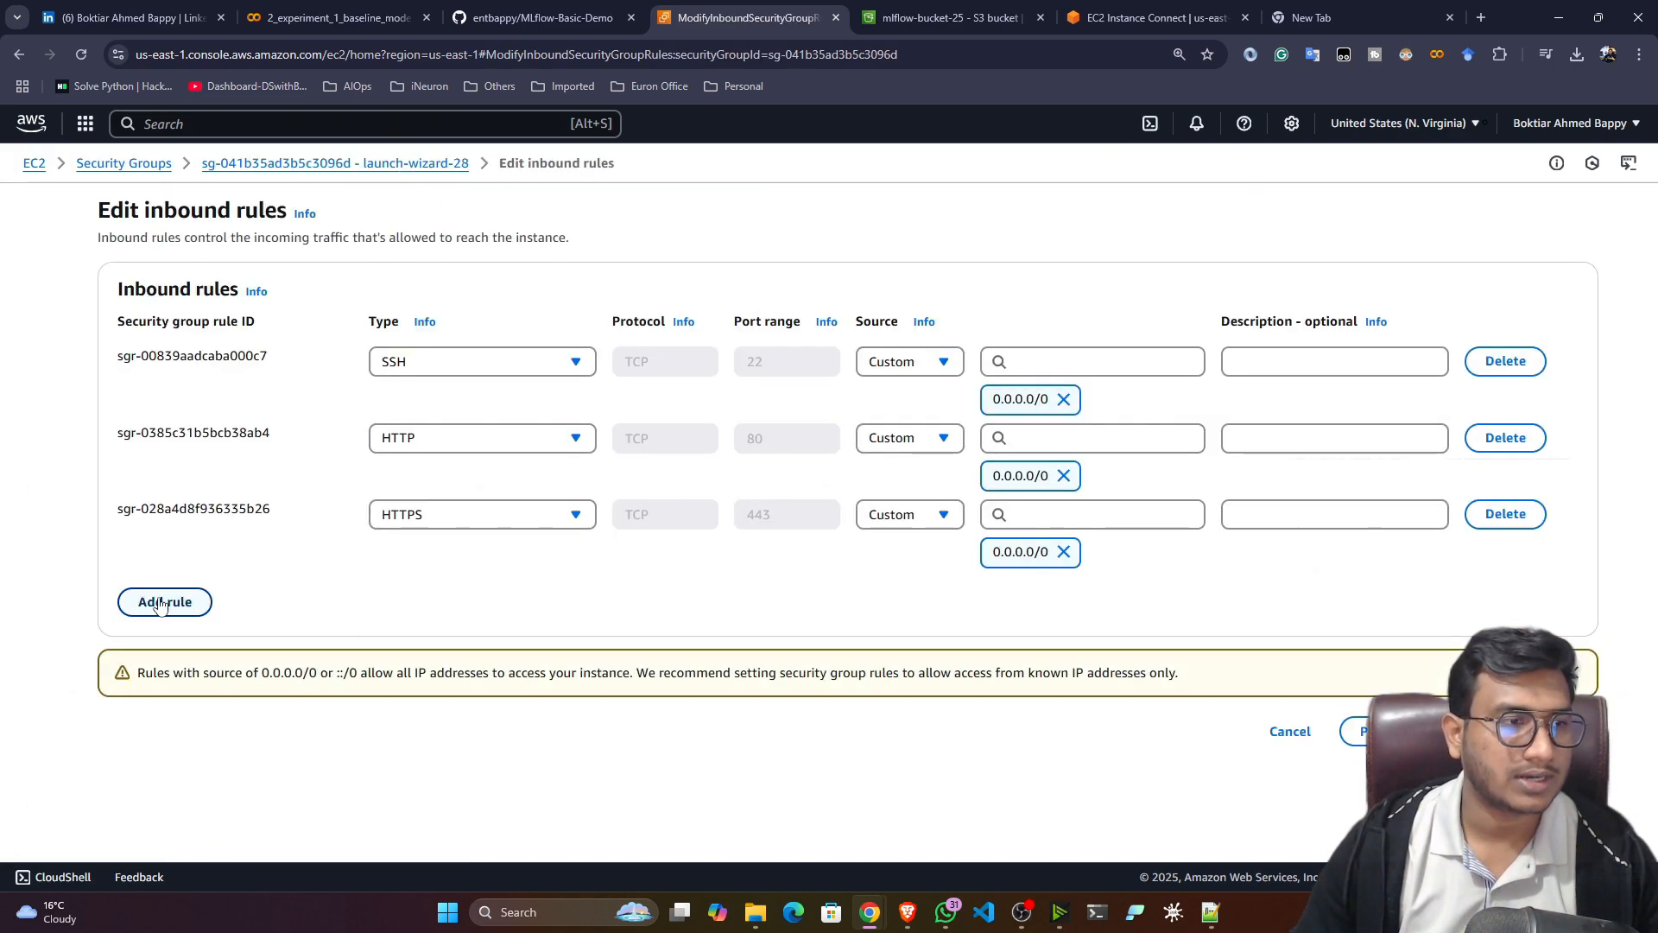
Add a Custom TCP inbound rule for port 5000 with source 0.0.0.0/0 and save the rules
{"action": "left_click", "coordinate": [159, 602]}
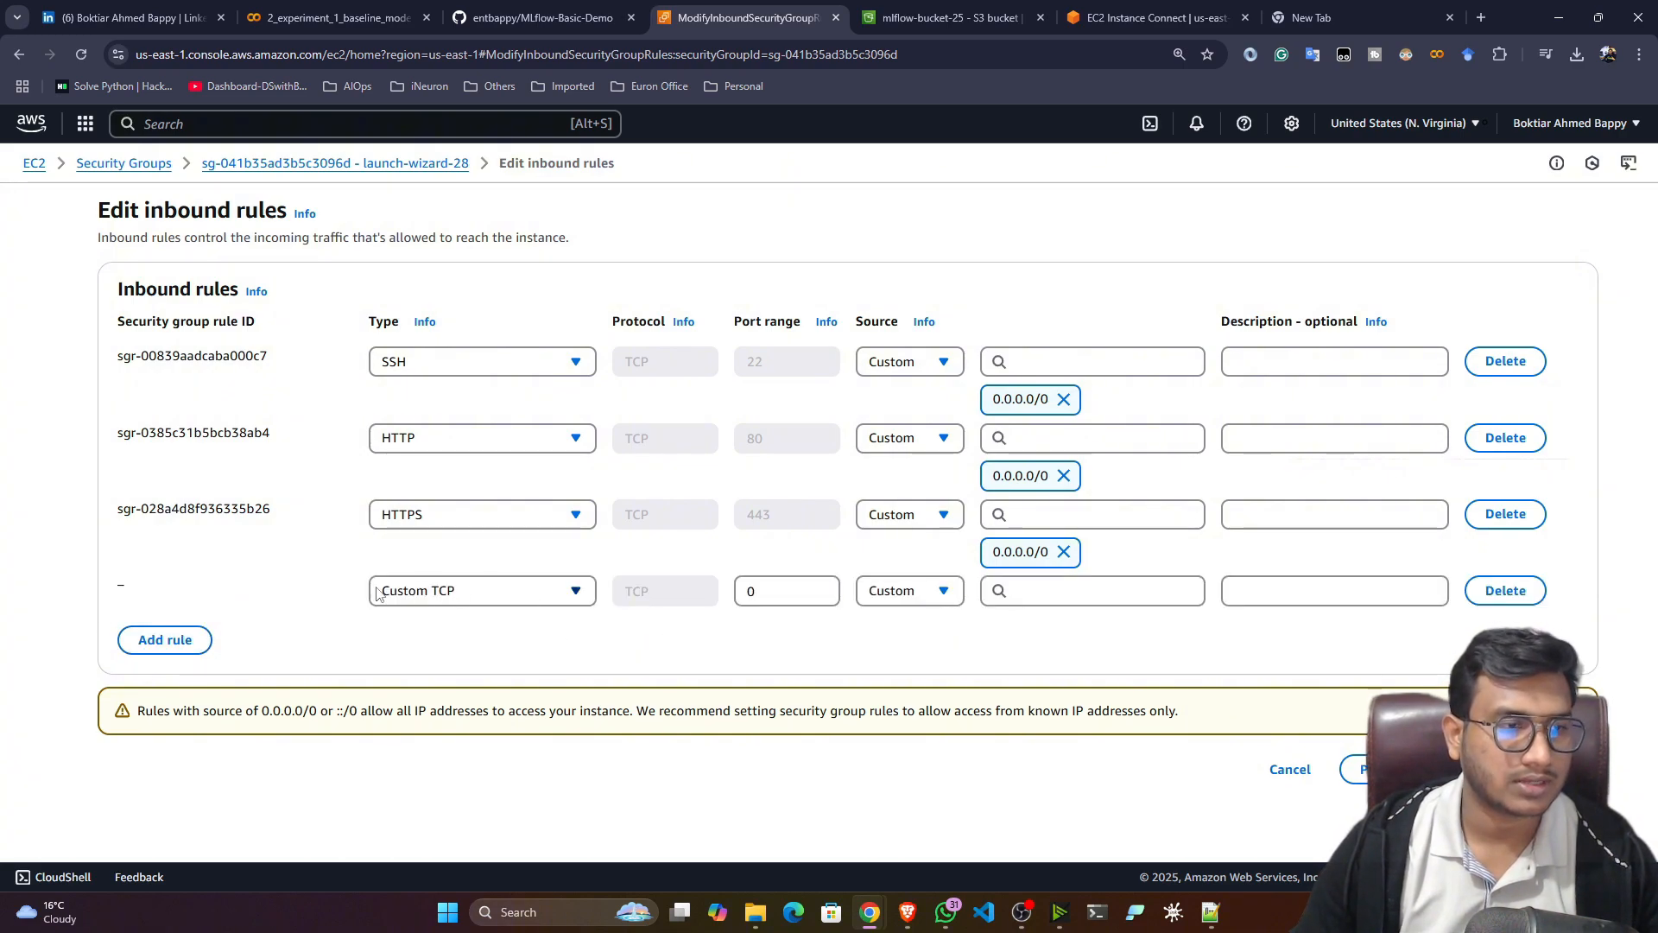
{"action": "double_click", "coordinate": [811, 594]}
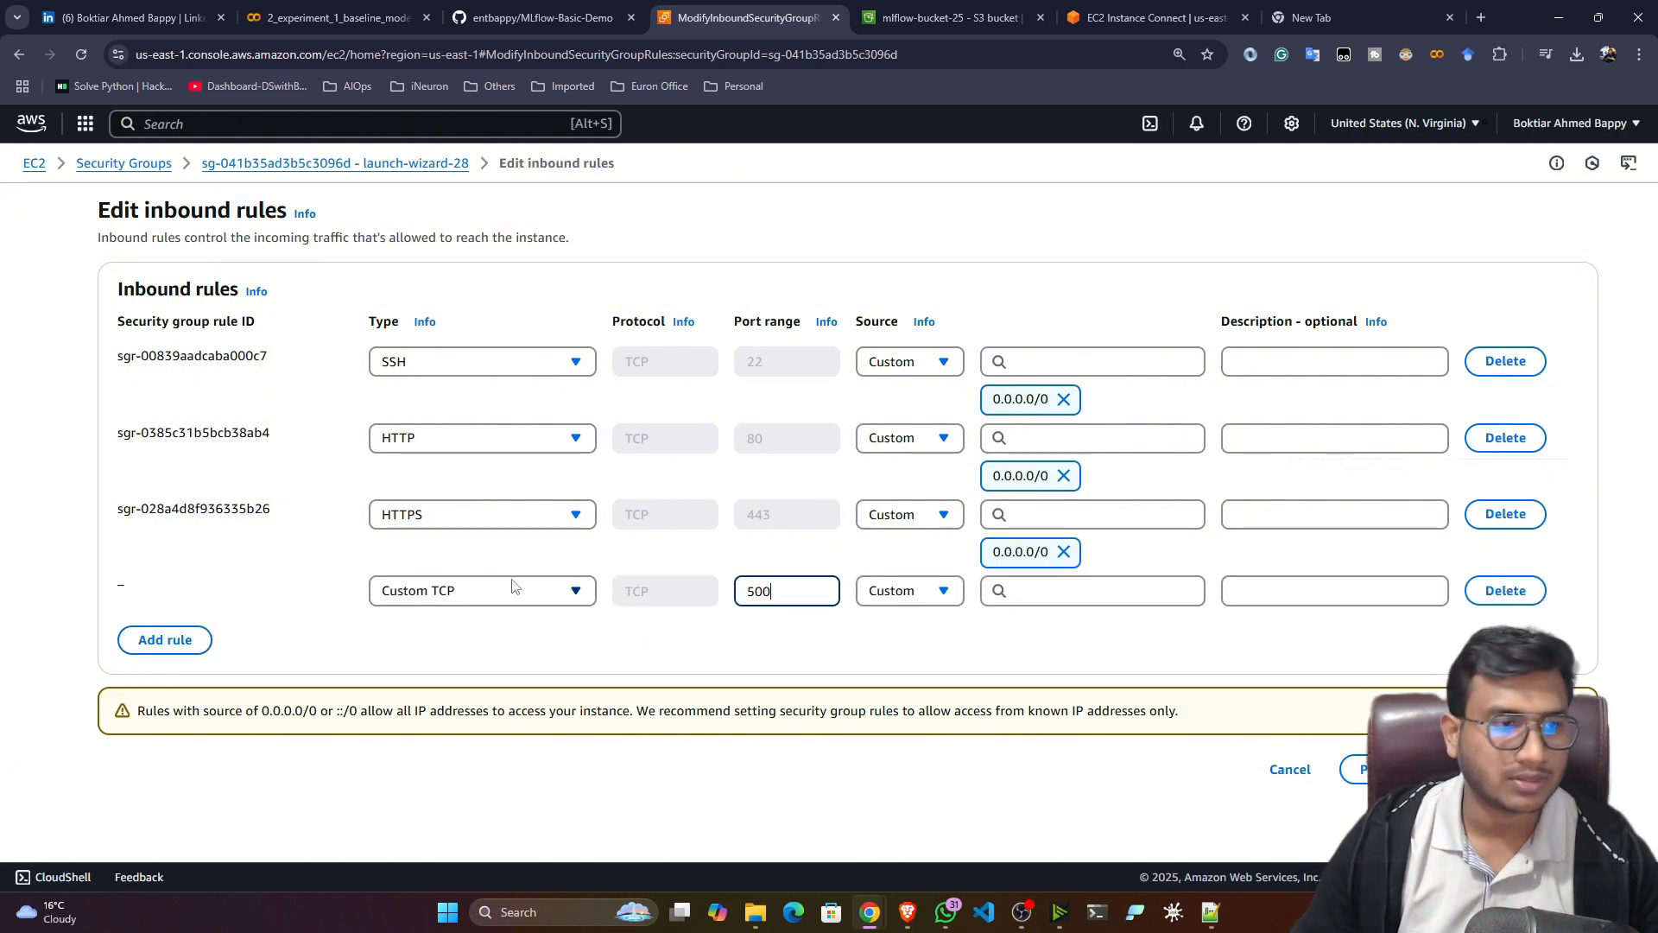
{"action": "left_click", "coordinate": [1058, 596]}
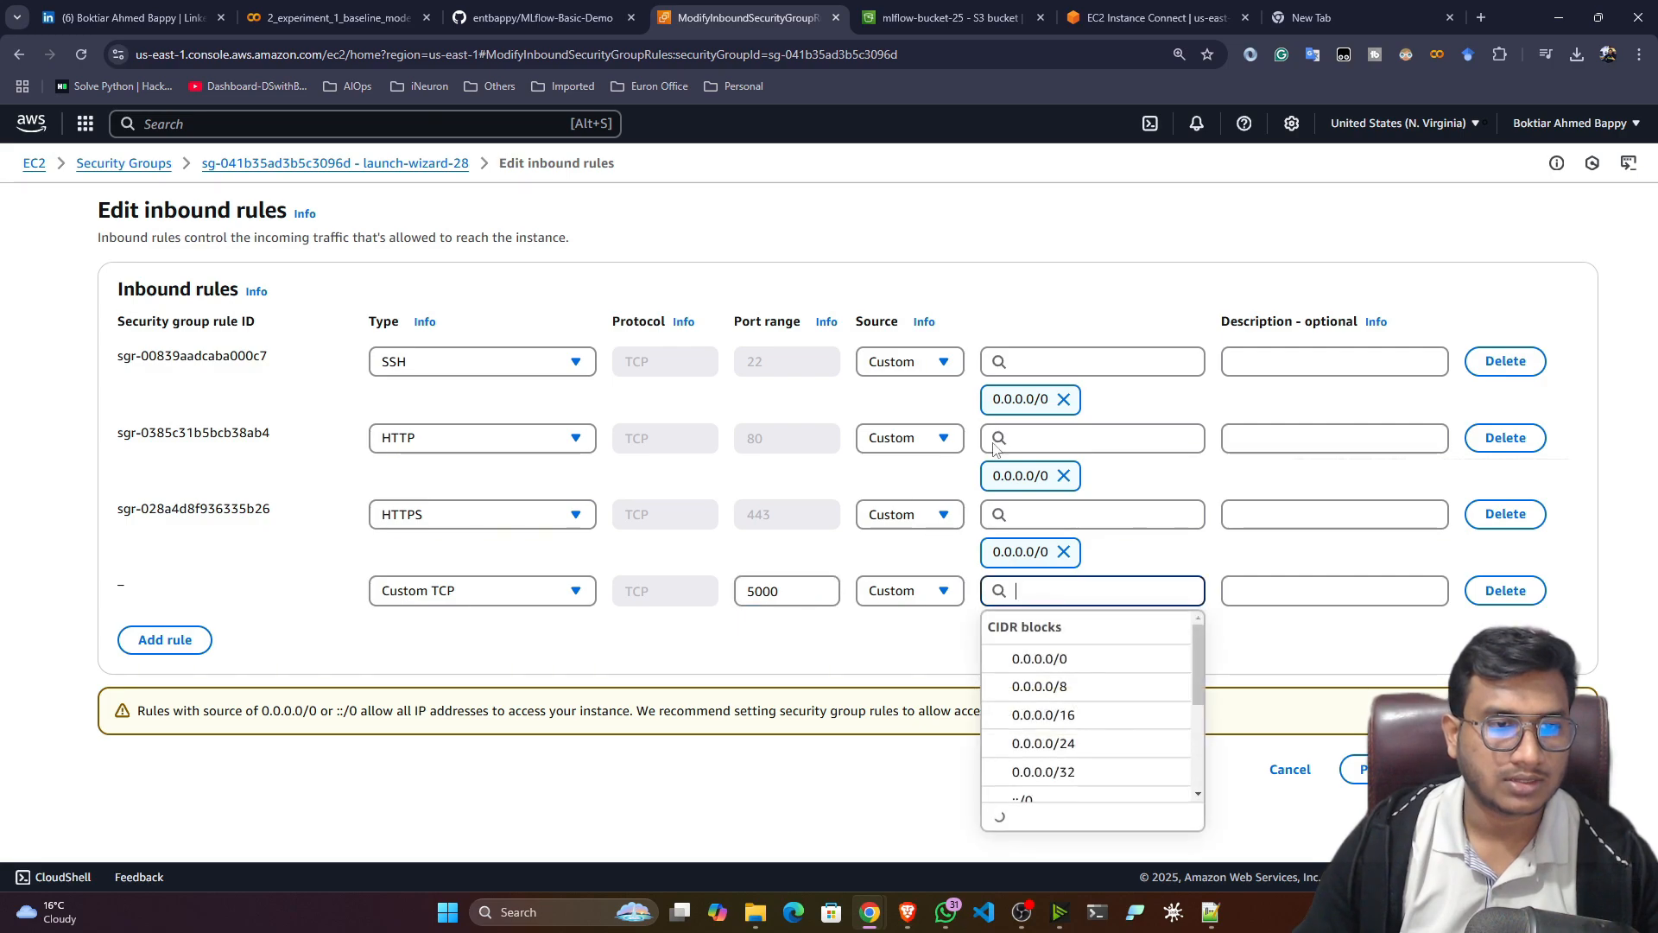
{"action": "left_click", "coordinate": [1021, 659]}
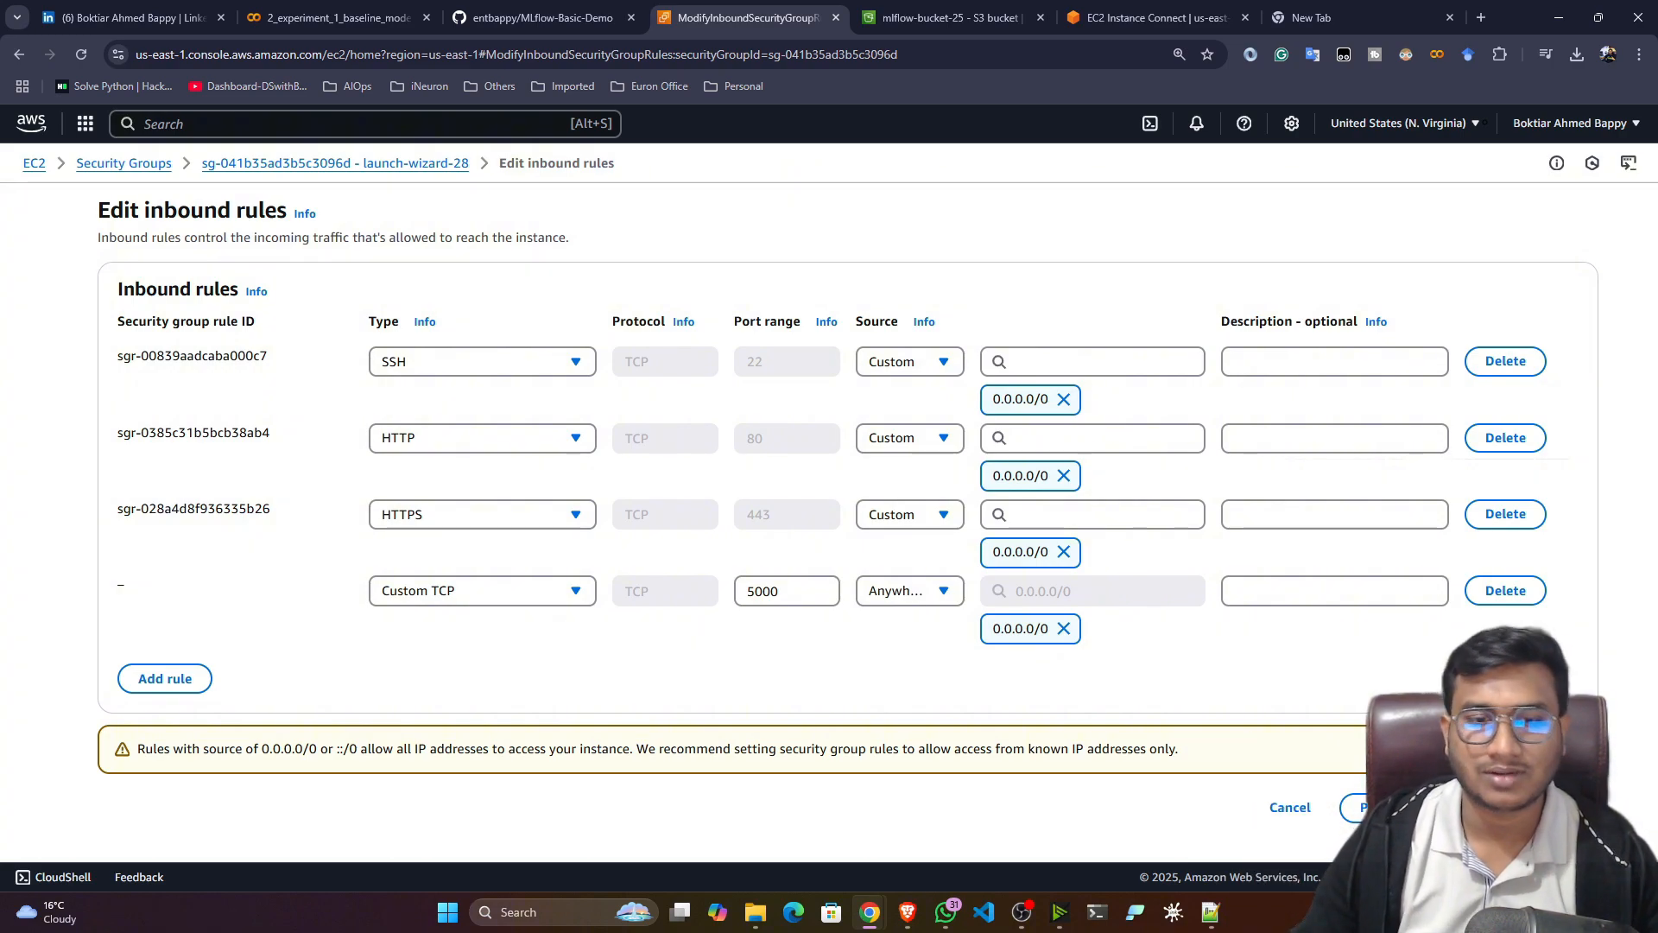
{"action": "left_click", "coordinate": [1546, 807]}
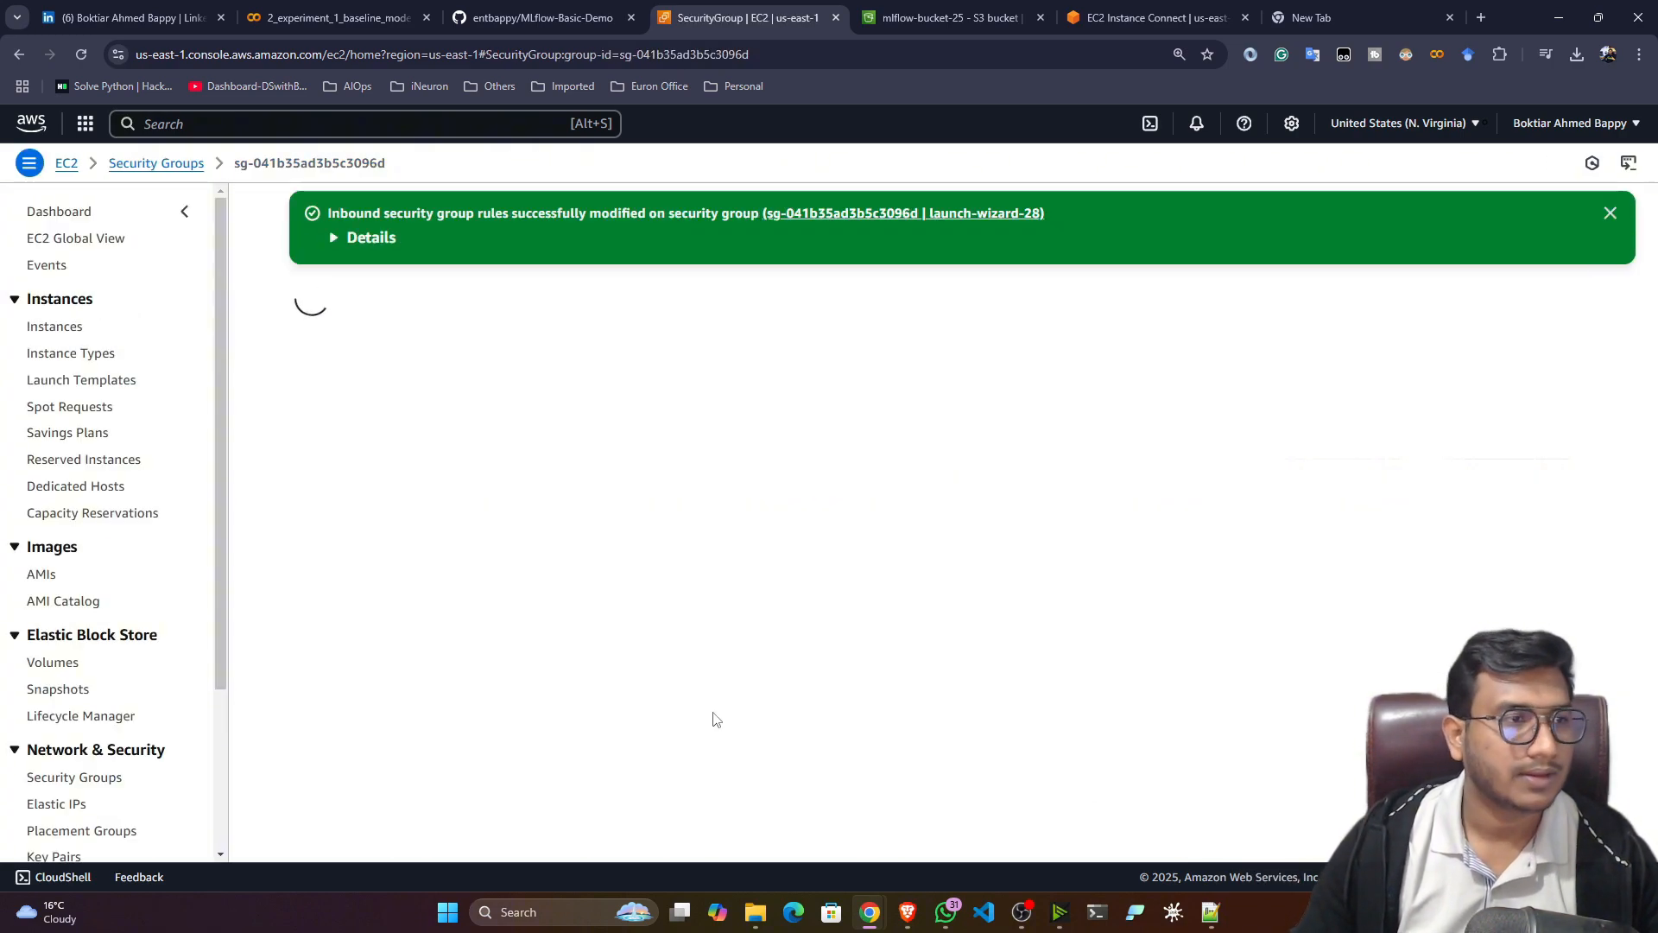
{"action": "scroll", "coordinate": [712, 710], "scroll_direction": "down", "scroll_amount": 1}
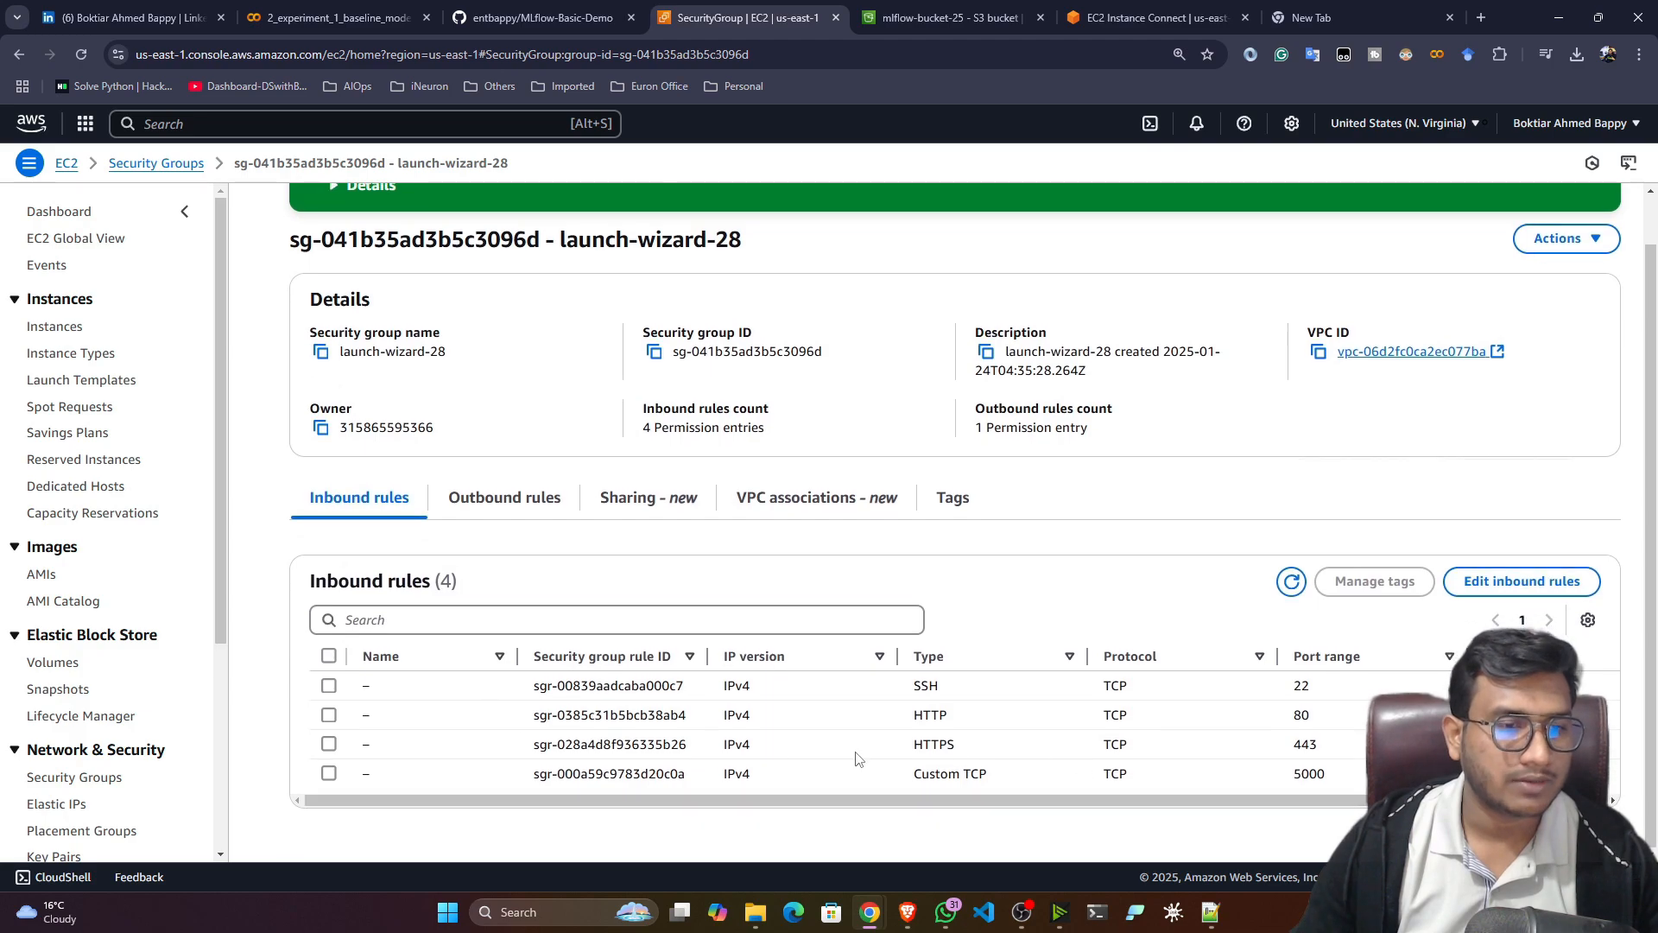
{"action": "scroll", "coordinate": [846, 663], "scroll_direction": "up", "scroll_amount": 1}
Return to the EC2 instances list, open mlflow-machine and copy its public IPv4 DNS
{"action": "left_click", "coordinate": [950, 18]}
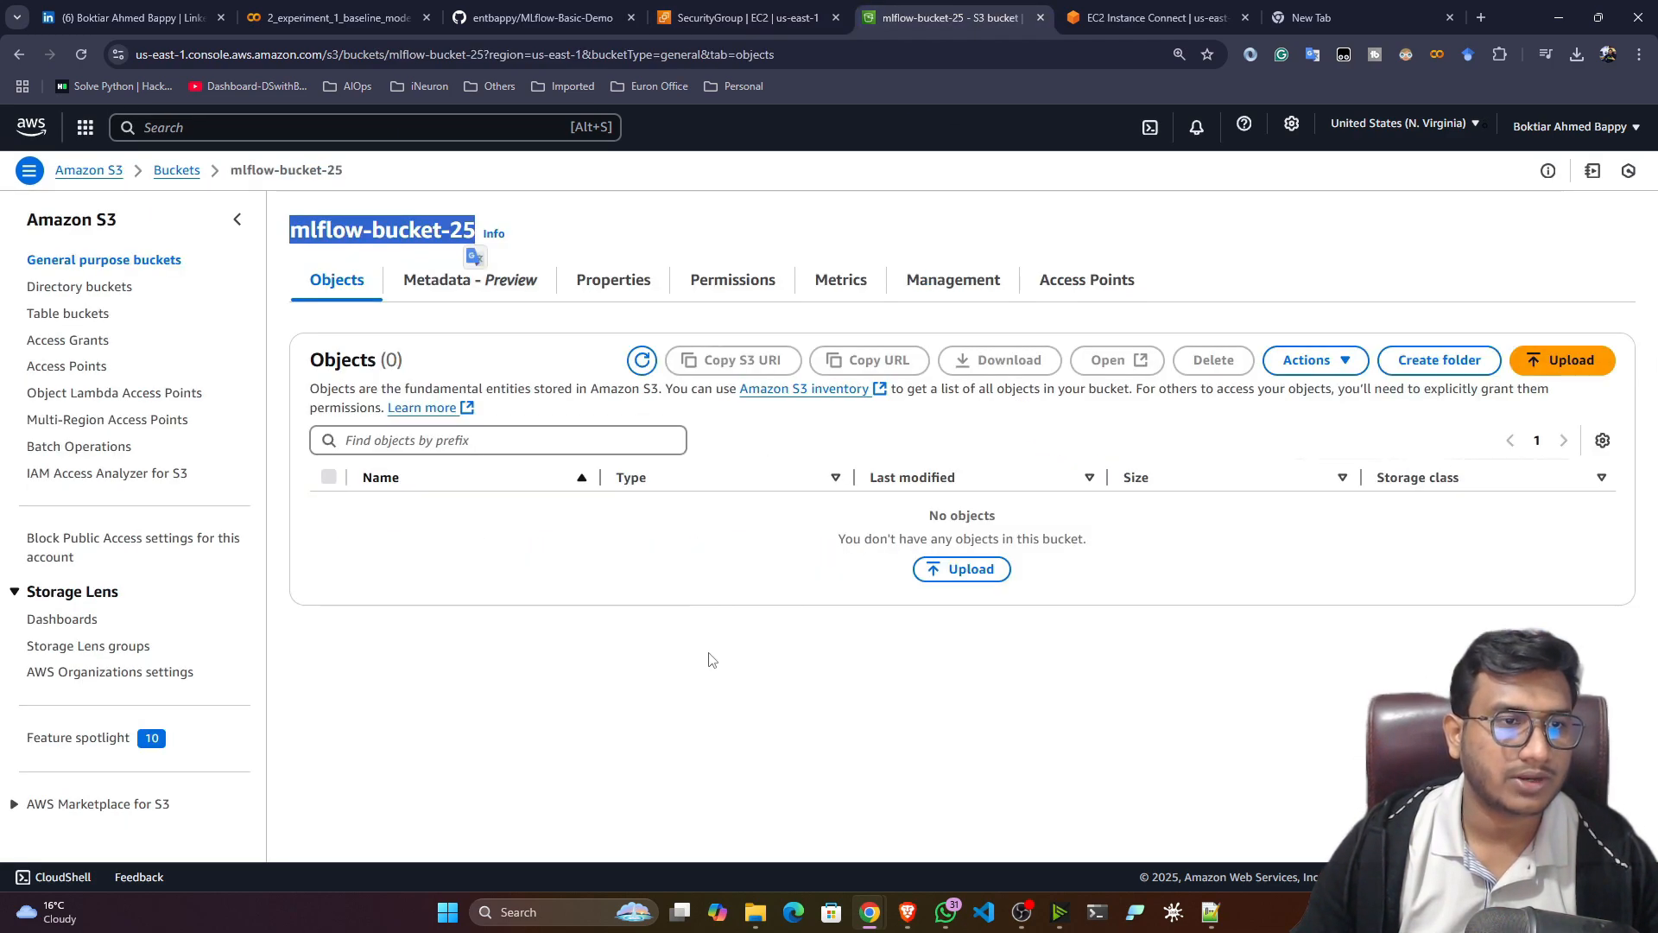
{"action": "left_click", "coordinate": [680, 8]}
{"action": "left_click", "coordinate": [57, 327]}
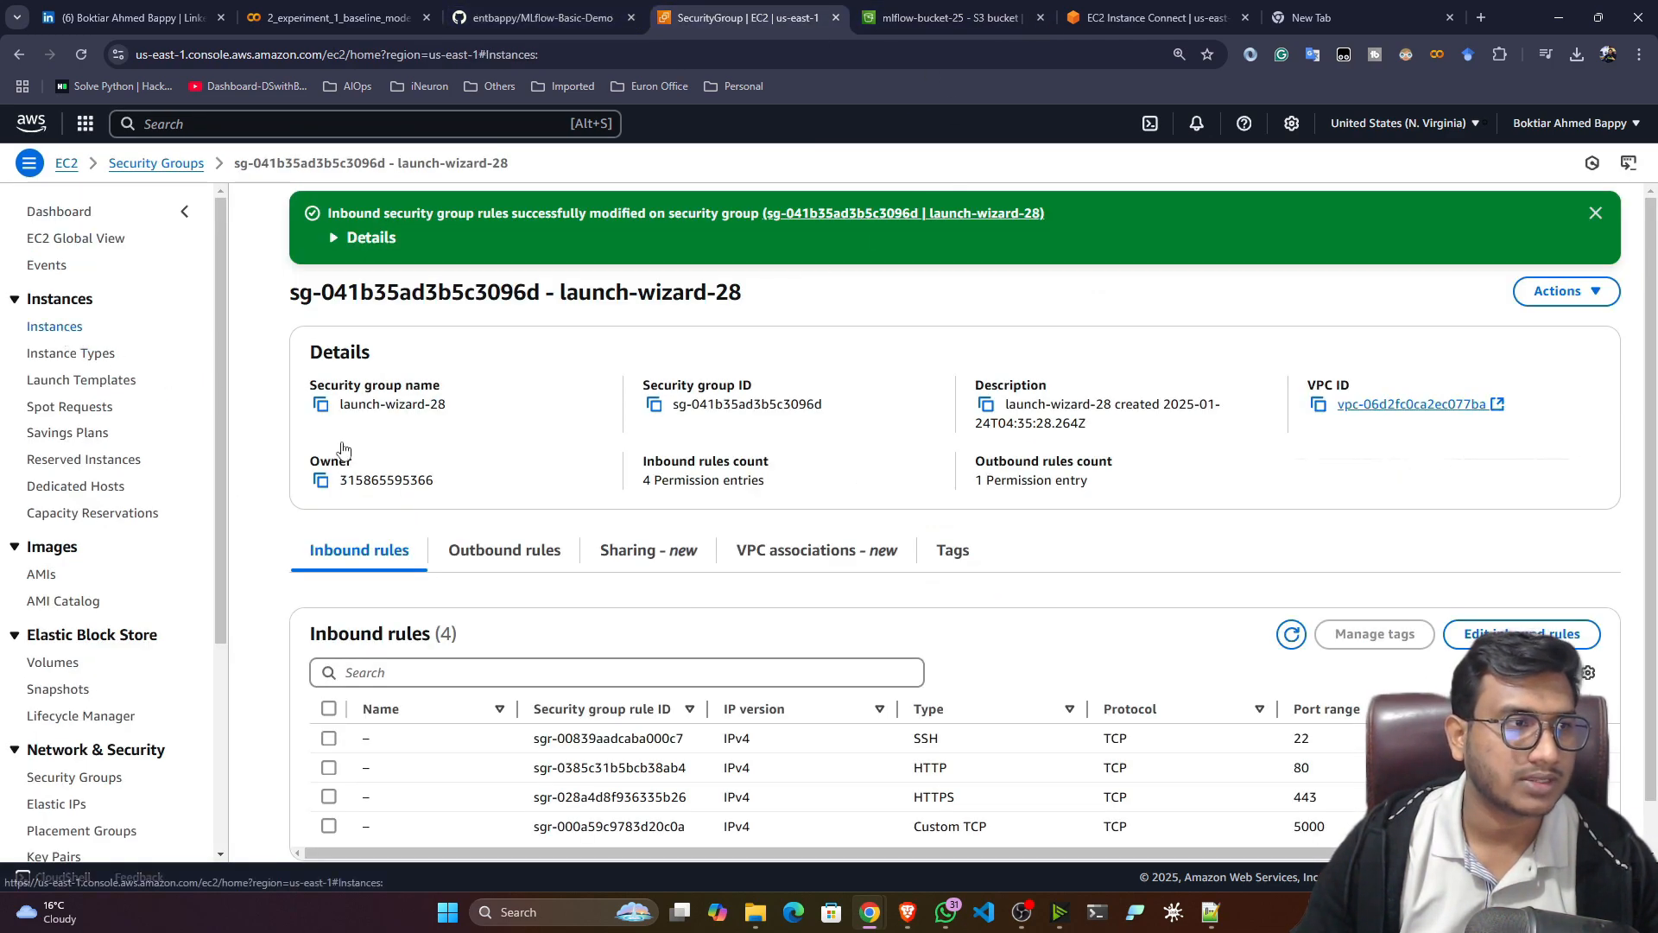
{"action": "left_click", "coordinate": [484, 321]}
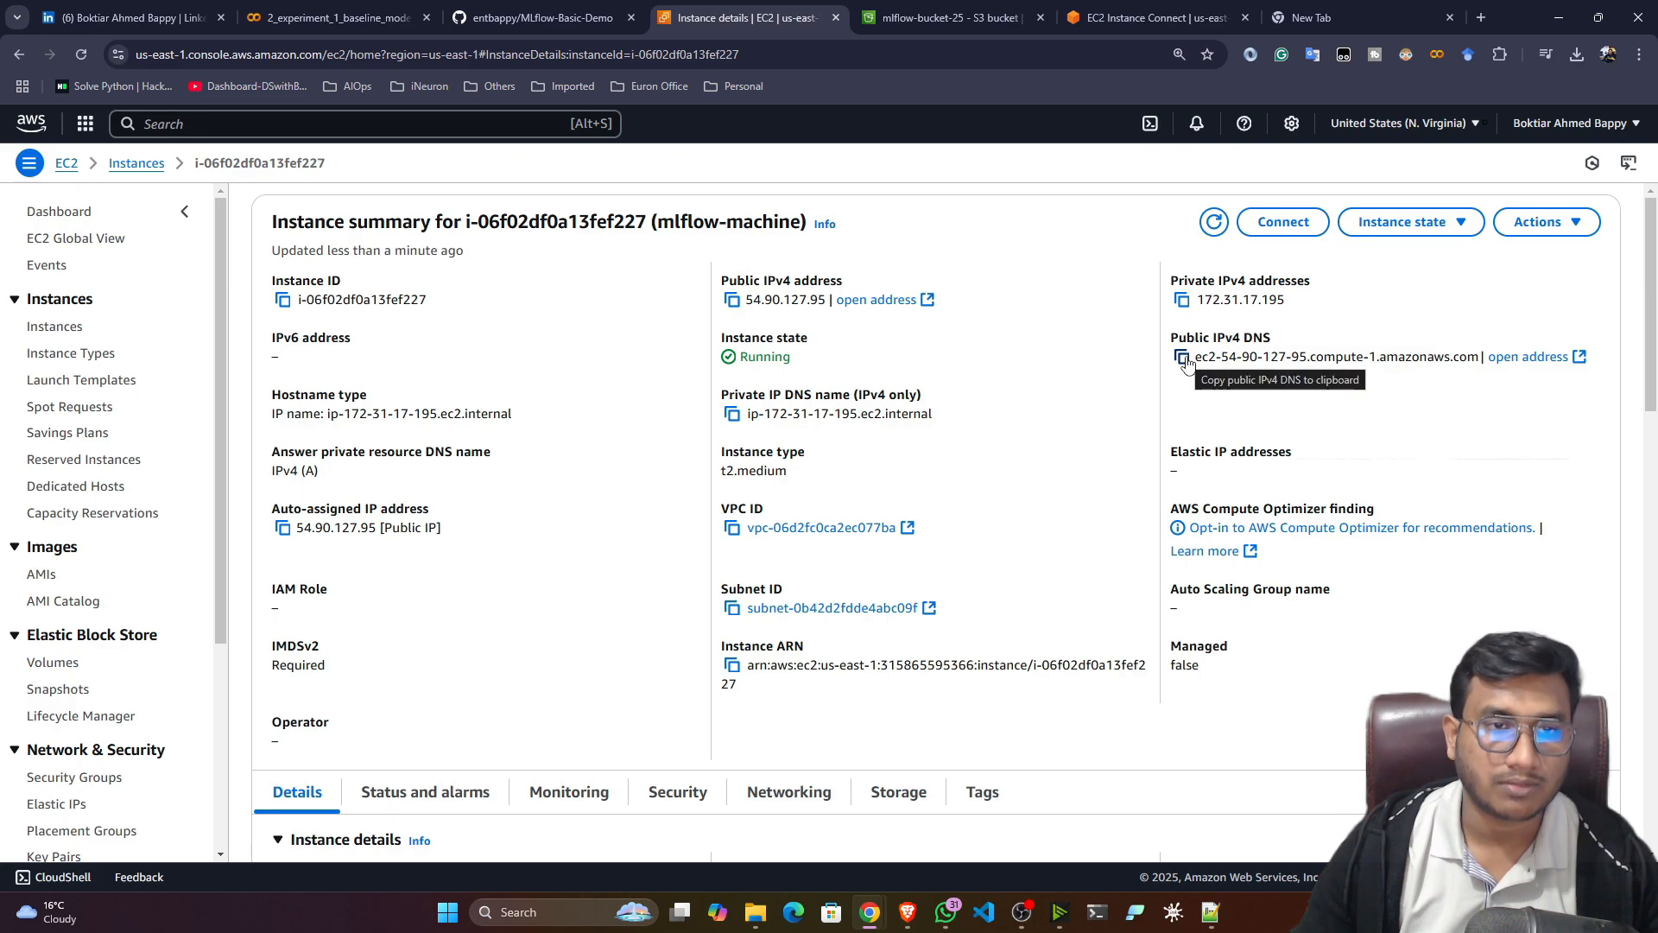
{"action": "left_click", "coordinate": [1188, 363]}
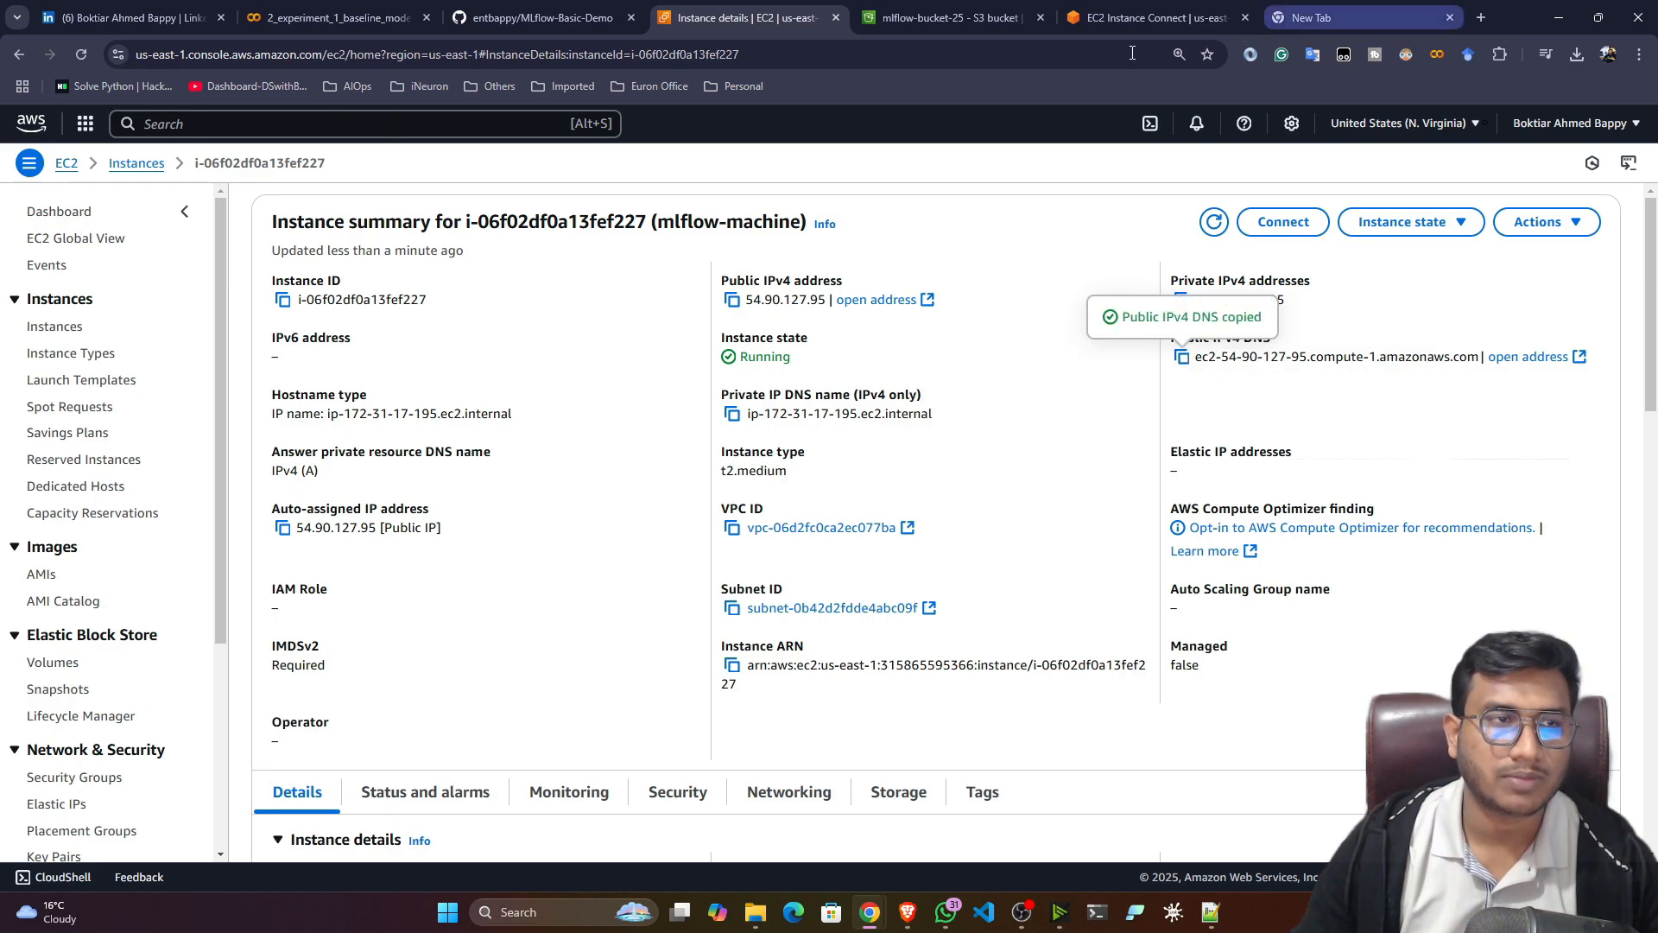
Load the copied public DNS with port :5000 appended in the empty browser tab
{"action": "left_click", "coordinate": [1348, 18]}
{"action": "left_click_drag", "start_coordinate": [610, 56], "coordinate": [5, 57]}
{"action": "type", "text": "ec2-54-90-127-95.compute-1.amazonaws.com"}
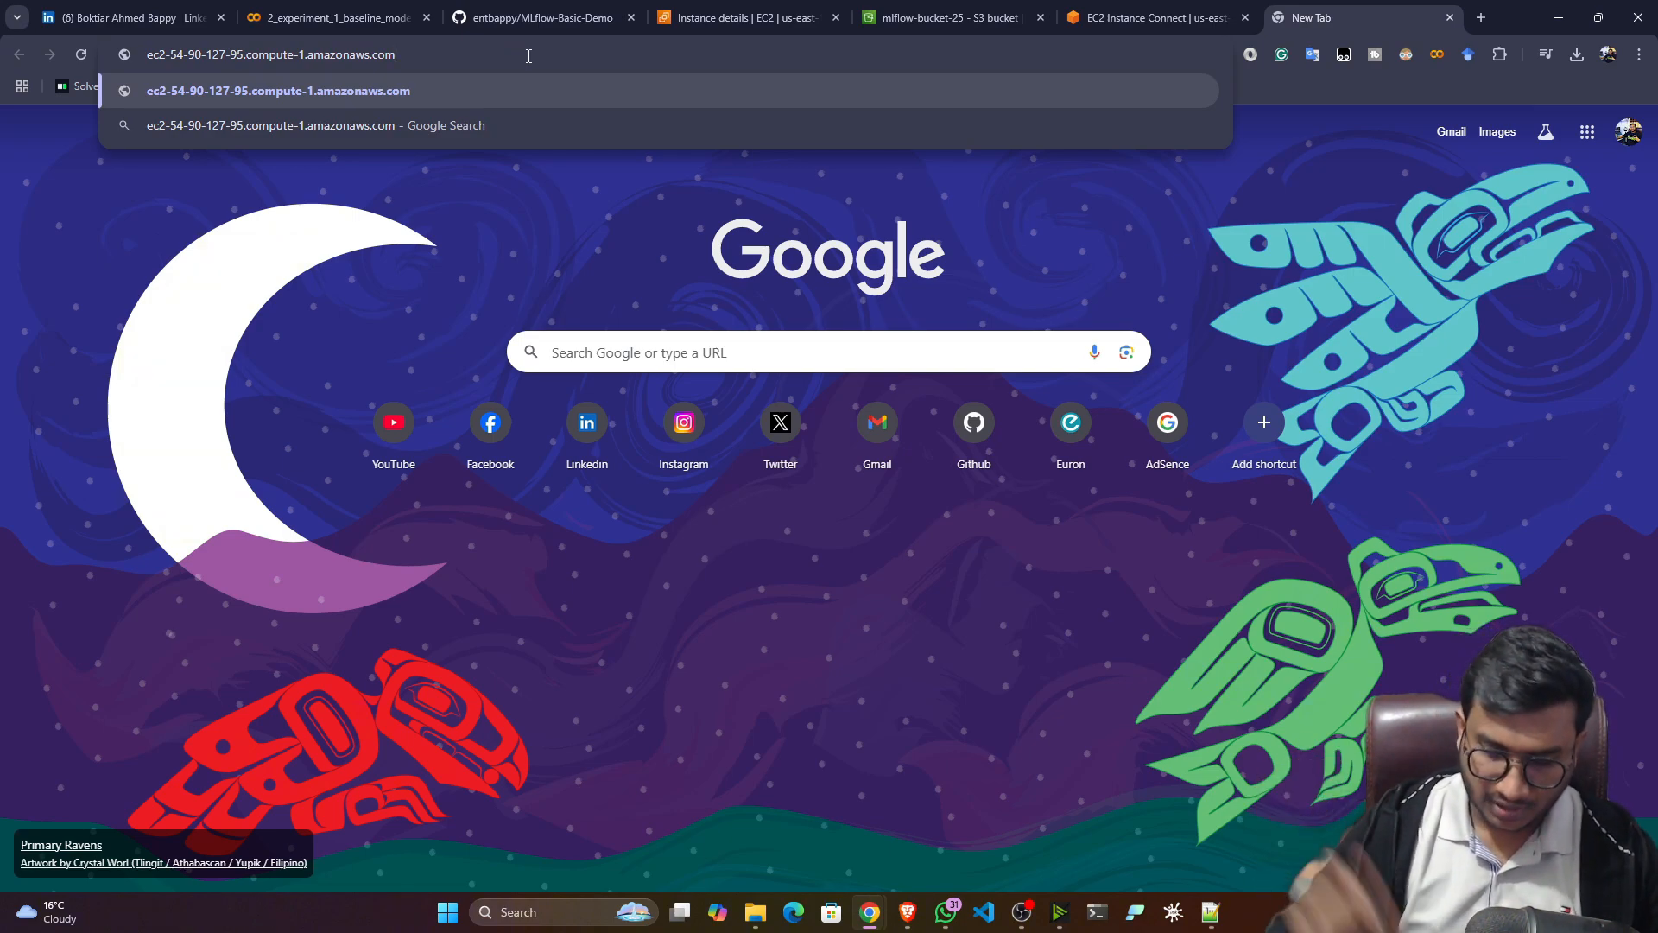
{"action": "type", "text": ":5000"}
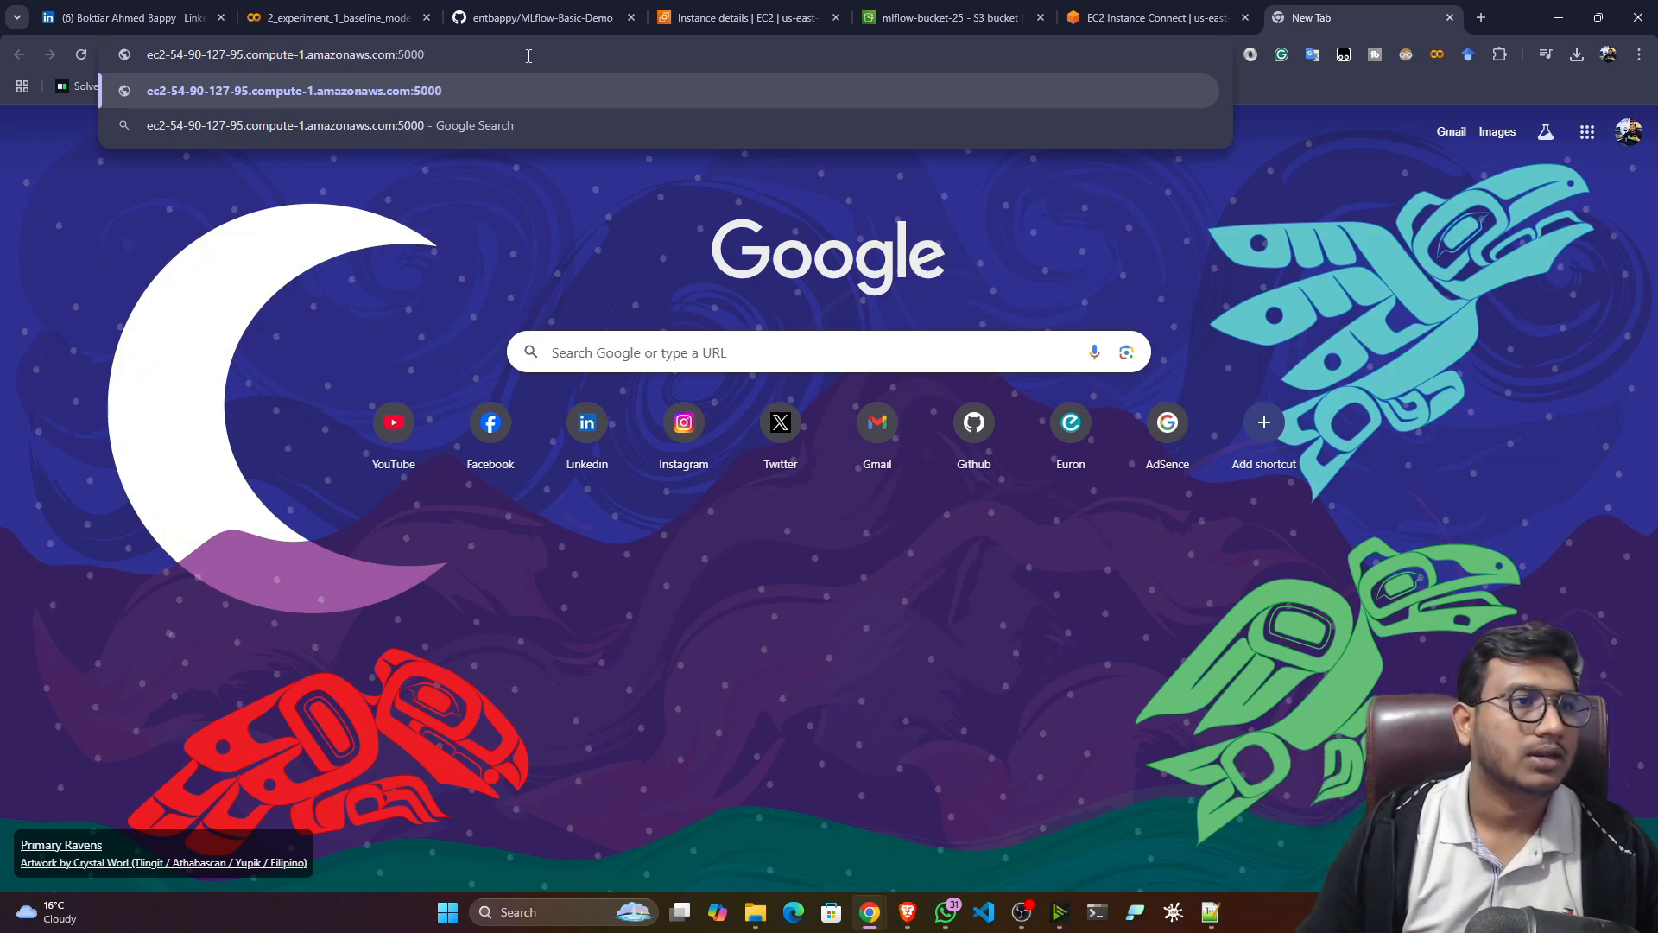
{"action": "key", "text": "Return"}
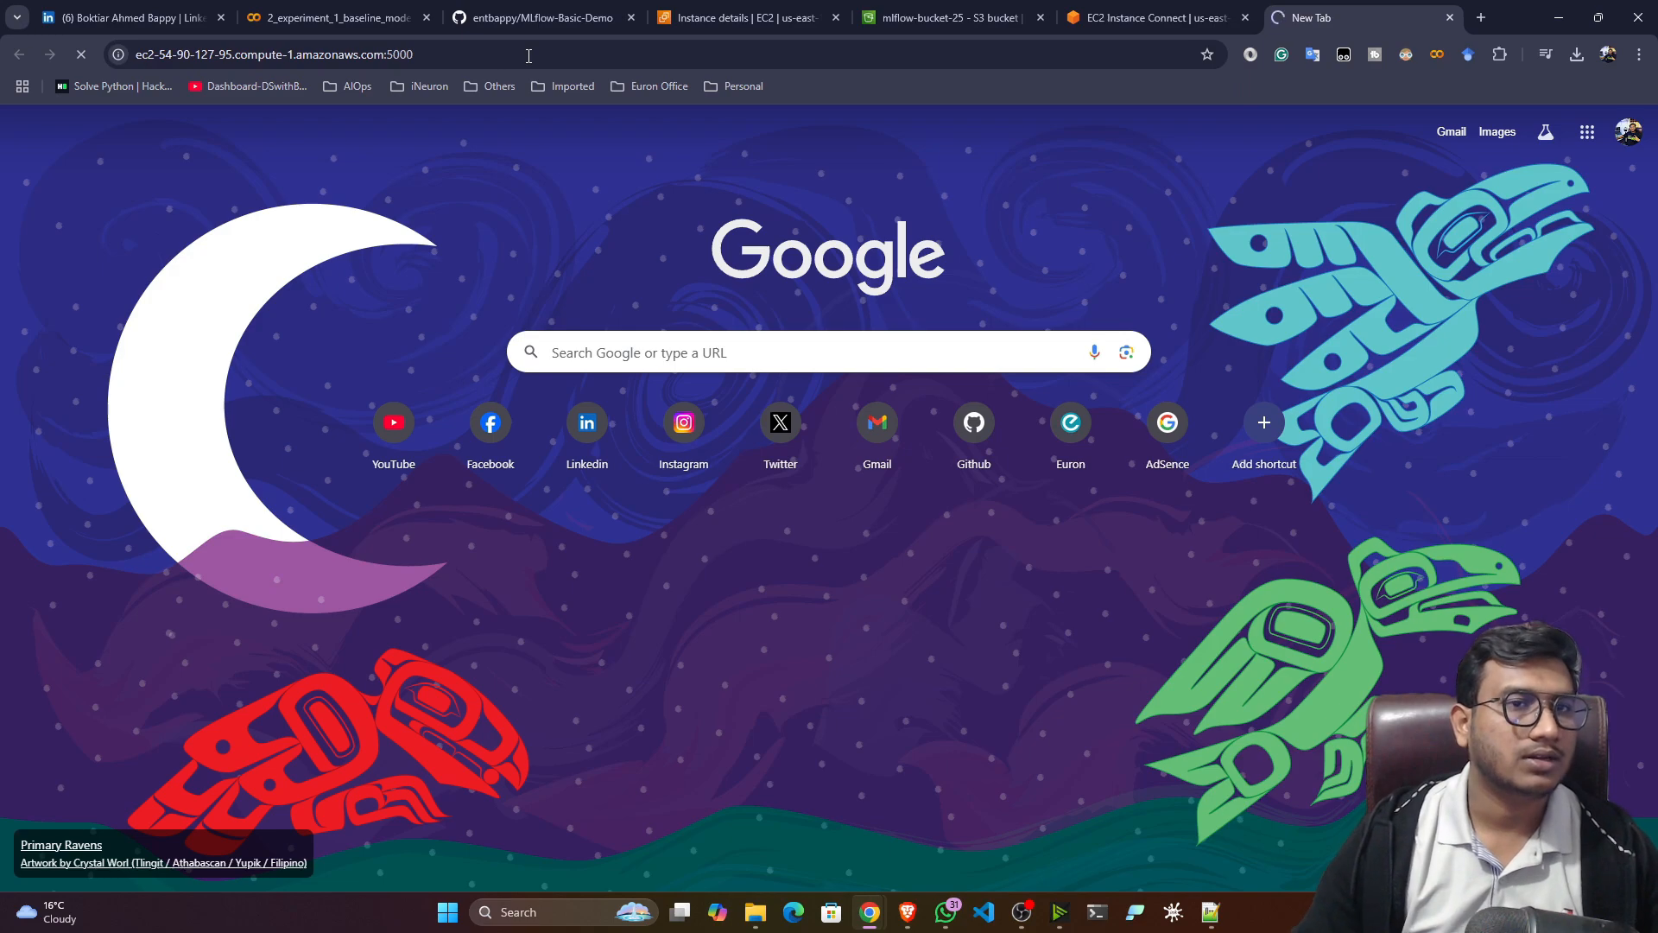
Copy the MLflow server URL into a new browser tab's address bar and return to the MLflow page
{"action": "left_click", "coordinate": [244, 57]}
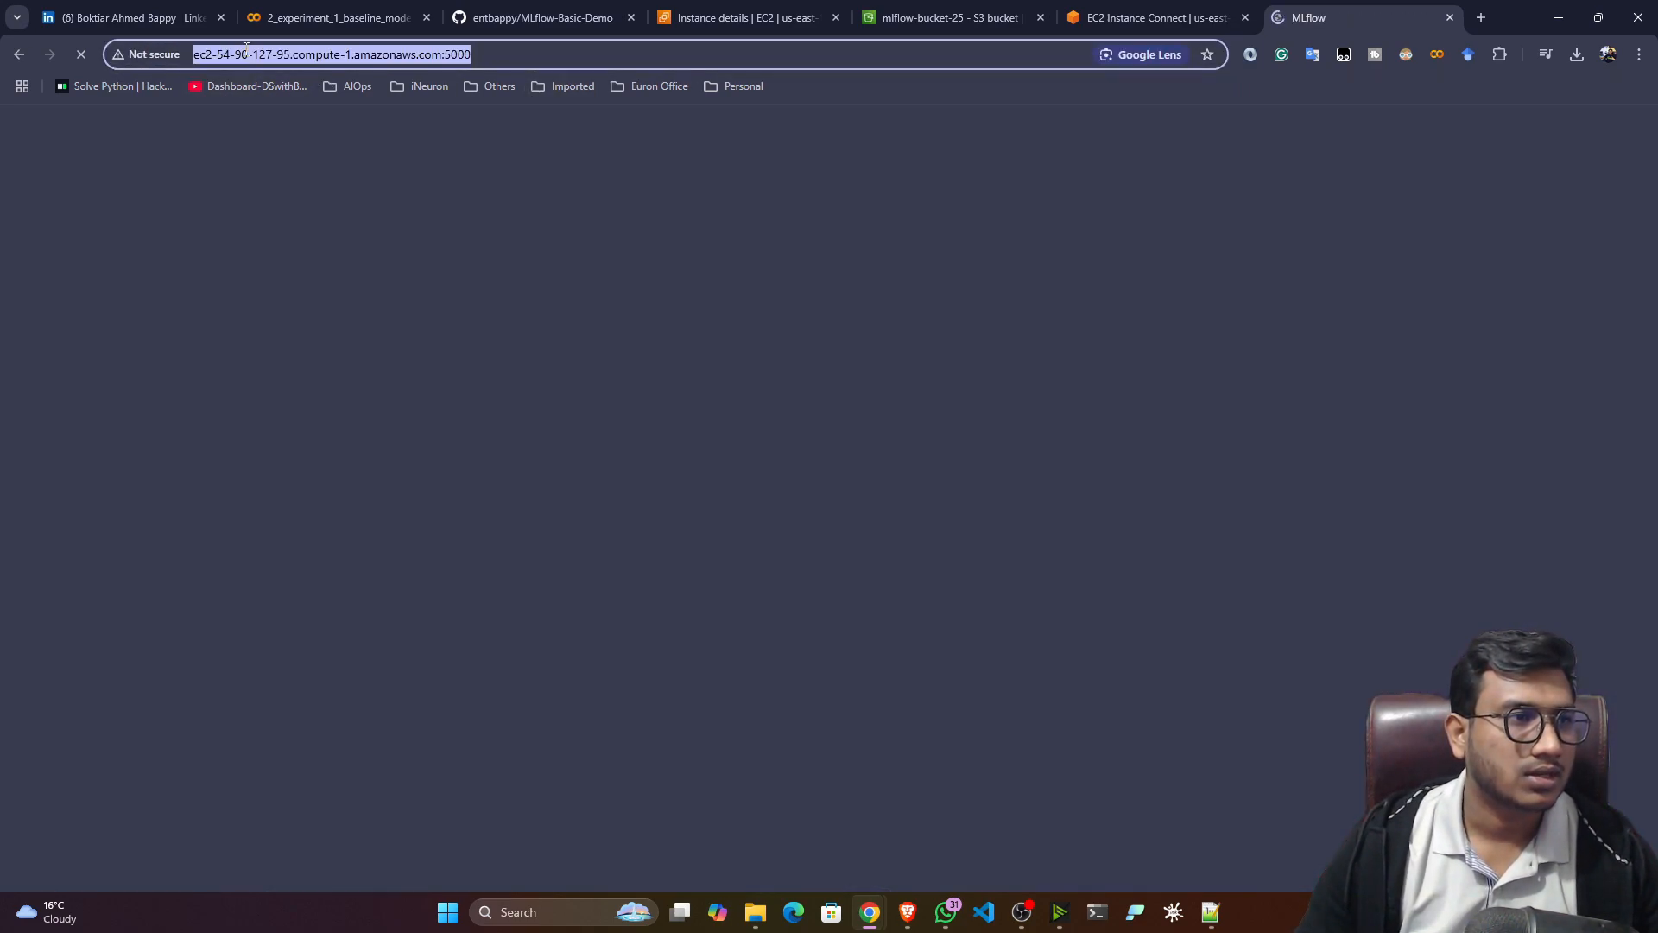
{"action": "left_click", "coordinate": [273, 54]}
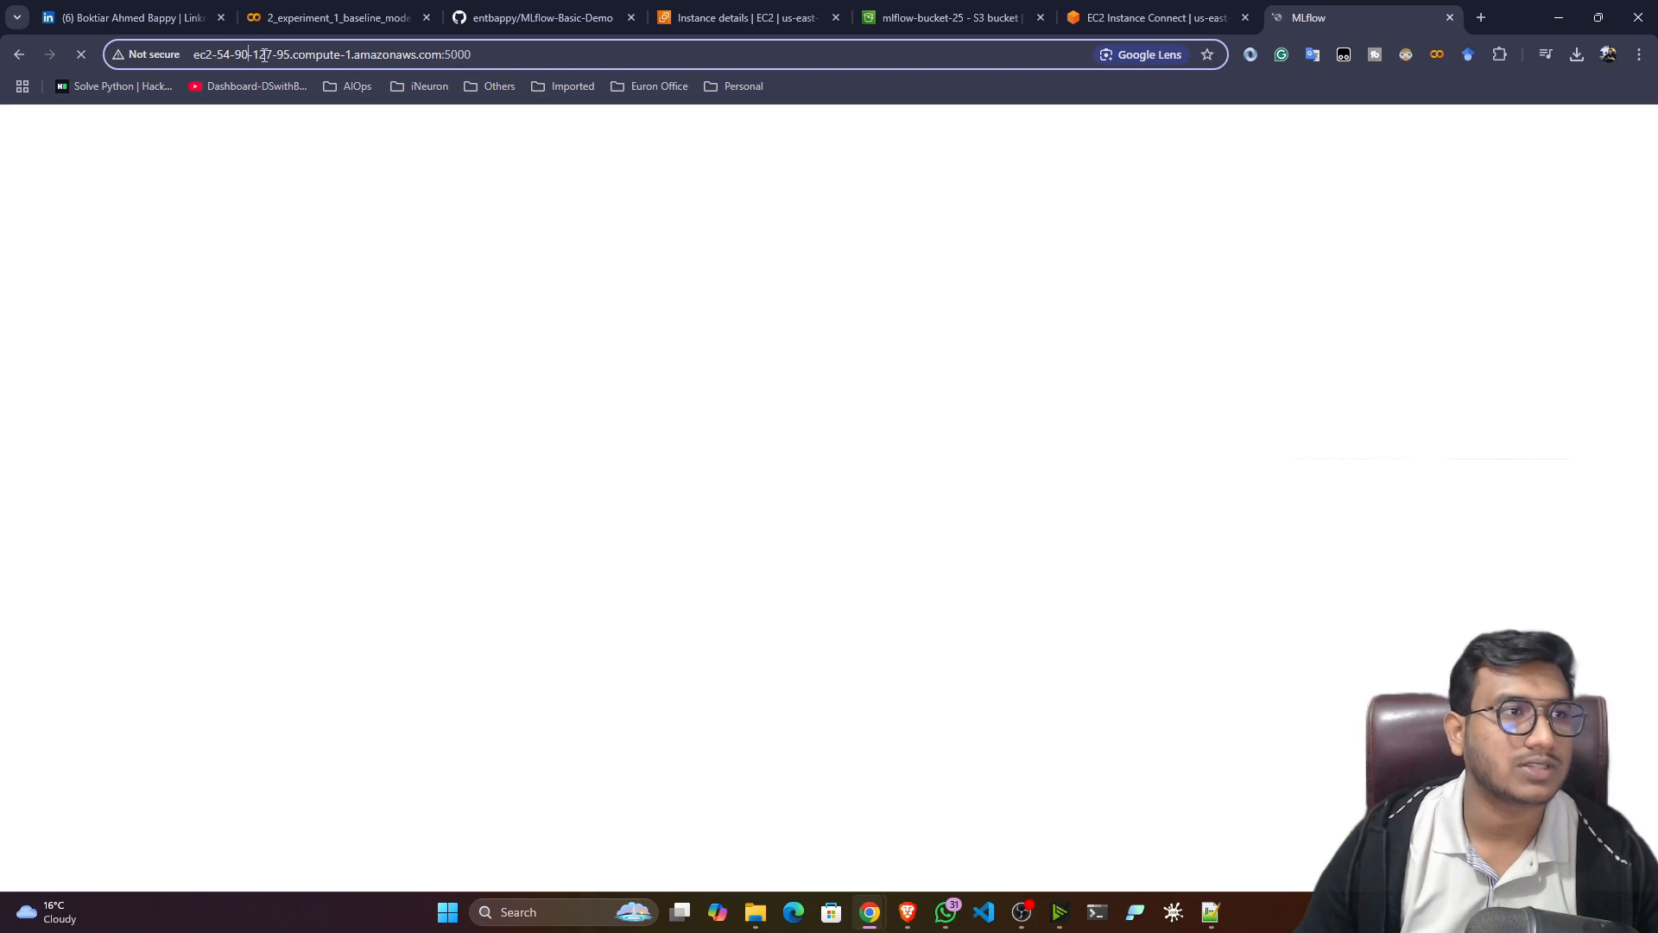
{"action": "left_click", "coordinate": [513, 53]}
{"action": "key", "text": "ctrl+c"}
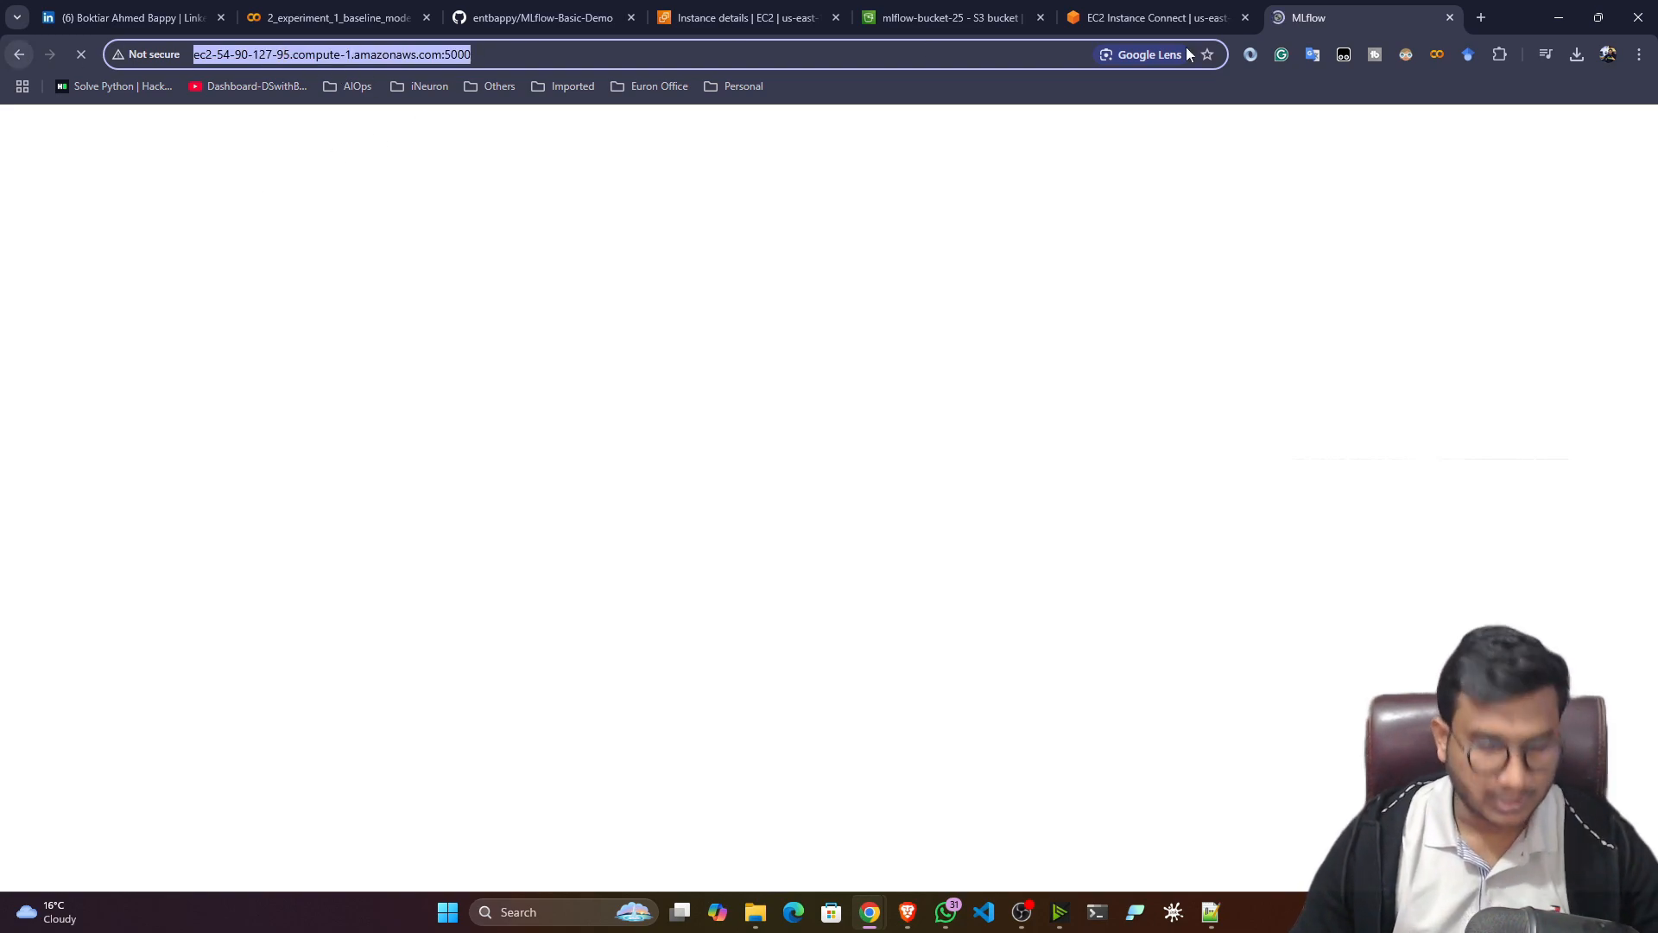
{"action": "left_click", "coordinate": [1479, 17]}
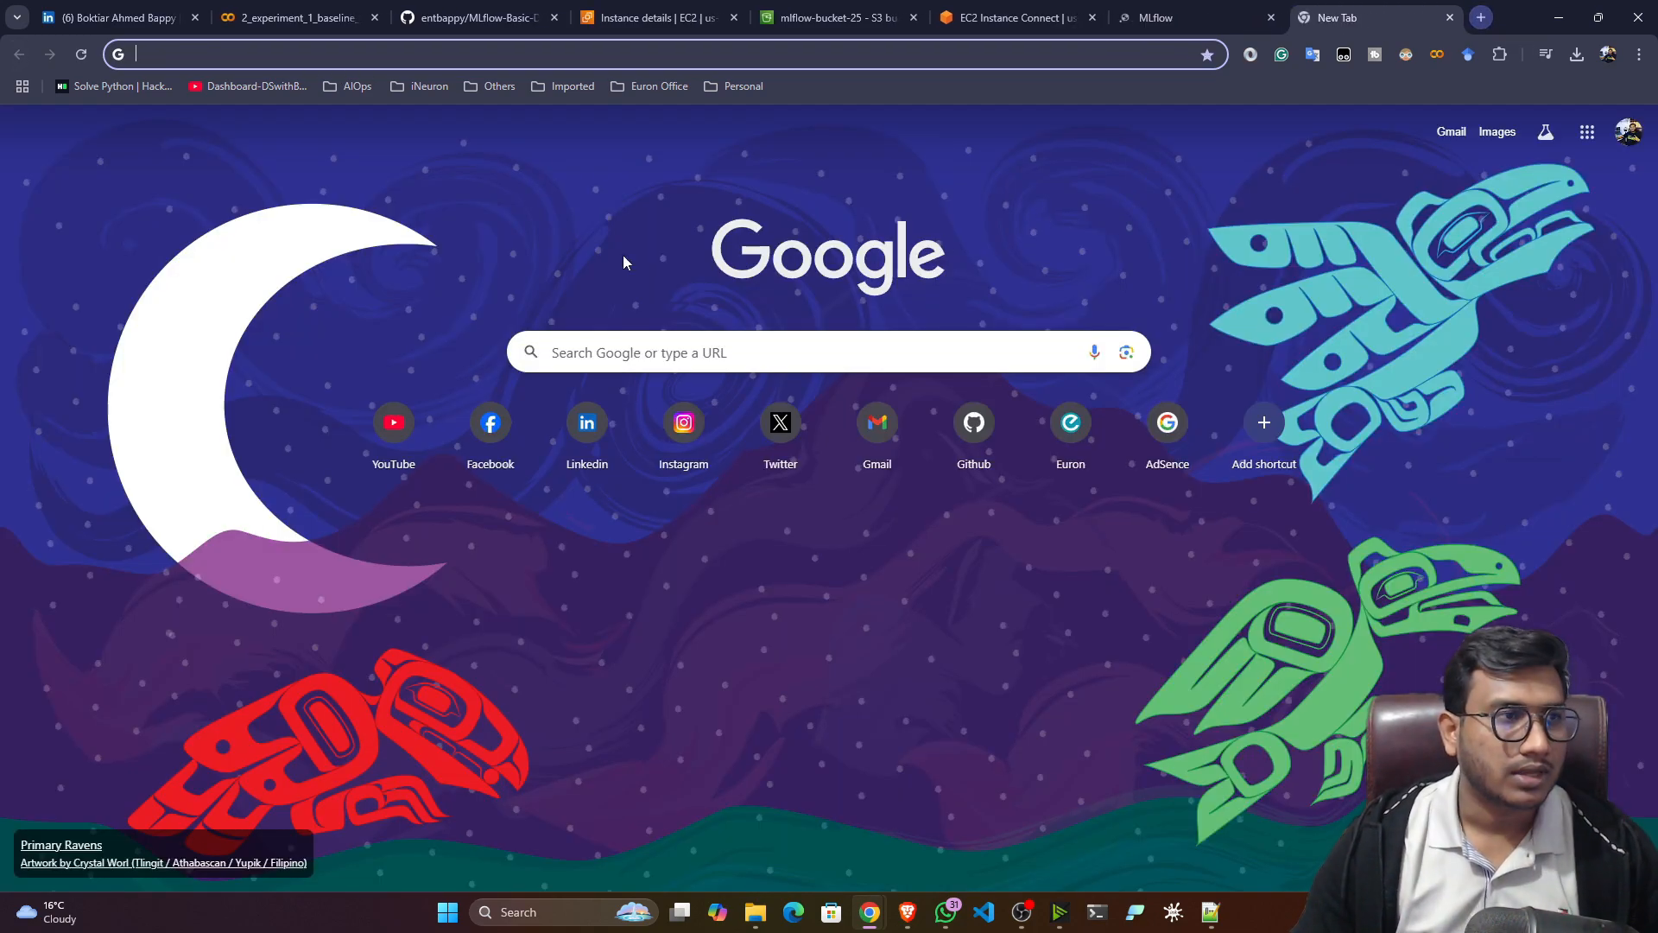
{"action": "key", "text": "ctrl+v"}
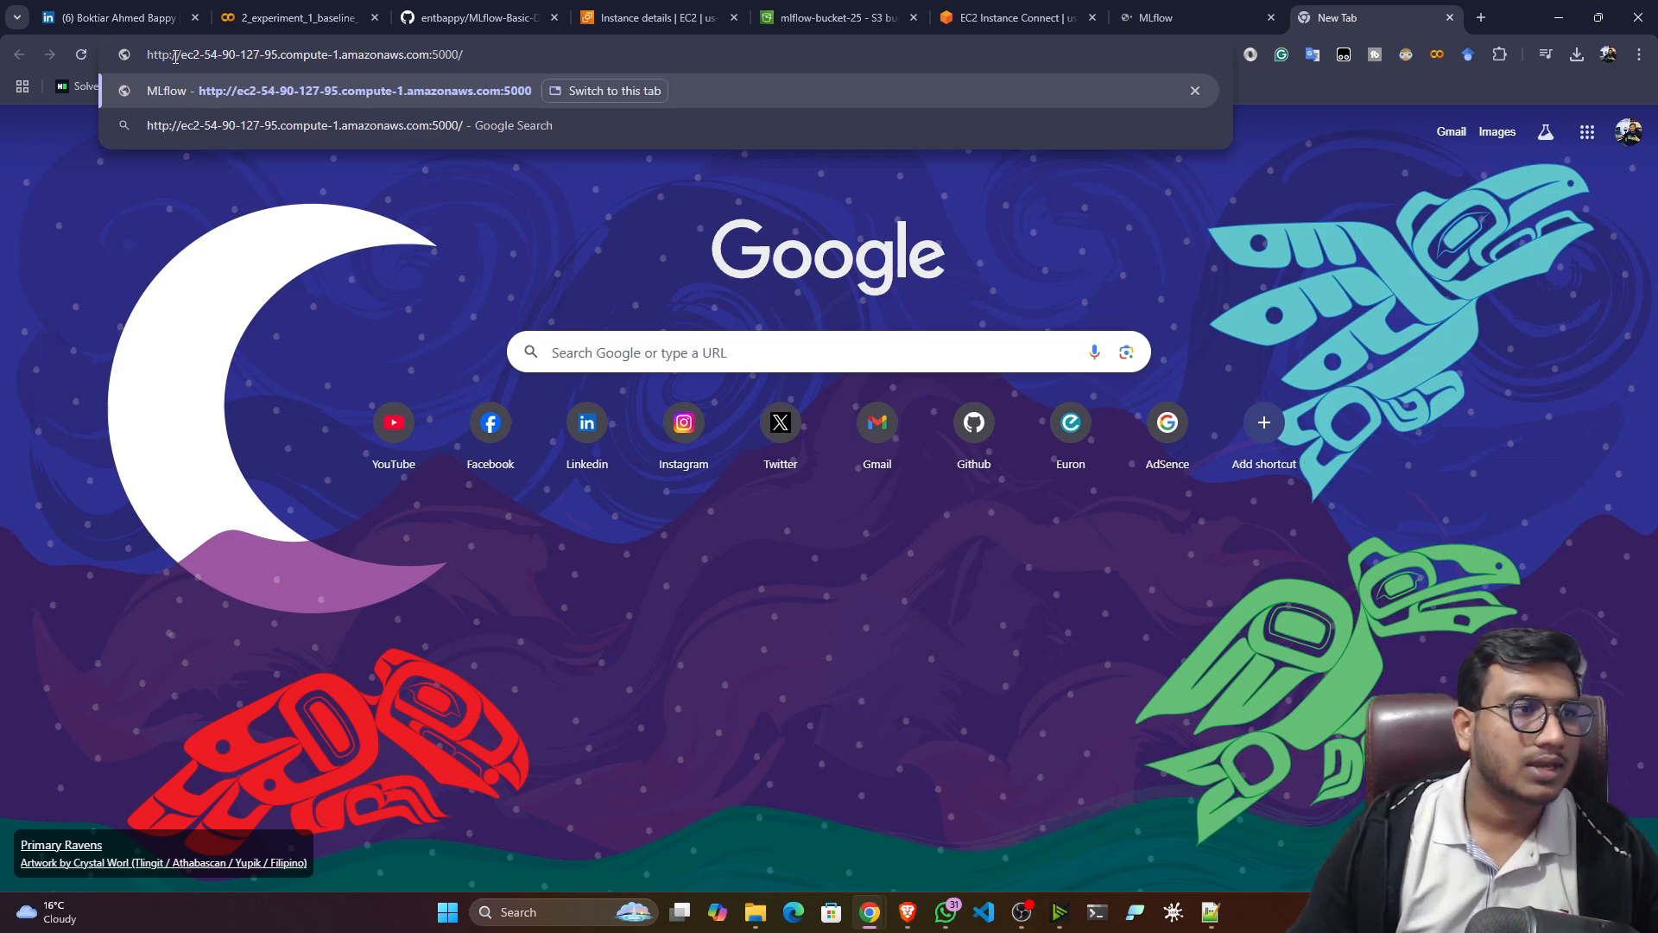
{"action": "key", "text": "Return"}
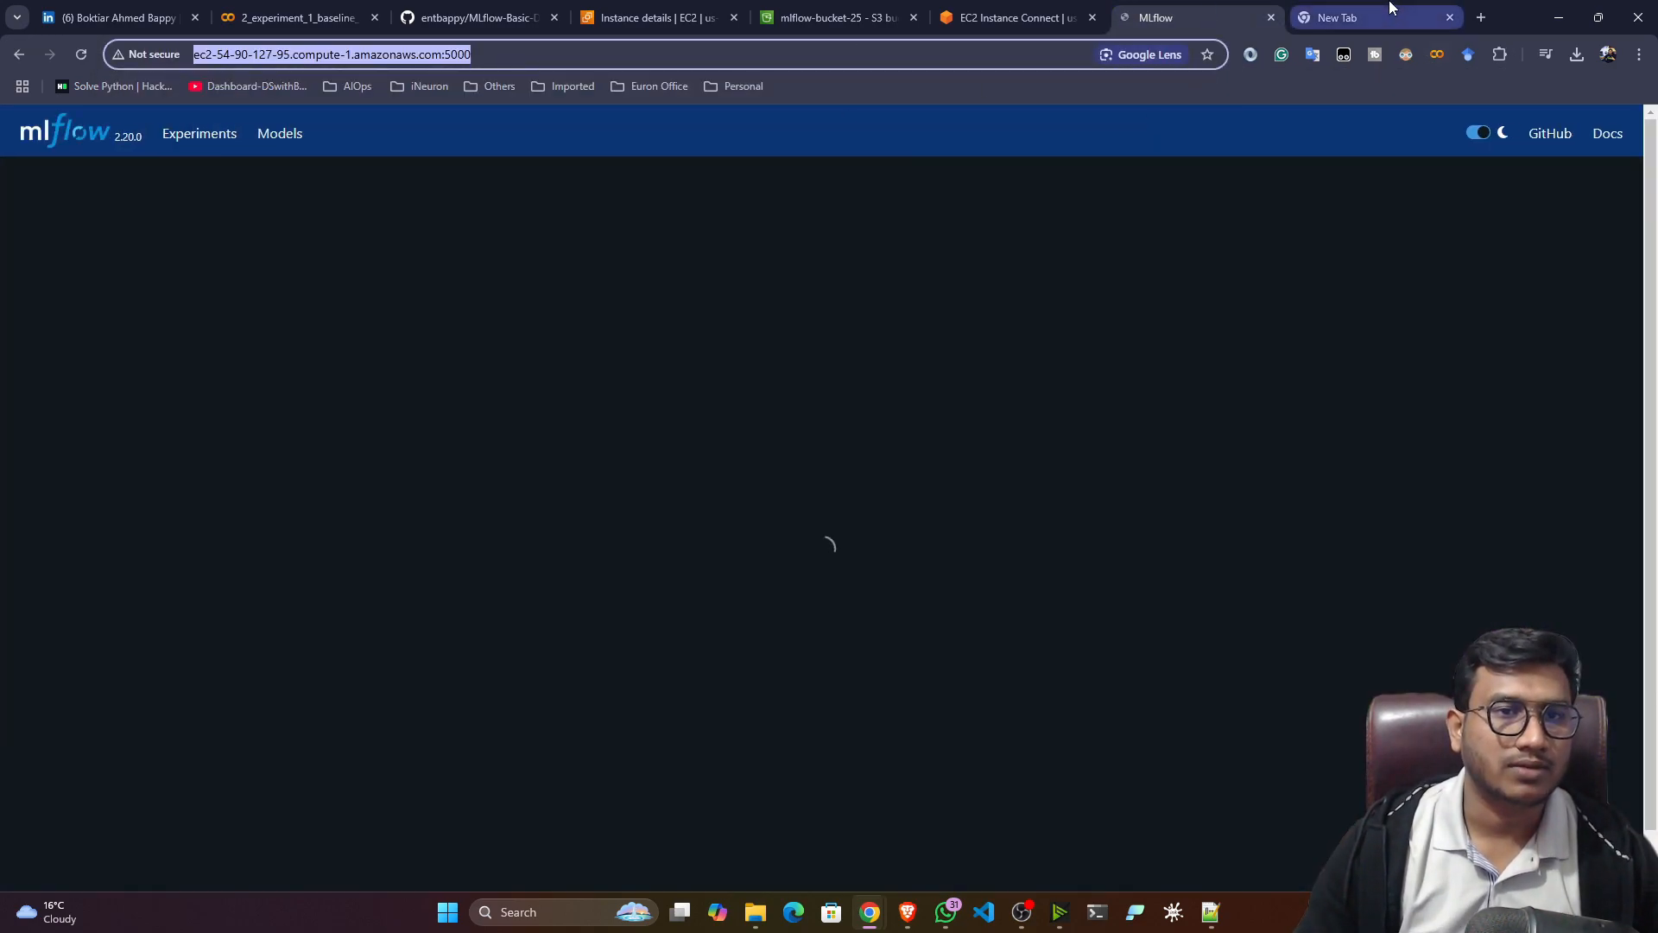